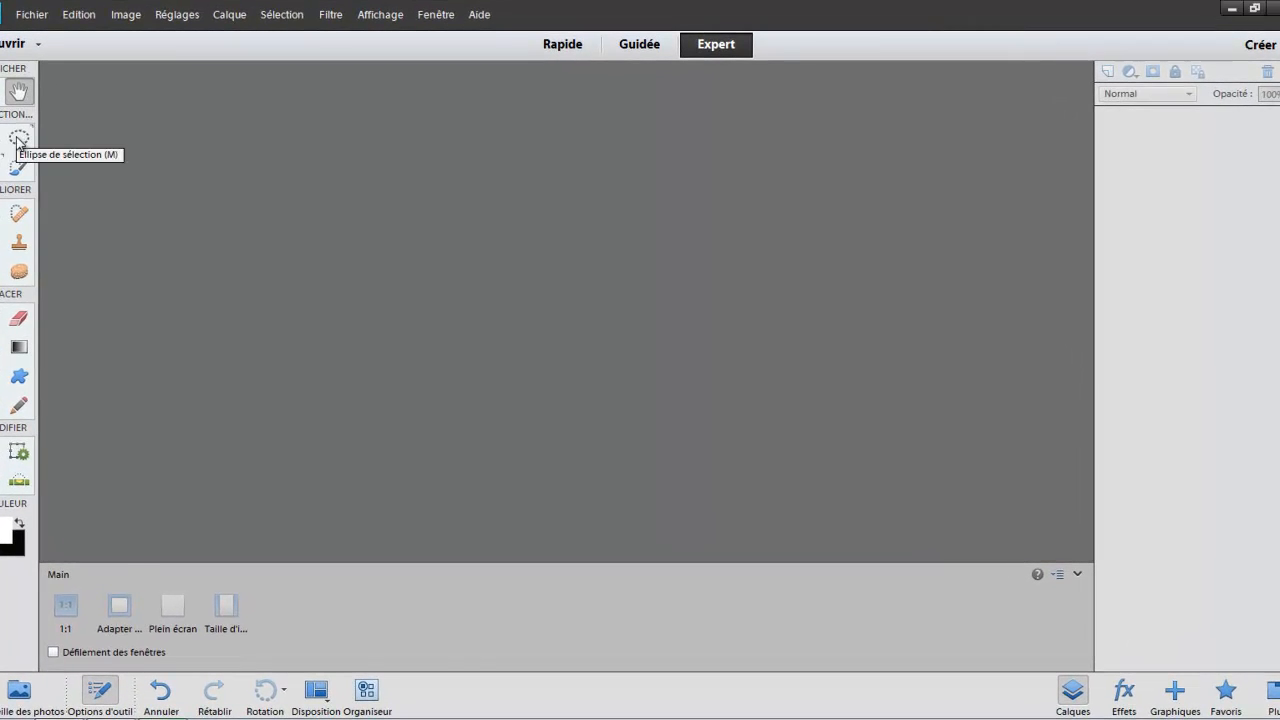
# Step: Look through the options of the rectangular and elliptical marquee, Lasso and Selection Brush tools
pyautogui.click(18, 141)
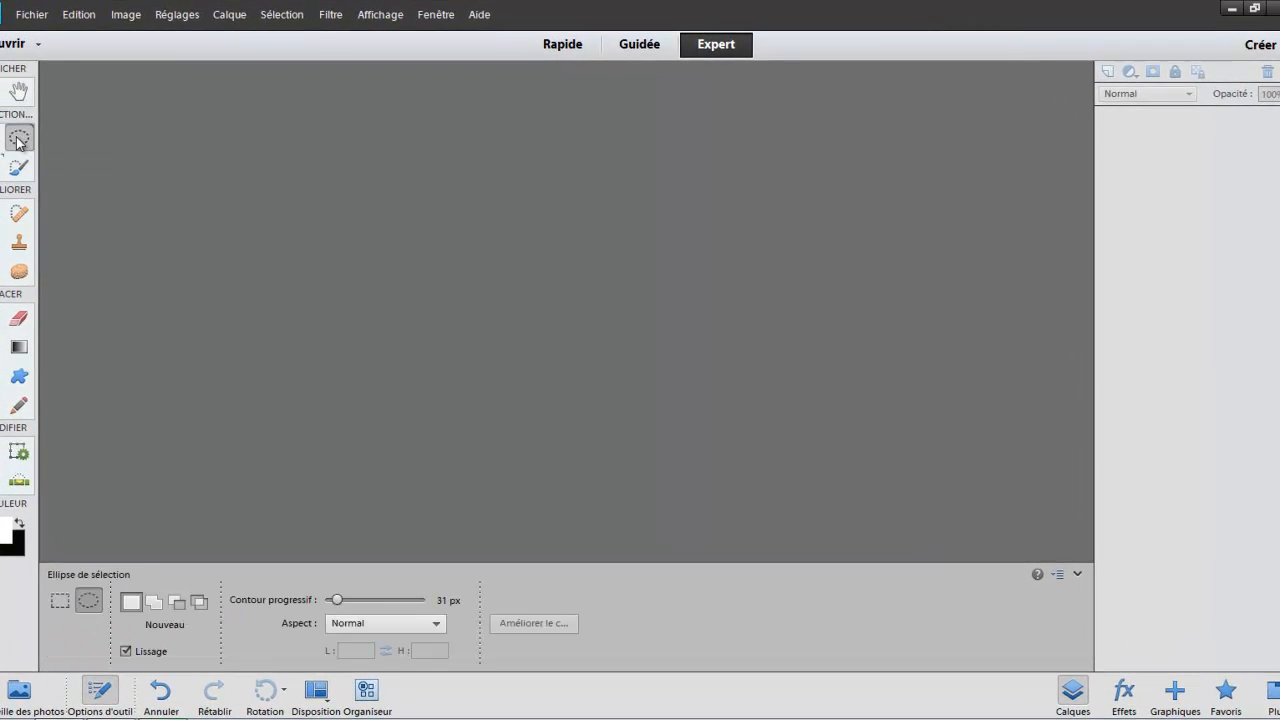
pyautogui.click(62, 602)
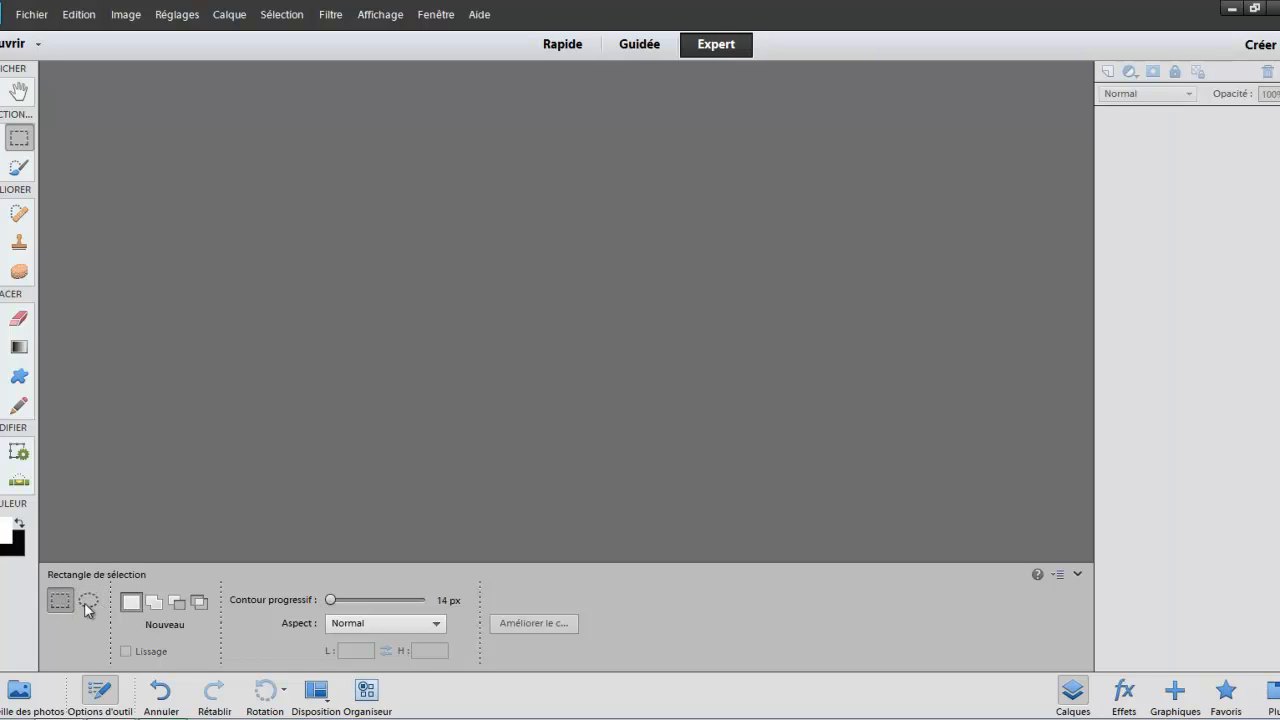
pyautogui.click(89, 601)
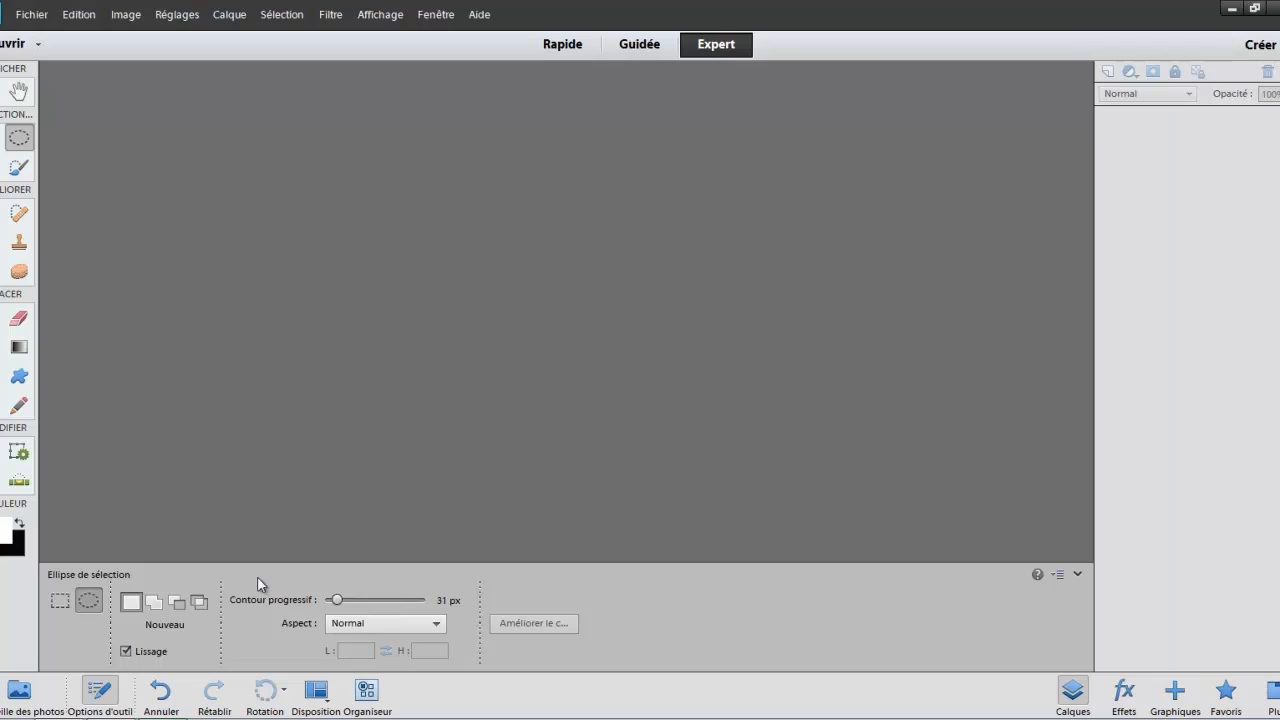
pyautogui.click(3, 167)
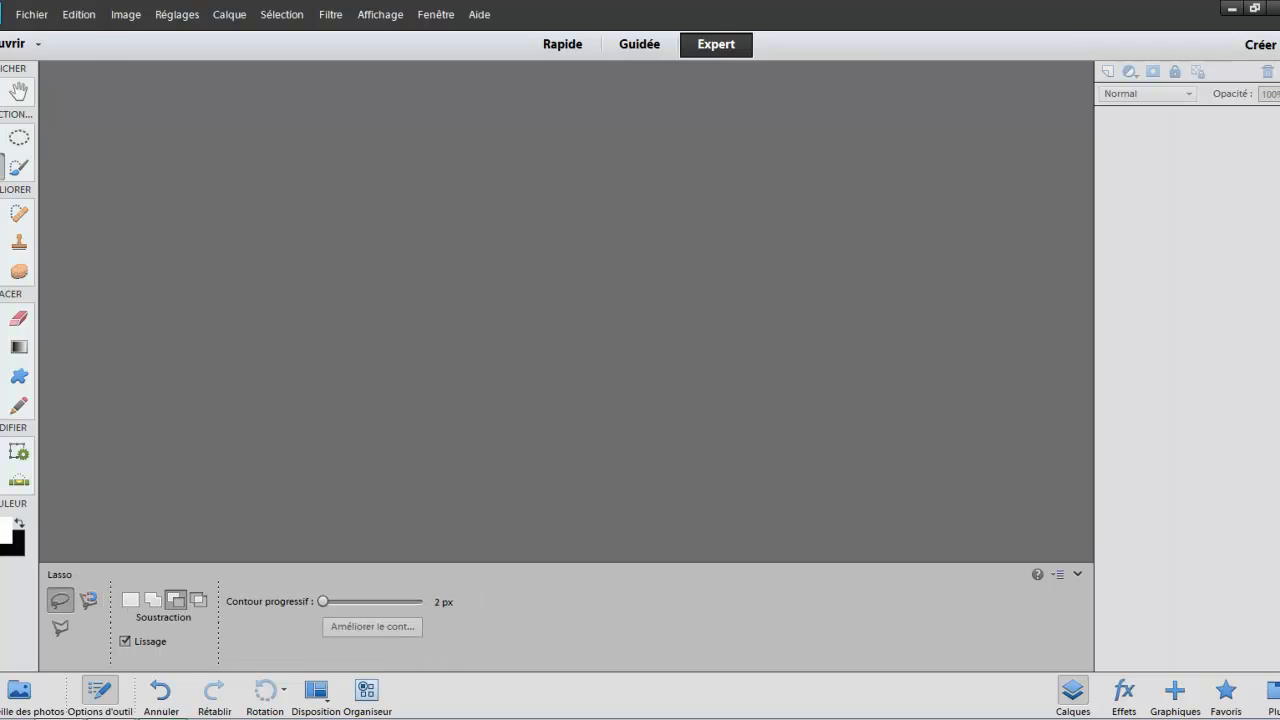
pyautogui.click(22, 170)
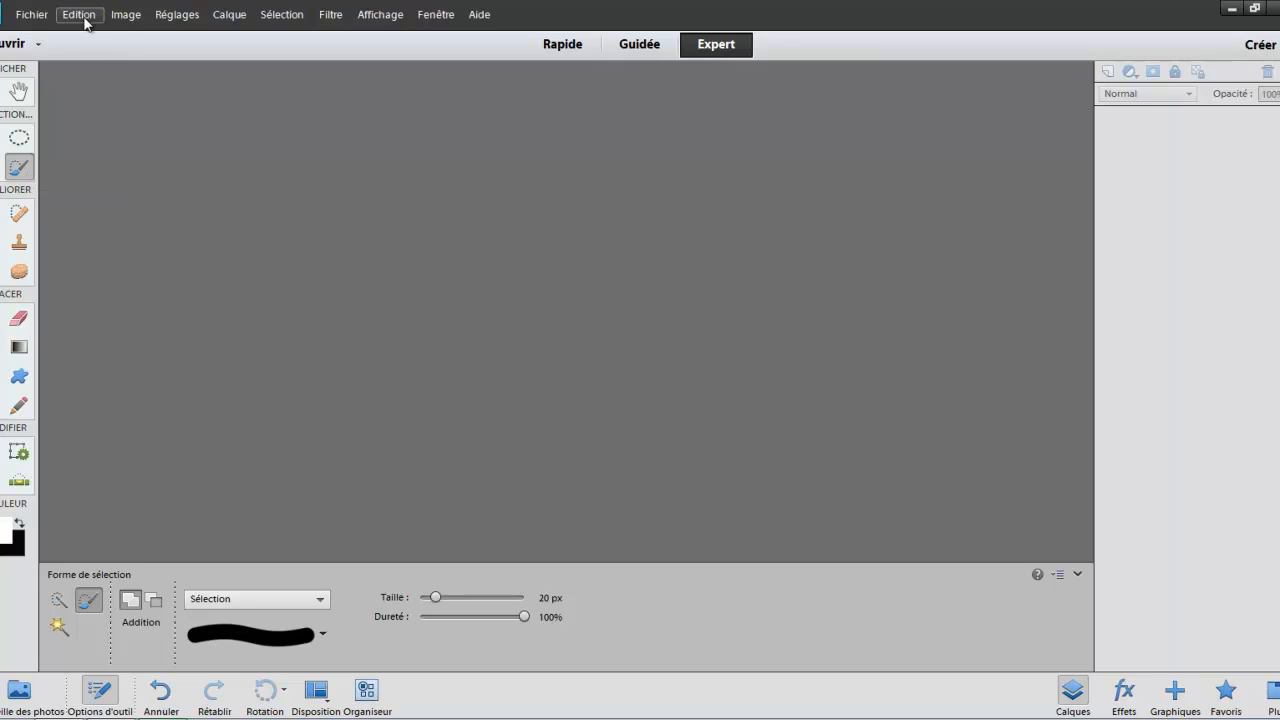
# Step: Open the cat photo IMG_1885-1 from the outils folder
pyautogui.click(27, 15)
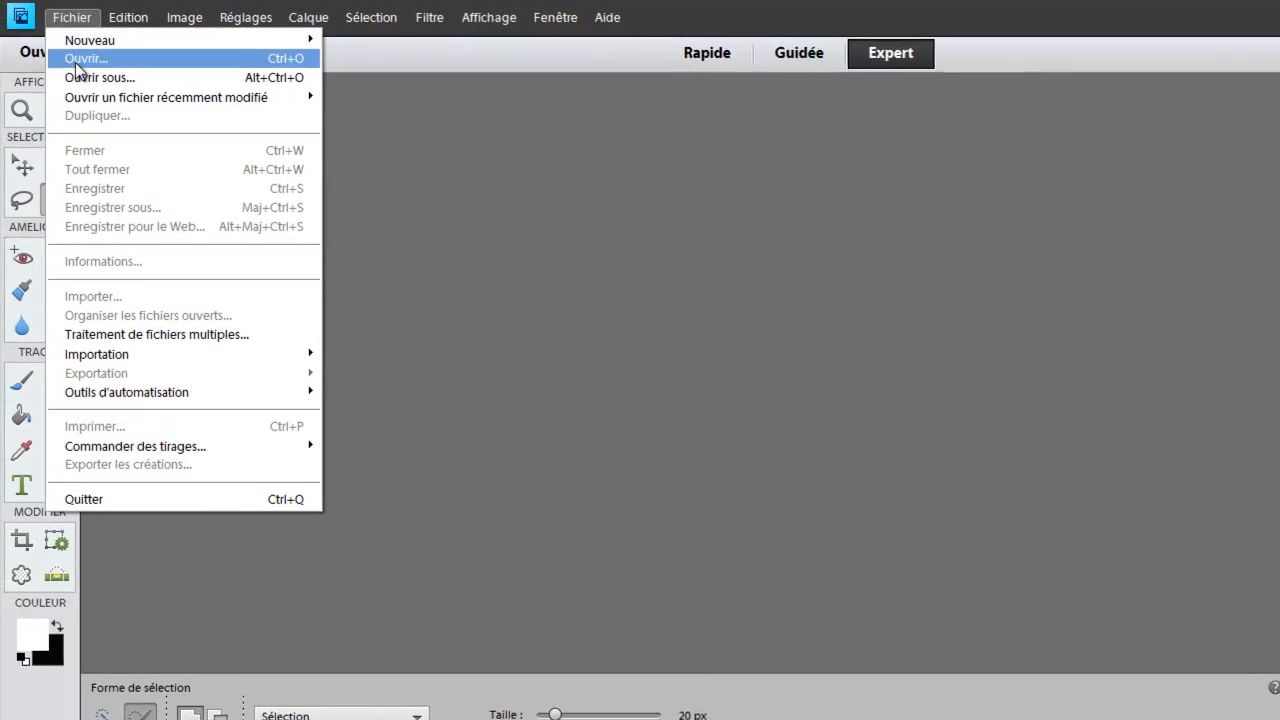
pyautogui.click(80, 60)
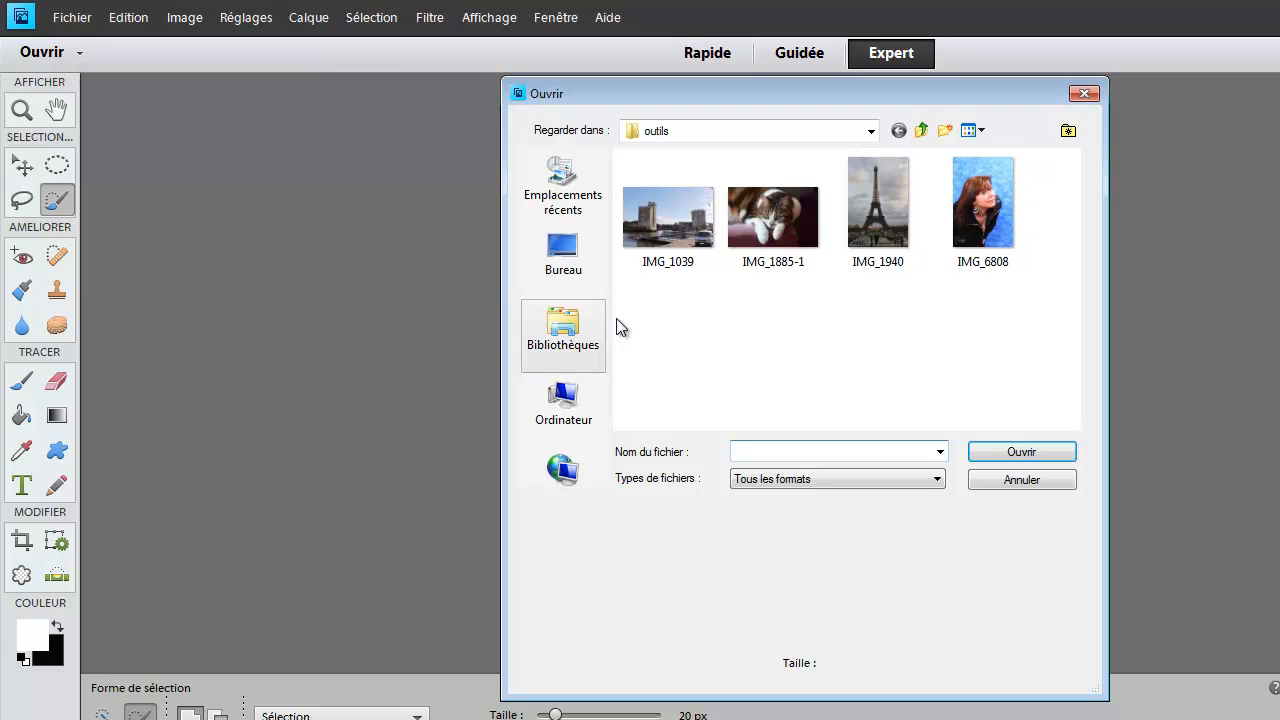
pyautogui.click(760, 262)
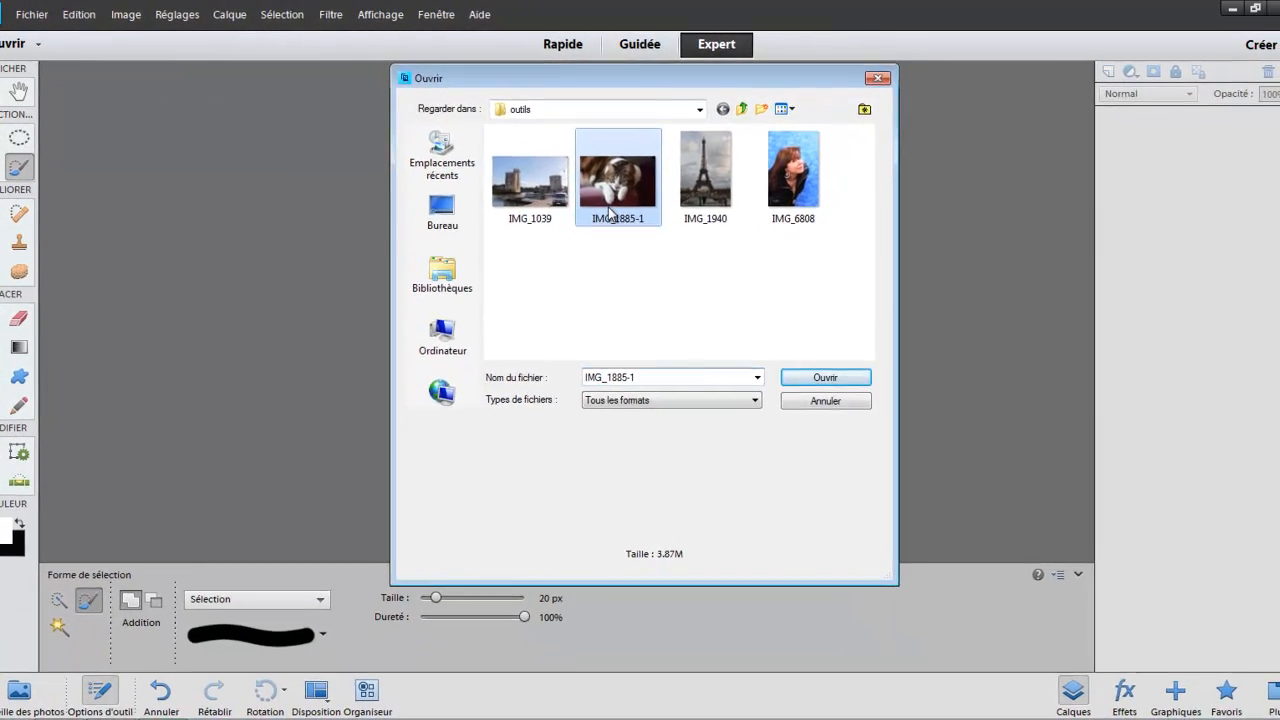
pyautogui.doubleClick(610, 215)
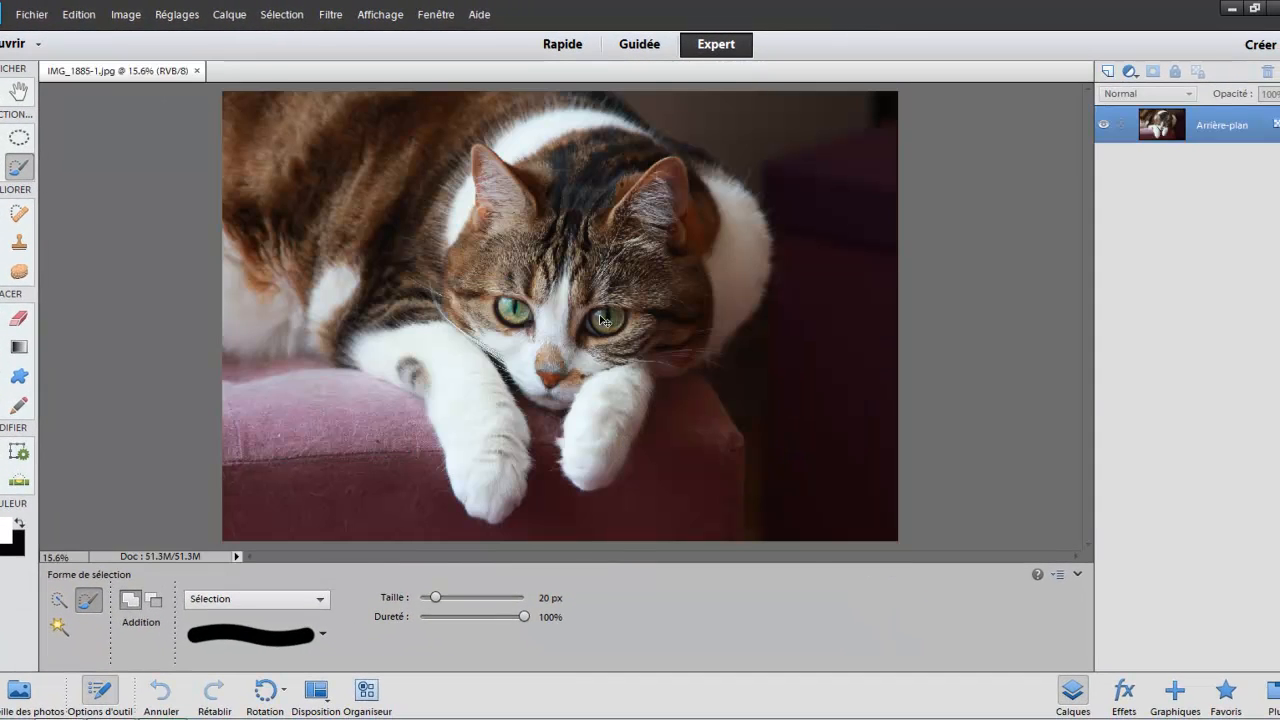
# Step: Select the irises of both cat eyes with the elliptical marquee, adding the second ellipse to the first, with a 31 px feather
pyautogui.hotkey('ctrl', '+')
pyautogui.hotkey('ctrl', '+')
pyautogui.hotkey('ctrl', '+')
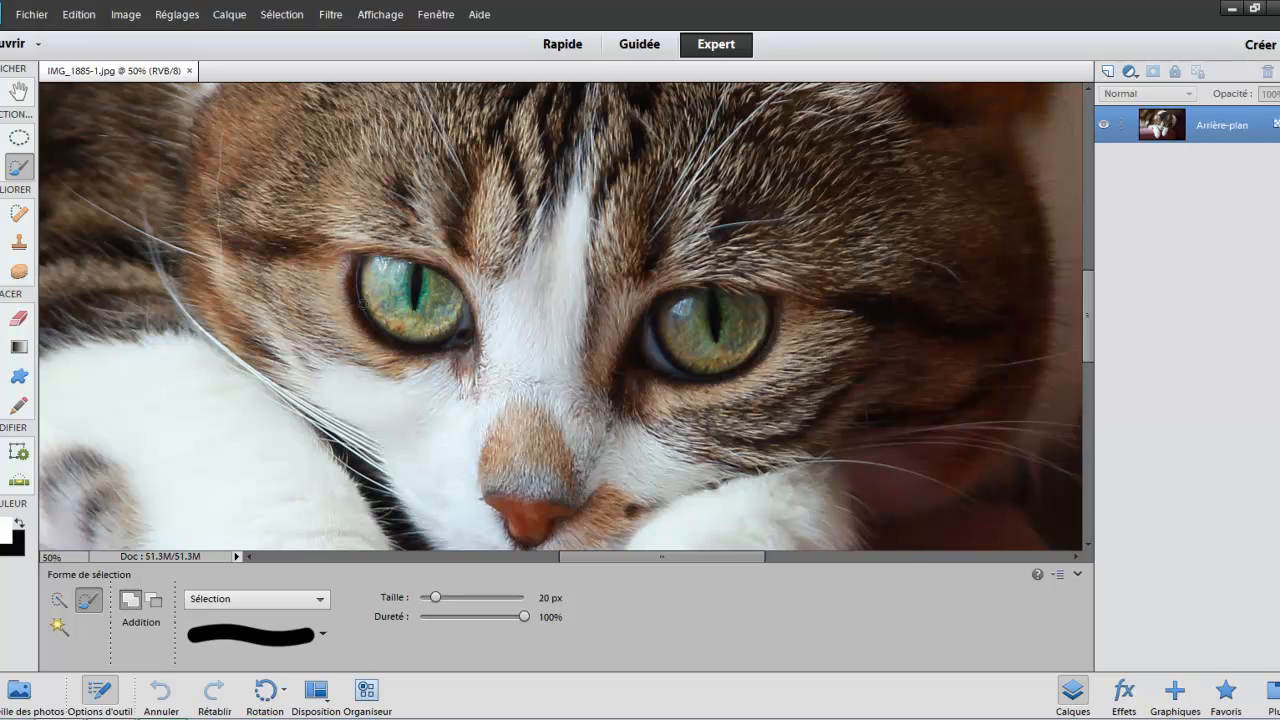
pyautogui.click(17, 140)
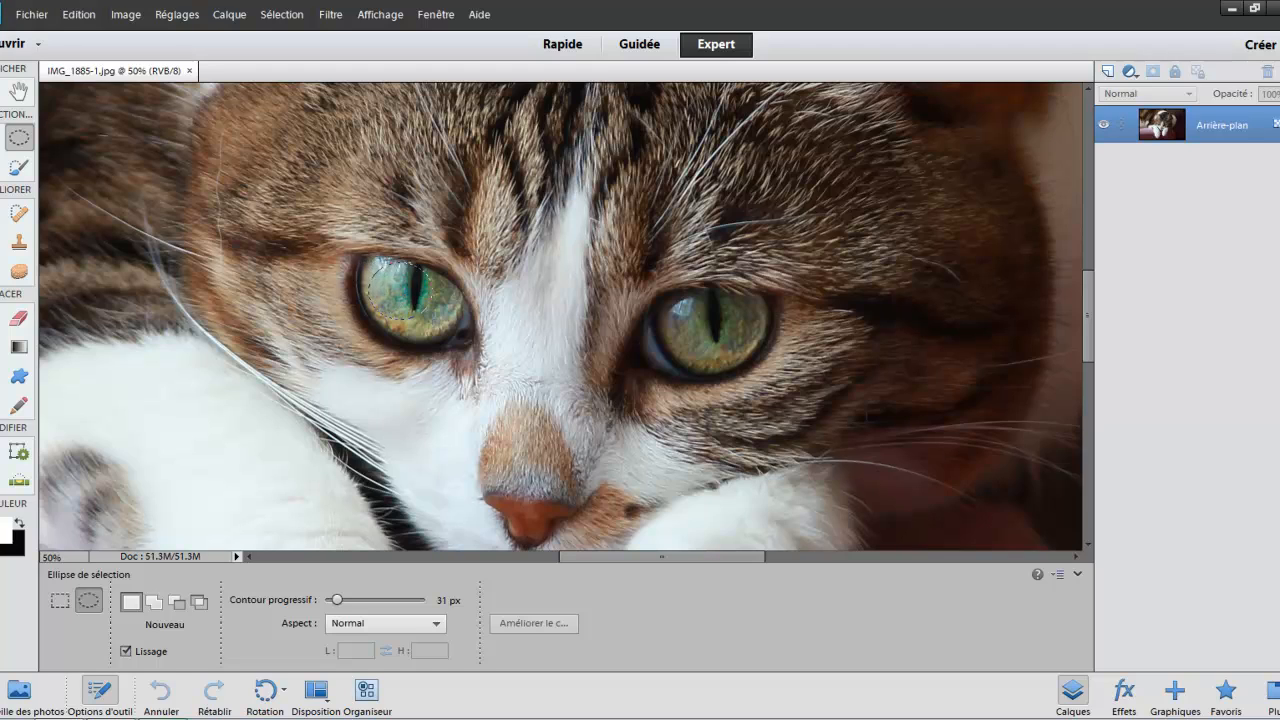
pyautogui.moveTo(416, 320); pyautogui.dragTo(459, 336)
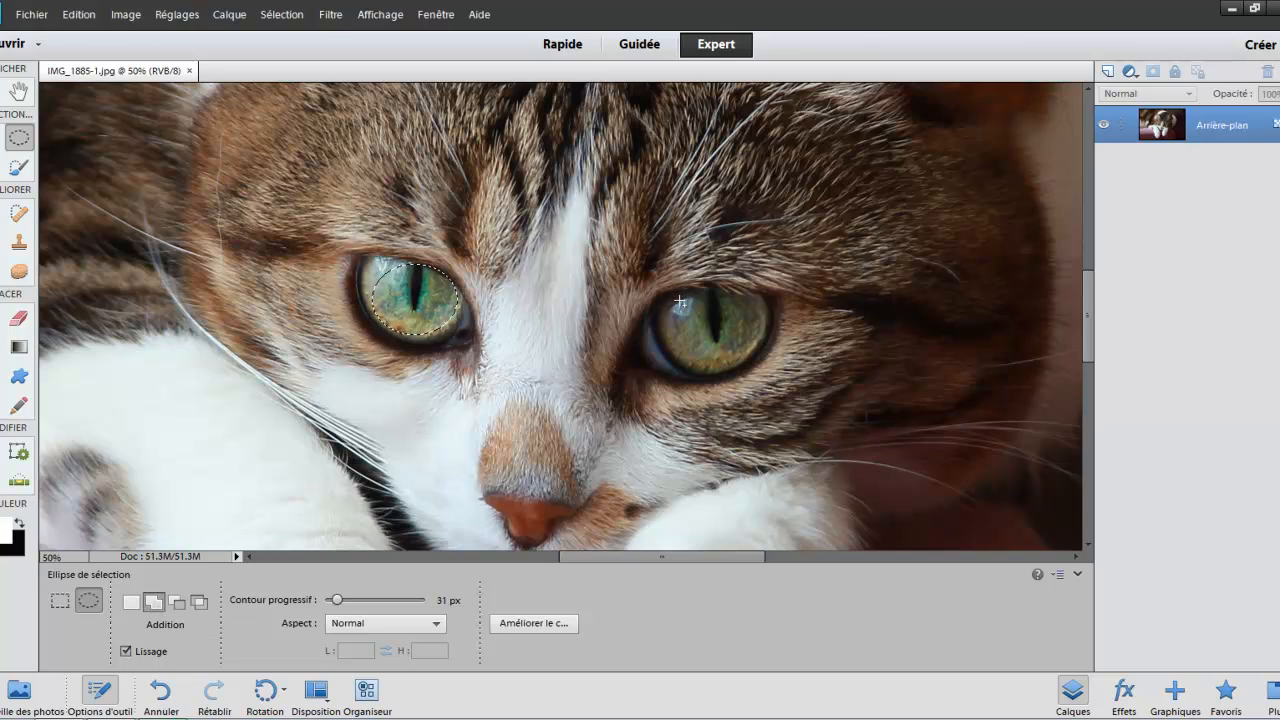
pyautogui.moveTo(702, 328); pyautogui.dragTo(760, 366)
# Step: Extend the selection over the missing iris areas with the Selection Brush in Addition mode, increasing the brush size to 39 px
pyautogui.click(24, 172)
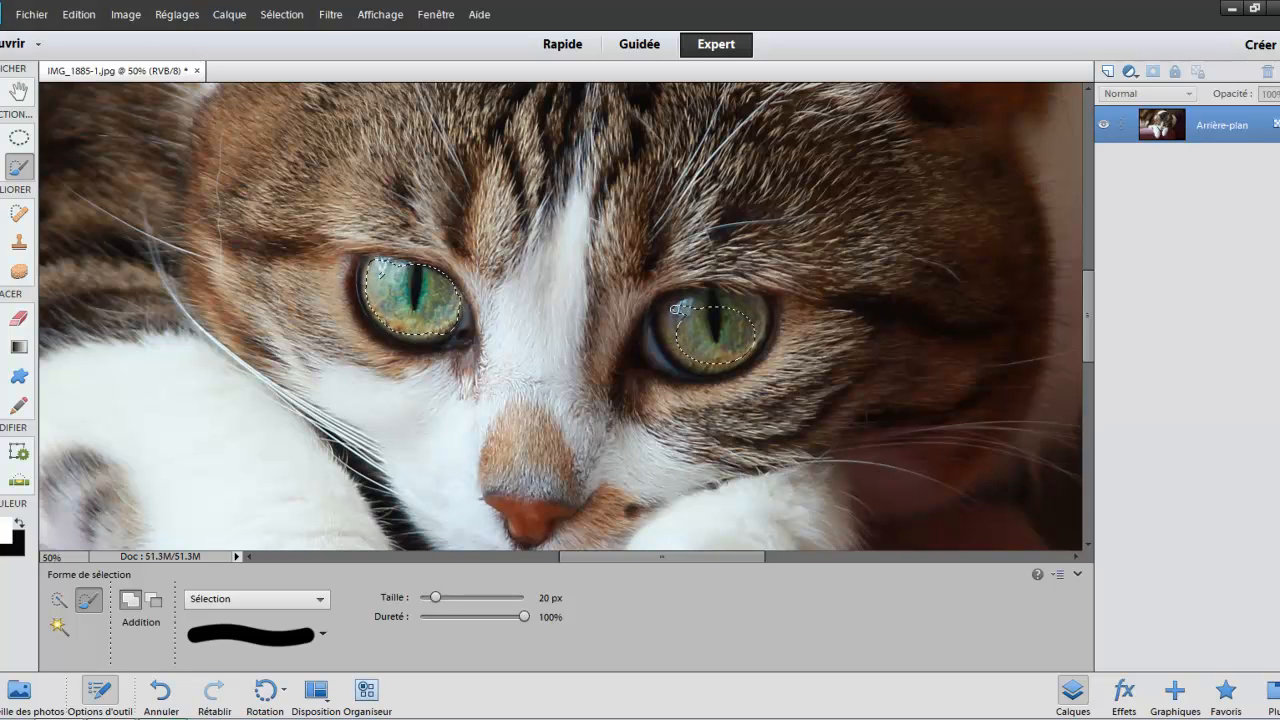
pyautogui.moveTo(673, 315)
pyautogui.mouseDown()
pyautogui.moveTo(683, 356)
pyautogui.moveTo(715, 365)
pyautogui.moveTo(755, 338)
pyautogui.moveTo(755, 310)
pyautogui.moveTo(703, 305)
pyautogui.mouseUp()
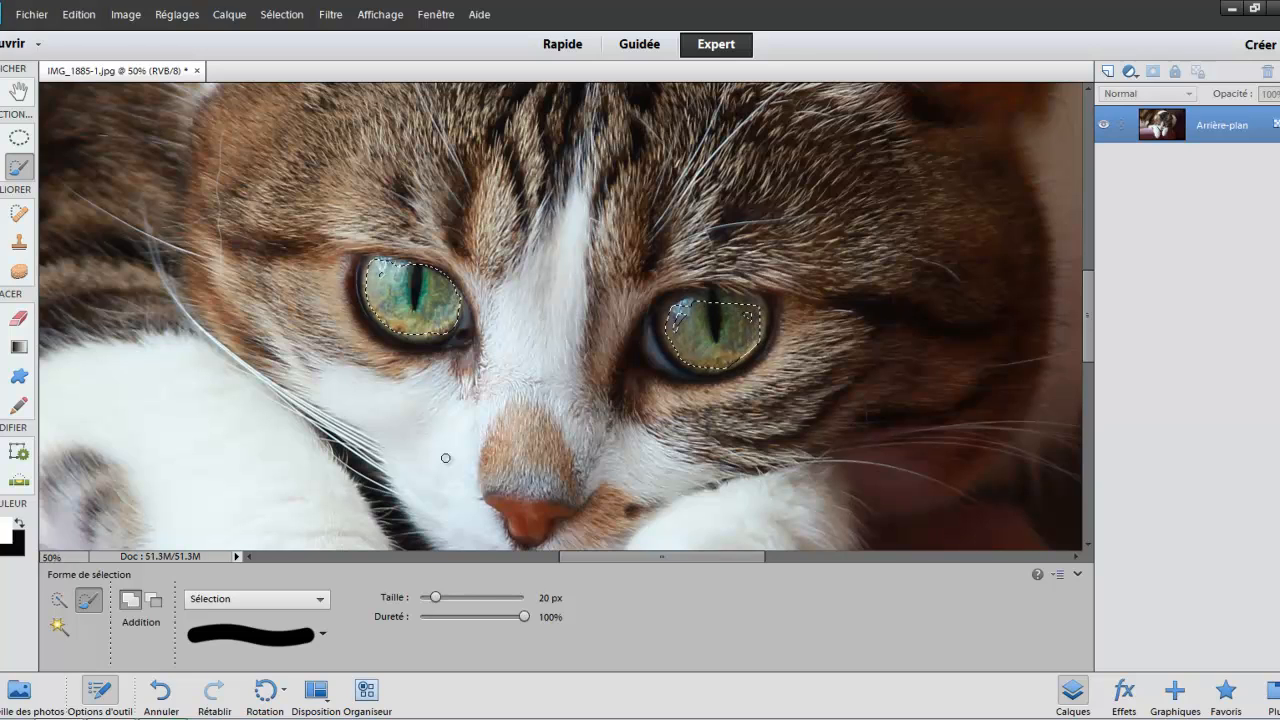
pyautogui.moveTo(441, 597); pyautogui.dragTo(457, 597)
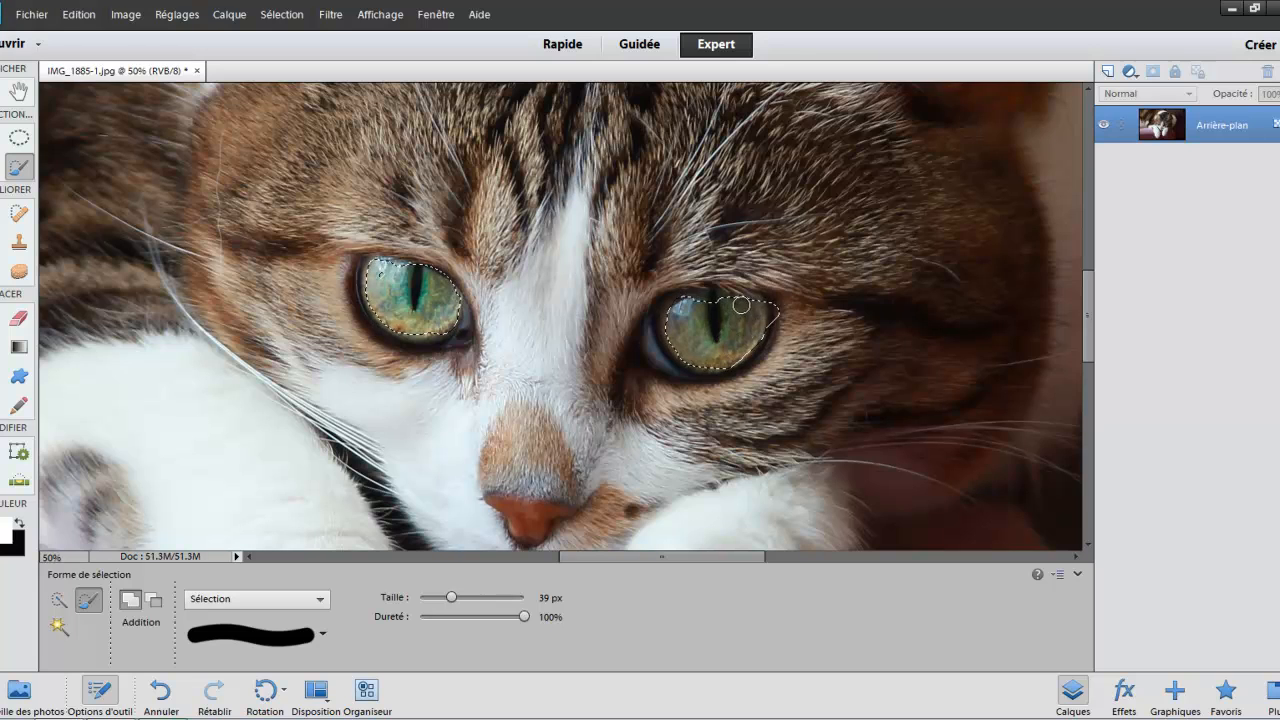
pyautogui.moveTo(741, 305)
pyautogui.mouseDown()
pyautogui.moveTo(806, 276)
pyautogui.moveTo(838, 310)
pyautogui.moveTo(788, 299)
pyautogui.mouseUp()
# Step: Subtract the excess area beside the right-hand eye from the selection with the Selection Brush, switching it from Sélection to Masque display
pyautogui.click(157, 600)
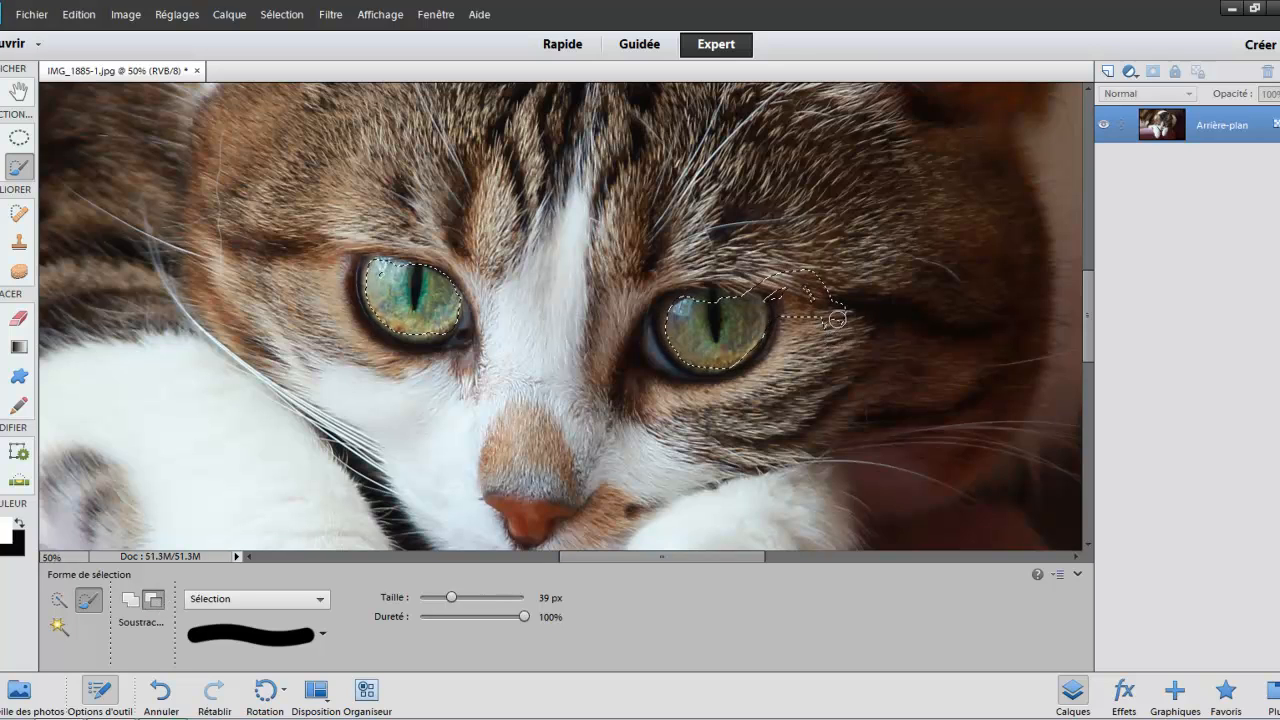
pyautogui.moveTo(837, 318)
pyautogui.mouseDown()
pyautogui.moveTo(818, 269)
pyautogui.moveTo(811, 284)
pyautogui.moveTo(803, 275)
pyautogui.moveTo(809, 322)
pyautogui.moveTo(787, 275)
pyautogui.moveTo(823, 291)
pyautogui.mouseUp()
pyautogui.click(319, 600)
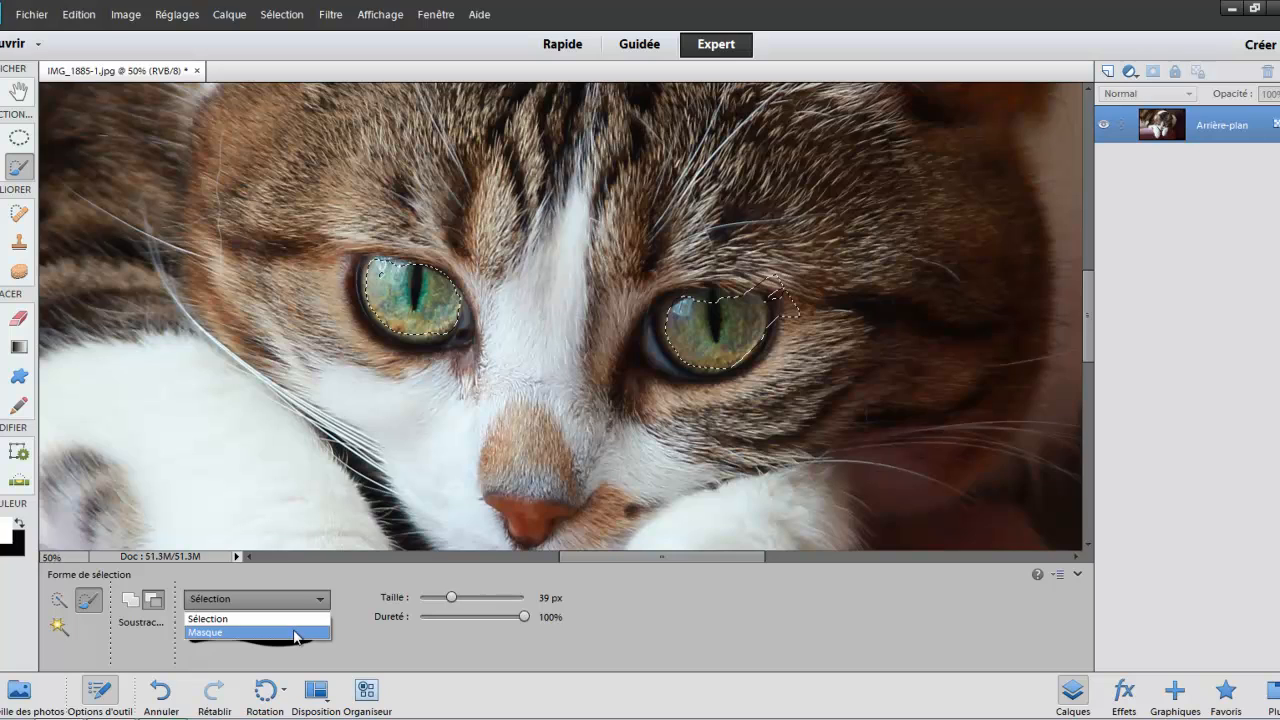
pyautogui.click(295, 632)
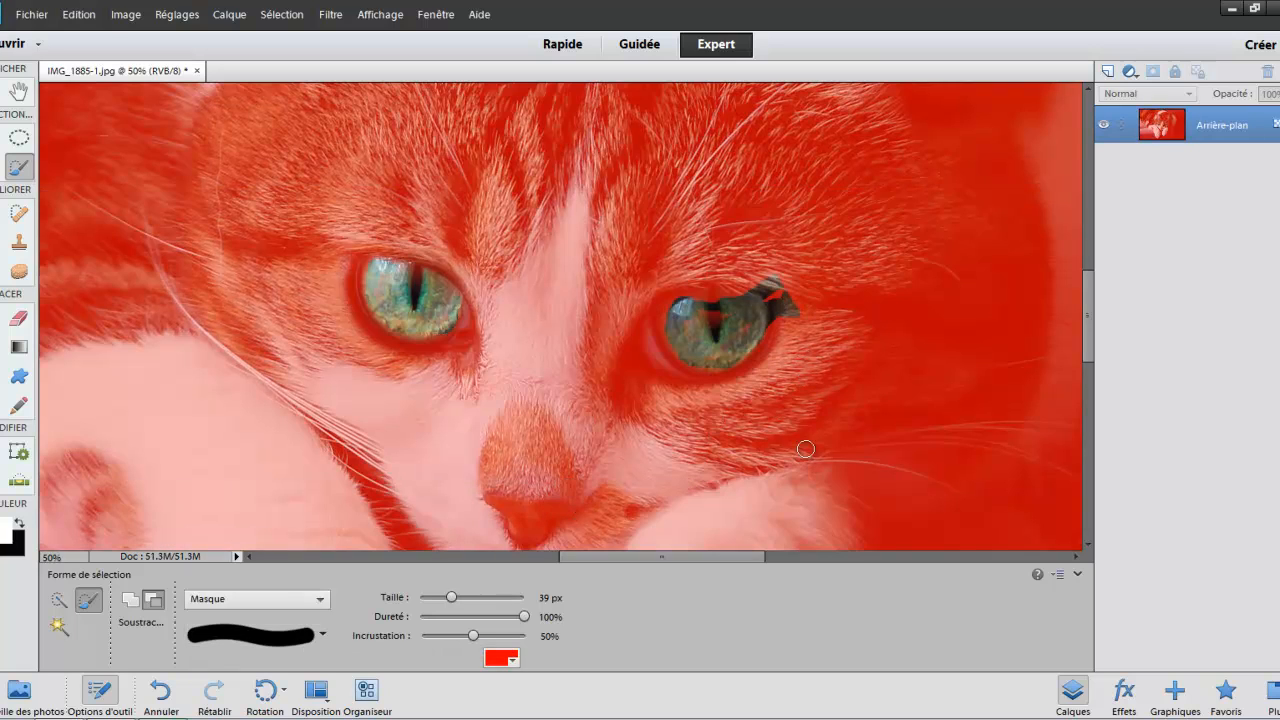
pyautogui.moveTo(793, 318)
pyautogui.mouseDown()
pyautogui.moveTo(767, 276)
pyautogui.moveTo(776, 317)
pyautogui.moveTo(753, 282)
pyautogui.moveTo(693, 279)
pyautogui.mouseUp()
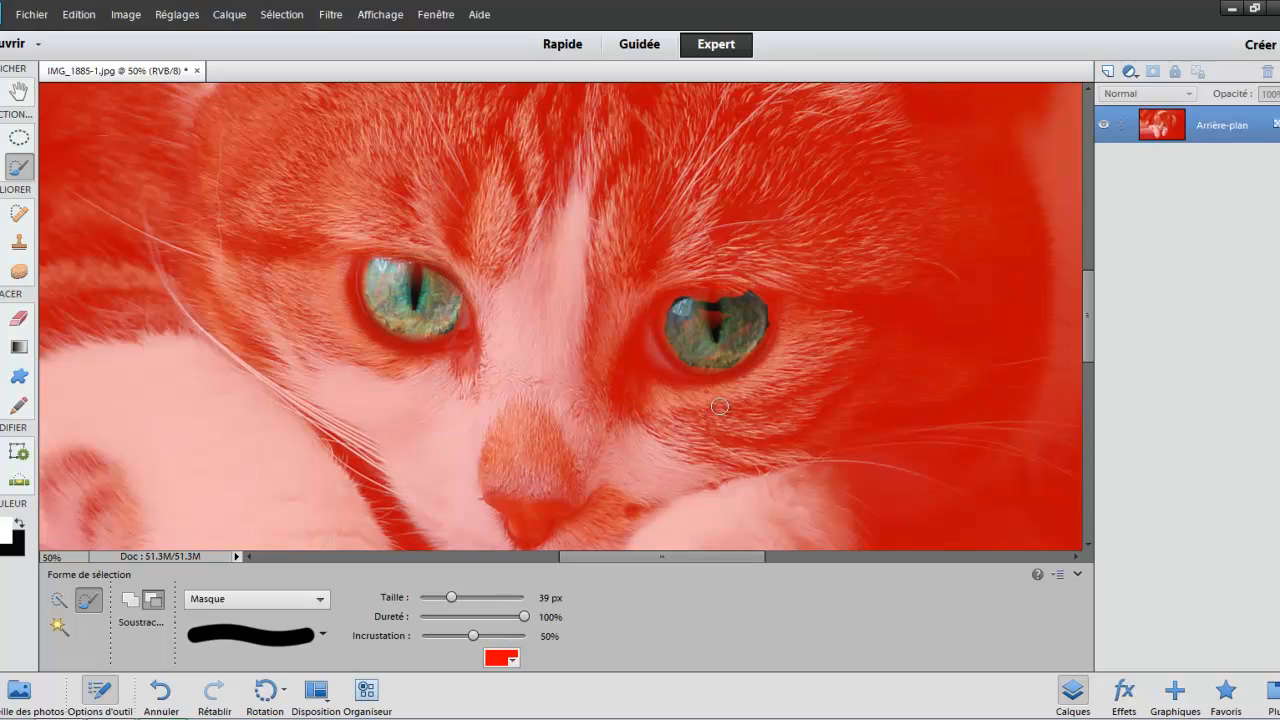
# Step: Paint the pupil and upper iris of the right-hand eye back into the selection, and return the brush to Sélection mode
pyautogui.press('alt')
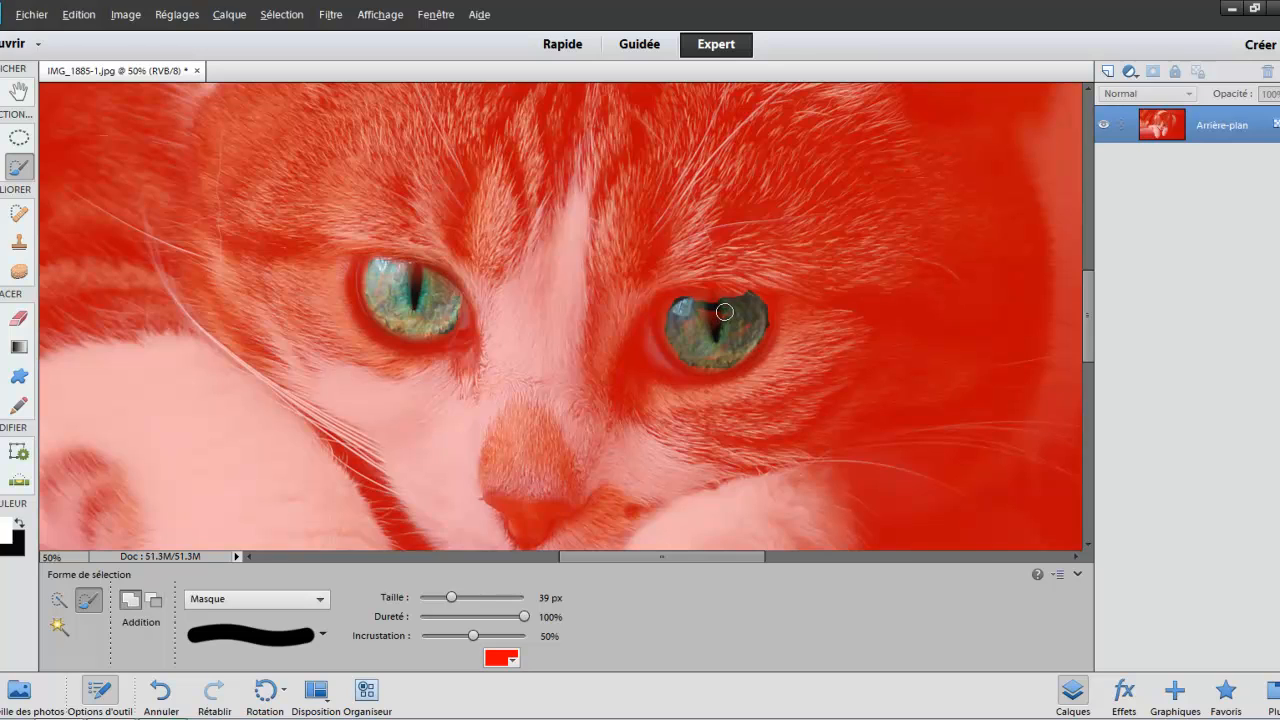
pyautogui.moveTo(725, 312)
pyautogui.mouseDown()
pyautogui.moveTo(721, 298)
pyautogui.moveTo(697, 324)
pyautogui.moveTo(734, 315)
pyautogui.moveTo(707, 333)
pyautogui.moveTo(684, 322)
pyautogui.moveTo(713, 349)
pyautogui.mouseUp()
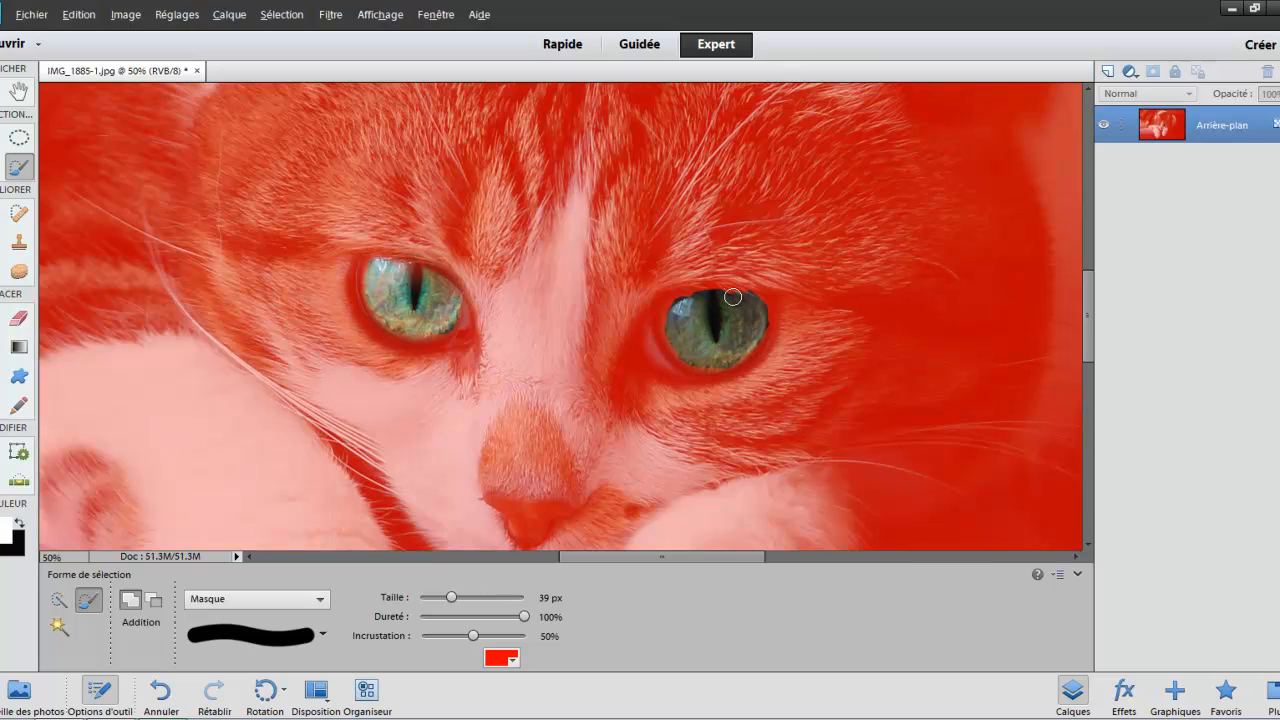
pyautogui.moveTo(733, 297)
pyautogui.mouseDown()
pyautogui.moveTo(709, 294)
pyautogui.moveTo(734, 289)
pyautogui.mouseUp()
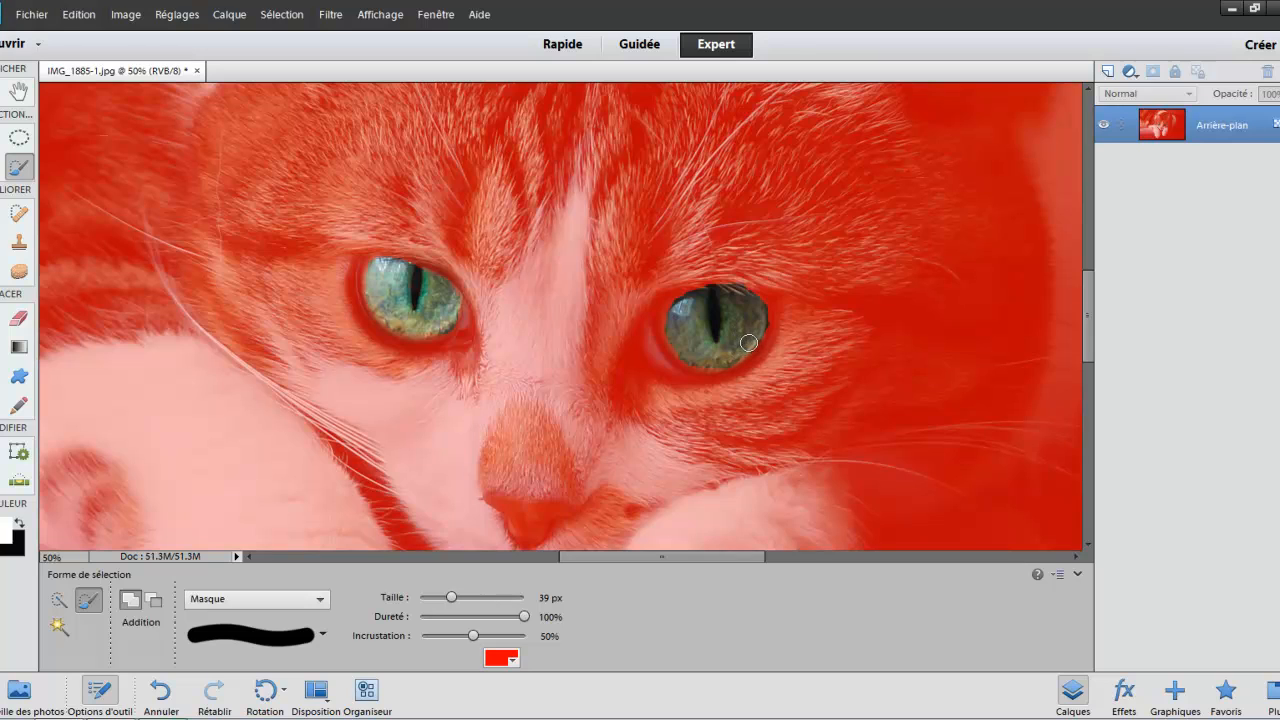
pyautogui.press('alt')
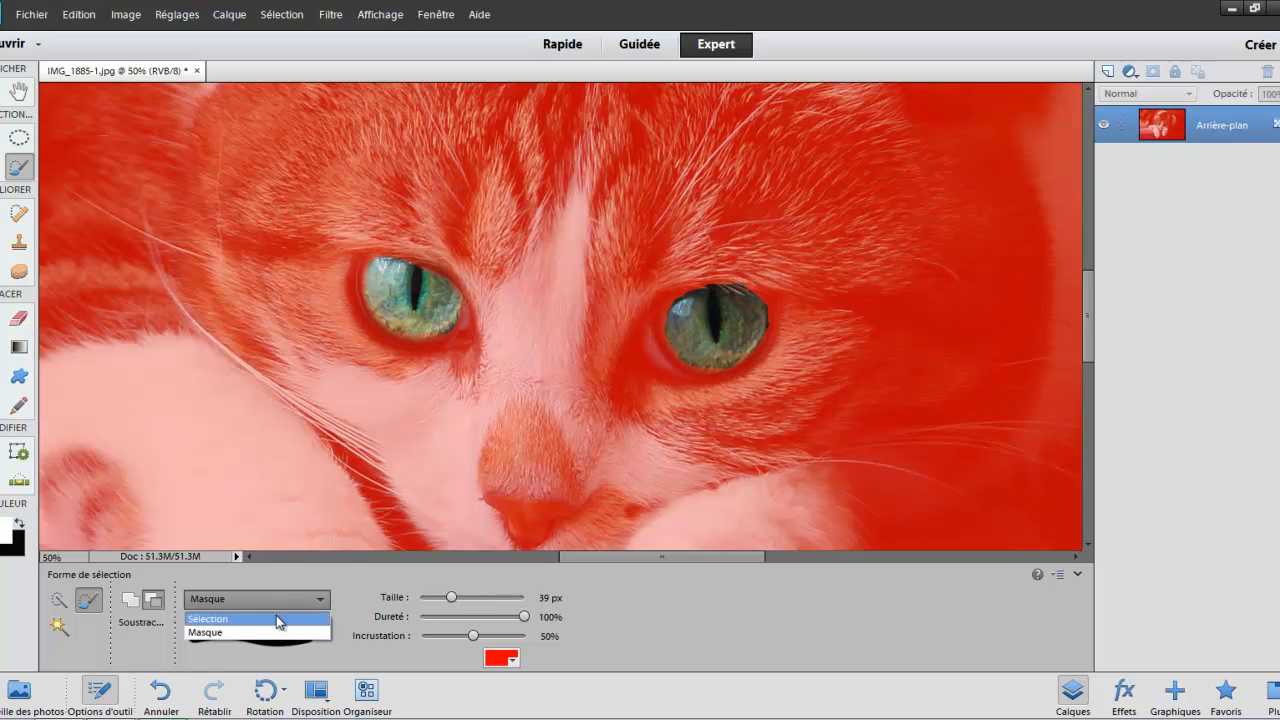
pyautogui.click(278, 618)
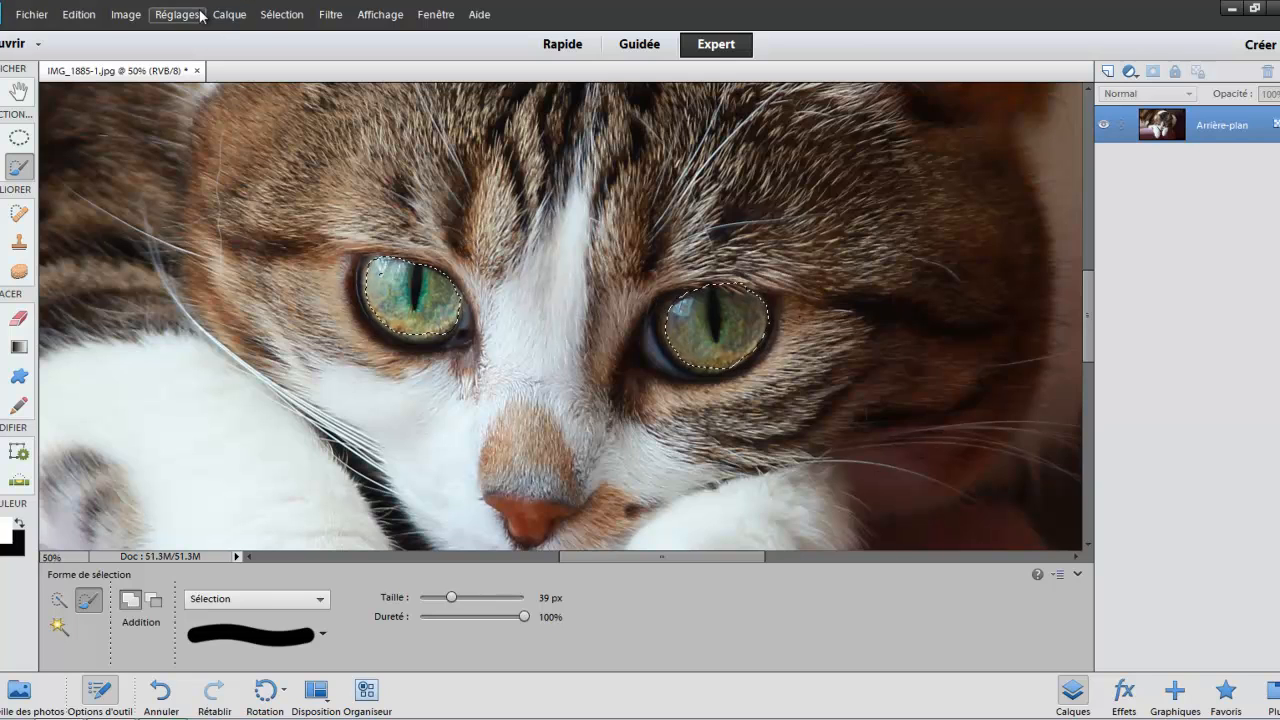
# Step: Store the current selection of both eyes as a new selection named yeux
pyautogui.click(270, 14)
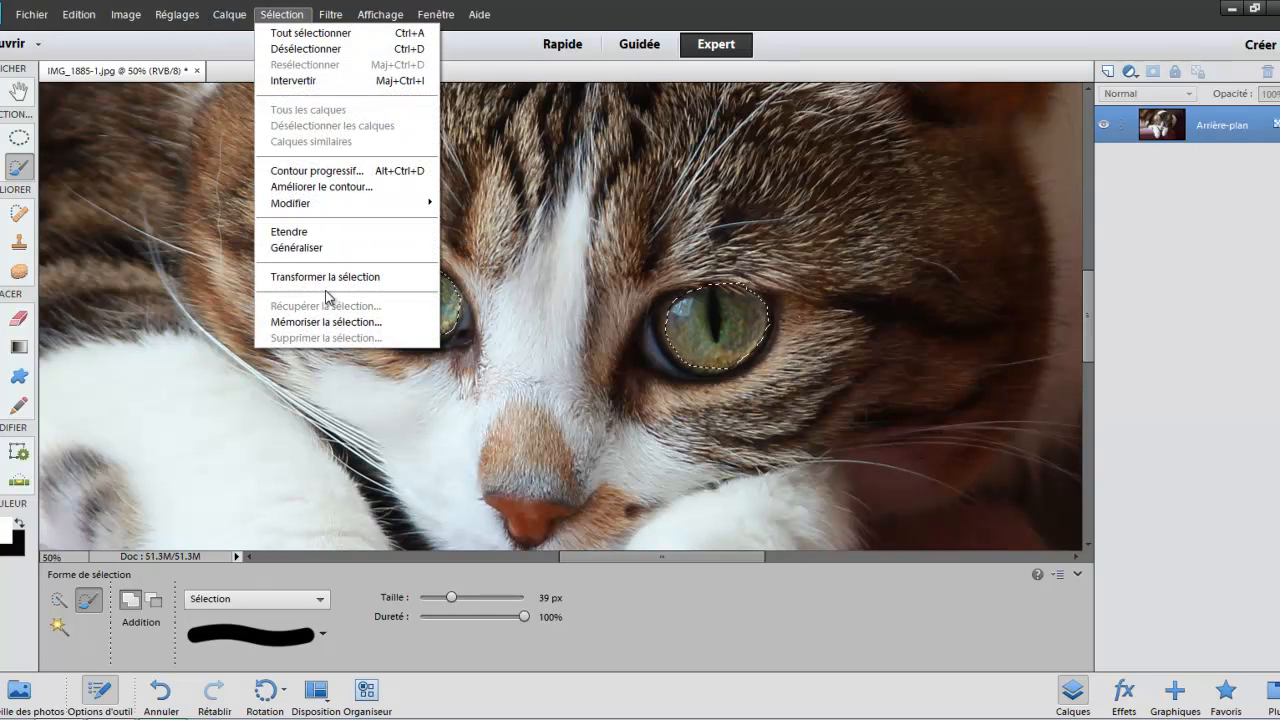
pyautogui.click(332, 320)
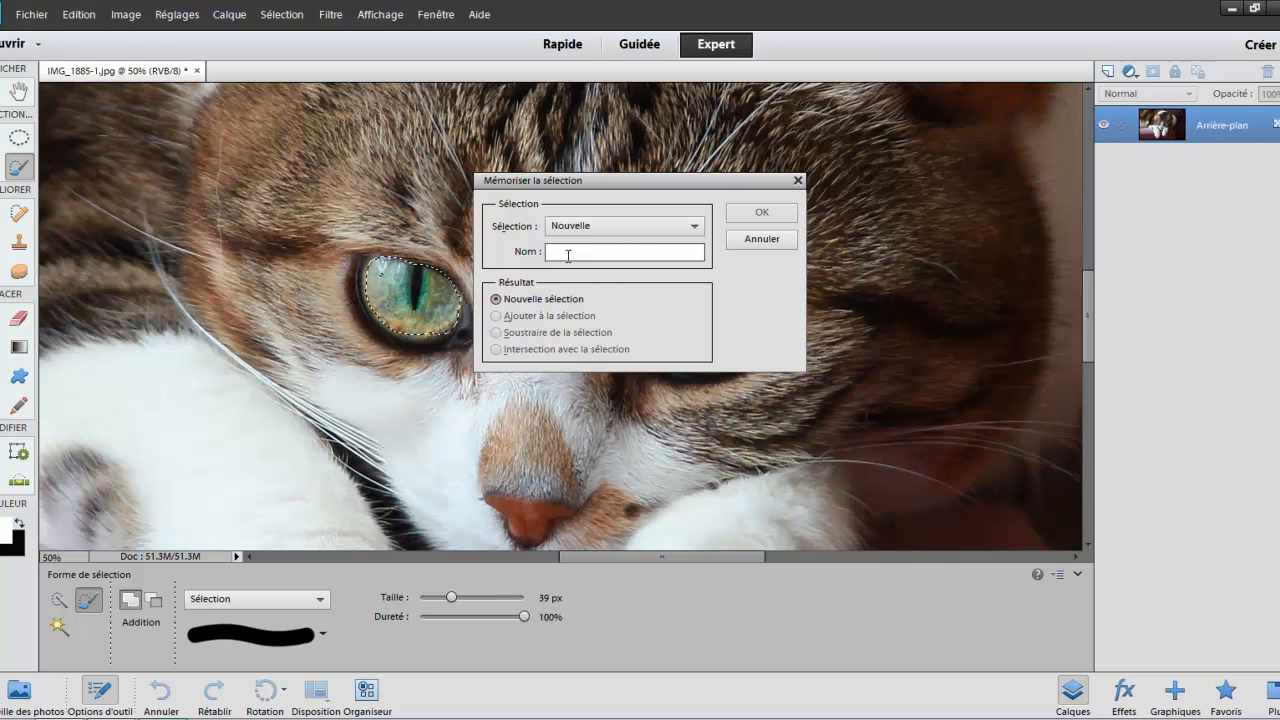
pyautogui.write('yeux')
pyautogui.click(761, 212)
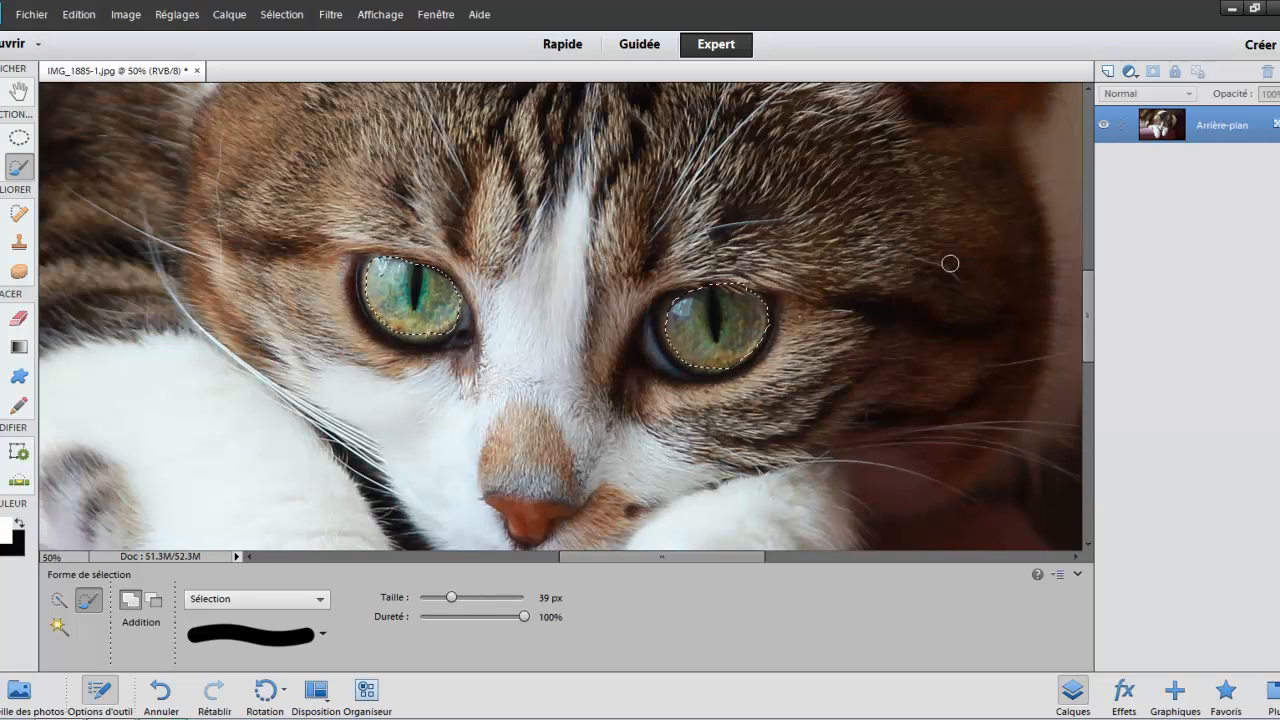
# Step: Add a Teinte/Saturation adjustment layer to the selected eyes with hue +15, saturation +60 and lightness -11
pyautogui.click(1131, 72)
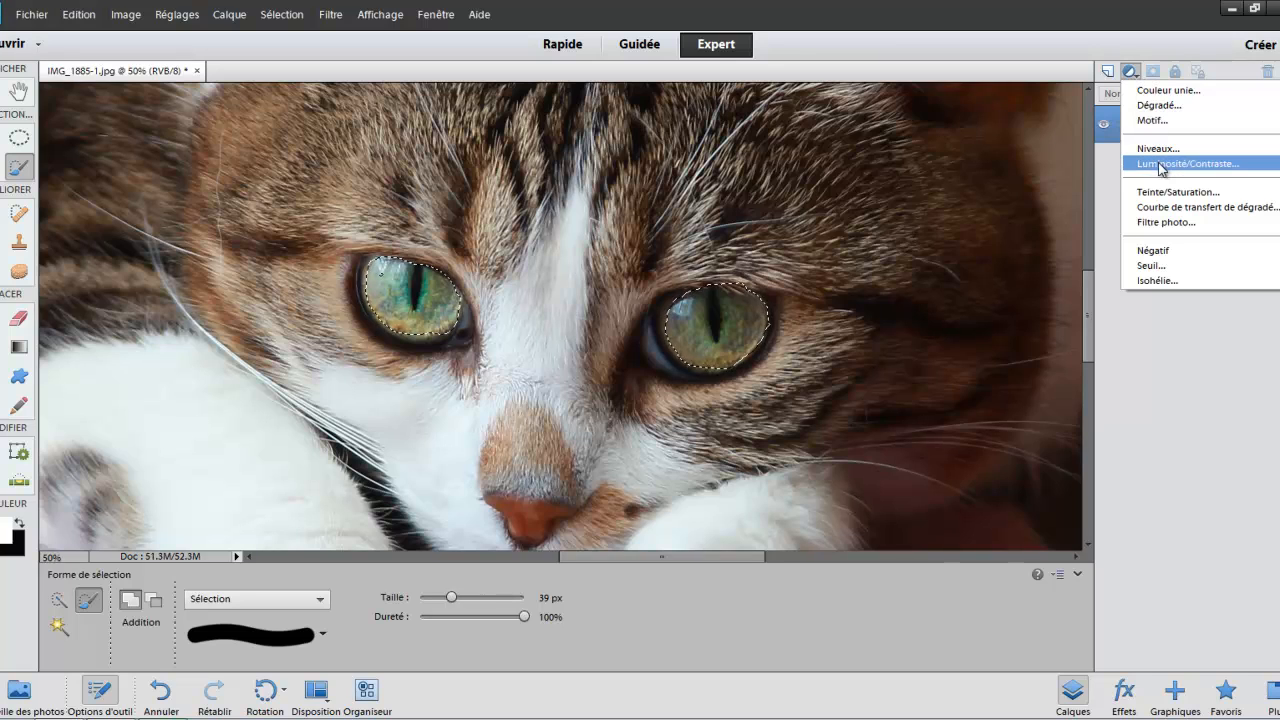
pyautogui.click(1166, 192)
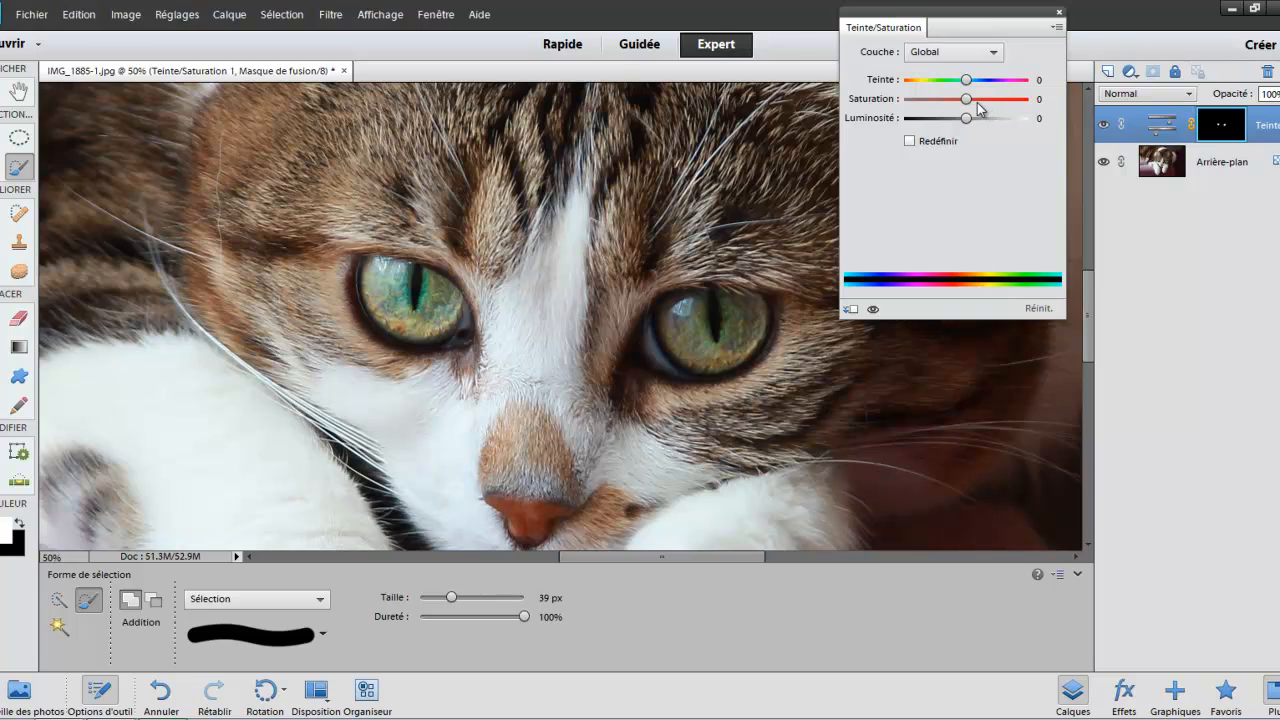
pyautogui.moveTo(963, 103); pyautogui.dragTo(978, 101)
pyautogui.moveTo(981, 109); pyautogui.dragTo(1004, 132)
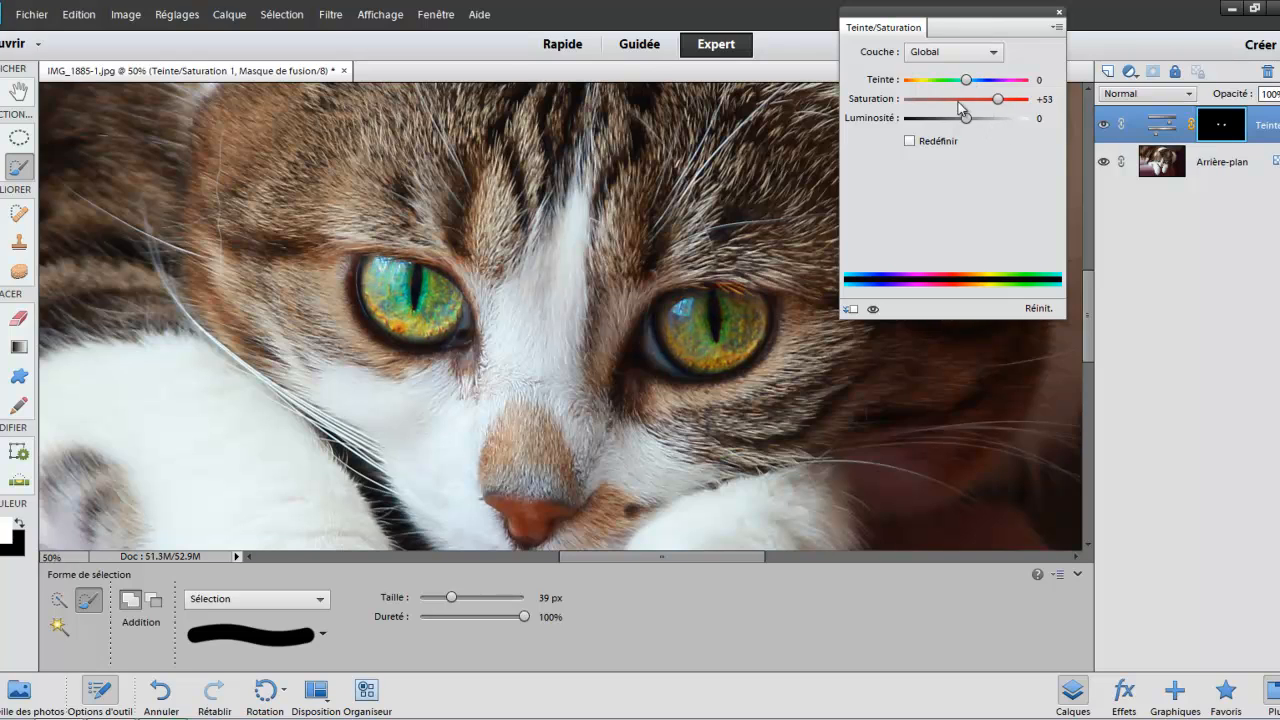
pyautogui.moveTo(966, 119); pyautogui.dragTo(975, 80)
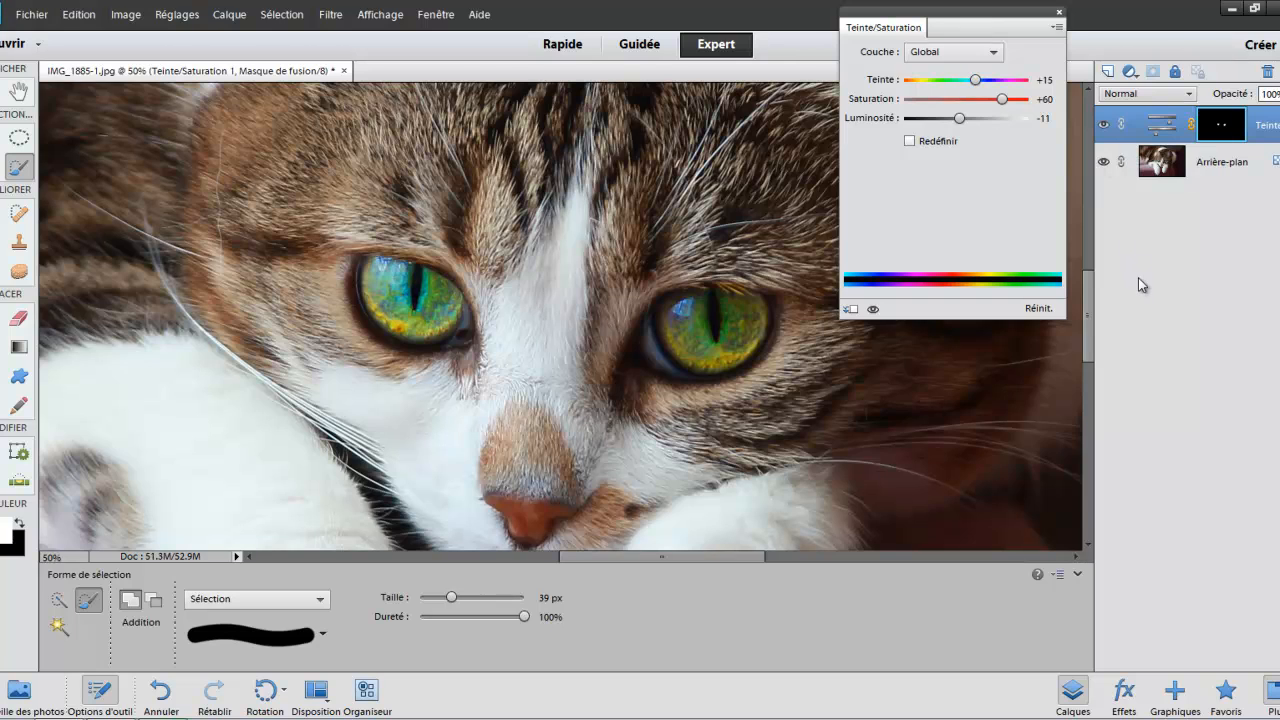
pyautogui.click(1059, 12)
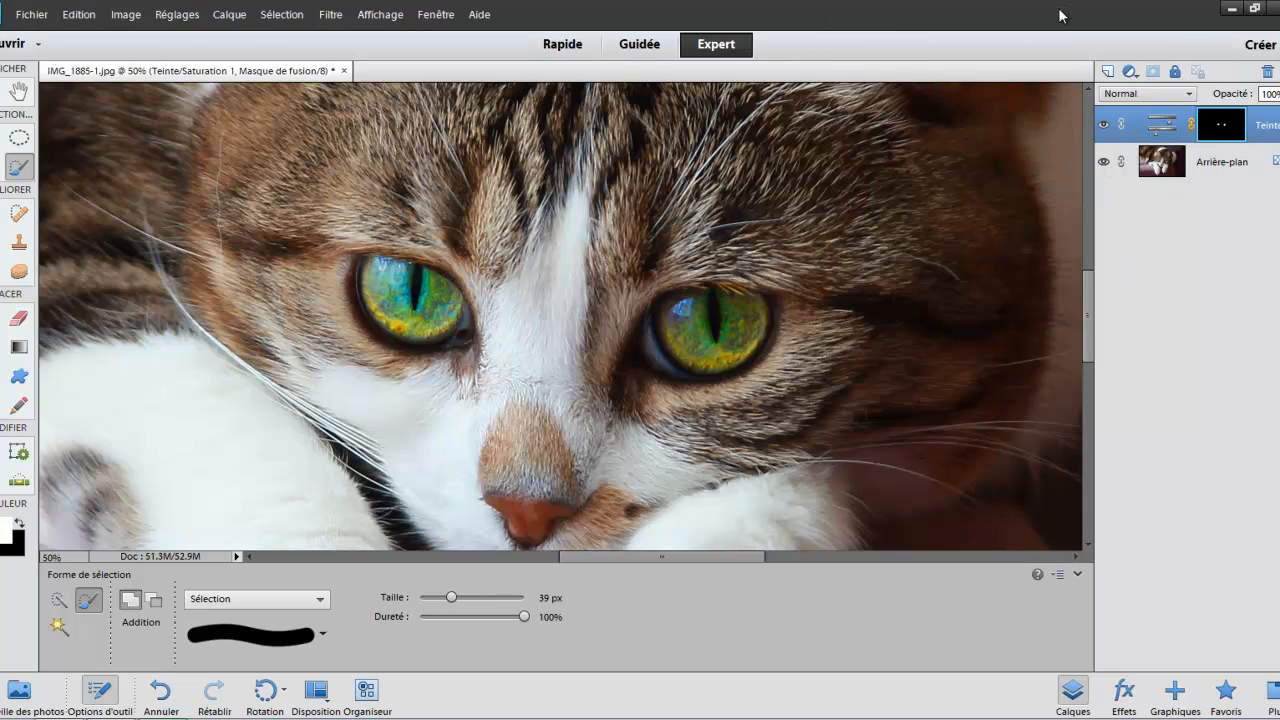
# Step: Load the saved selection yeux as a new selection
pyautogui.click(284, 15)
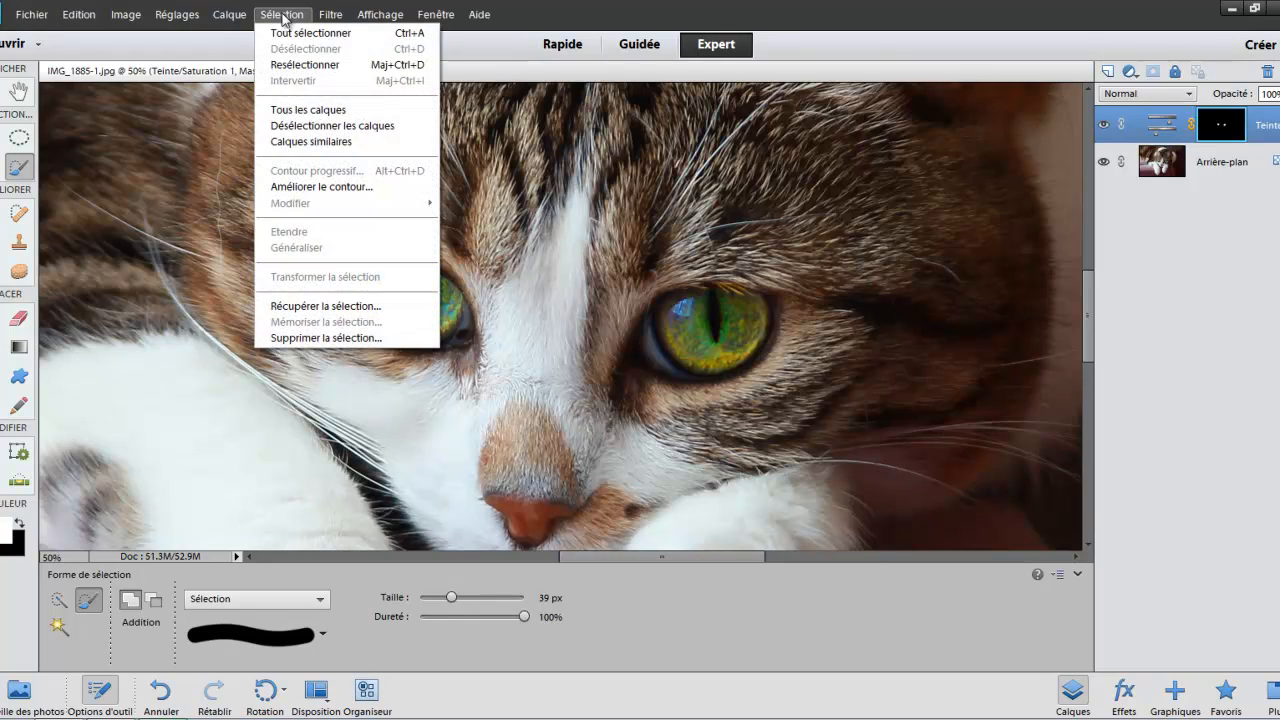
pyautogui.click(318, 305)
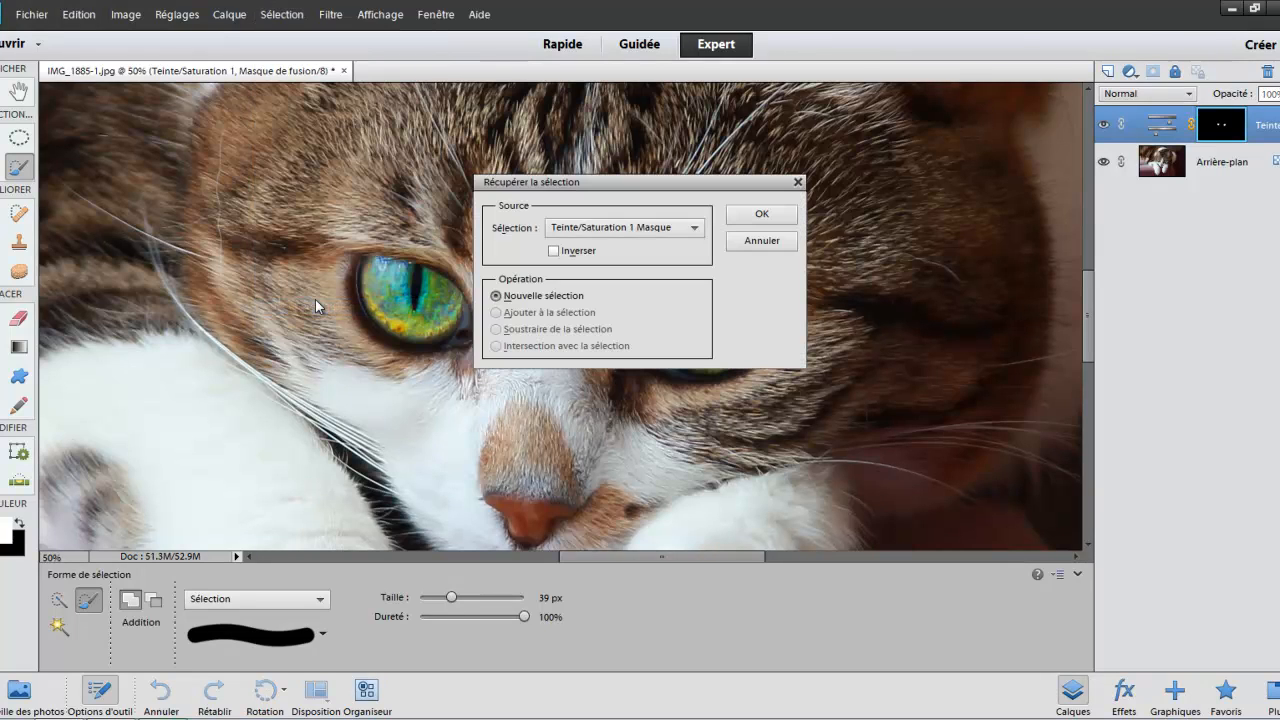
pyautogui.click(695, 229)
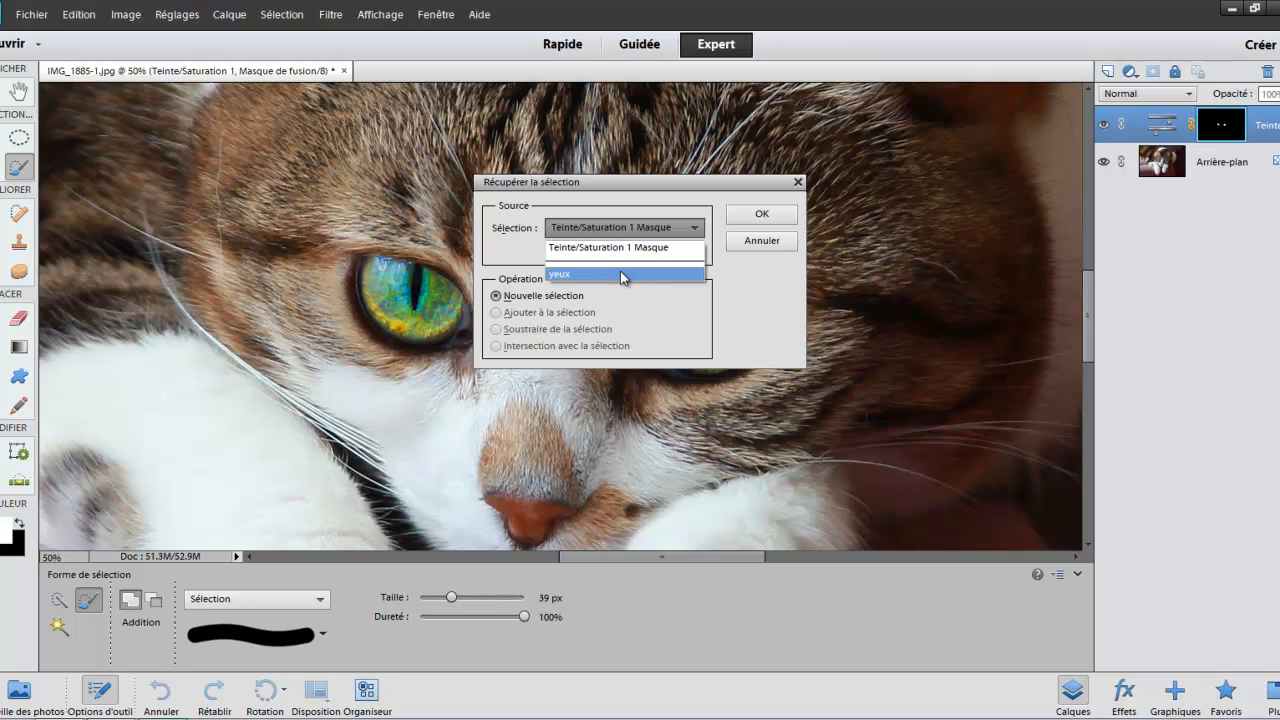
pyautogui.click(621, 277)
pyautogui.click(756, 213)
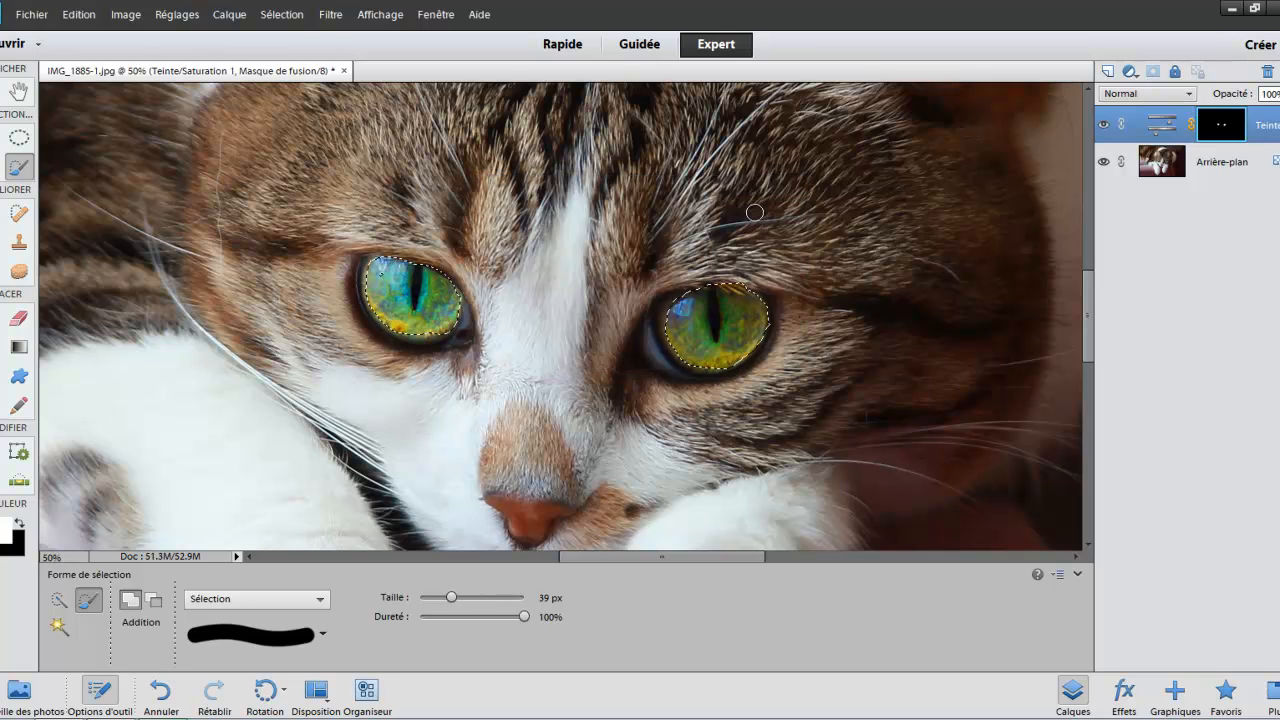
# Step: Add a Luminosité/Contraste adjustment layer to the selected eyes with brightness 27 and contrast 24
pyautogui.click(1131, 72)
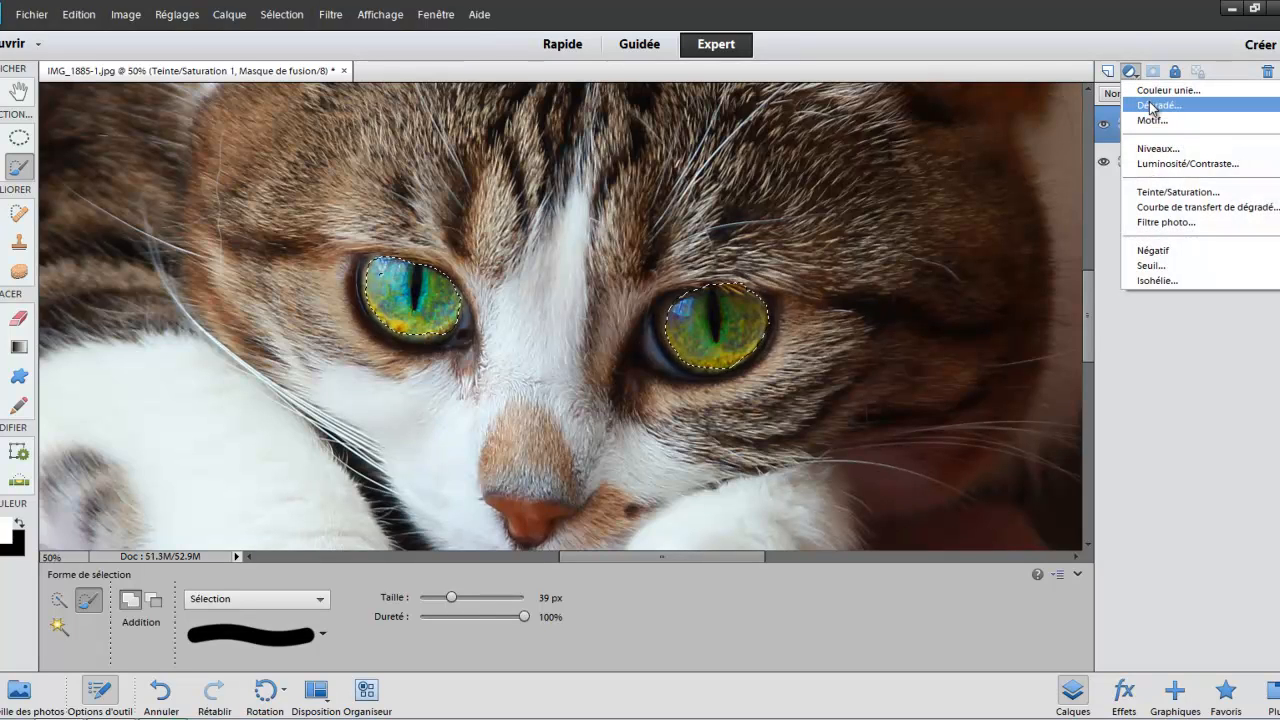
pyautogui.click(1180, 164)
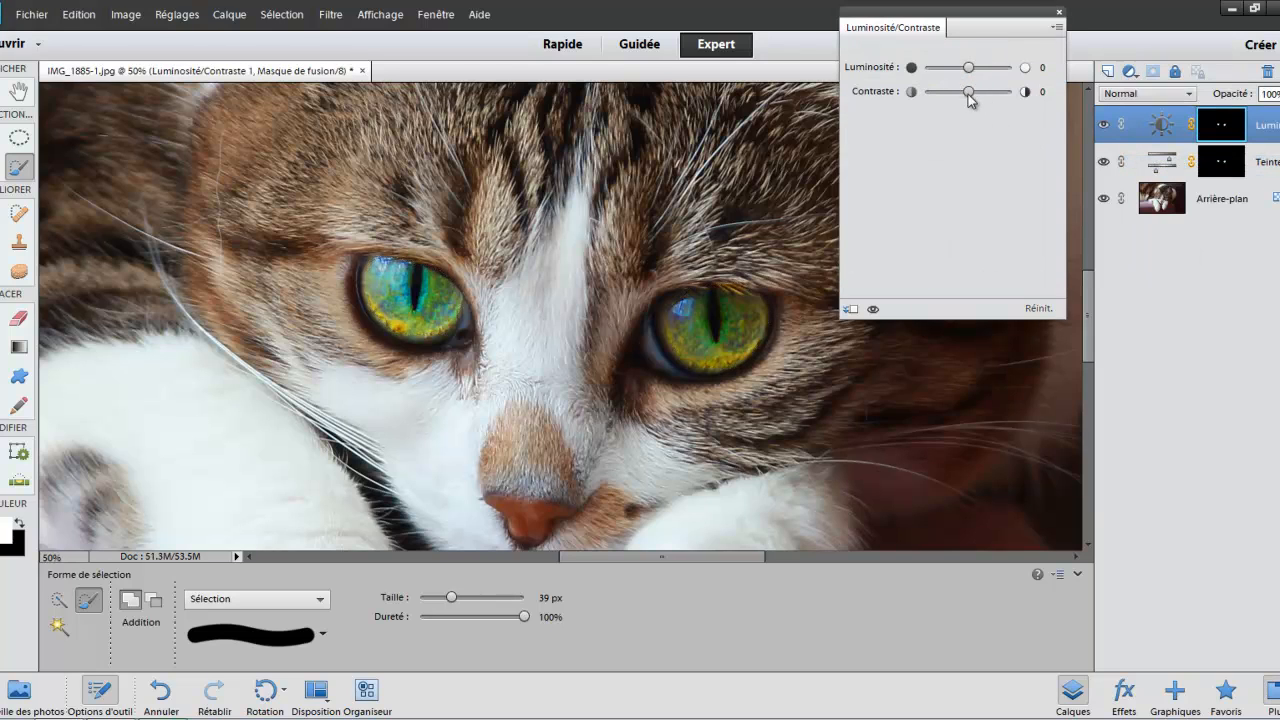
pyautogui.moveTo(969, 98); pyautogui.dragTo(975, 68)
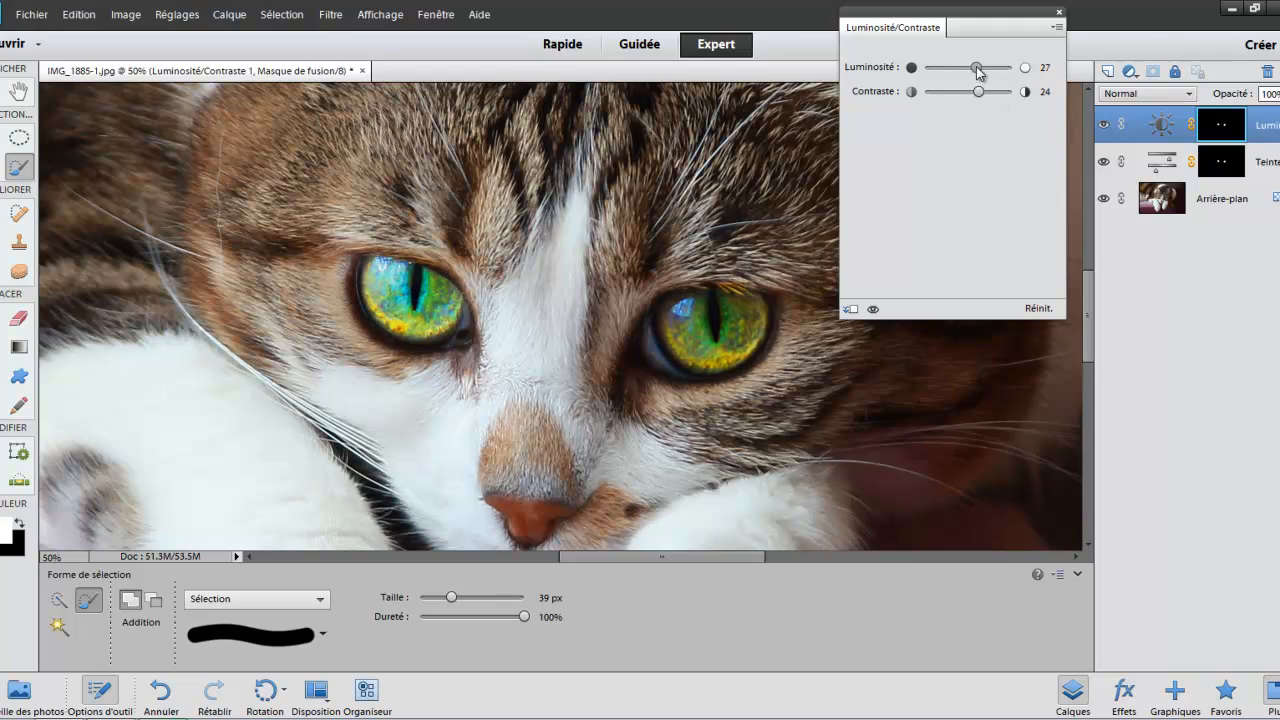
pyautogui.click(1059, 13)
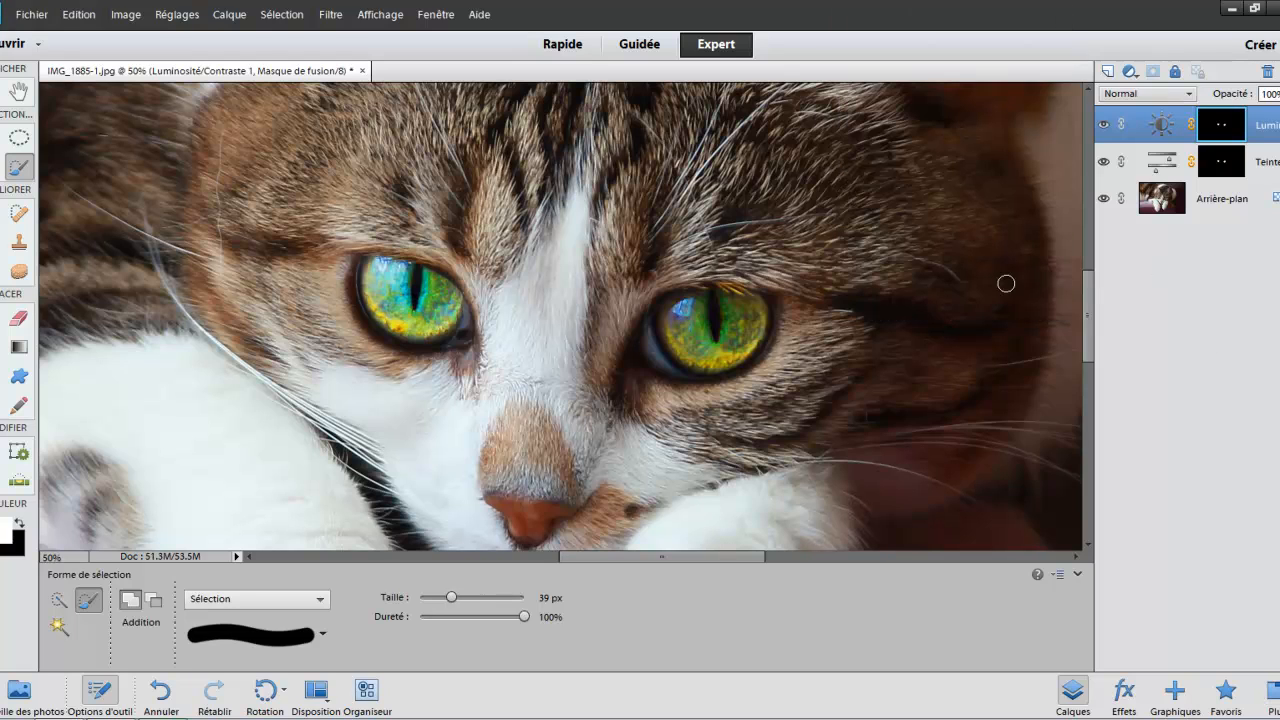
# Step: Try Selection Brush hardness values of 18% and 49%, select the Arrière-plan layer, and return the hardness to 100%
pyautogui.hotkey('ctrl', '-')
pyautogui.hotkey('ctrl', '-')
pyautogui.hotkey('ctrl', '-')
pyautogui.hotkey('ctrl', '-')
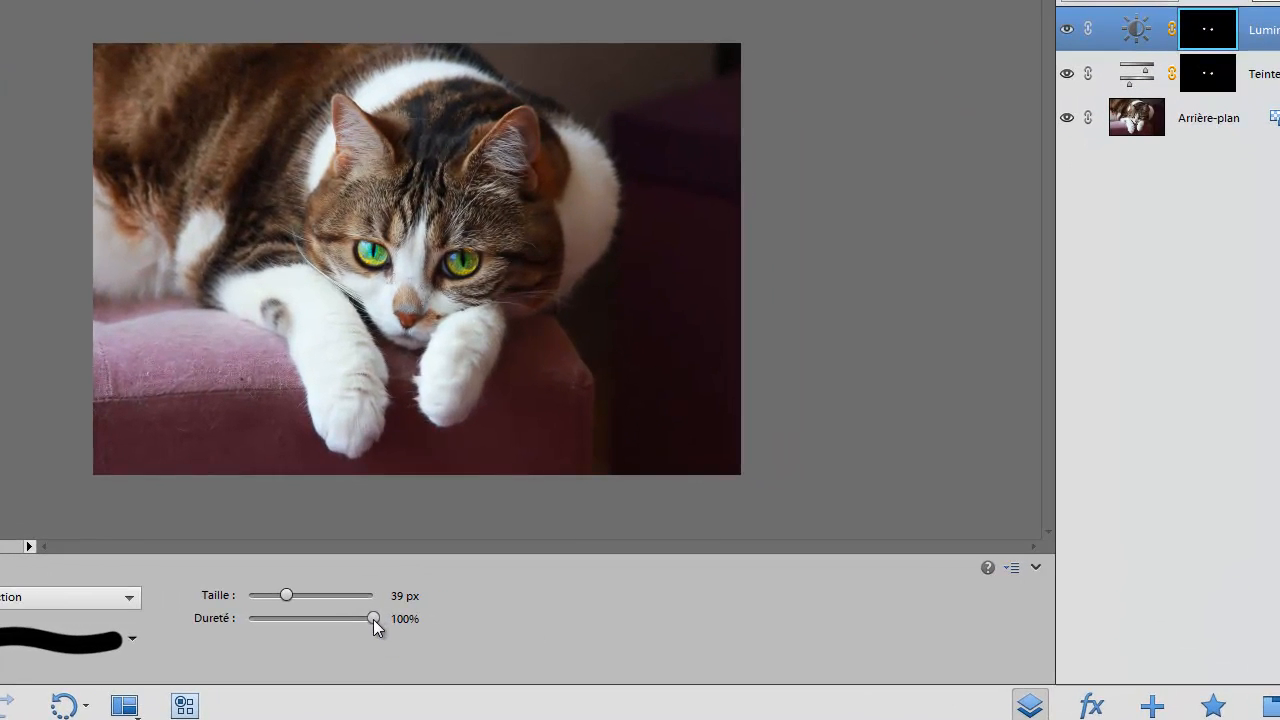
pyautogui.moveTo(373, 619); pyautogui.dragTo(270, 621)
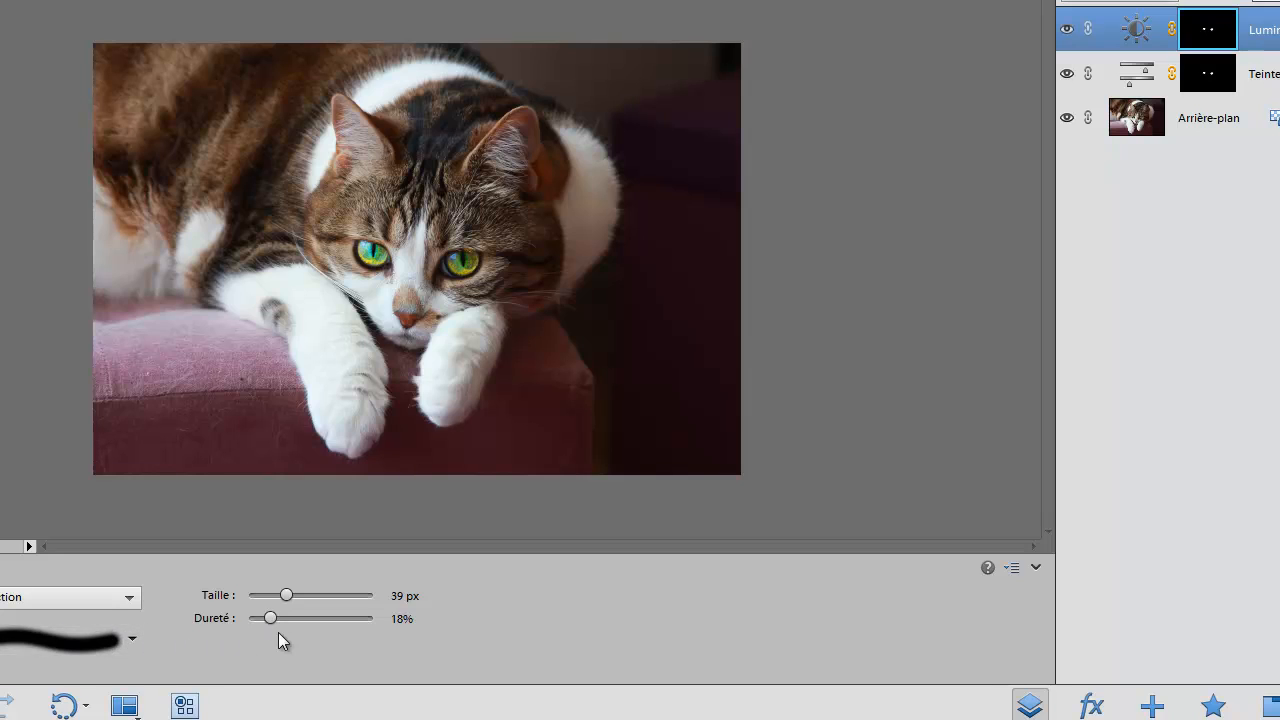
pyautogui.moveTo(271, 620); pyautogui.dragTo(354, 621)
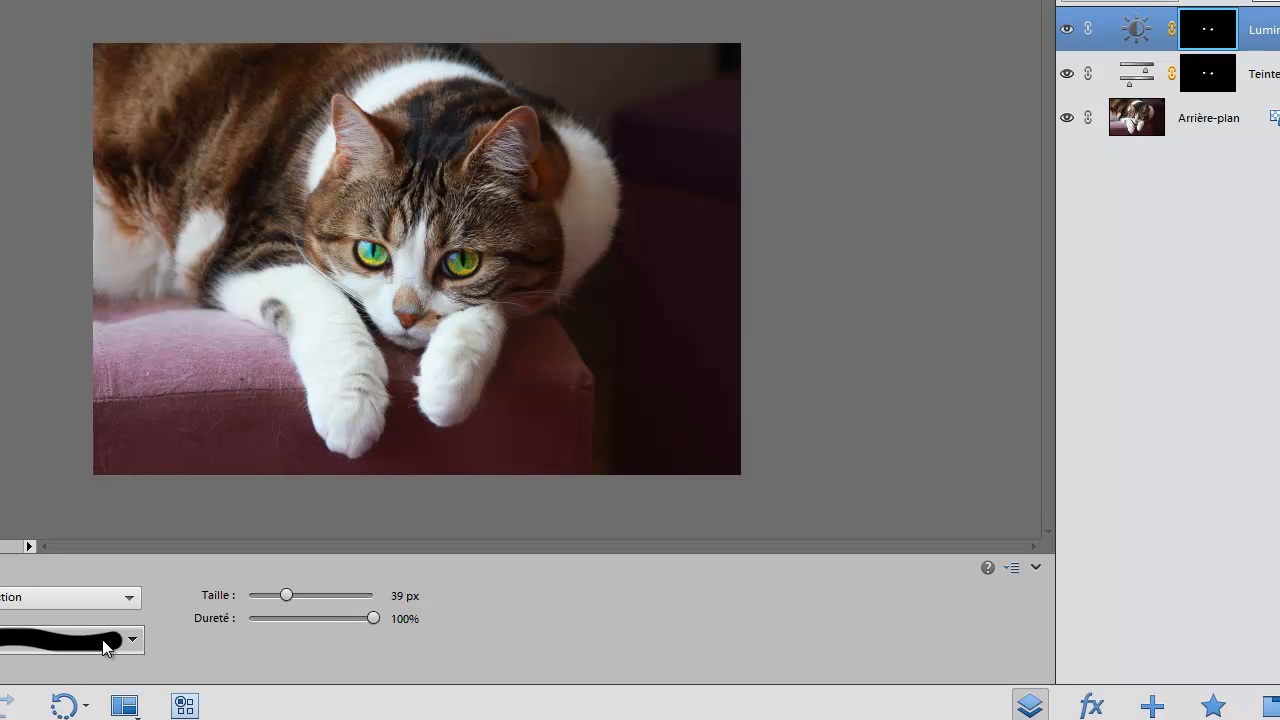
pyautogui.moveTo(379, 614); pyautogui.dragTo(309, 618)
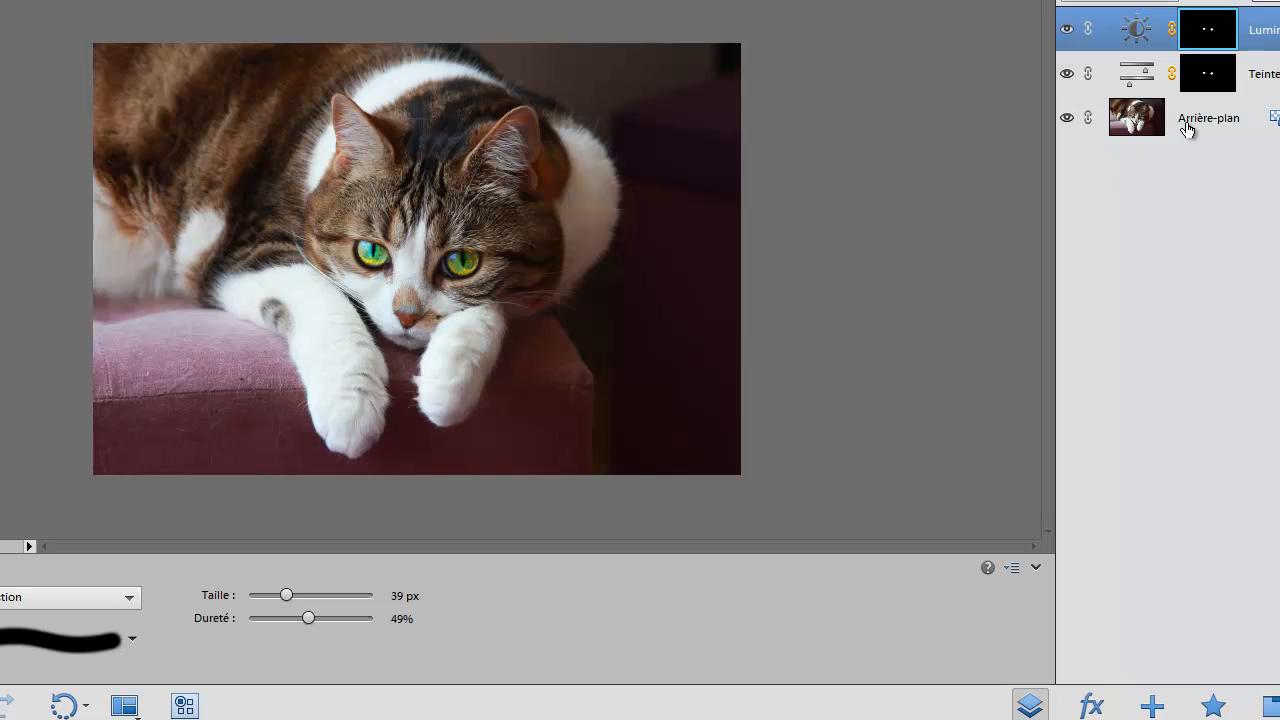
pyautogui.click(1137, 120)
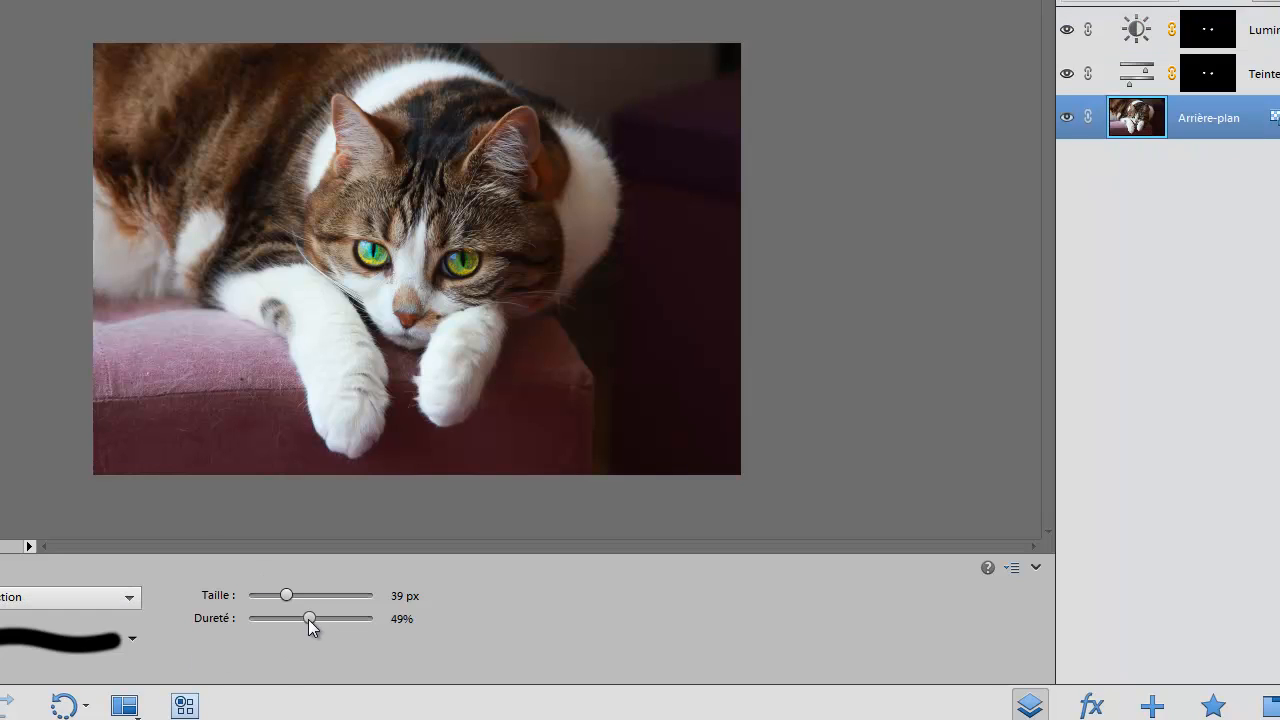
pyautogui.moveTo(308, 619); pyautogui.dragTo(385, 624)
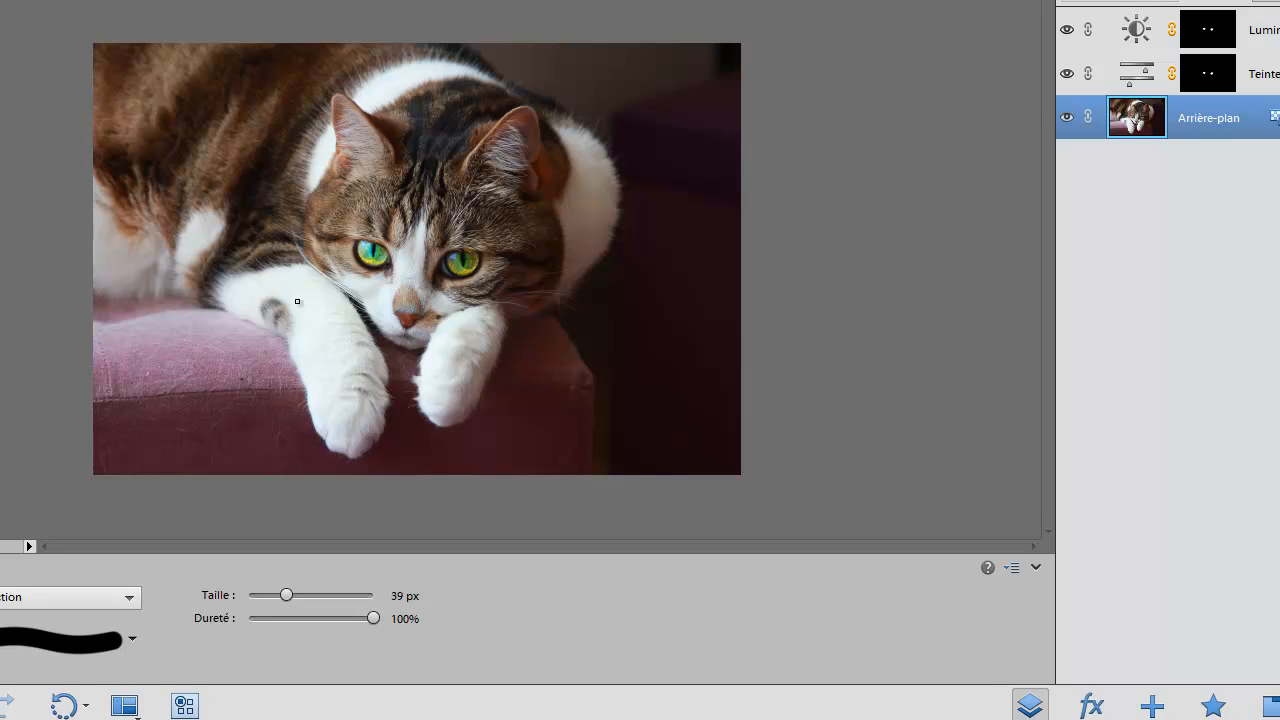
# Step: Lasso a patch of fur on the cat's back with a 2 px feather, copy it to a new layer, and show that layer alone
pyautogui.press('m')
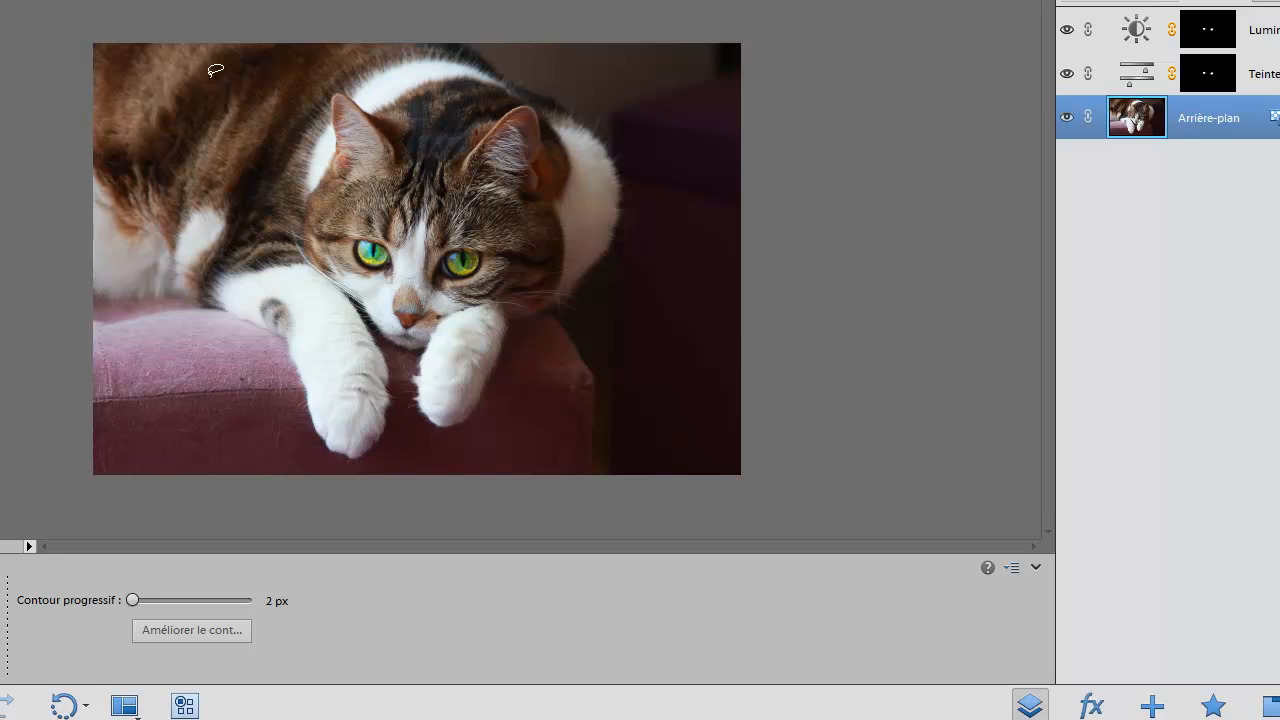
pyautogui.moveTo(183, 97)
pyautogui.mouseDown()
pyautogui.moveTo(132, 141)
pyautogui.moveTo(138, 192)
pyautogui.moveTo(166, 236)
pyautogui.moveTo(215, 242)
pyautogui.moveTo(253, 224)
pyautogui.moveTo(275, 166)
pyautogui.moveTo(272, 119)
pyautogui.moveTo(187, 91)
pyautogui.mouseUp()
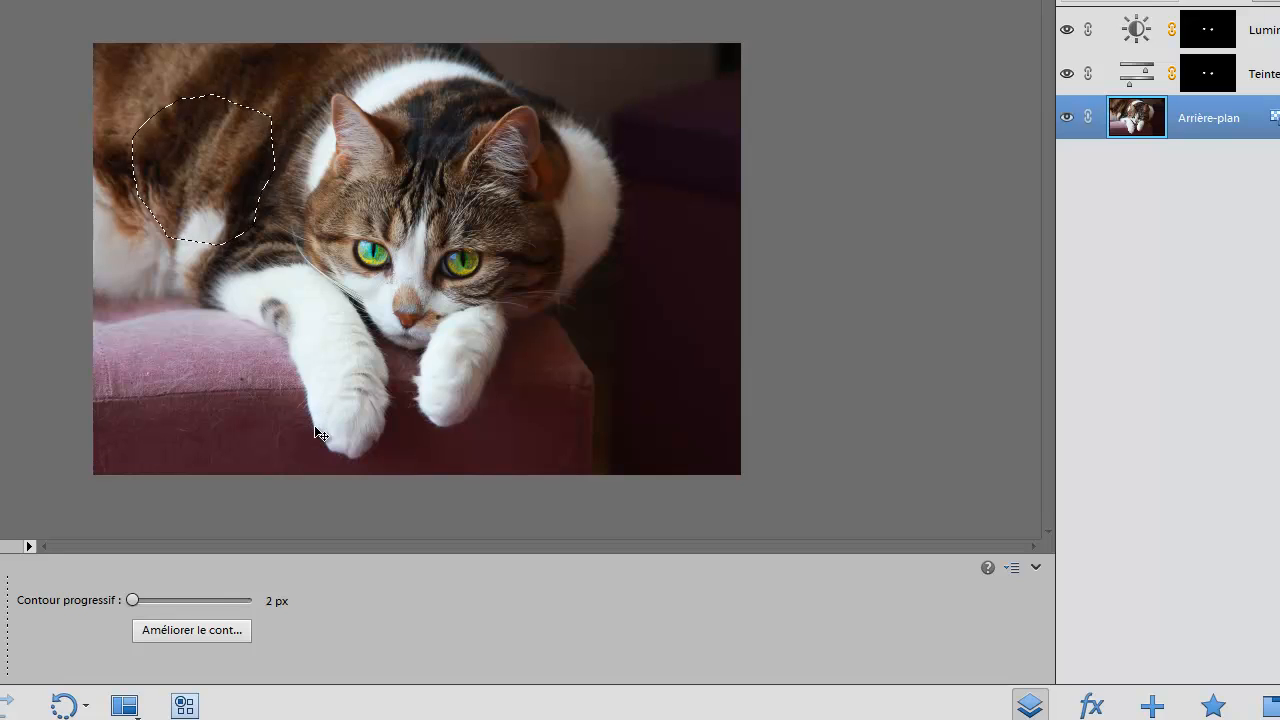
pyautogui.hotkey('ctrl', 'j')
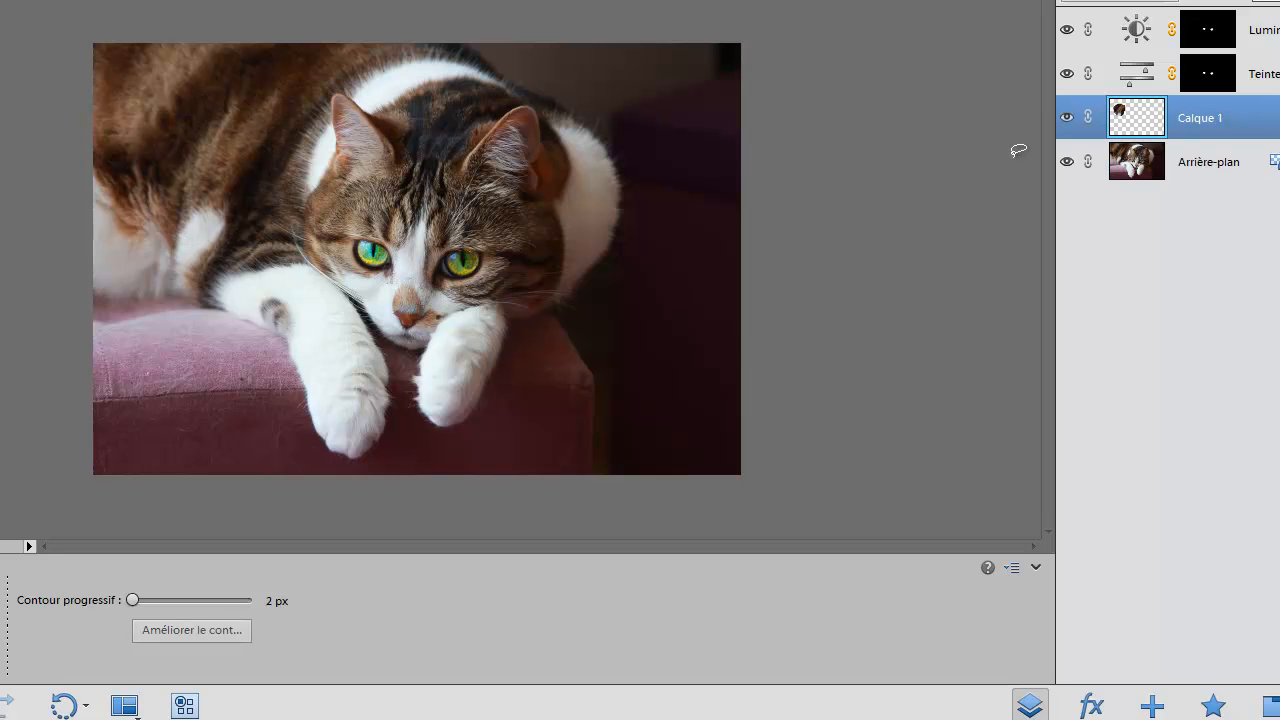
pyautogui.keyDown('alt'); pyautogui.click(1068, 122); pyautogui.keyUp('alt')
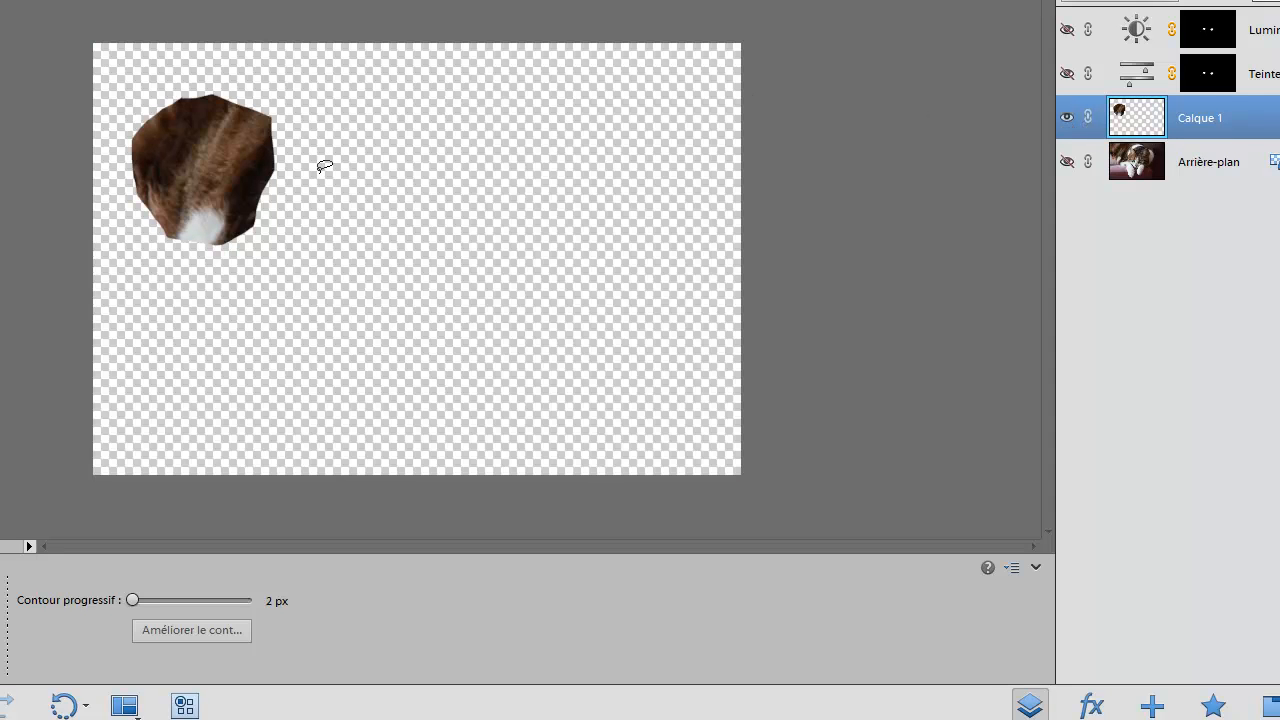
pyautogui.scroll(3, 318, 171)
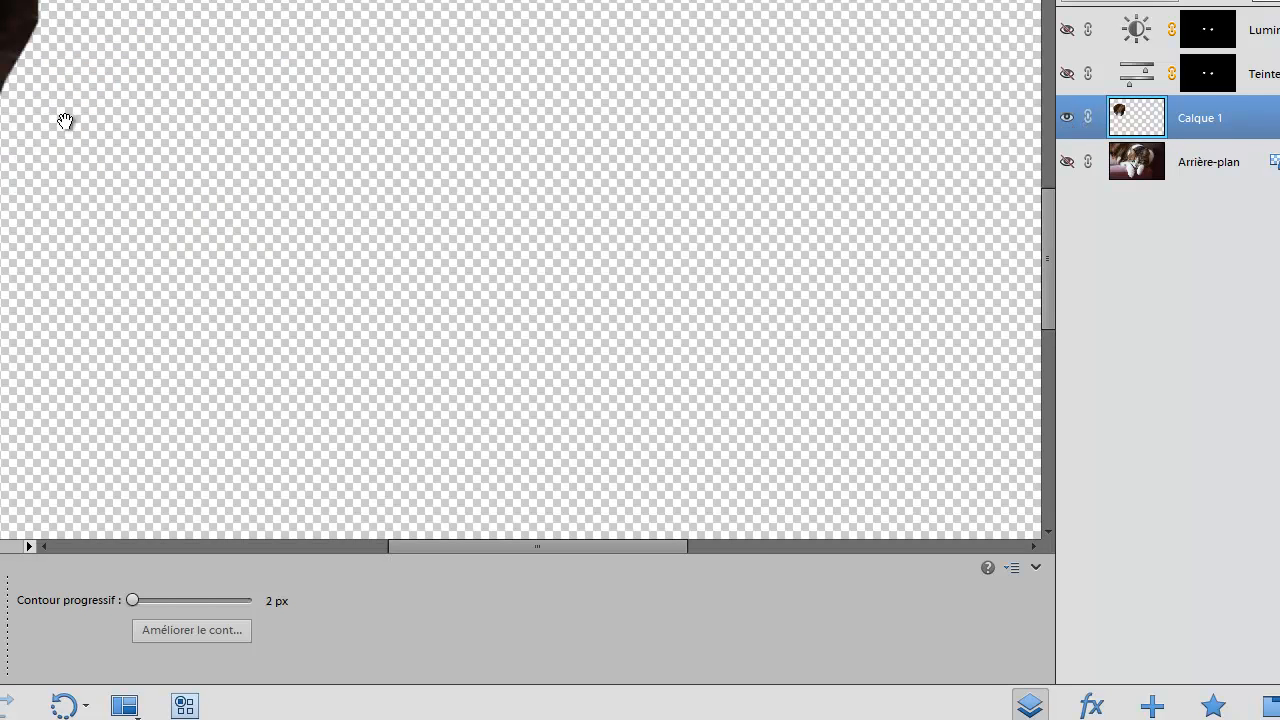
pyautogui.moveTo(63, 120); pyautogui.dragTo(420, 380)
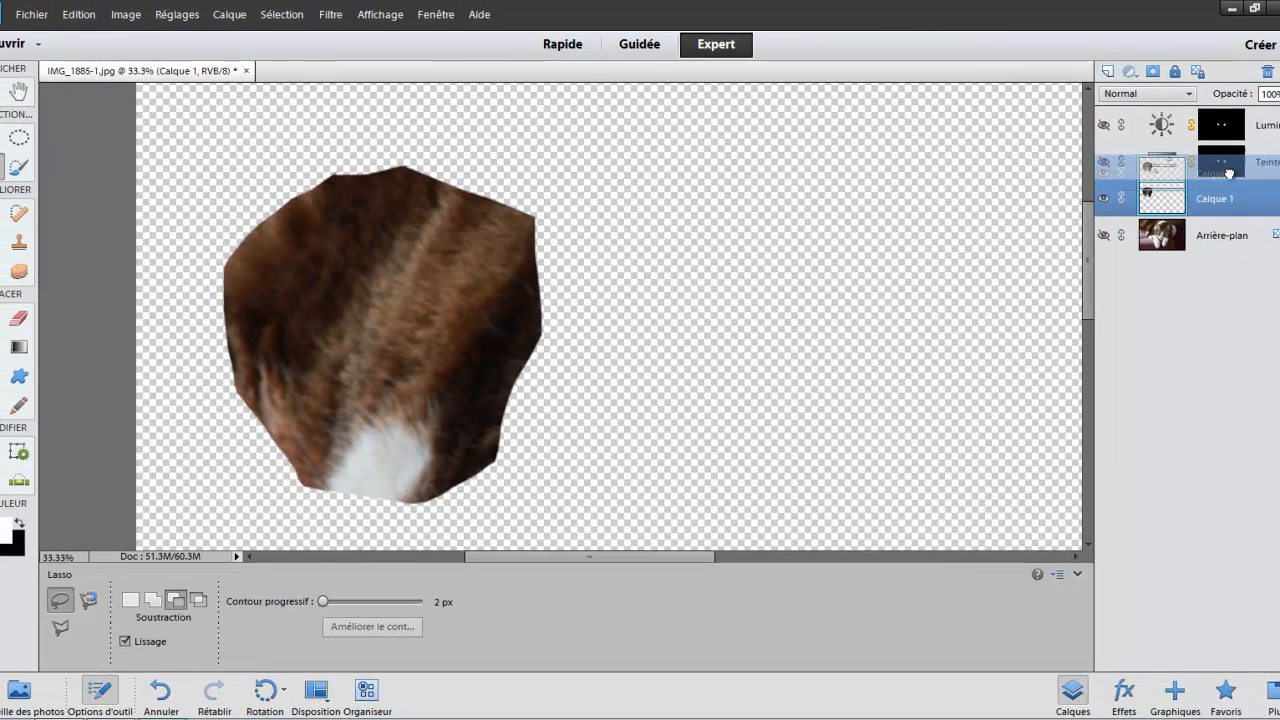
# Step: Delete the layer holding the sharp-edged fur patch and make the Arrière-plan layer visible again
pyautogui.moveTo(1201, 139); pyautogui.dragTo(1274, 0)
pyautogui.moveTo(1272, 76); pyautogui.dragTo(1268, 74)
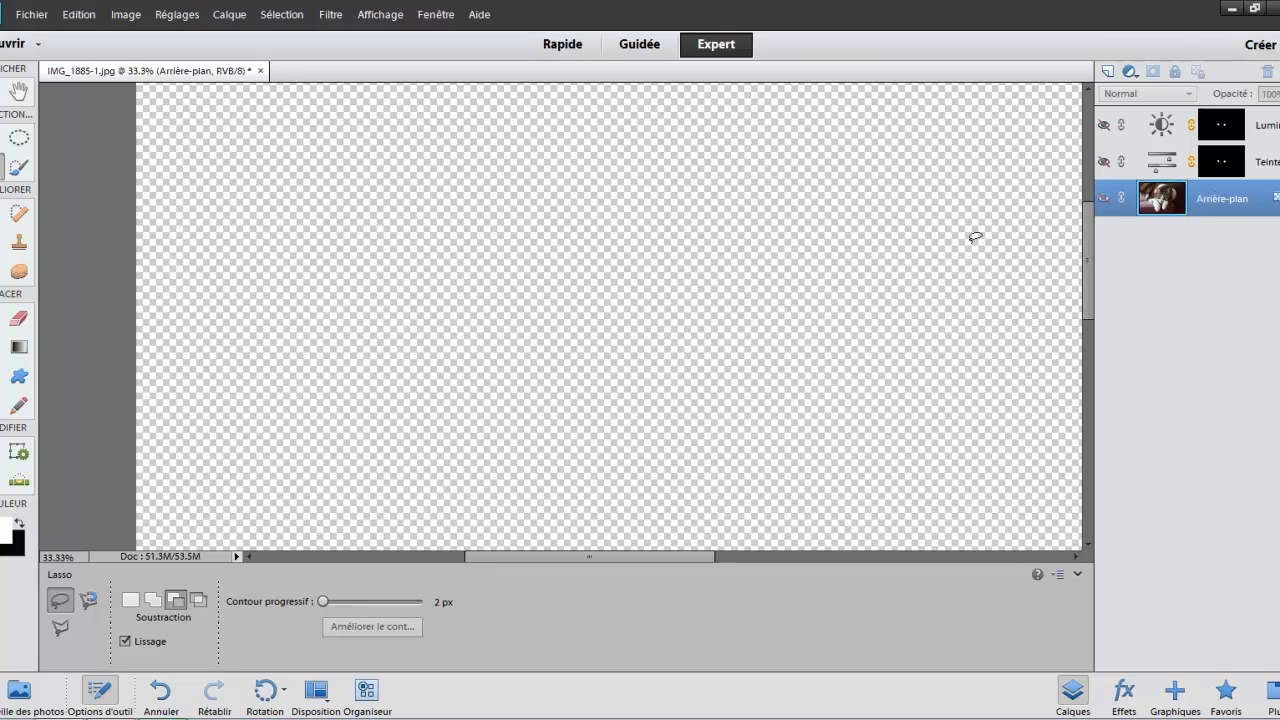
pyautogui.hotkey('ctrl', '-')
pyautogui.hotkey('ctrl', '-')
pyautogui.hotkey('ctrl', '-')
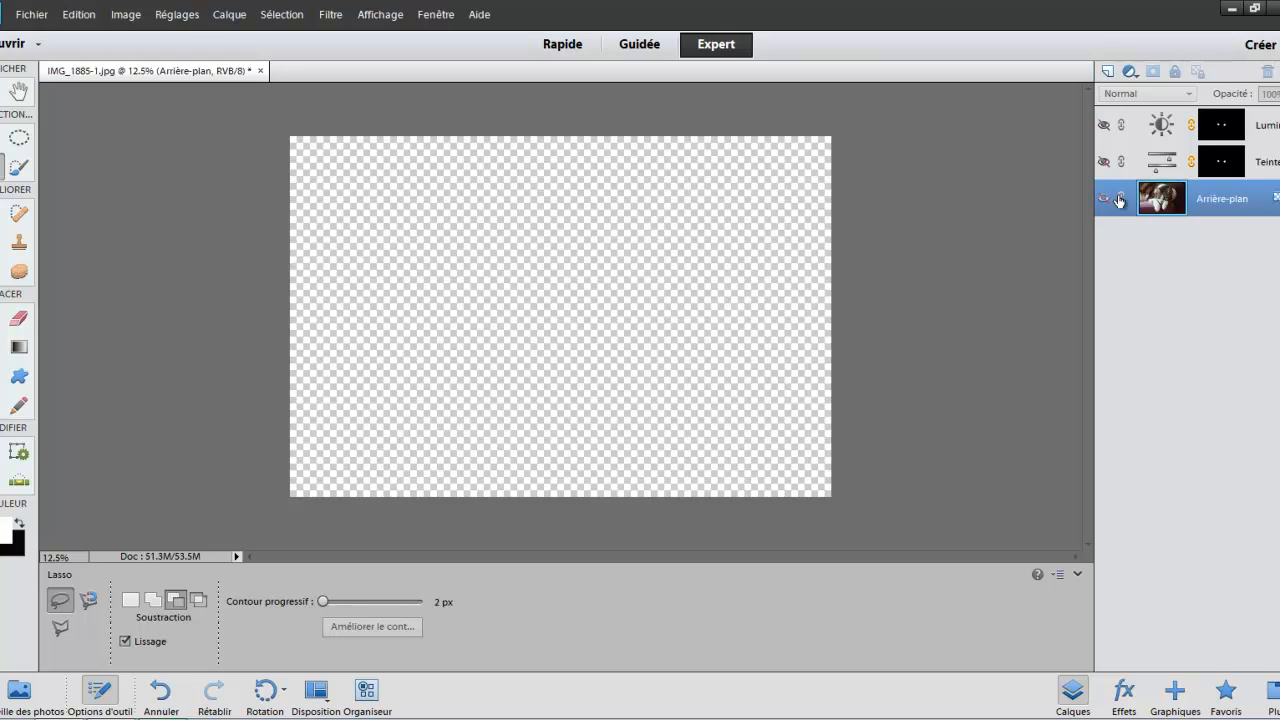
pyautogui.click(1104, 199)
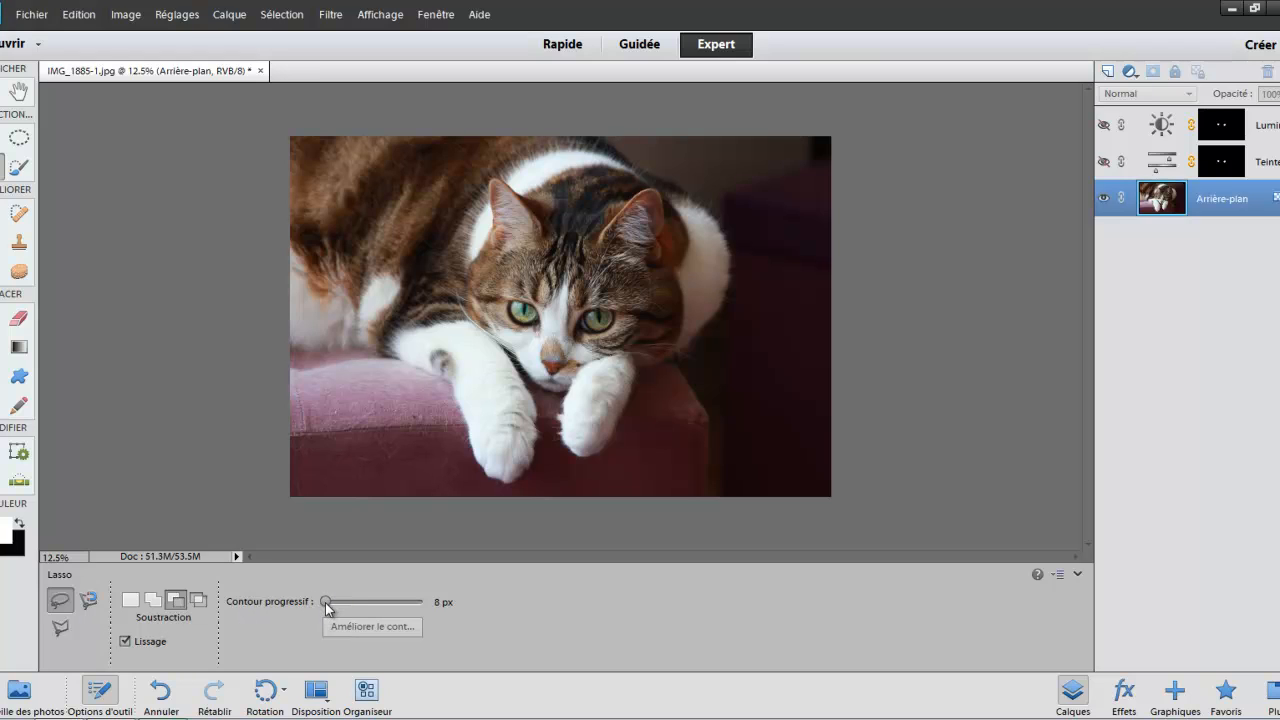
# Step: Set the Lasso feather to 155 px, copy a patch of the cat's back to a new layer, and show that layer alone
pyautogui.moveTo(326, 602); pyautogui.dragTo(390, 614)
pyautogui.moveTo(375, 197)
pyautogui.mouseDown()
pyautogui.moveTo(328, 226)
pyautogui.moveTo(349, 276)
pyautogui.moveTo(391, 304)
pyautogui.moveTo(436, 281)
pyautogui.moveTo(447, 206)
pyautogui.moveTo(415, 180)
pyautogui.moveTo(377, 183)
pyautogui.mouseUp()
pyautogui.hotkey('ctrl', 'j')
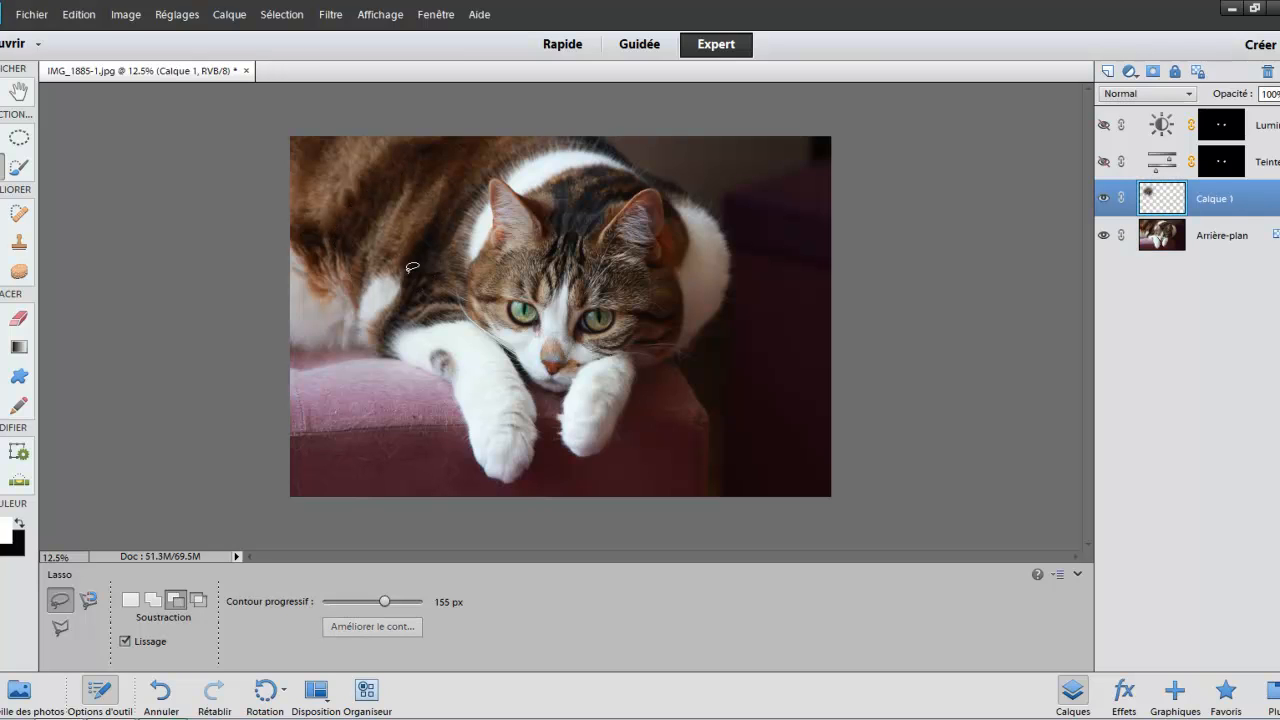
pyautogui.click(1104, 200)
pyautogui.keyDown('alt'); pyautogui.click(1104, 201); pyautogui.keyUp('alt')
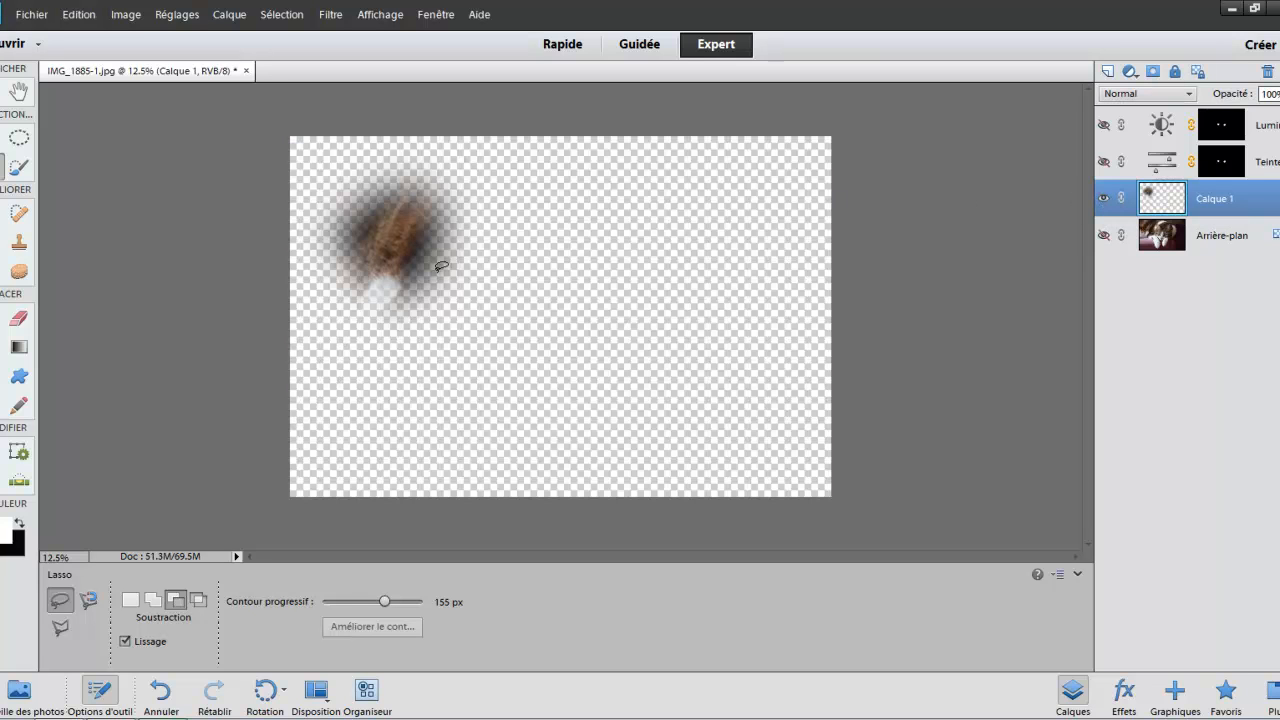
# Step: Delete the layer holding the feathered fur patch and make the background and both adjustment layers visible again
pyautogui.click(1104, 202)
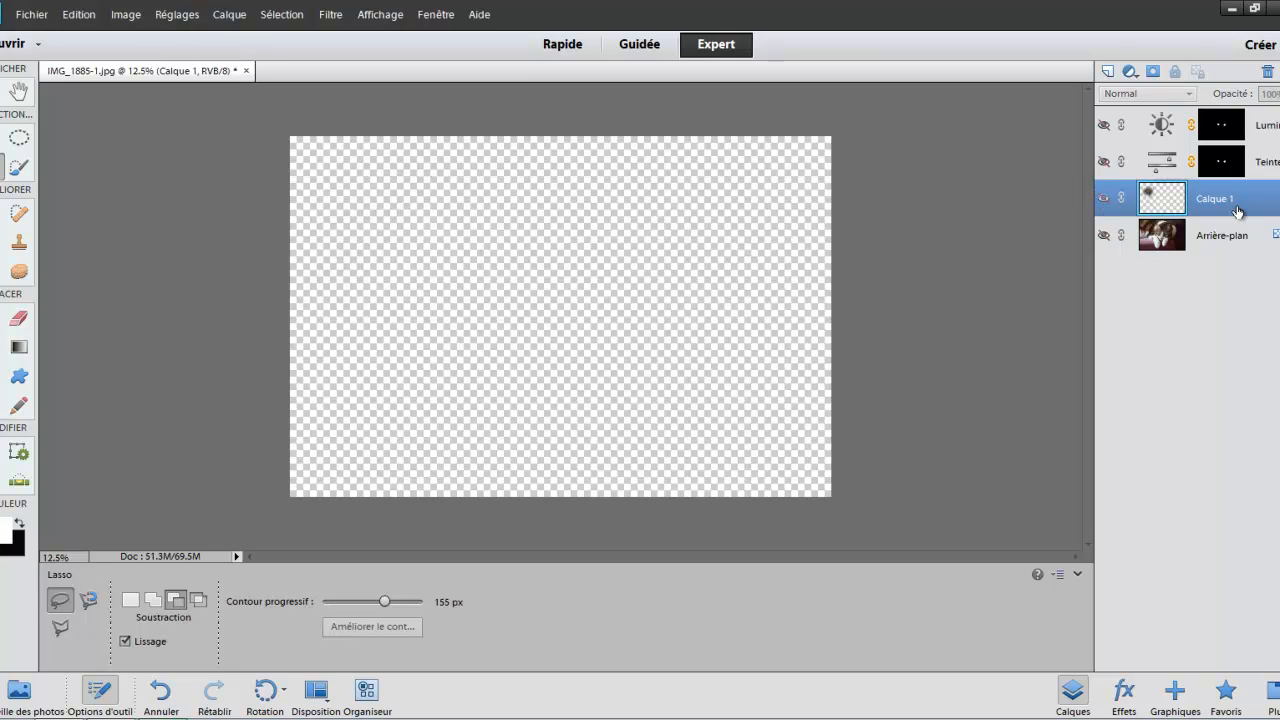
pyautogui.moveTo(1229, 210); pyautogui.dragTo(1270, 75)
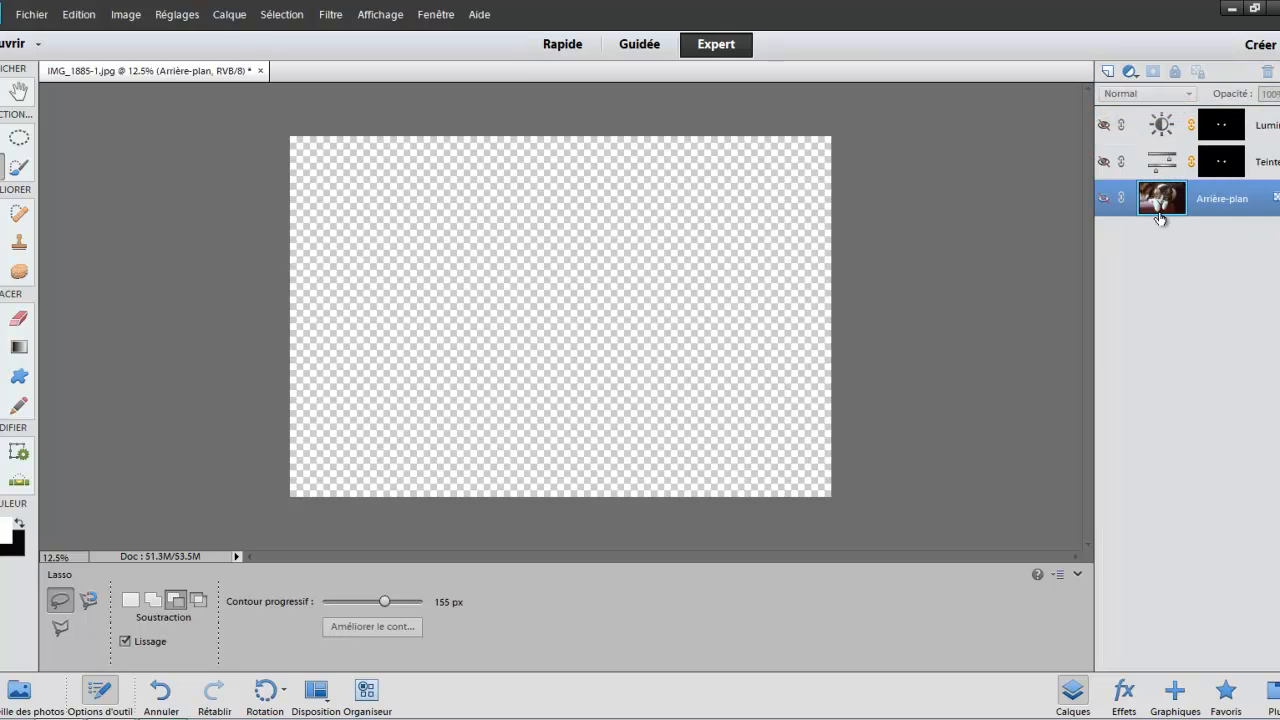
pyautogui.click(1104, 203)
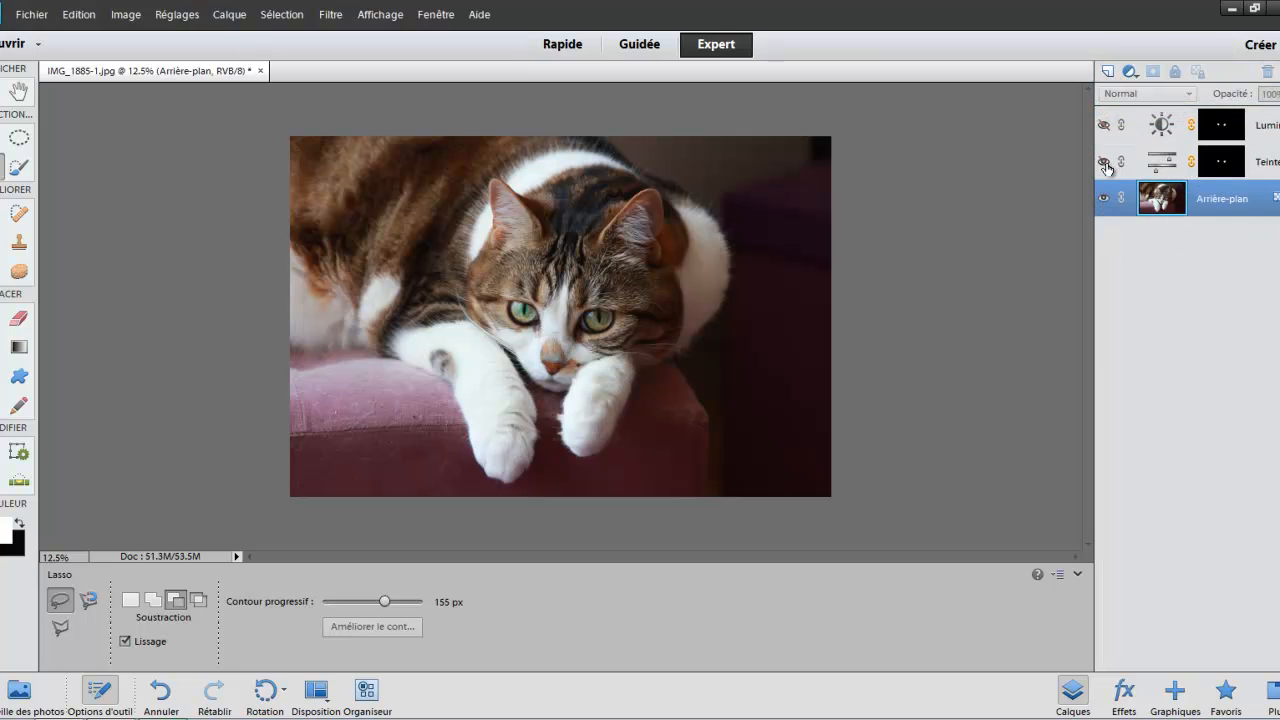
pyautogui.click(1105, 164)
pyautogui.click(1105, 133)
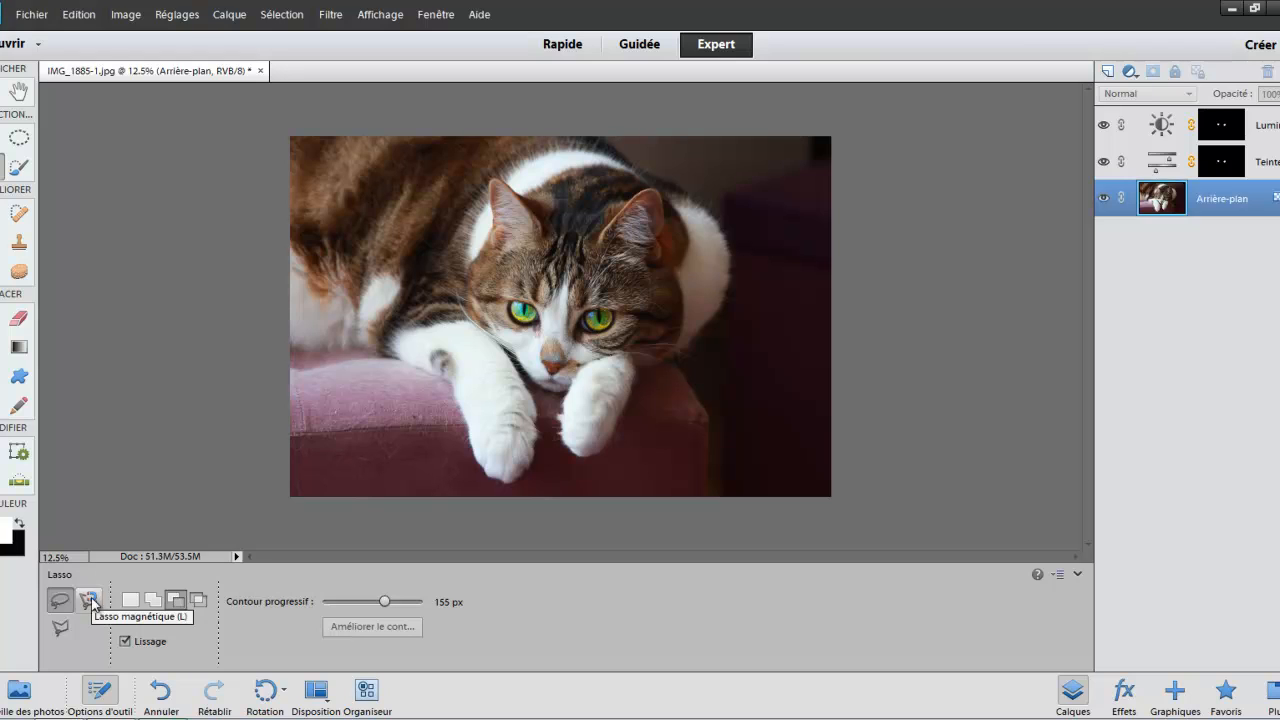
# Step: Select the whole cat by tracing its outline with the Magnetic Lasso, and set the tool's contrast to 19% and feather to 43 px
pyautogui.click(90, 600)
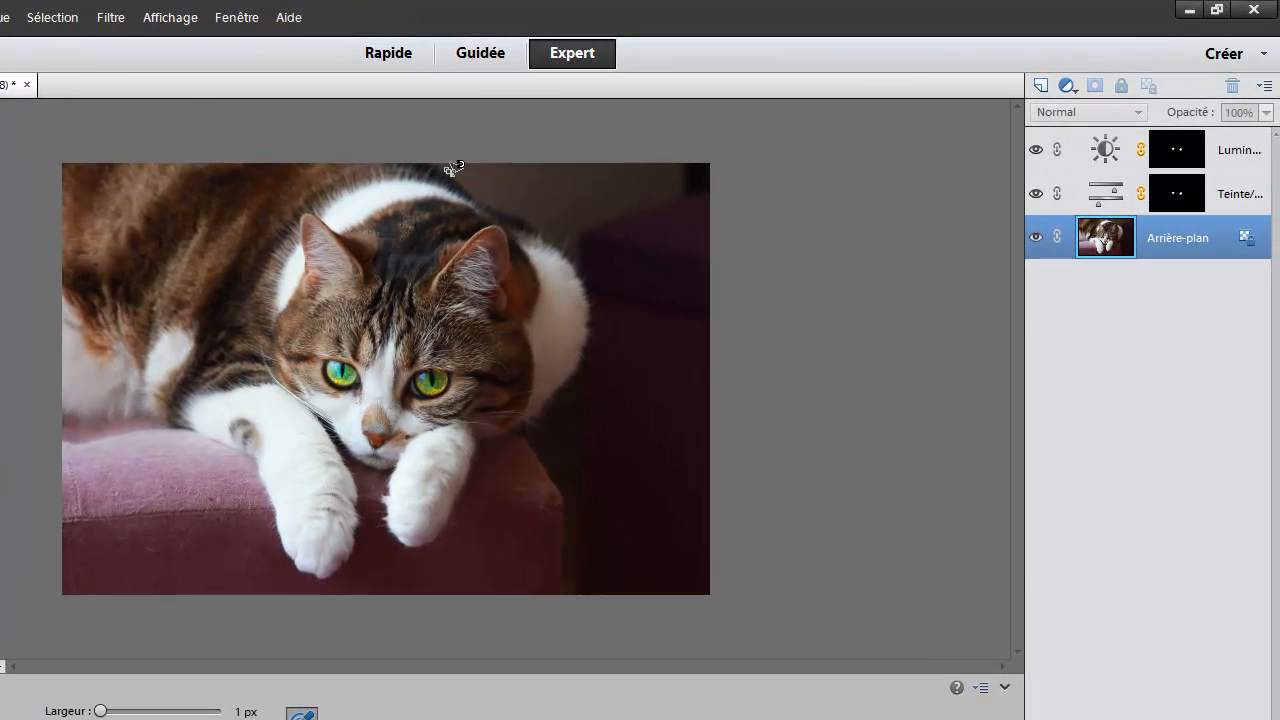
pyautogui.click(446, 169)
pyautogui.moveTo(491, 203)
pyautogui.mouseDown()
pyautogui.moveTo(562, 242)
pyautogui.moveTo(590, 280)
pyautogui.moveTo(595, 322)
pyautogui.moveTo(578, 372)
pyautogui.moveTo(537, 420)
pyautogui.moveTo(478, 447)
pyautogui.moveTo(438, 535)
pyautogui.moveTo(412, 553)
pyautogui.moveTo(385, 534)
pyautogui.moveTo(389, 460)
pyautogui.moveTo(363, 454)
pyautogui.moveTo(361, 527)
pyautogui.moveTo(328, 576)
pyautogui.moveTo(298, 558)
pyautogui.moveTo(240, 443)
pyautogui.moveTo(166, 410)
pyautogui.moveTo(63, 417)
pyautogui.moveTo(40, 165)
pyautogui.moveTo(54, 112)
pyautogui.moveTo(452, 136)
pyautogui.mouseUp()
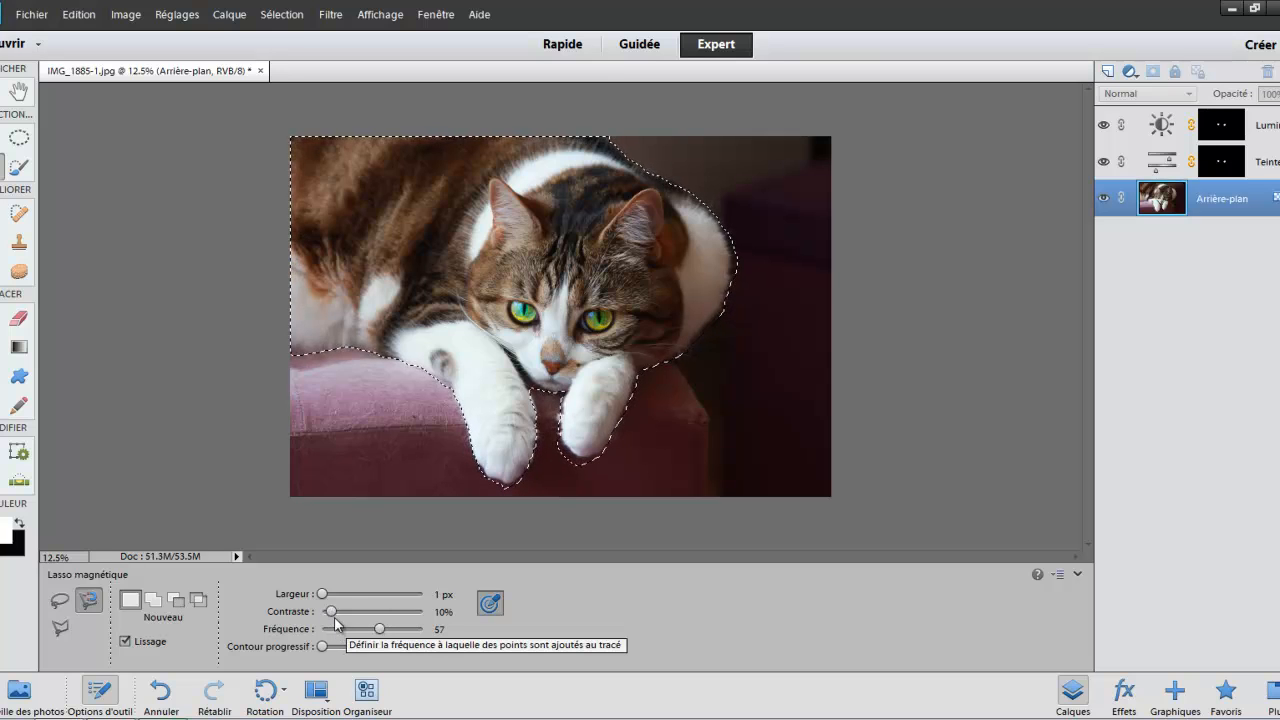
pyautogui.moveTo(325, 616); pyautogui.dragTo(340, 647)
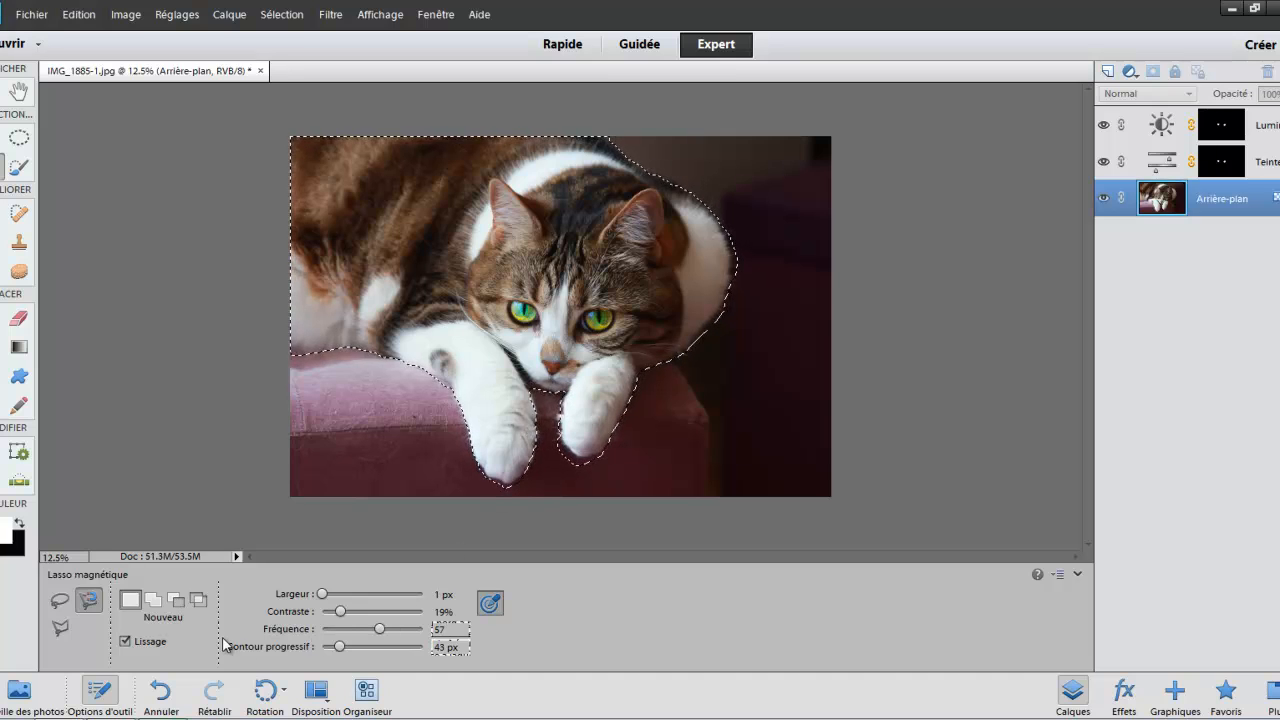
pyautogui.click(126, 642)
# Step: Display the cat selection as a mask overlay by switching the Selection Brush to Masque mode
pyautogui.click(19, 167)
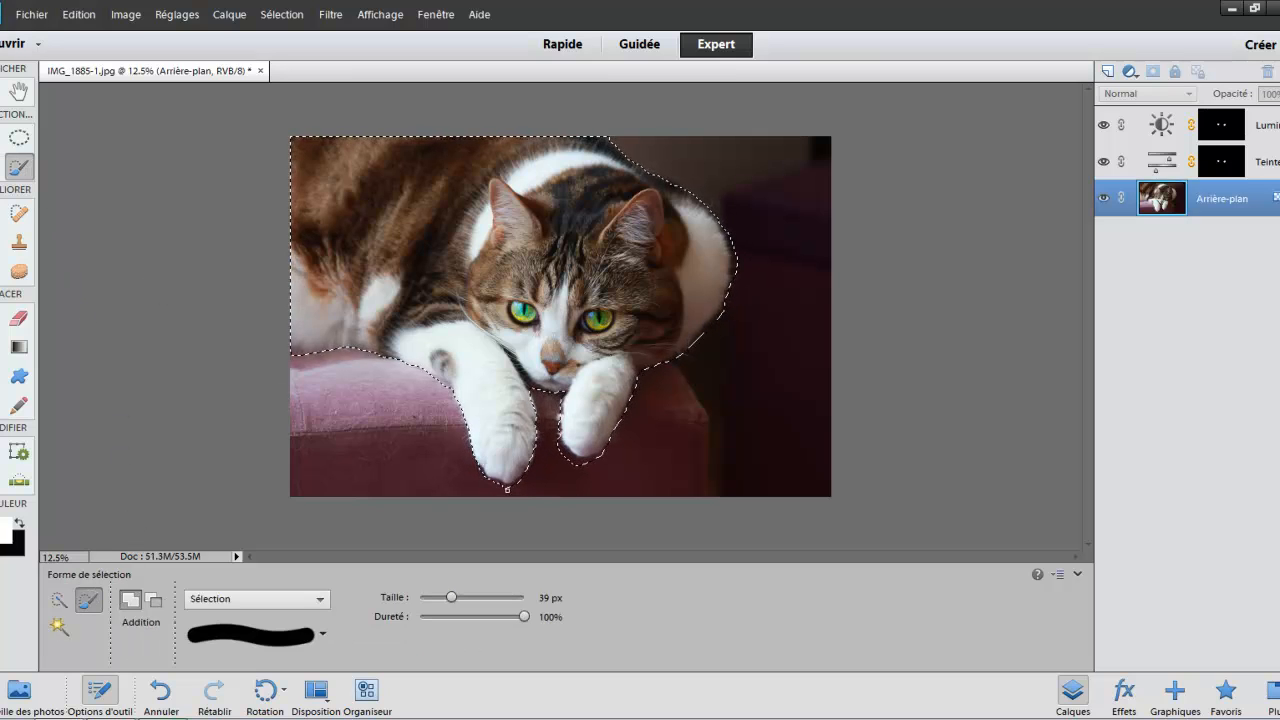
pyautogui.click(318, 599)
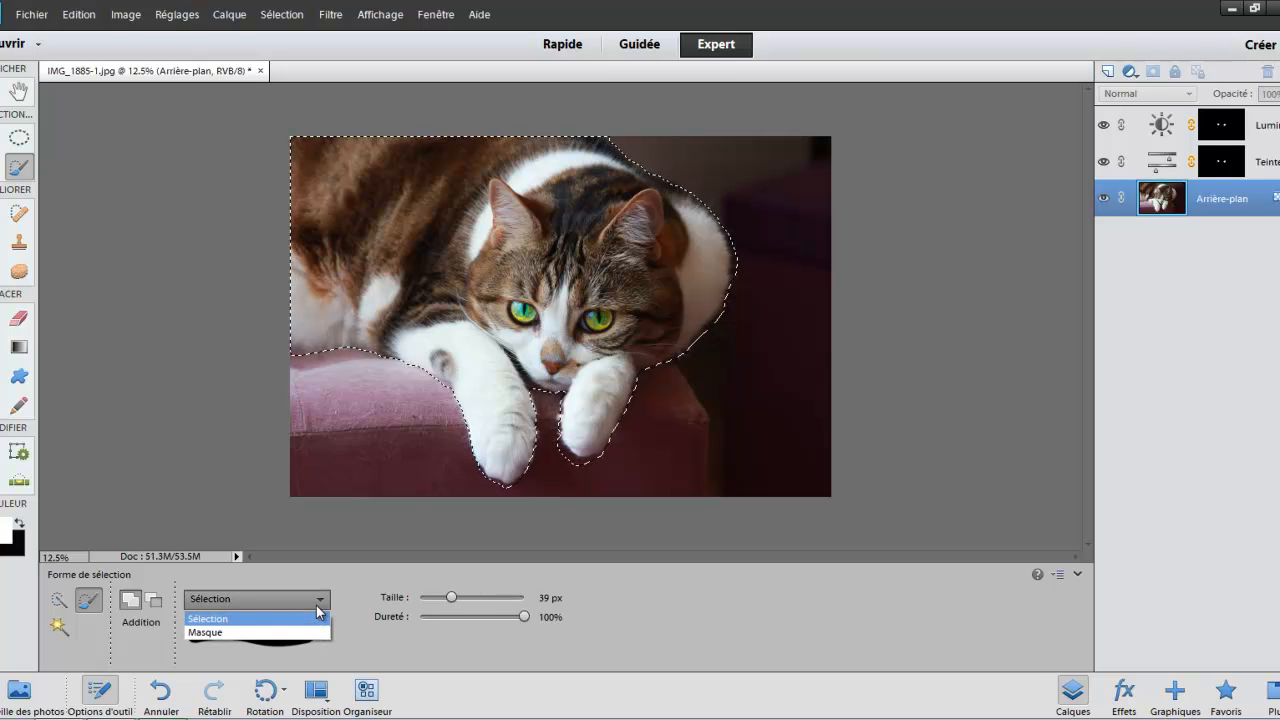
pyautogui.click(287, 631)
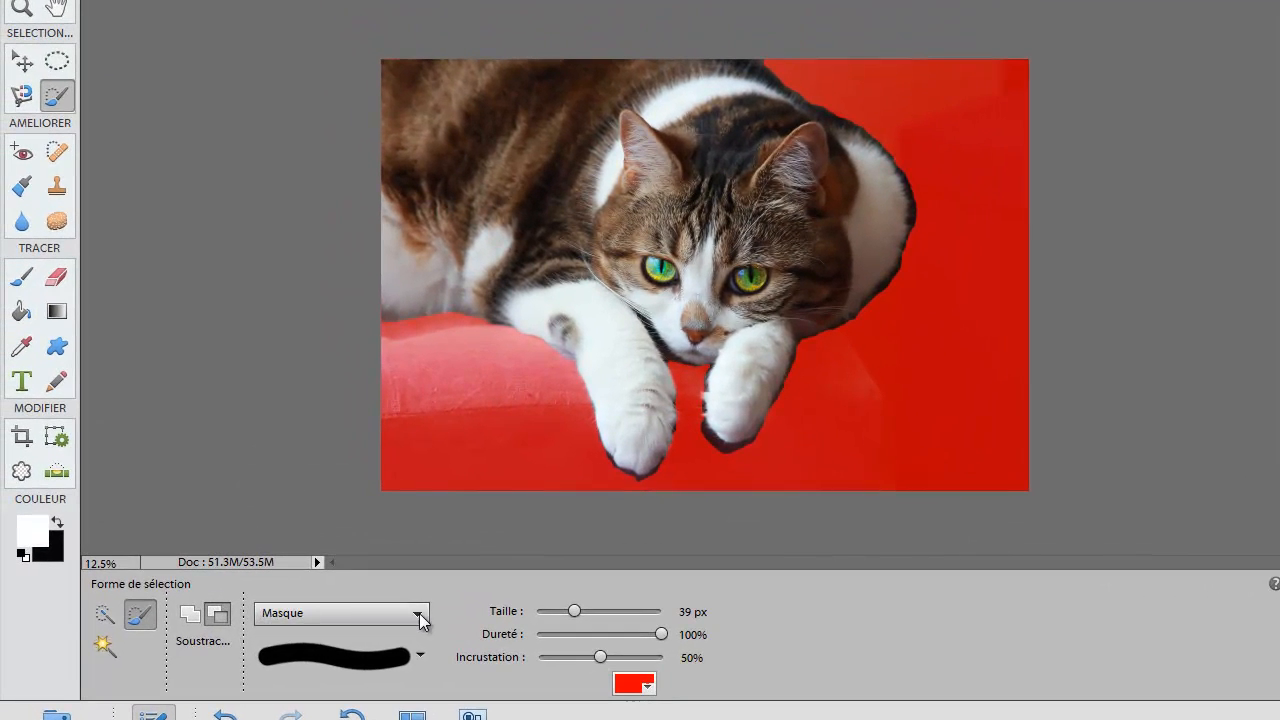
# Step: Return to the Elliptical Marquee, open Améliorer le contour for the cat selection, enable Rayon dynamique and set the radius to 10.9 px
pyautogui.click(383, 607)
pyautogui.click(383, 607)
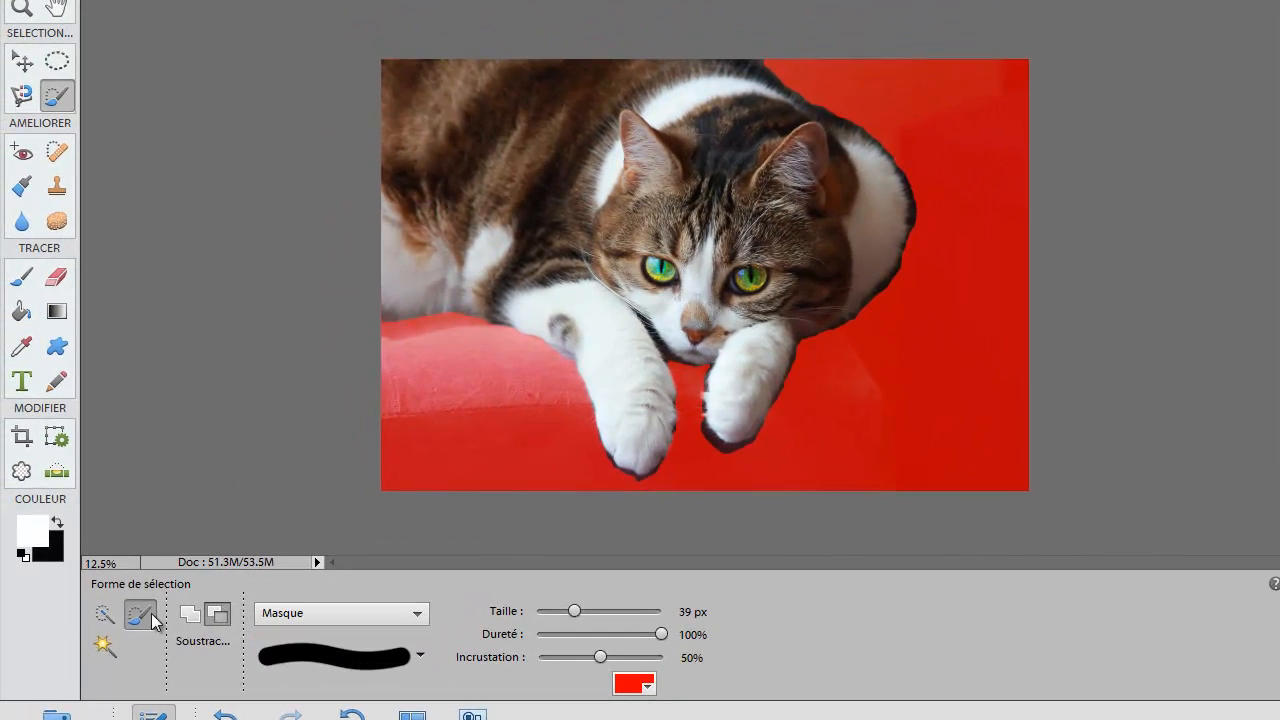
pyautogui.click(57, 63)
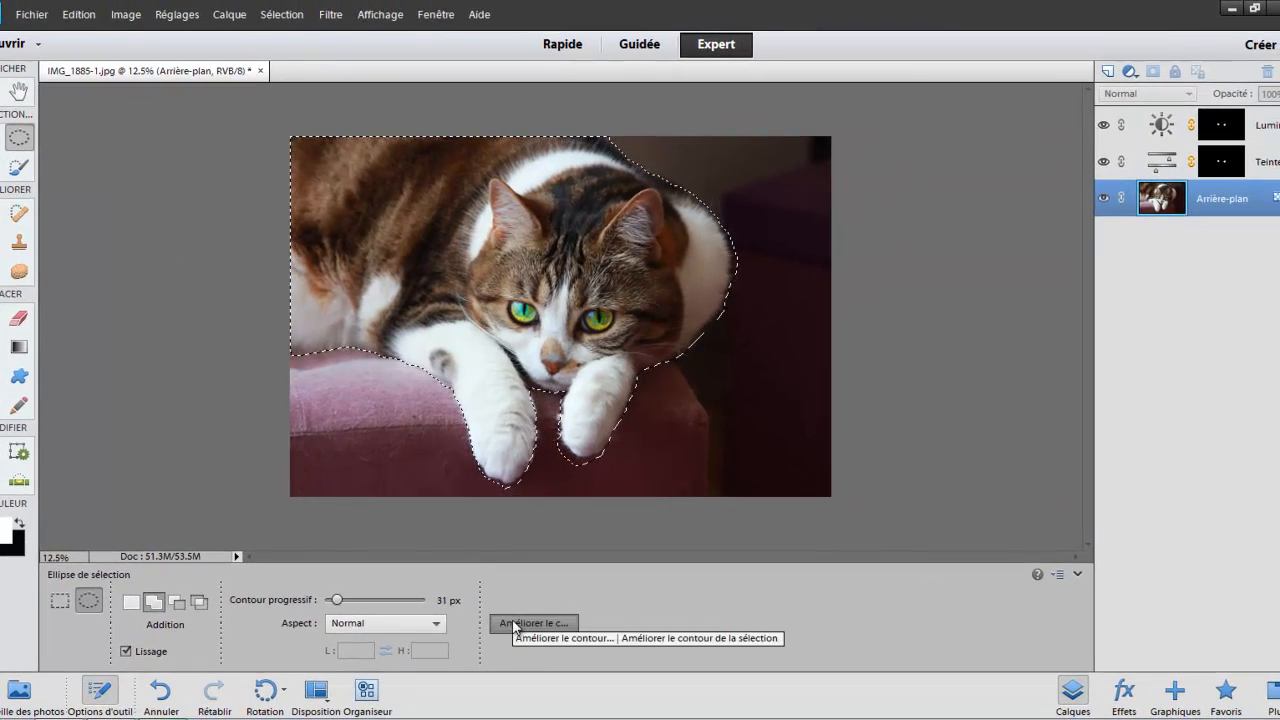
pyautogui.click(516, 624)
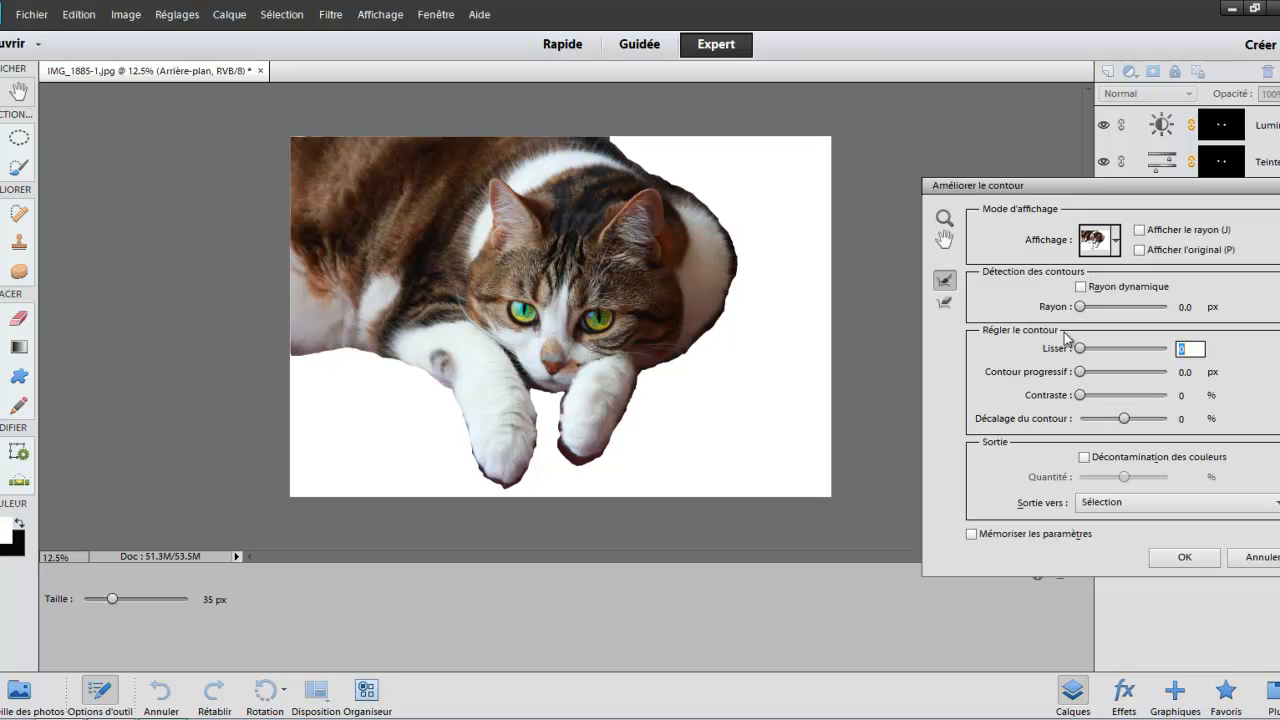
pyautogui.click(1081, 288)
pyautogui.moveTo(1082, 312); pyautogui.dragTo(1117, 314)
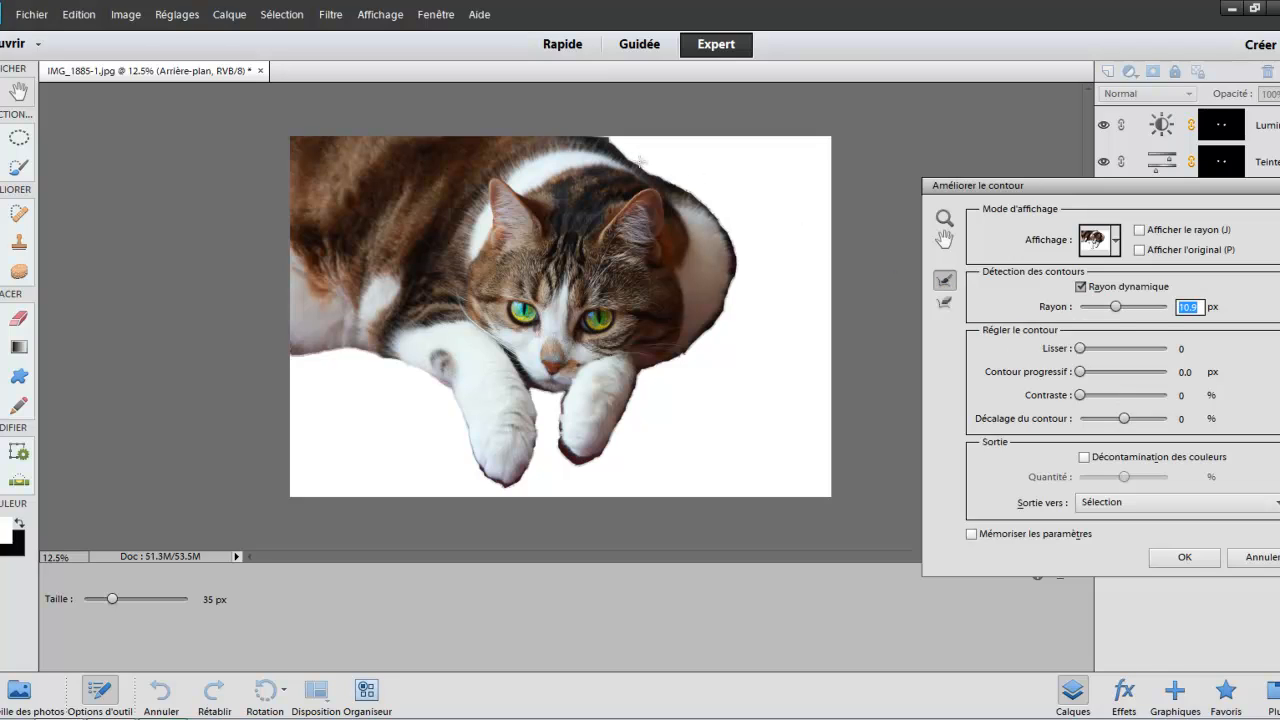
# Step: Enlarge the refine radius brush to 179 px and paint along the cat's whole outline to capture the fur edges
pyautogui.press('alt')
pyautogui.press(']')
pyautogui.press(']')
pyautogui.press(']')
pyautogui.press(']')
pyautogui.press(']')
pyautogui.press(']')
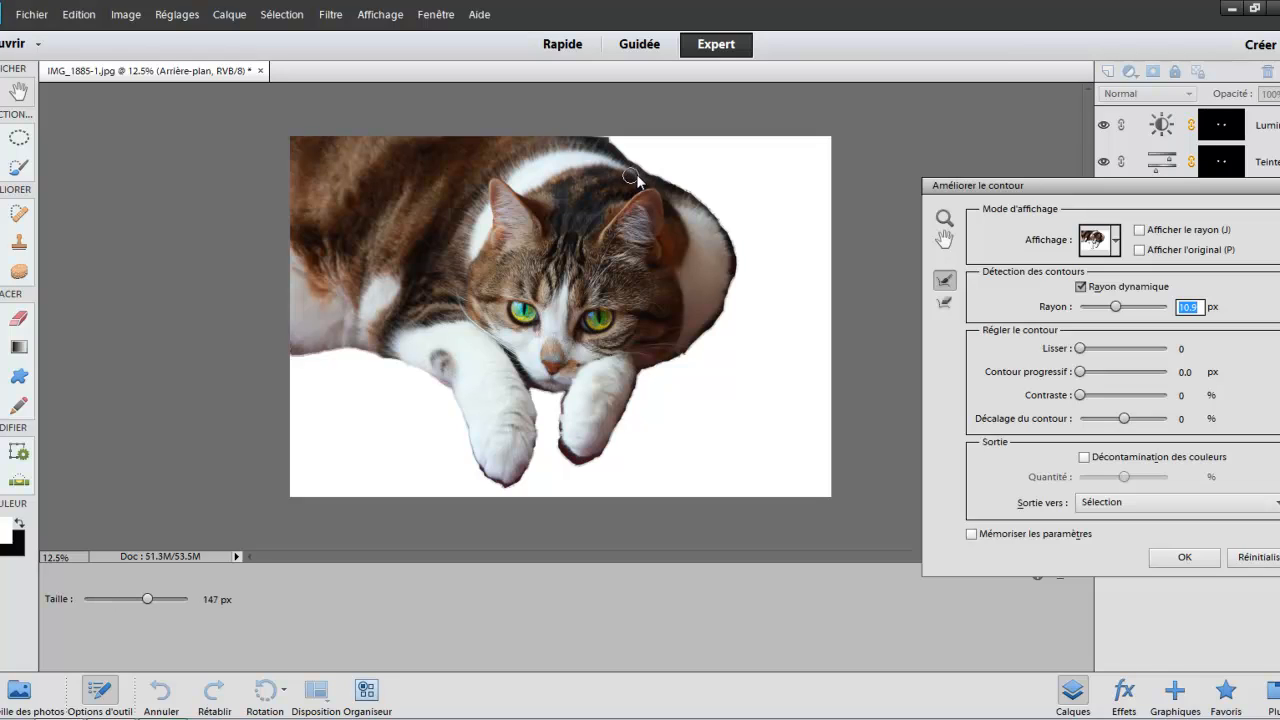
pyautogui.press(']')
pyautogui.moveTo(620, 147)
pyautogui.mouseDown()
pyautogui.moveTo(716, 214)
pyautogui.moveTo(732, 265)
pyautogui.moveTo(708, 327)
pyautogui.moveTo(634, 378)
pyautogui.moveTo(596, 457)
pyautogui.moveTo(567, 450)
pyautogui.moveTo(561, 395)
pyautogui.moveTo(532, 387)
pyautogui.moveTo(536, 431)
pyautogui.moveTo(522, 481)
pyautogui.moveTo(506, 483)
pyautogui.moveTo(440, 377)
pyautogui.moveTo(364, 350)
pyautogui.moveTo(286, 360)
pyautogui.mouseUp()
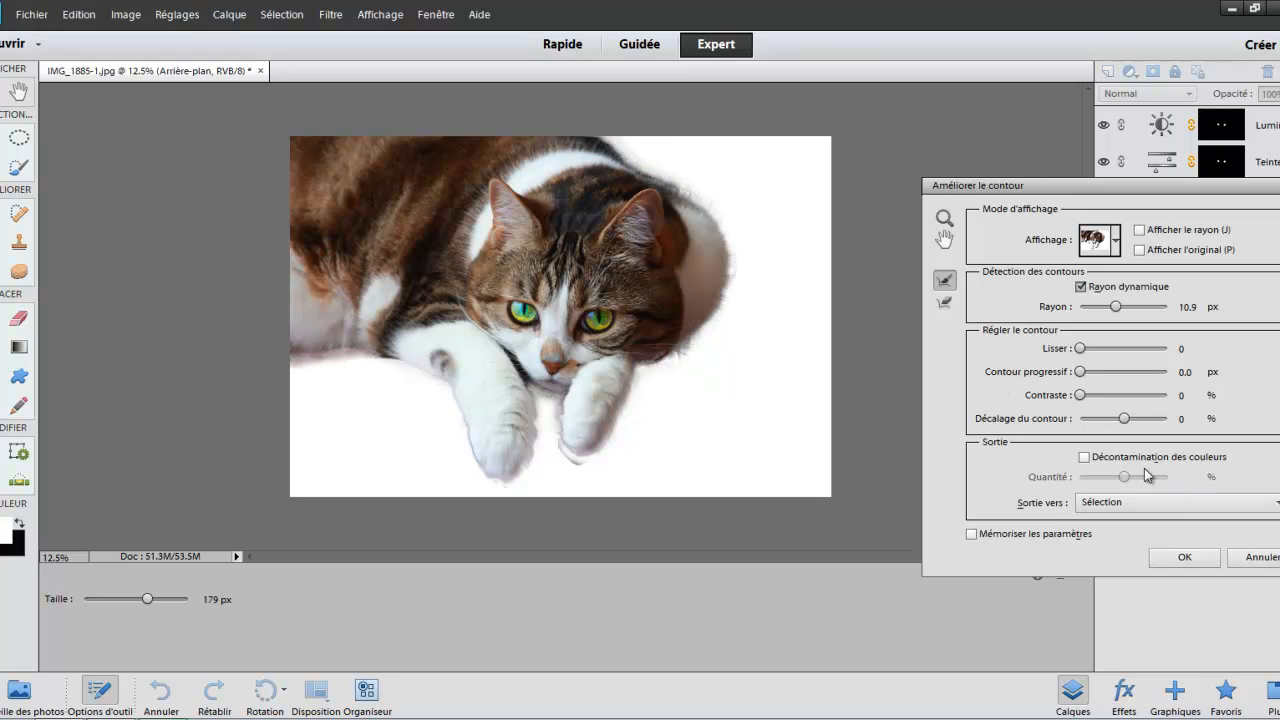
# Step: Enable colour decontamination at 61%, set the edge contrast to 16%, and output the cat to a new layer with a layer mask
pyautogui.click(1084, 457)
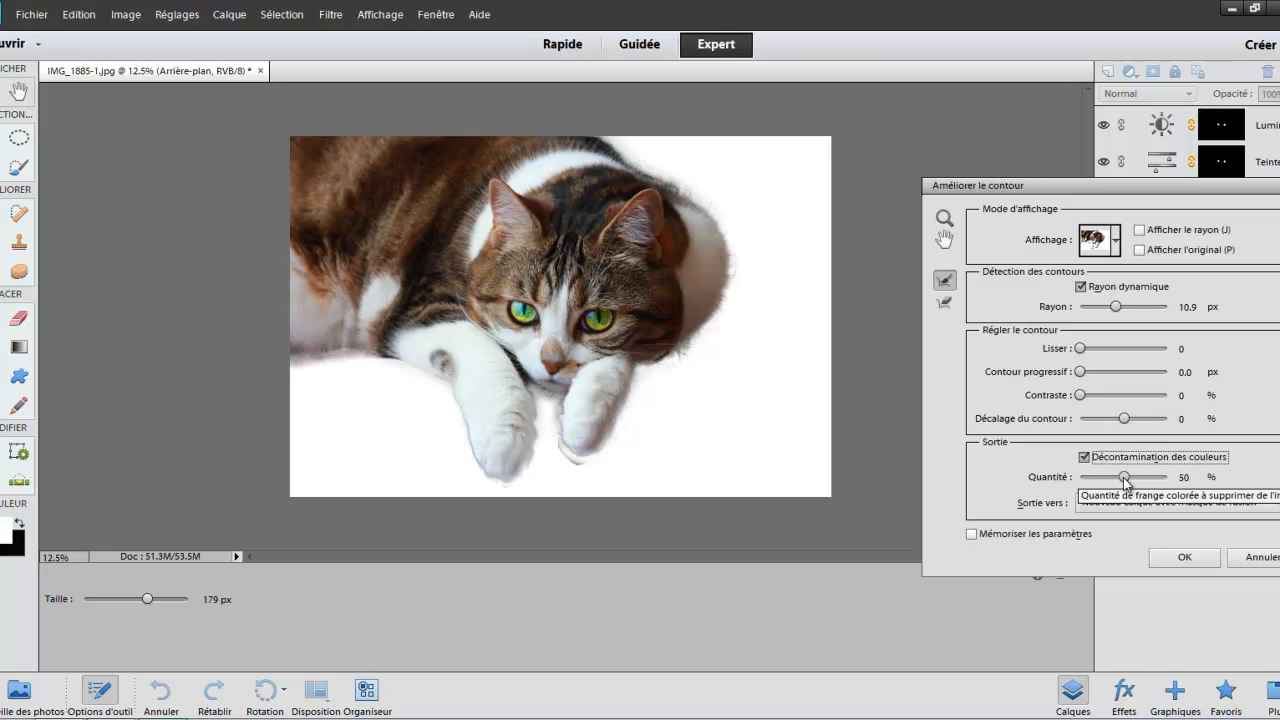
pyautogui.moveTo(1124, 479); pyautogui.dragTo(1137, 485)
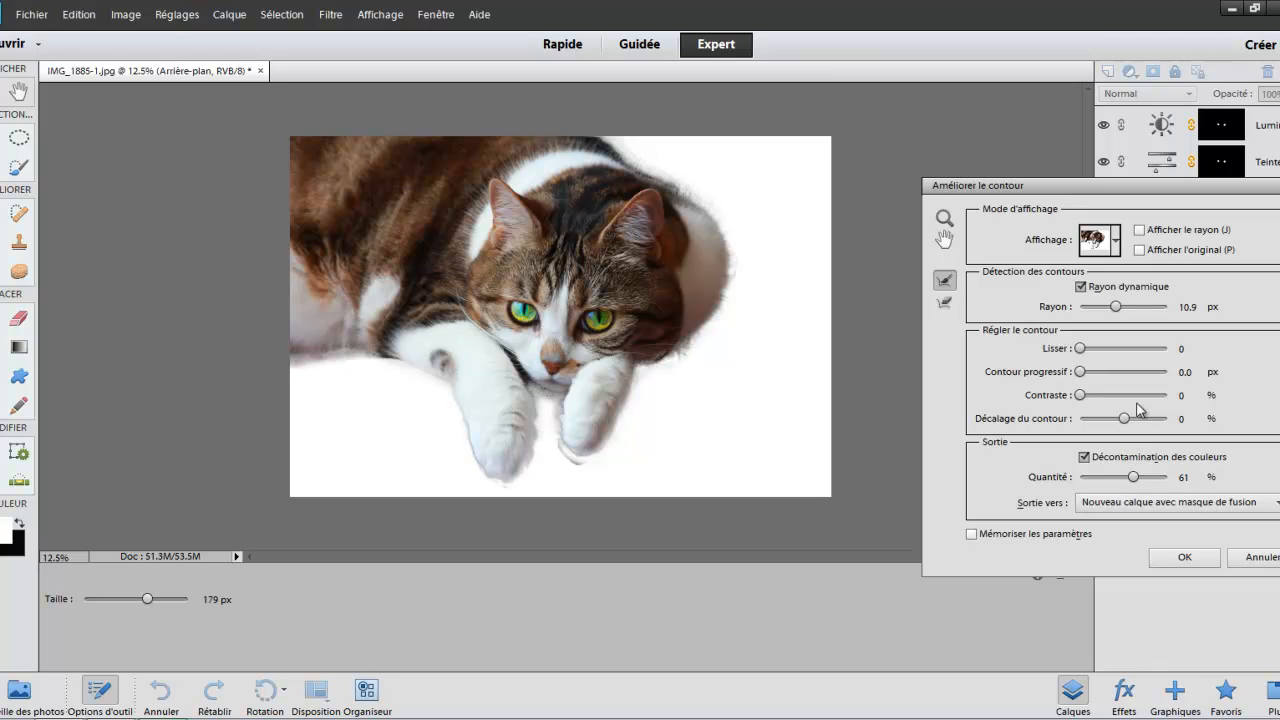
pyautogui.moveTo(1082, 395); pyautogui.dragTo(1095, 395)
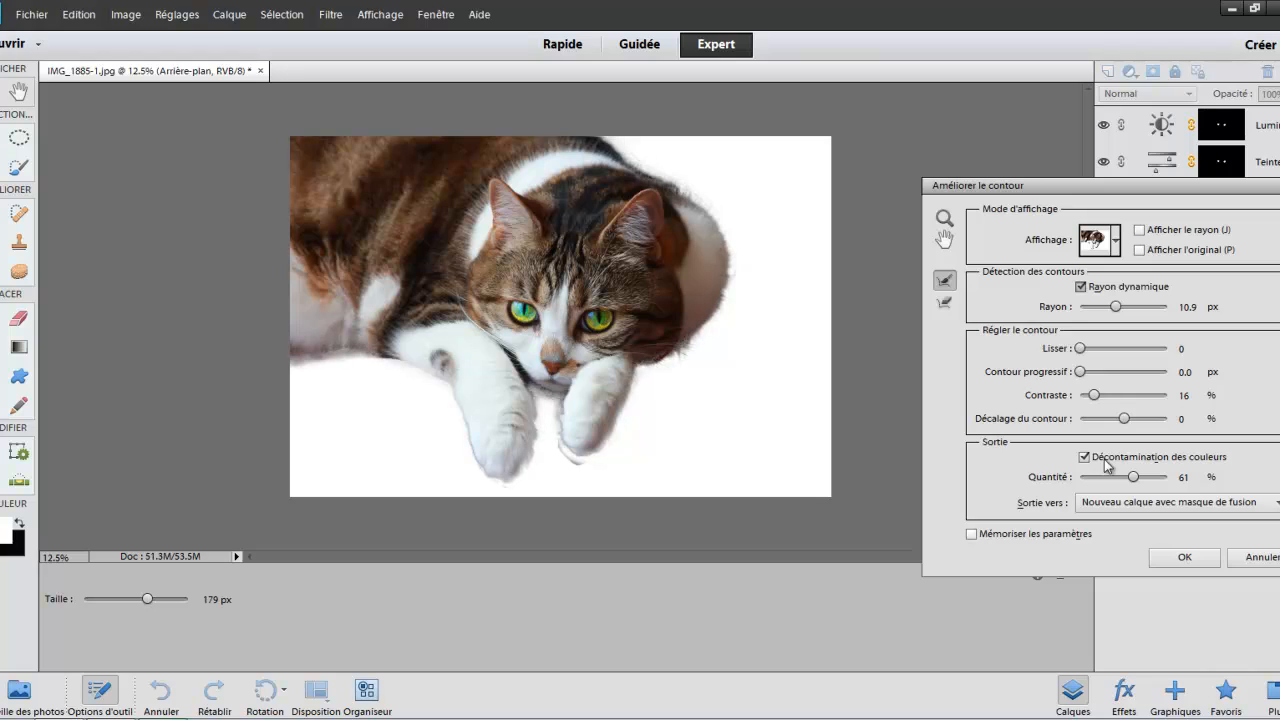
pyautogui.click(1184, 568)
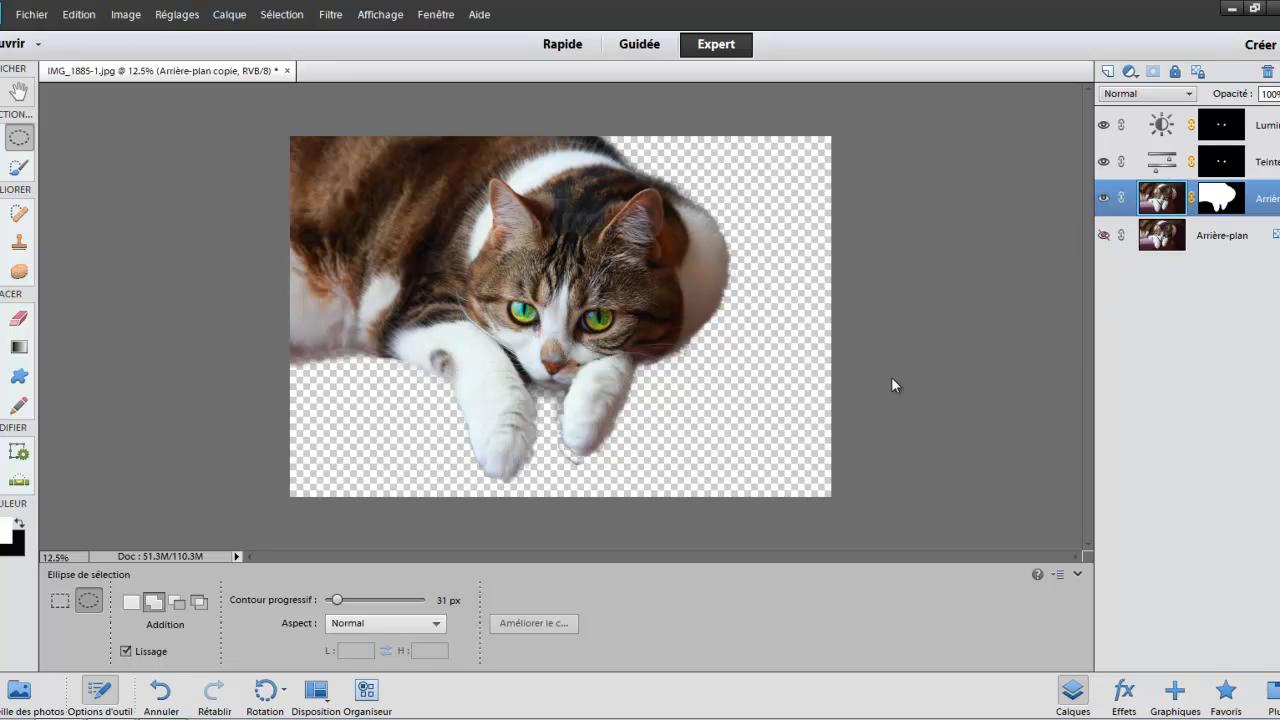
# Step: Select the cat copy's layer mask and paint out the stray mark beneath the right-hand paw with a black 159 px brush
pyautogui.scroll(2, 891, 377)
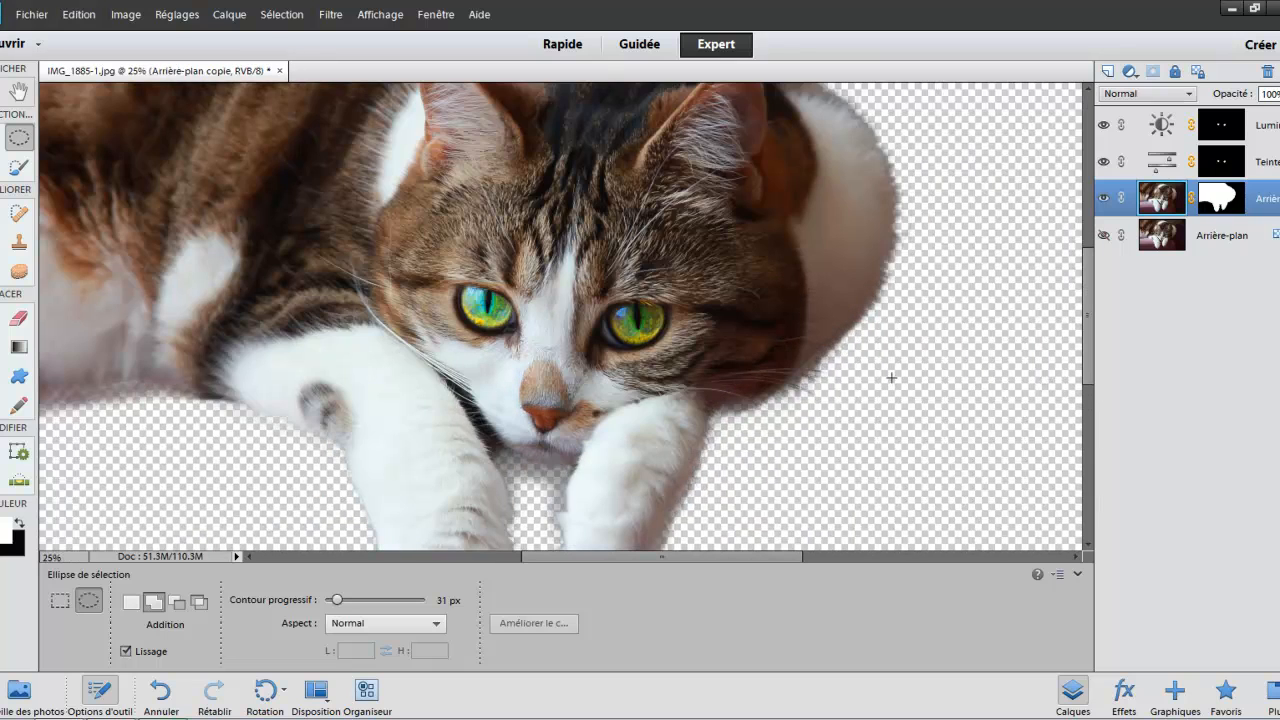
pyautogui.moveTo(876, 425); pyautogui.dragTo(1075, 235)
pyautogui.click(1226, 203)
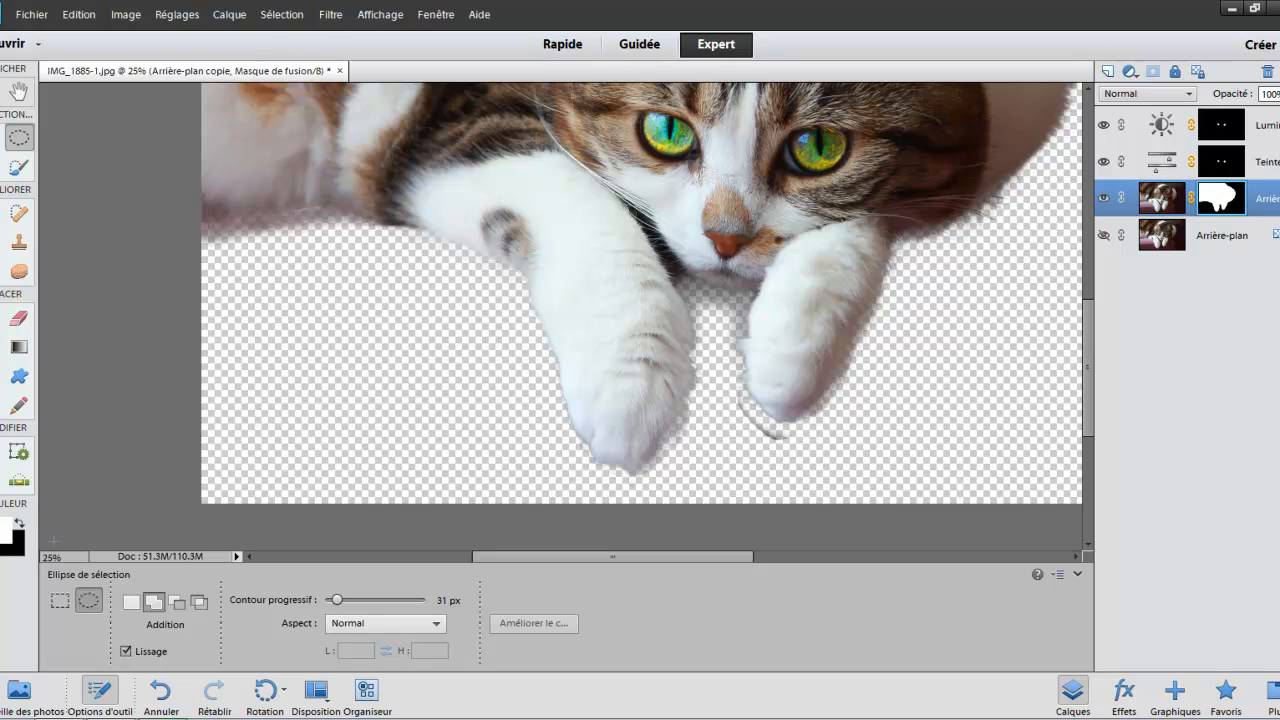
pyautogui.click(18, 523)
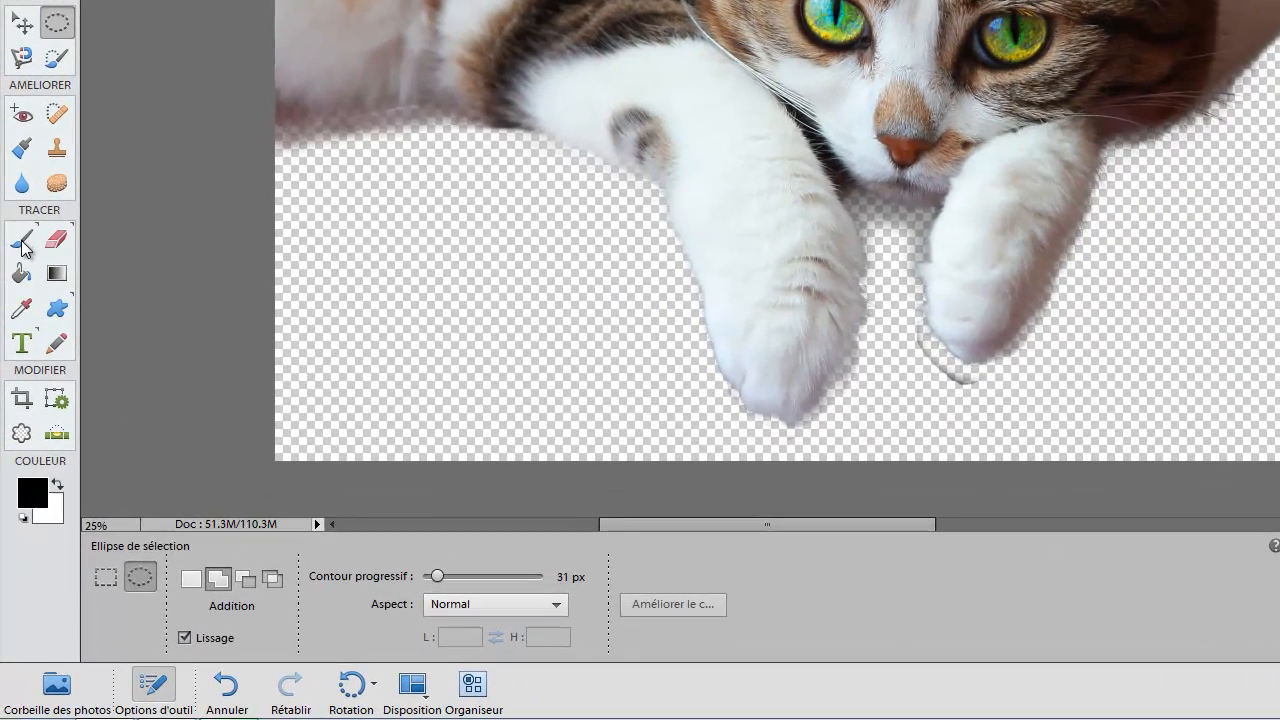
pyautogui.click(22, 243)
pyautogui.moveTo(921, 323)
pyautogui.mouseDown()
pyautogui.moveTo(914, 349)
pyautogui.moveTo(951, 380)
pyautogui.moveTo(980, 389)
pyautogui.moveTo(1016, 365)
pyautogui.mouseUp()
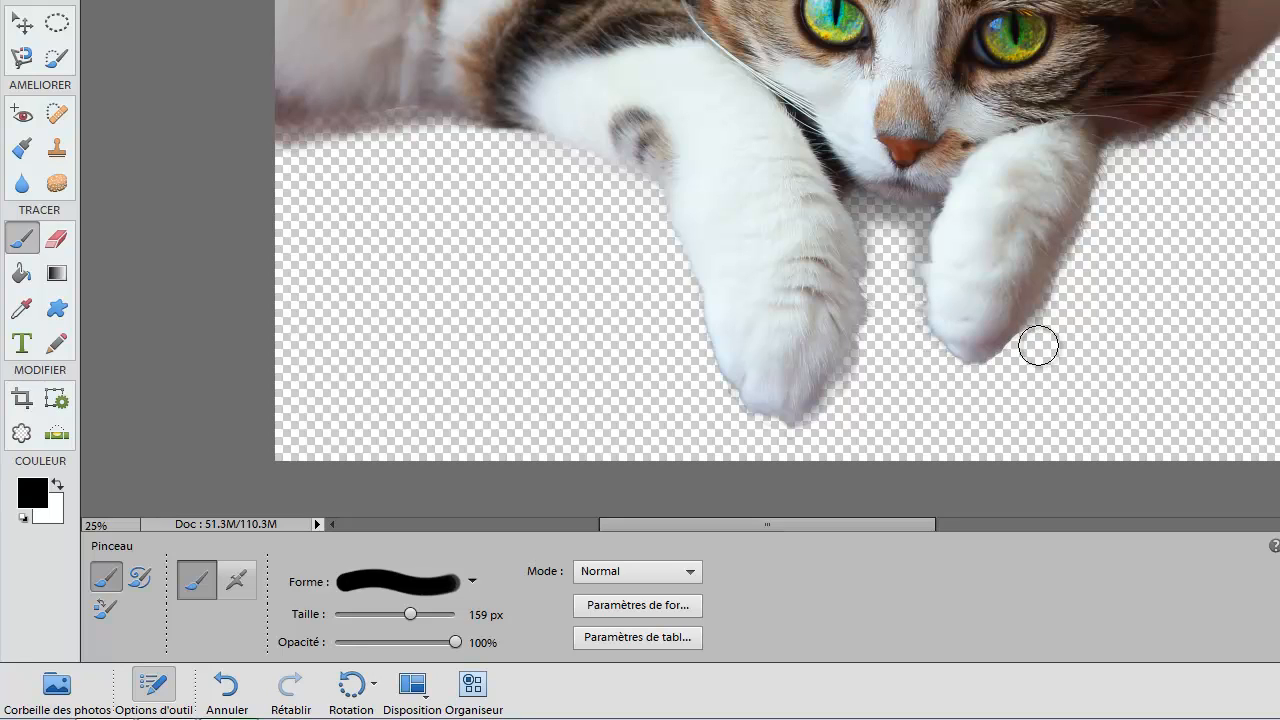
# Step: Paint black on the mask under the chin between the paws, undoing the first stroke and repainting it to remove the fringe
pyautogui.moveTo(893, 231); pyautogui.dragTo(907, 349)
pyautogui.hotkey('ctrl', 'z')
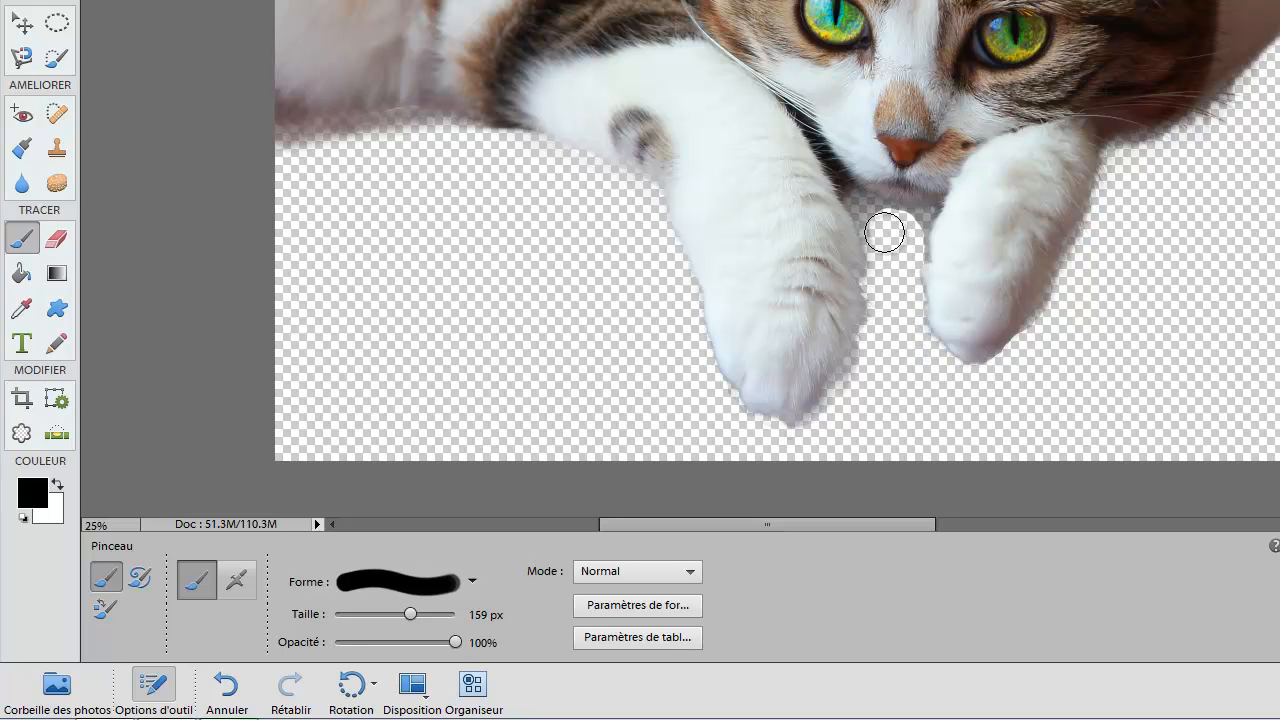
pyautogui.moveTo(875, 216); pyautogui.dragTo(903, 234)
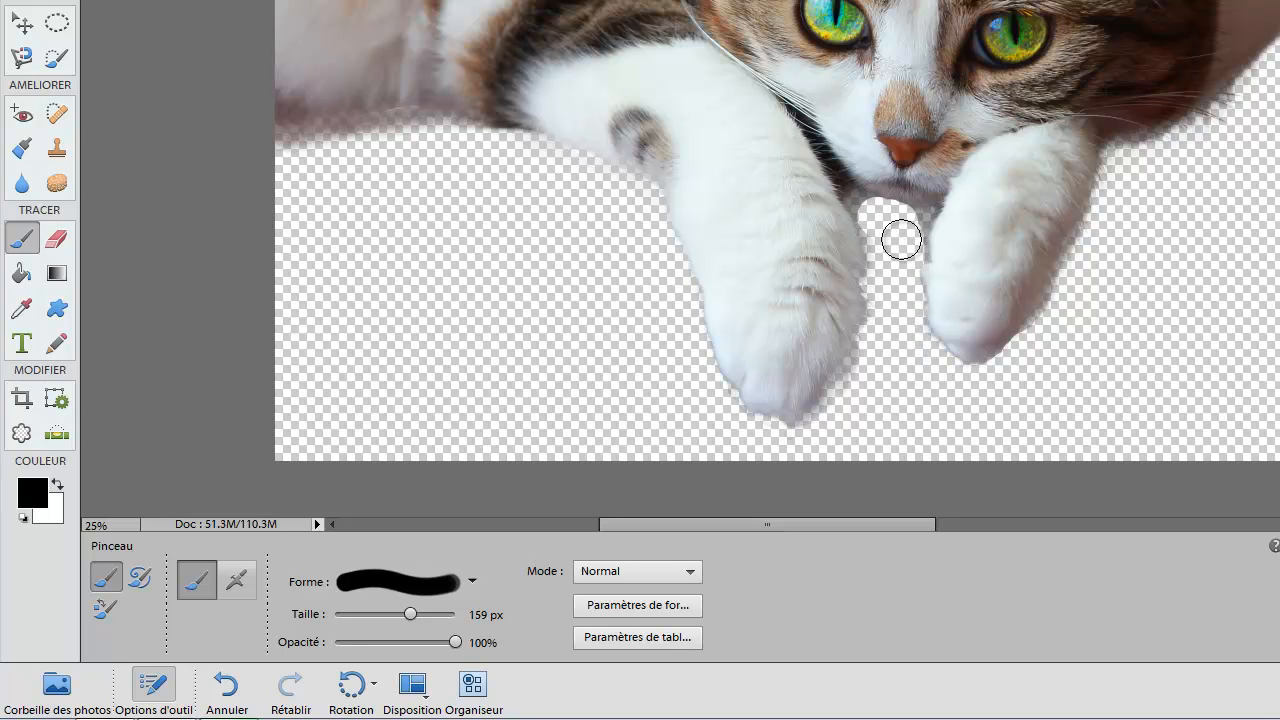
# Step: Set the brush size to 95 px and hardness to 74%, and mask out the corner between the chin and the right-hand paw
pyautogui.press('[')
pyautogui.press('[')
pyautogui.press('[')
pyautogui.press('[')
pyautogui.press(']')
pyautogui.press(']')
pyautogui.press(']')
pyautogui.press(']')
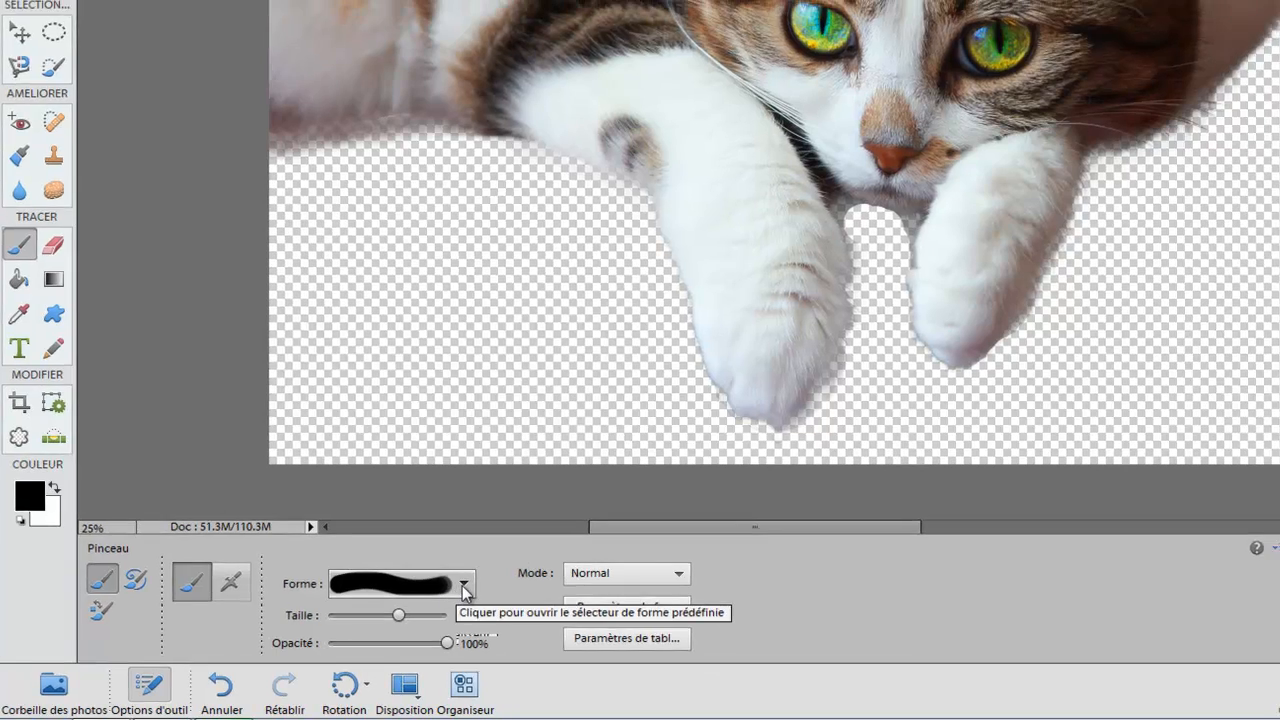
pyautogui.click(472, 580)
pyautogui.click(385, 607)
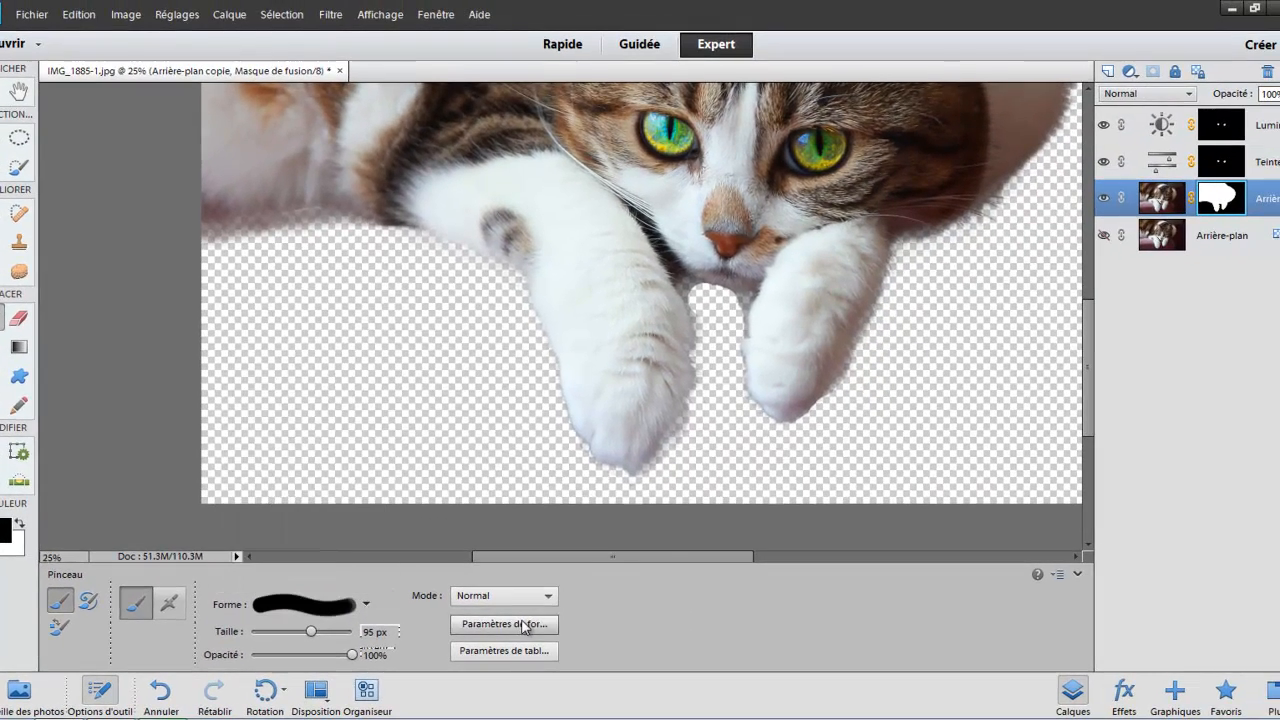
pyautogui.click(546, 615)
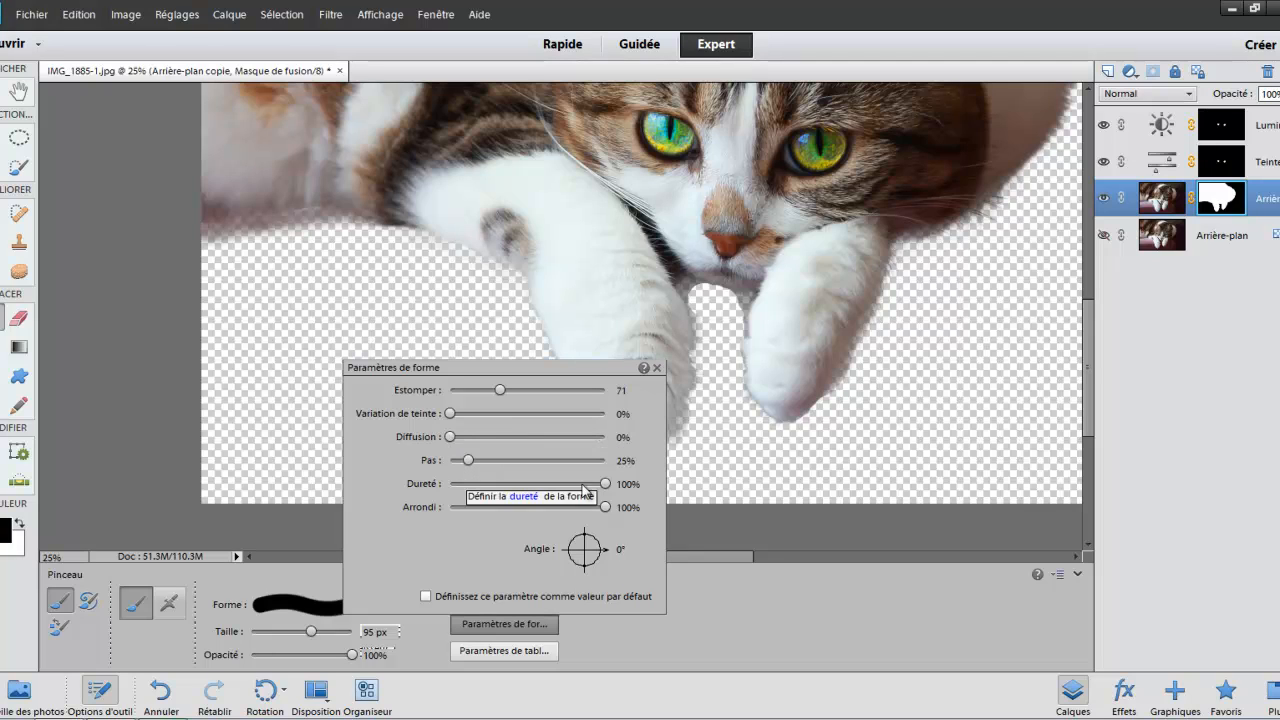
pyautogui.moveTo(605, 484); pyautogui.dragTo(565, 484)
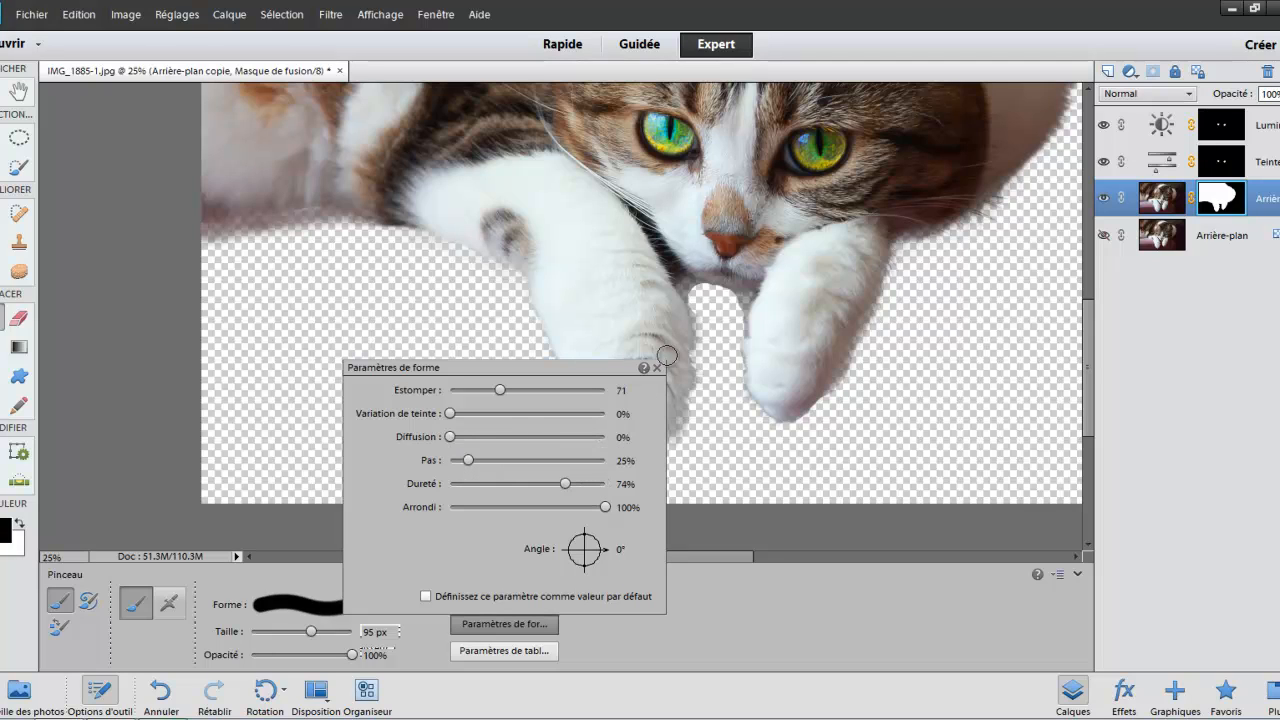
pyautogui.click(728, 302)
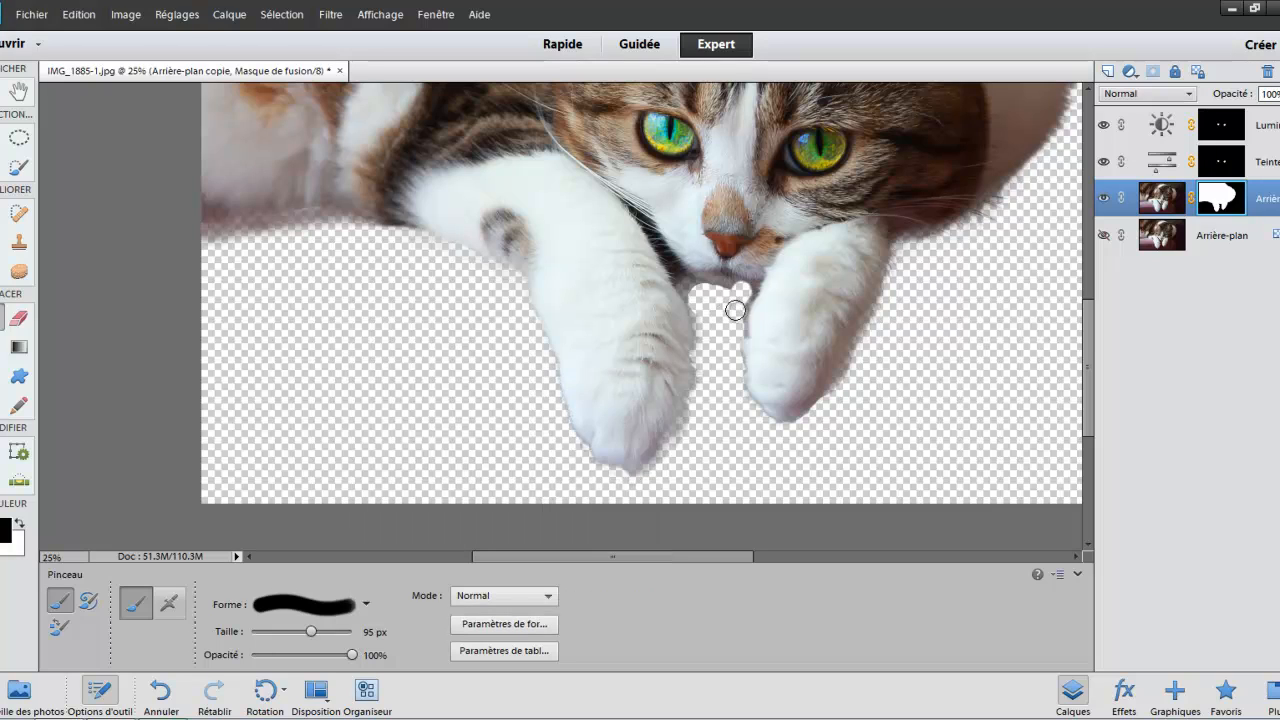
# Step: Soften the brush further and paint black on the mask between the paws and along the left-hand paw's inner edge
pyautogui.click(474, 623)
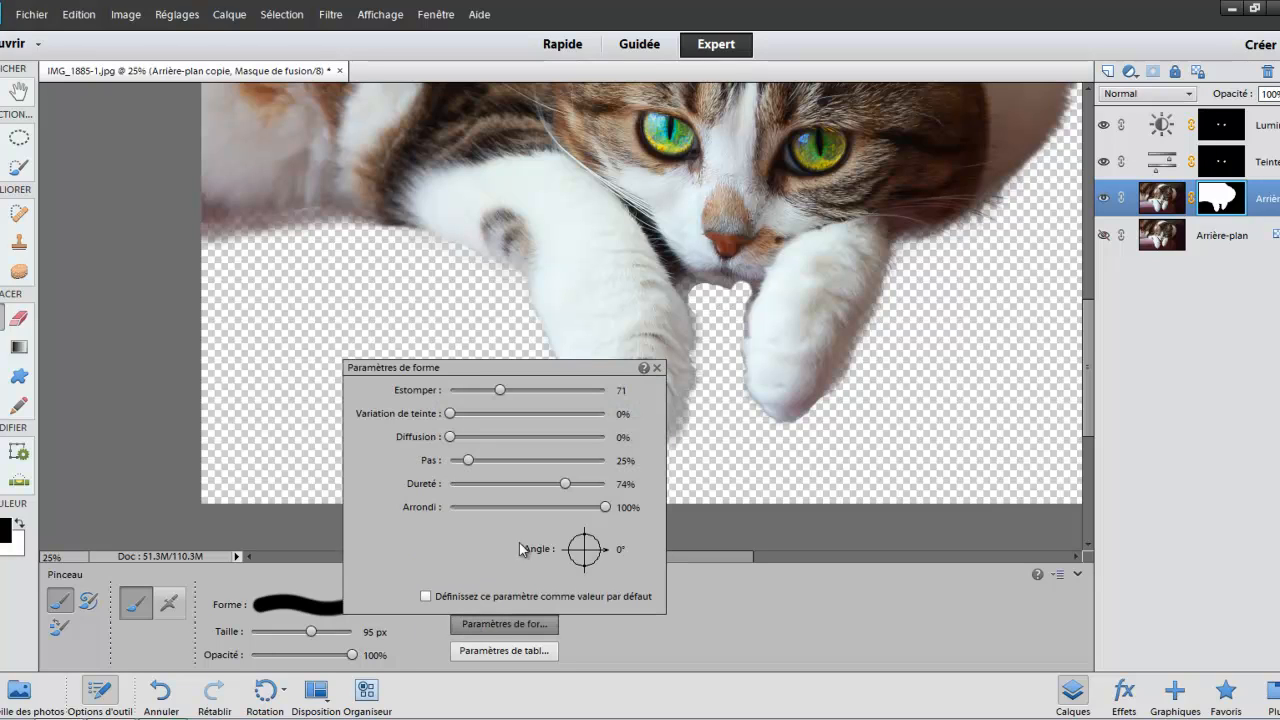
pyautogui.moveTo(566, 487); pyautogui.dragTo(494, 484)
pyautogui.click(728, 300)
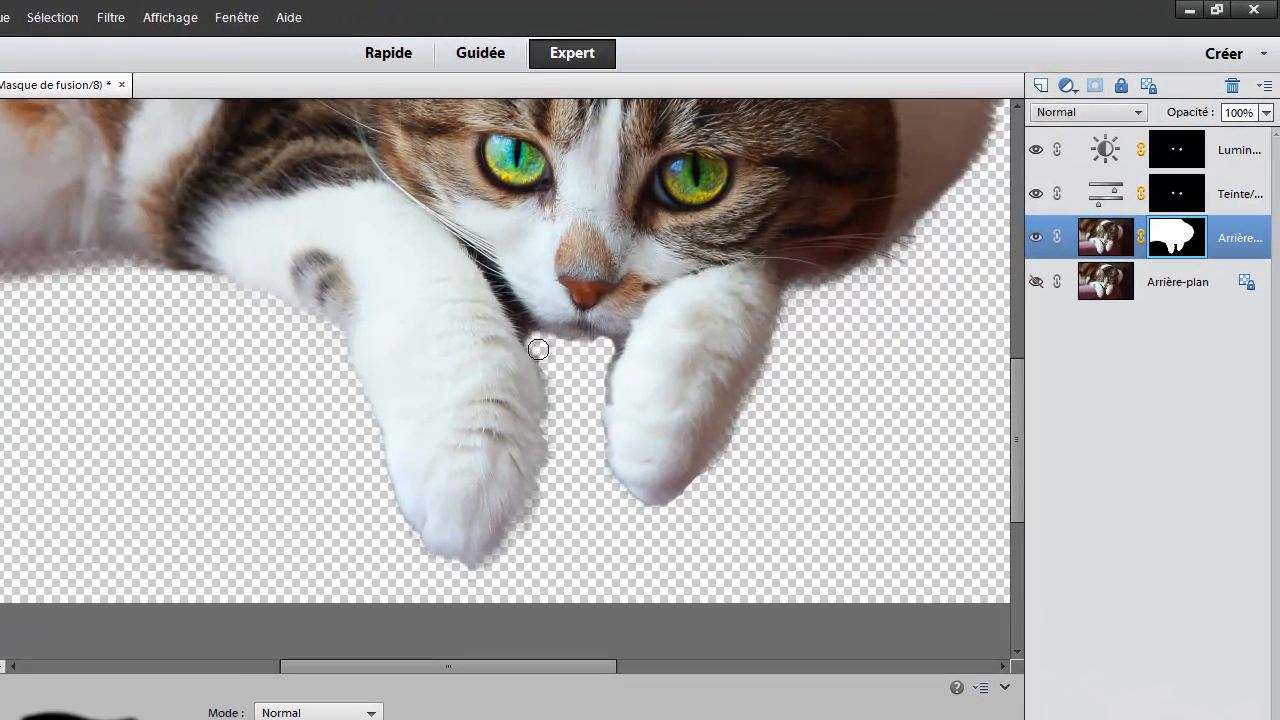
pyautogui.moveTo(550, 405)
pyautogui.mouseDown()
pyautogui.moveTo(540, 501)
pyautogui.moveTo(480, 571)
pyautogui.mouseUp()
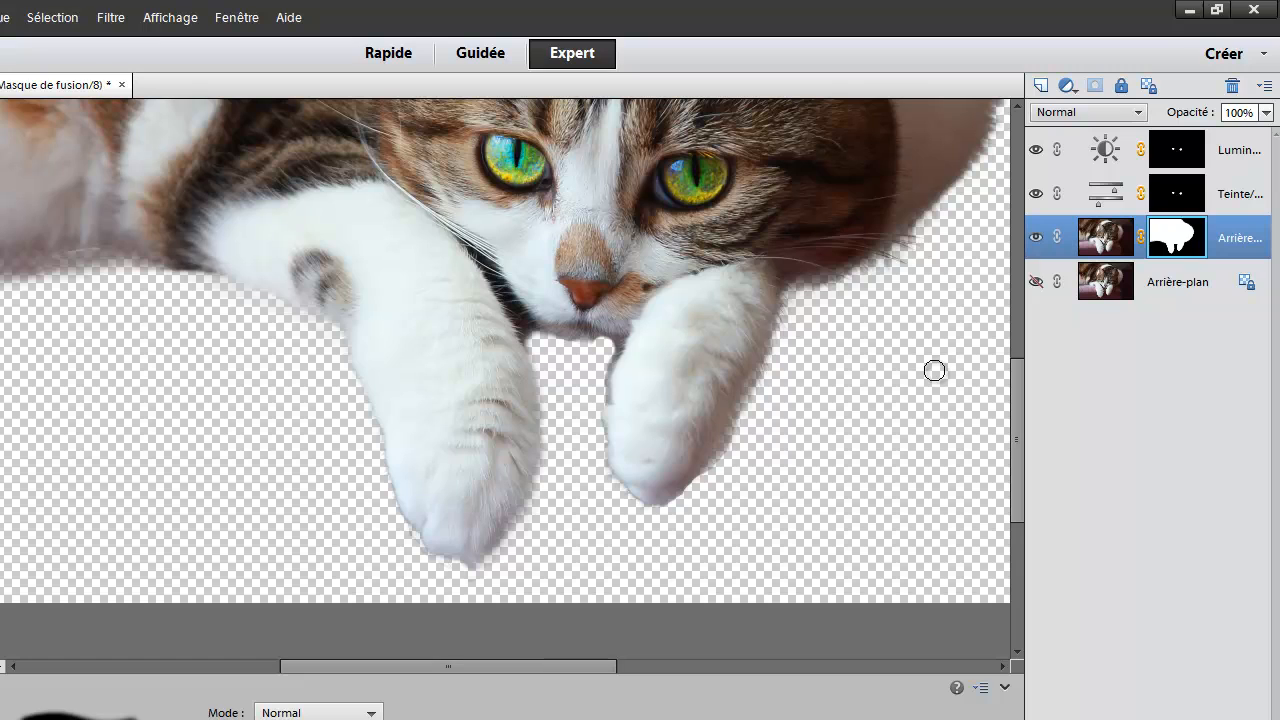
# Step: Examine the masked edges around the chin and front paws up close, and return to the whole picture
pyautogui.moveTo(934, 371); pyautogui.dragTo(816, 492)
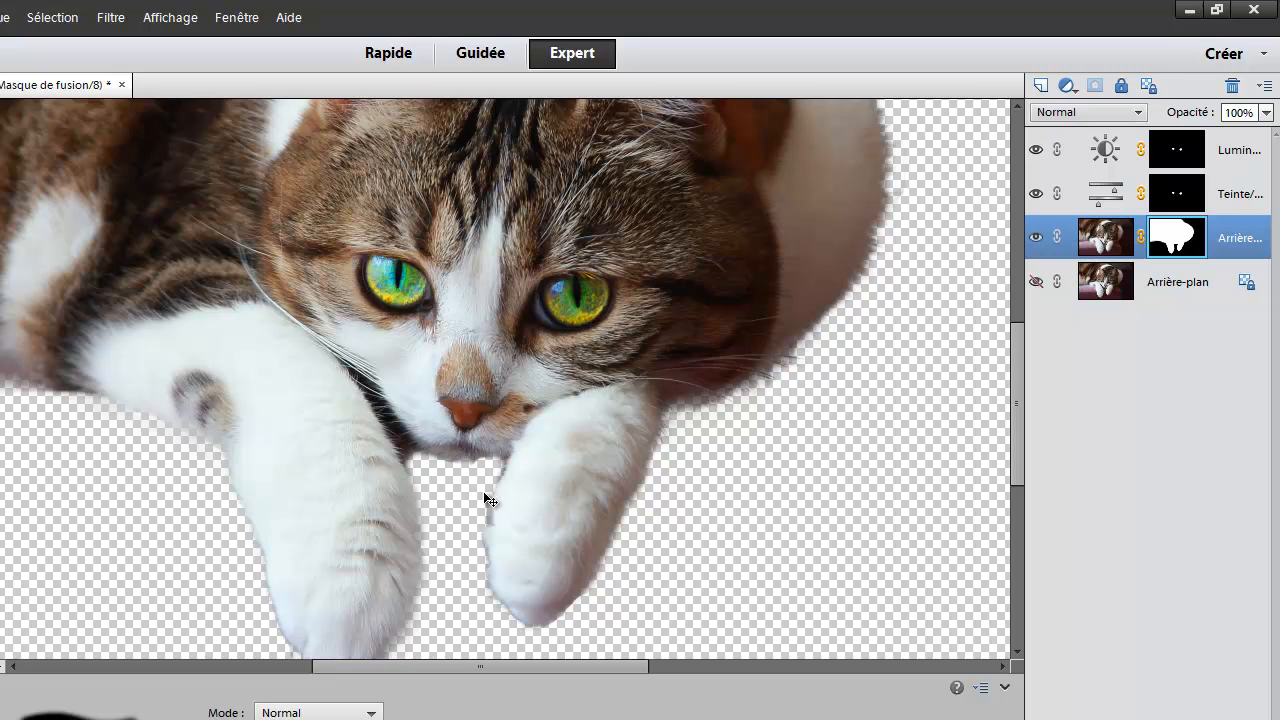
pyautogui.hotkey('ctrl', '+')
pyautogui.hotkey('ctrl', '+')
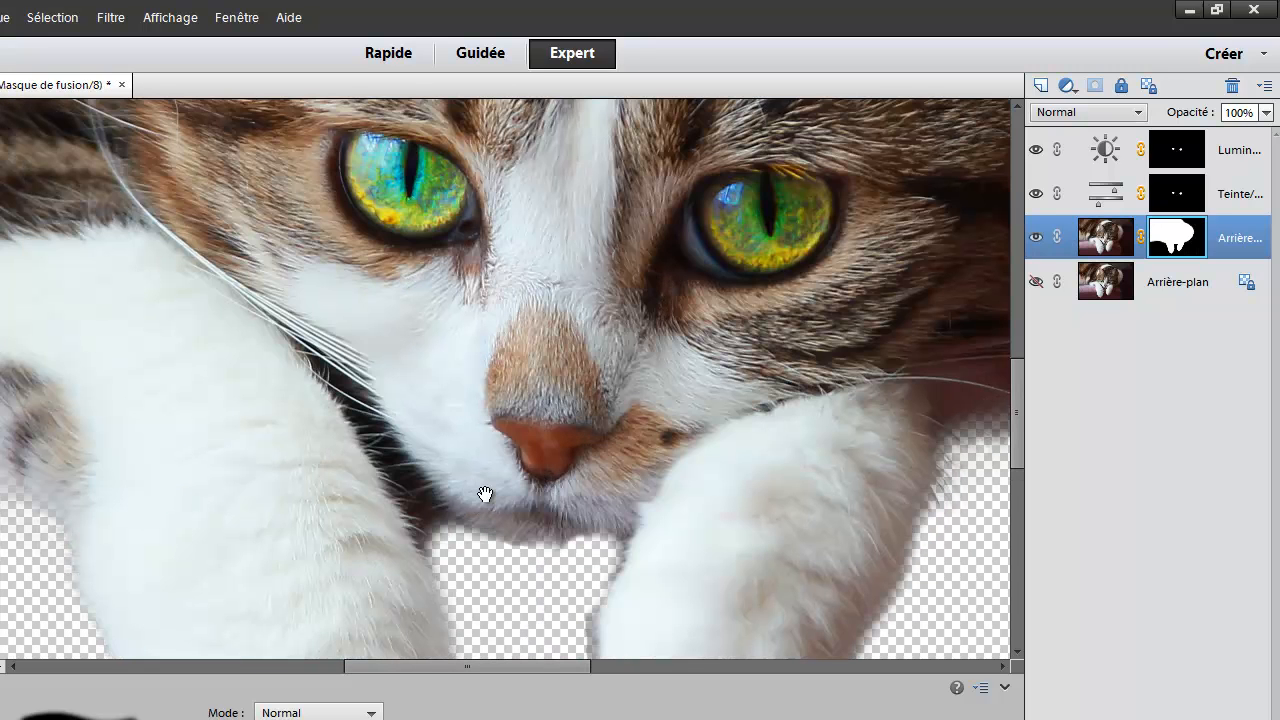
pyautogui.moveTo(486, 494); pyautogui.dragTo(448, 400)
pyautogui.moveTo(500, 502)
pyautogui.mouseDown()
pyautogui.moveTo(544, 528)
pyautogui.moveTo(534, 619)
pyautogui.mouseUp()
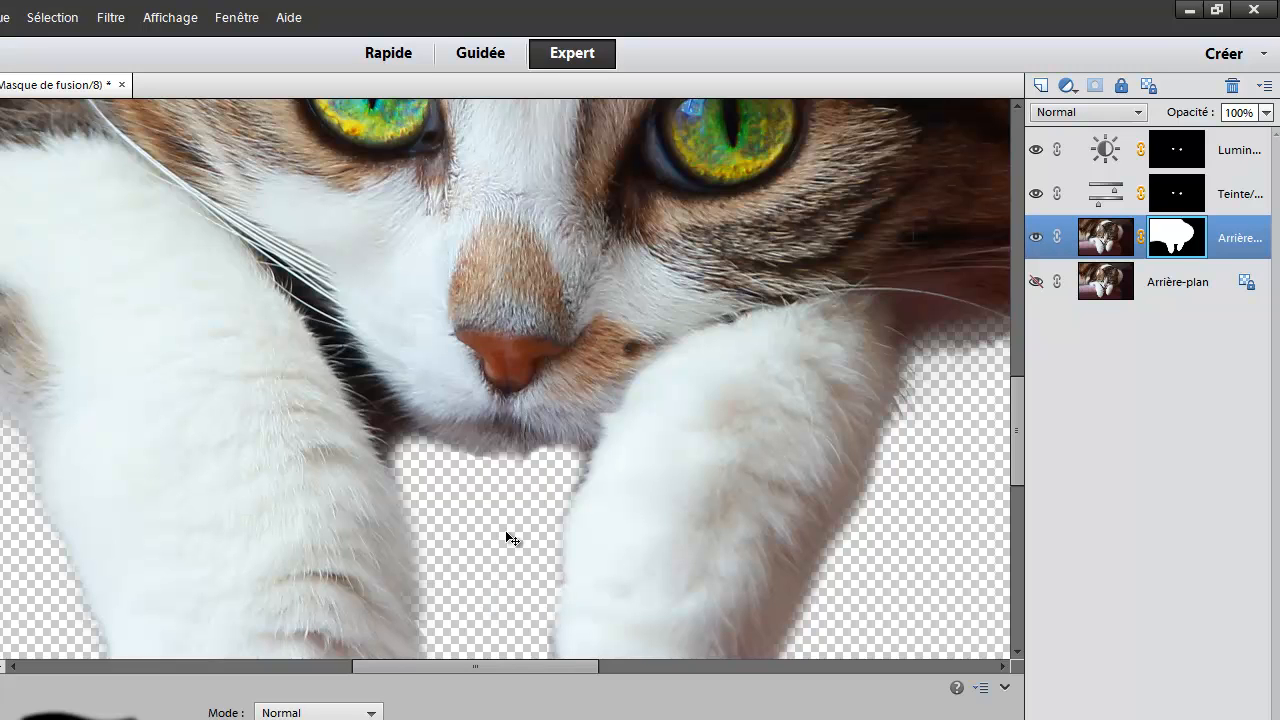
pyautogui.hotkey('ctrl', '-')
pyautogui.hotkey('ctrl', '-')
pyautogui.hotkey('ctrl', '-')
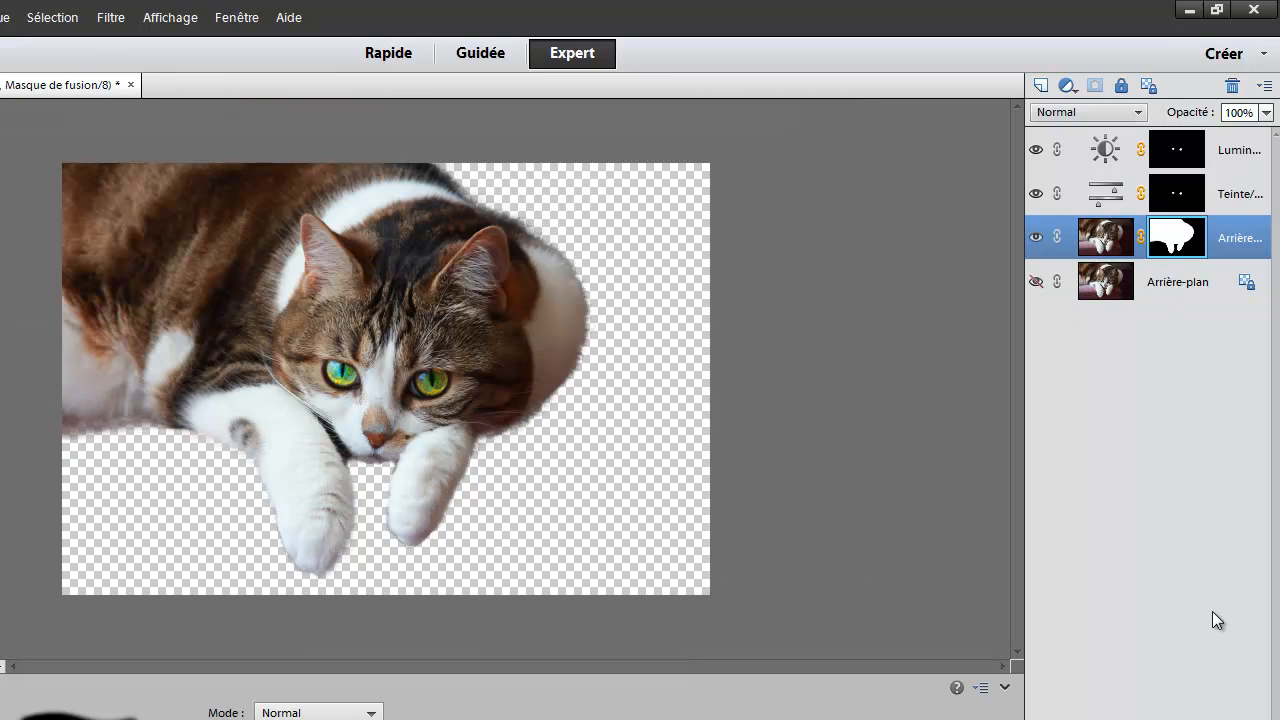
# Step: Create a new empty layer above the masked cat layer
pyautogui.click(1038, 87)
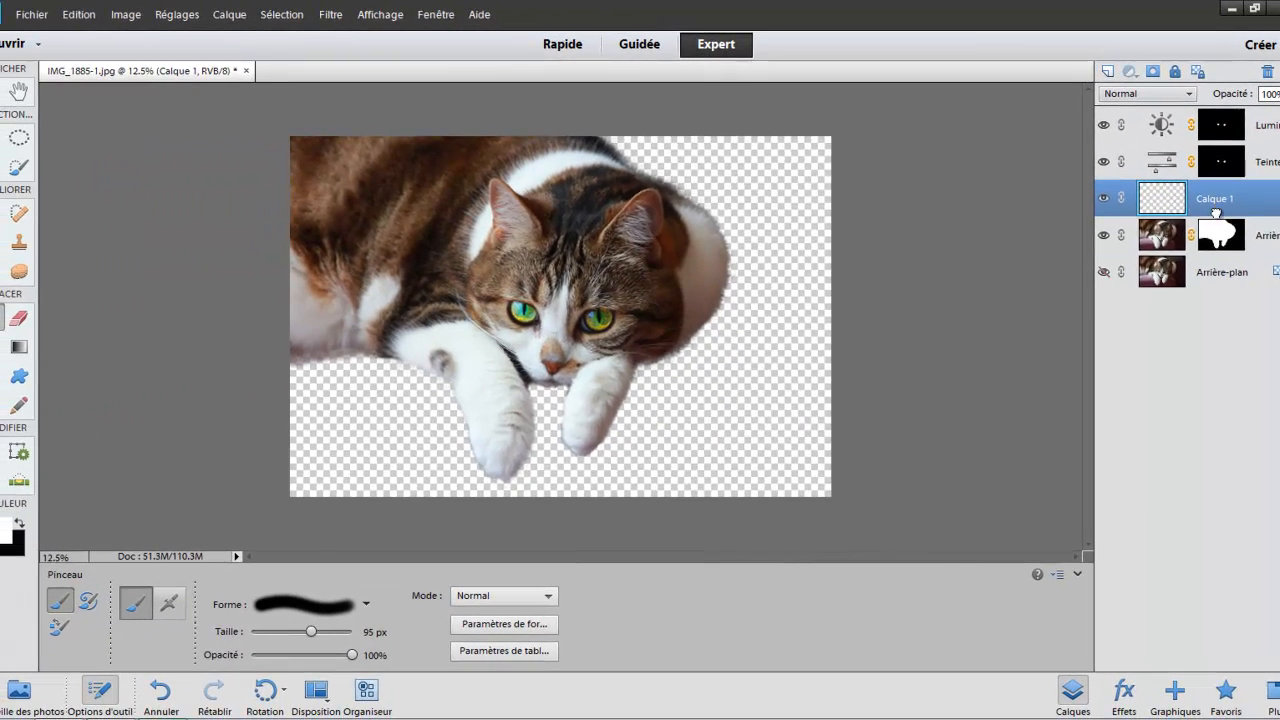
pyautogui.moveTo(1169, 252); pyautogui.dragTo(1168, 333)
pyautogui.moveTo(1214, 278); pyautogui.dragTo(1212, 163)
pyautogui.moveTo(1170, 200); pyautogui.dragTo(1154, 262)
# Step: Send the empty layer Calque 1 back one level so that it sits beneath the masked cat layer
pyautogui.click(1218, 234)
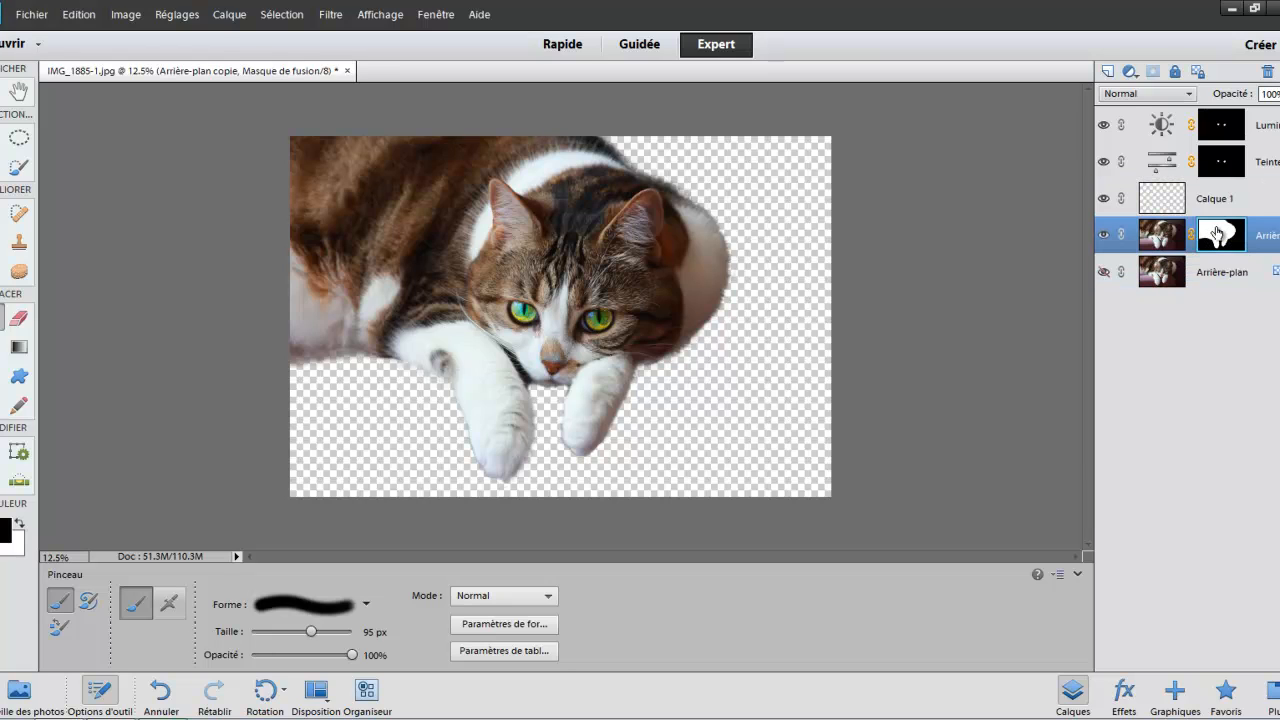
pyautogui.moveTo(1218, 234); pyautogui.dragTo(1199, 197)
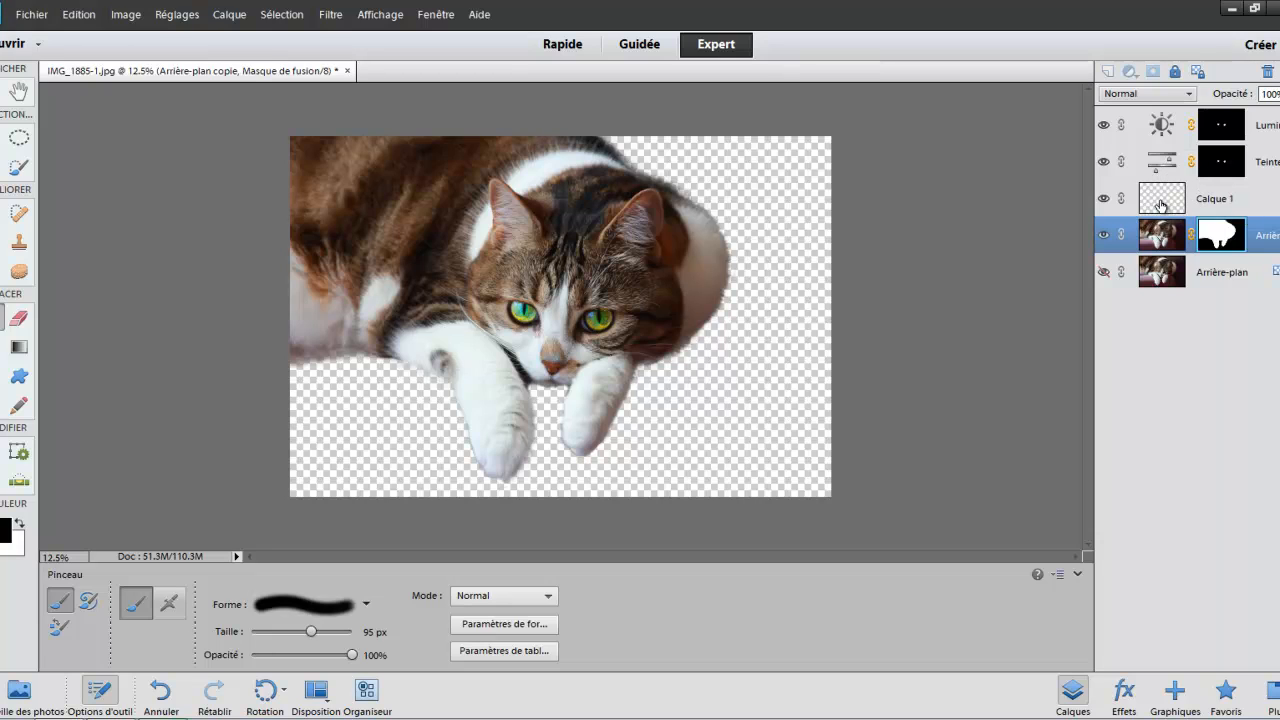
pyautogui.click(1161, 206)
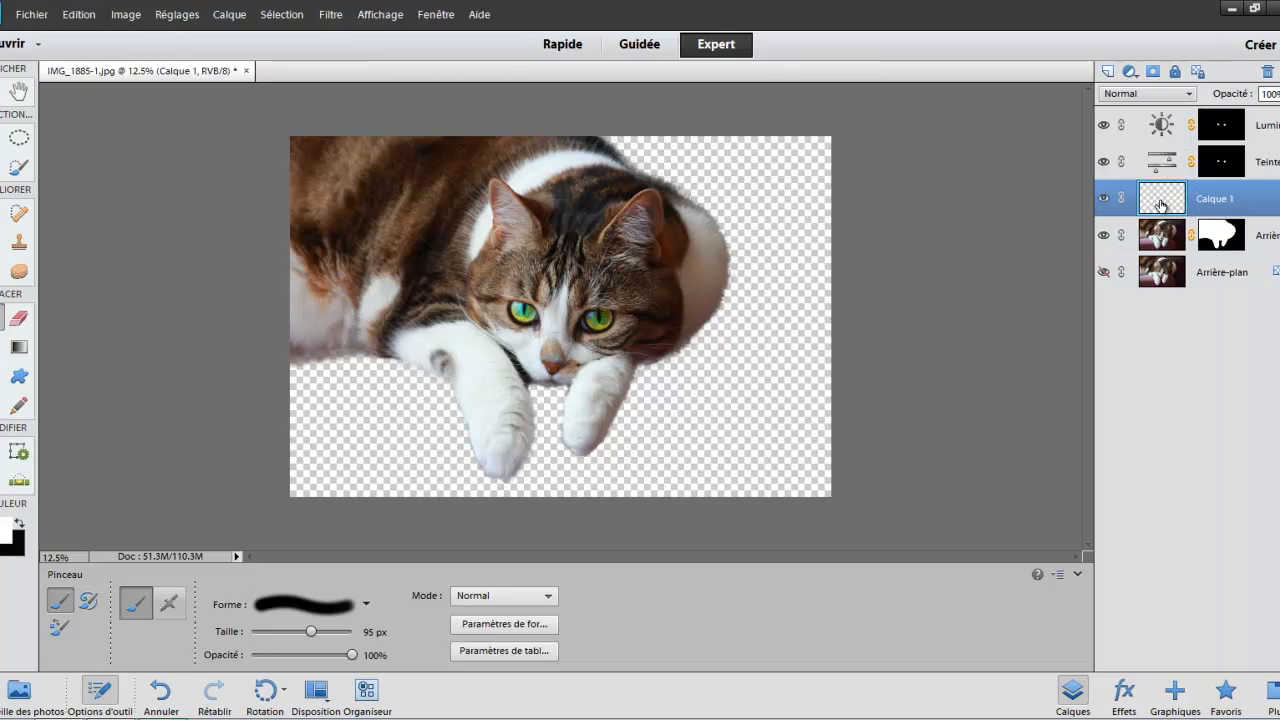
pyautogui.click(236, 20)
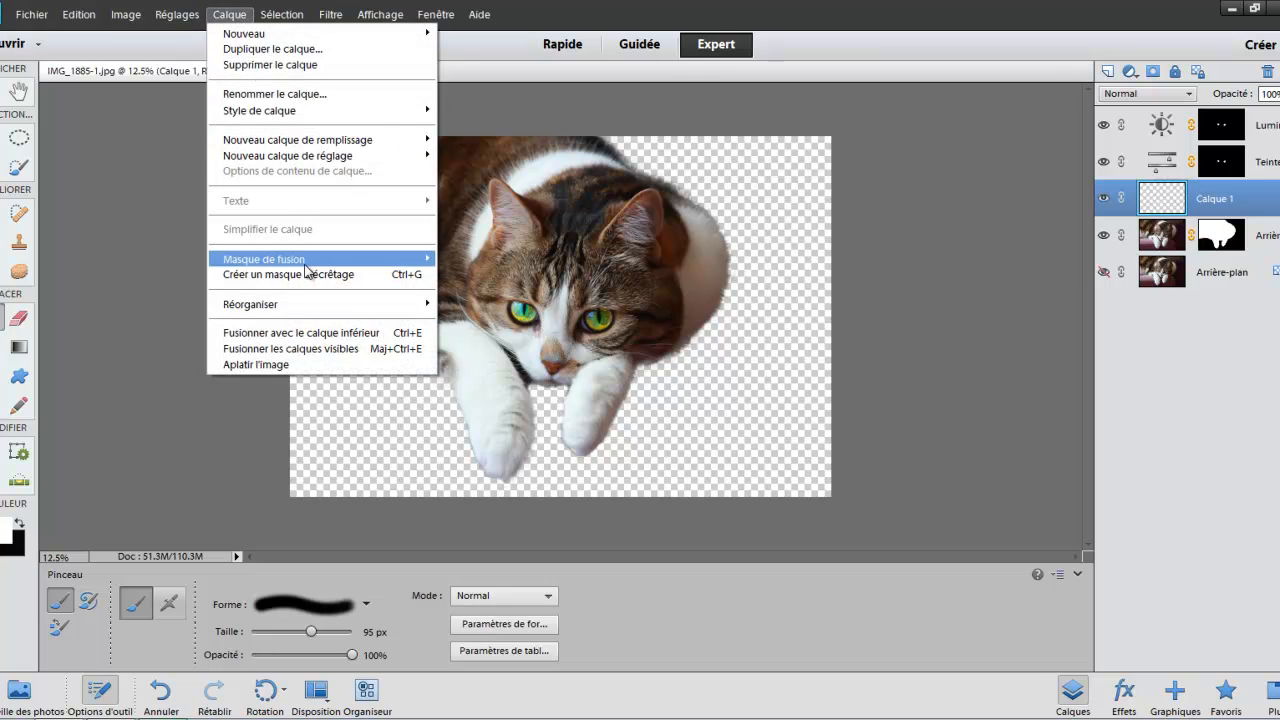
pyautogui.moveTo(378, 309)
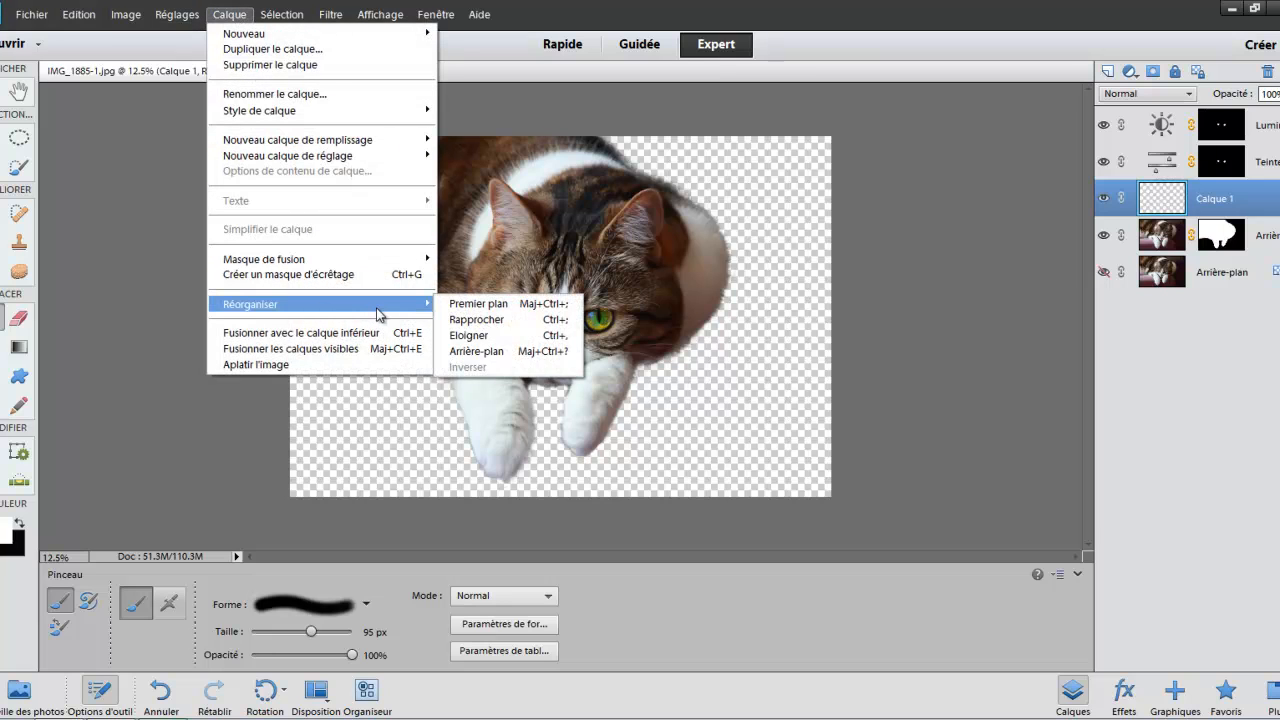
pyautogui.click(468, 335)
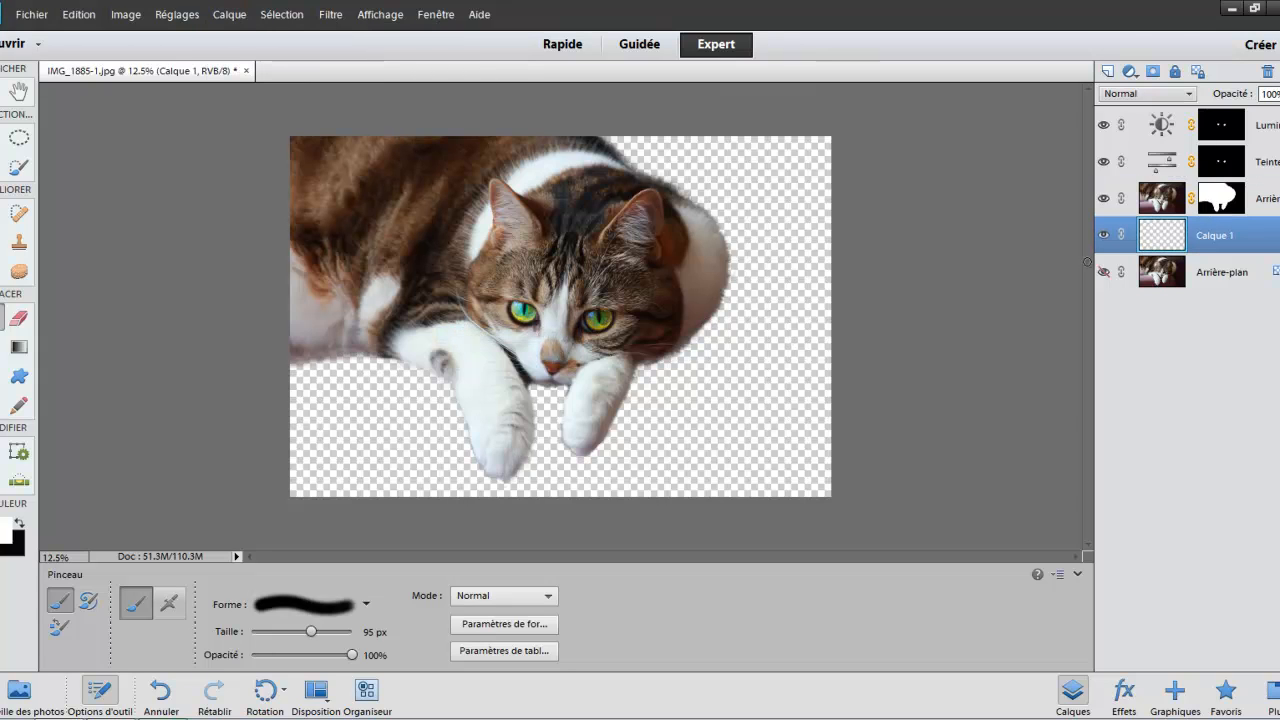
# Step: Add a solid-colour fill layer in pink f03bbb beneath the masked cat layer
pyautogui.click(1130, 71)
pyautogui.click(1152, 87)
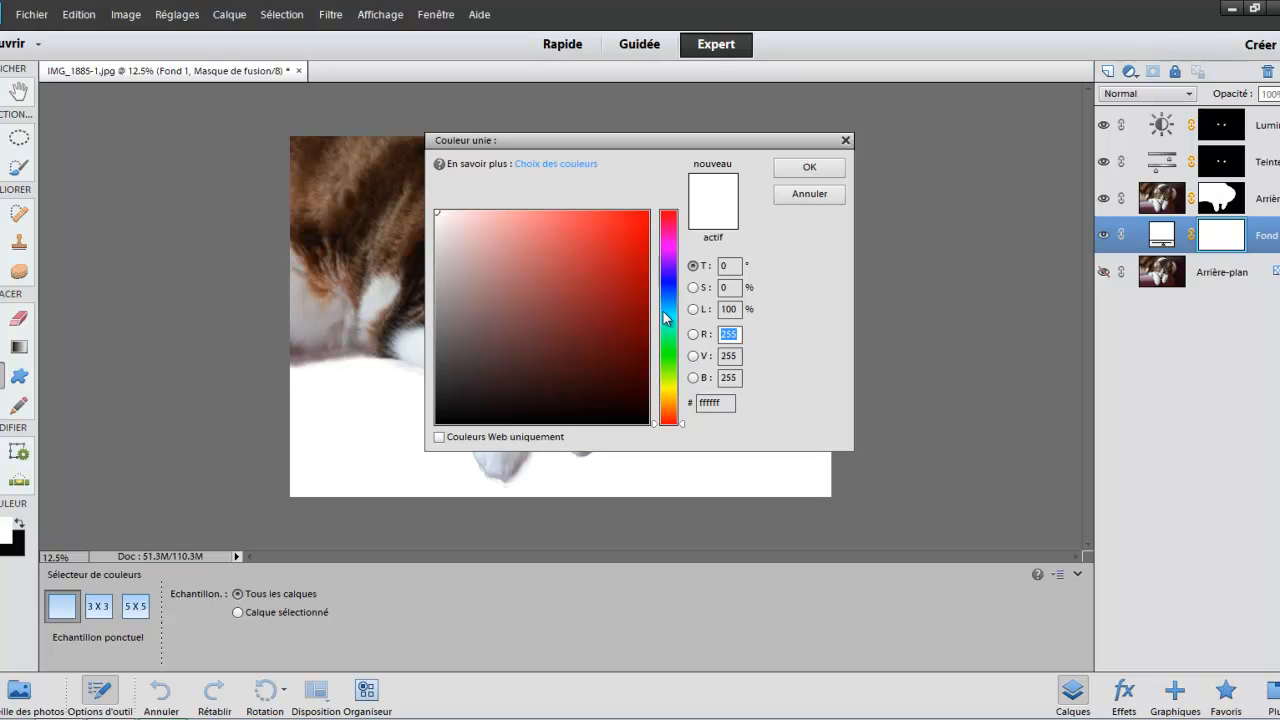
pyautogui.click(669, 237)
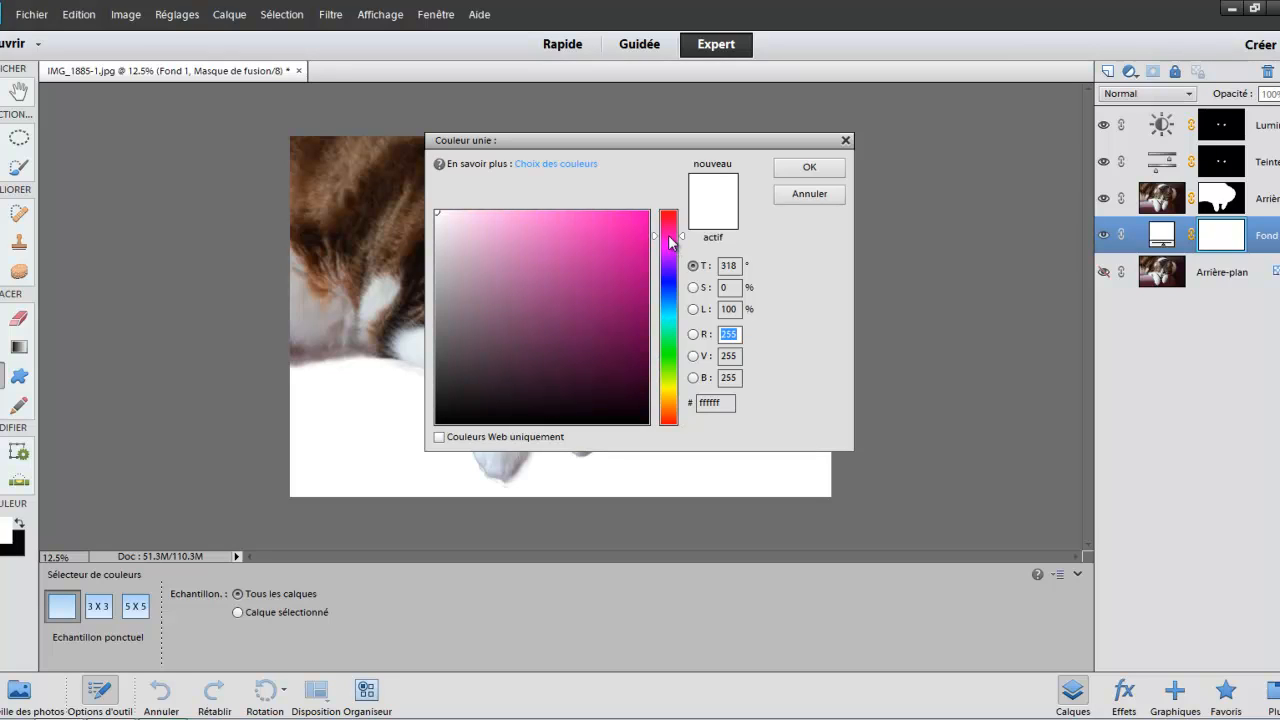
pyautogui.click(596, 223)
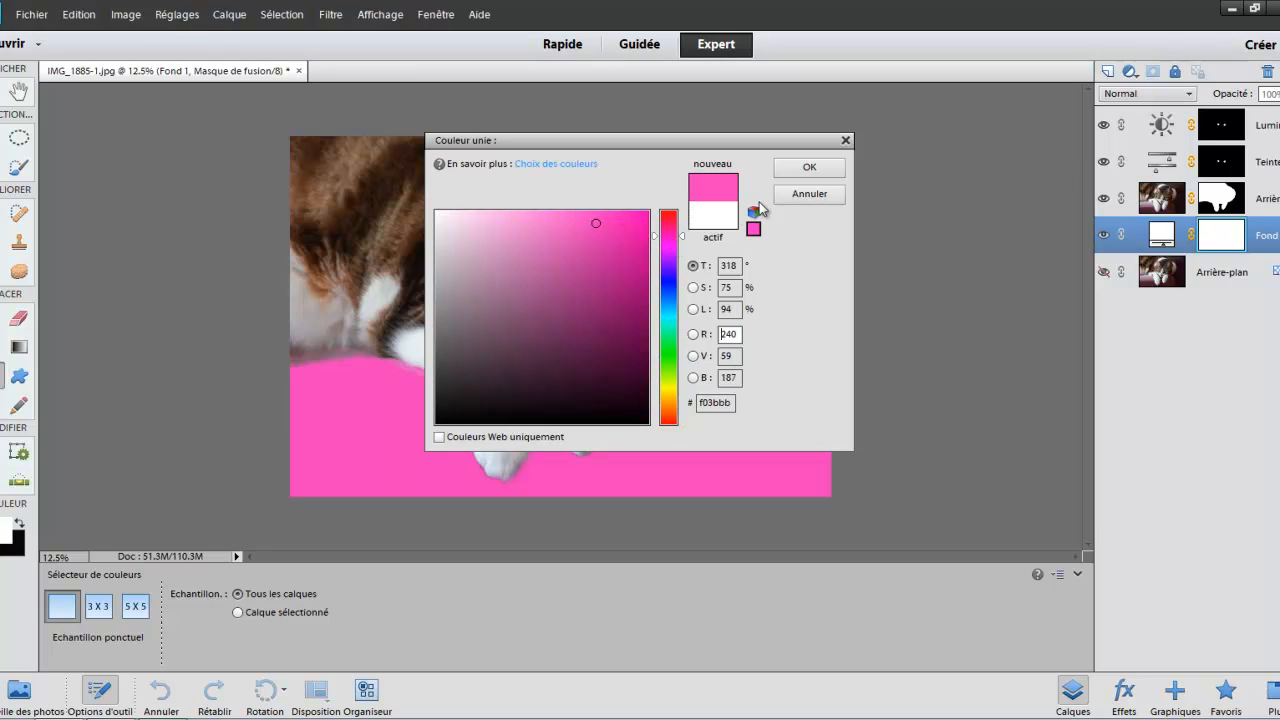
pyautogui.click(809, 168)
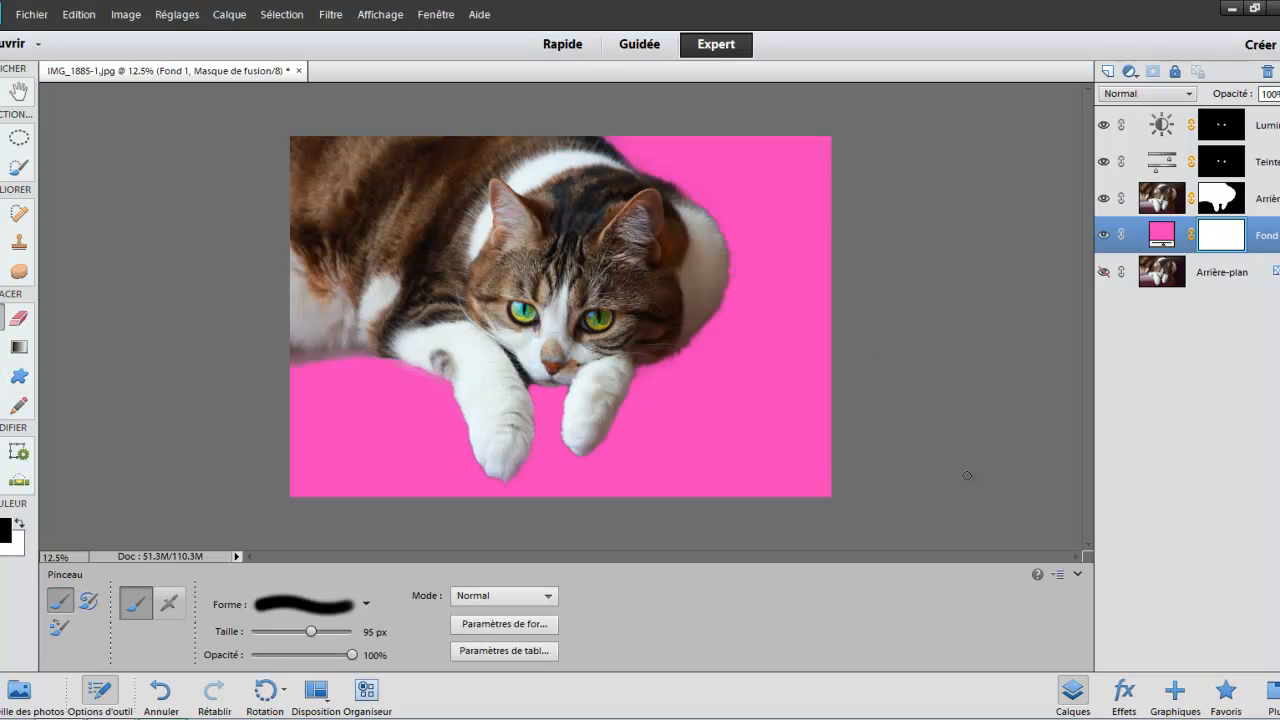
# Step: Paint black on the cat layer's mask to clean the fringe along the outer edge of the white fur behind the head
pyautogui.hotkey('ctrl', '=')
pyautogui.hotkey('ctrl', '=')
pyautogui.hotkey('ctrl', '=')
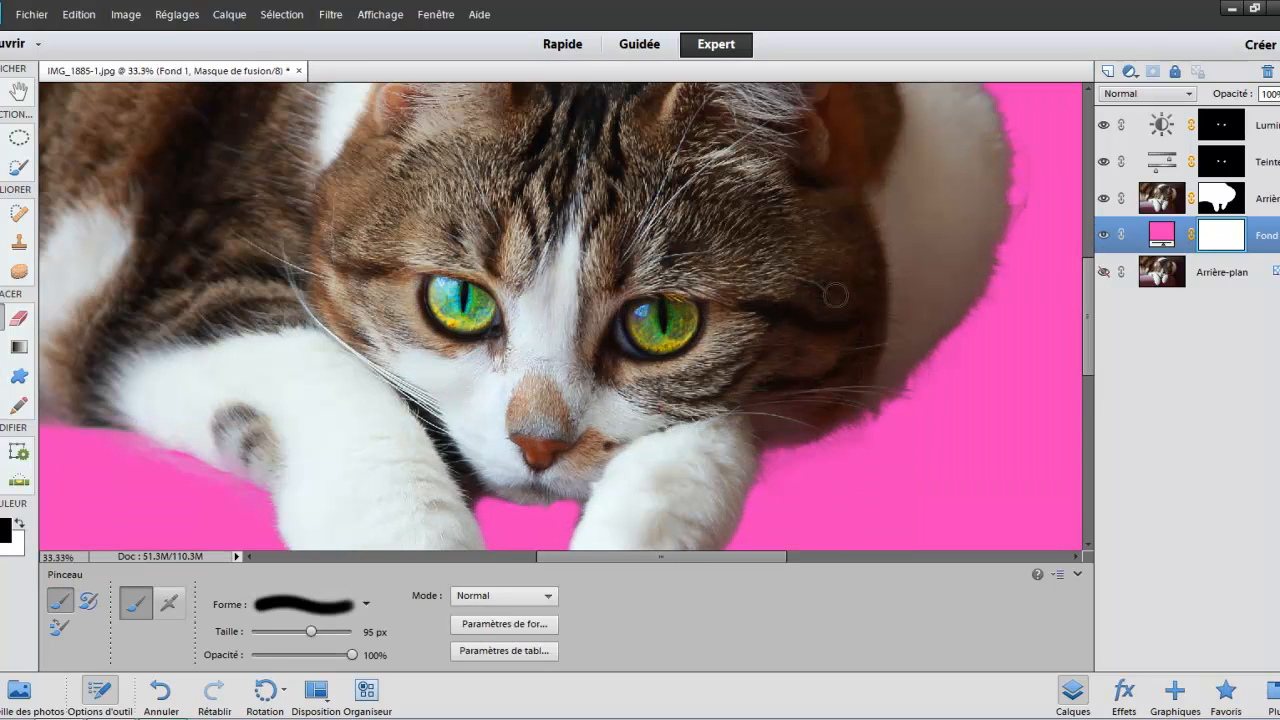
pyautogui.moveTo(914, 294); pyautogui.dragTo(817, 449)
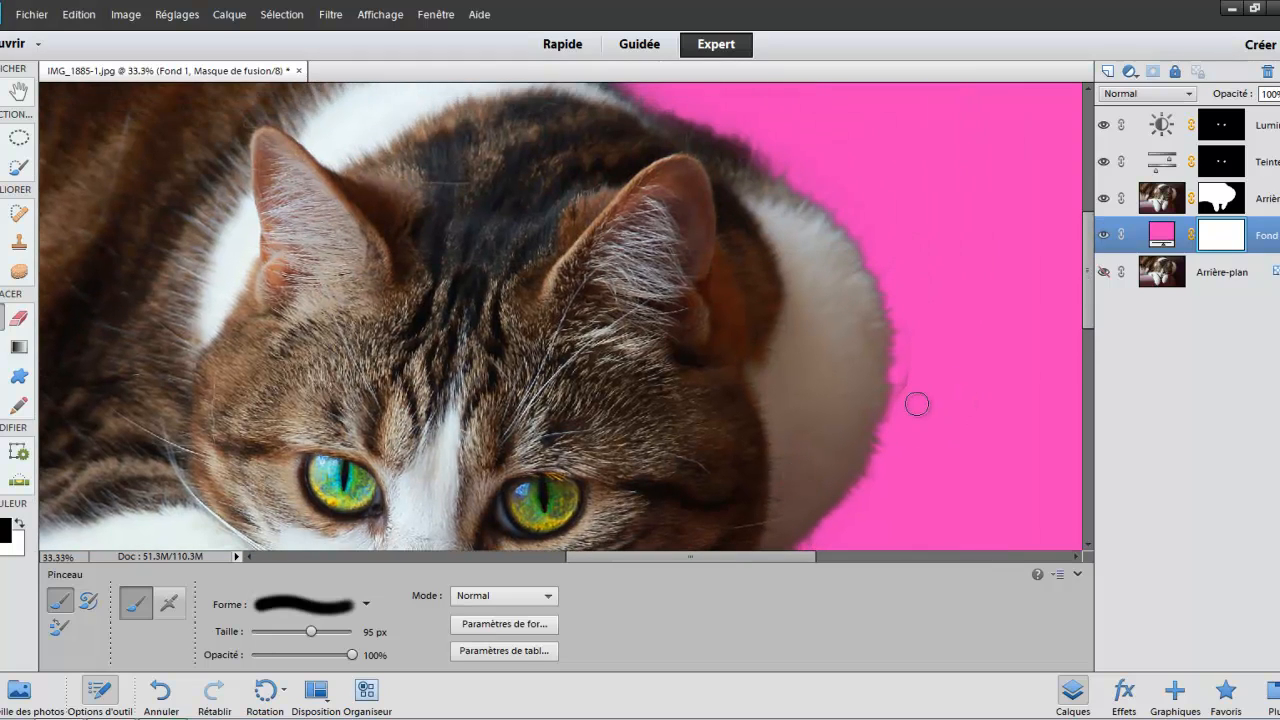
pyautogui.click(1230, 175)
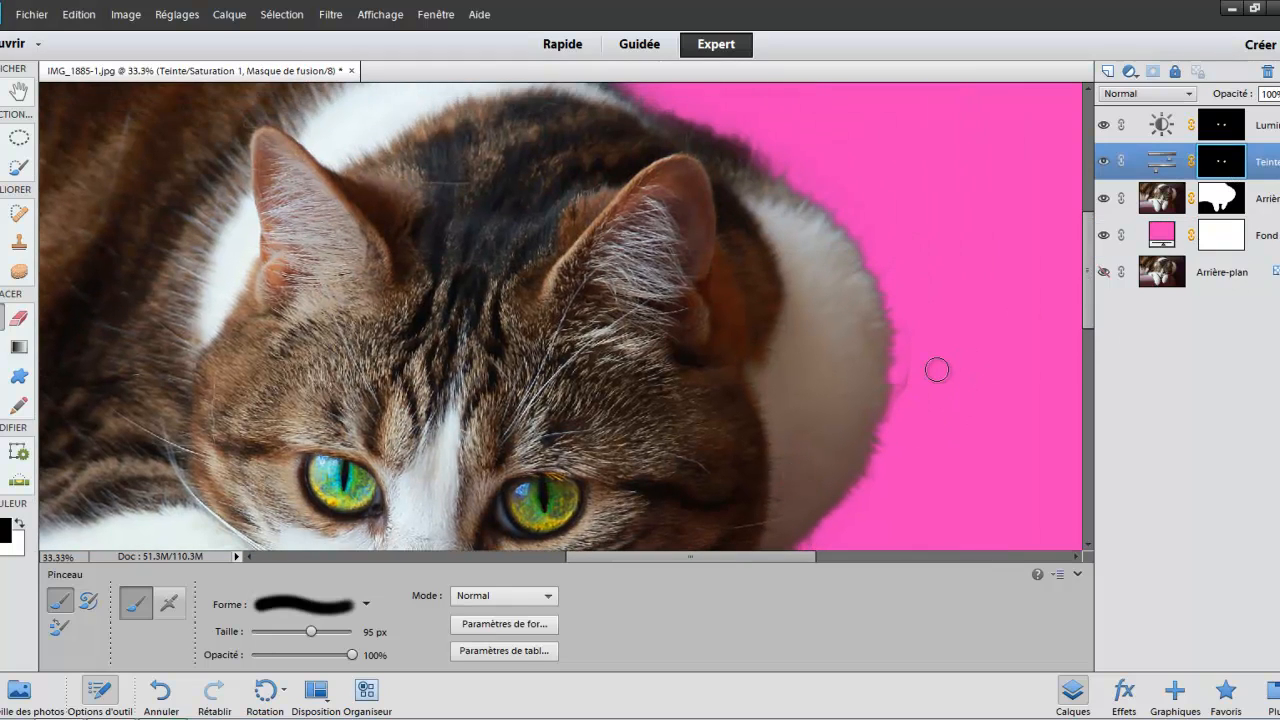
pyautogui.click(1208, 200)
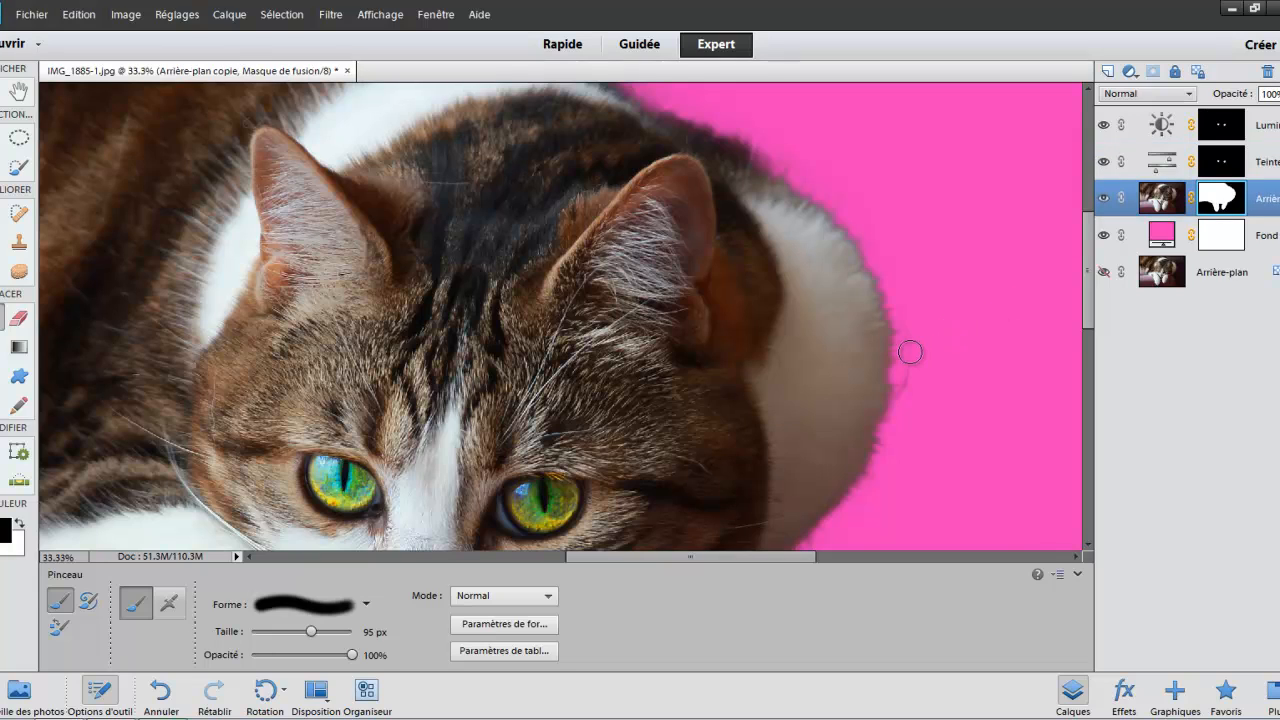
pyautogui.moveTo(911, 351)
pyautogui.mouseDown()
pyautogui.moveTo(906, 371)
pyautogui.moveTo(920, 347)
pyautogui.mouseUp()
pyautogui.moveTo(927, 447); pyautogui.dragTo(1012, 250)
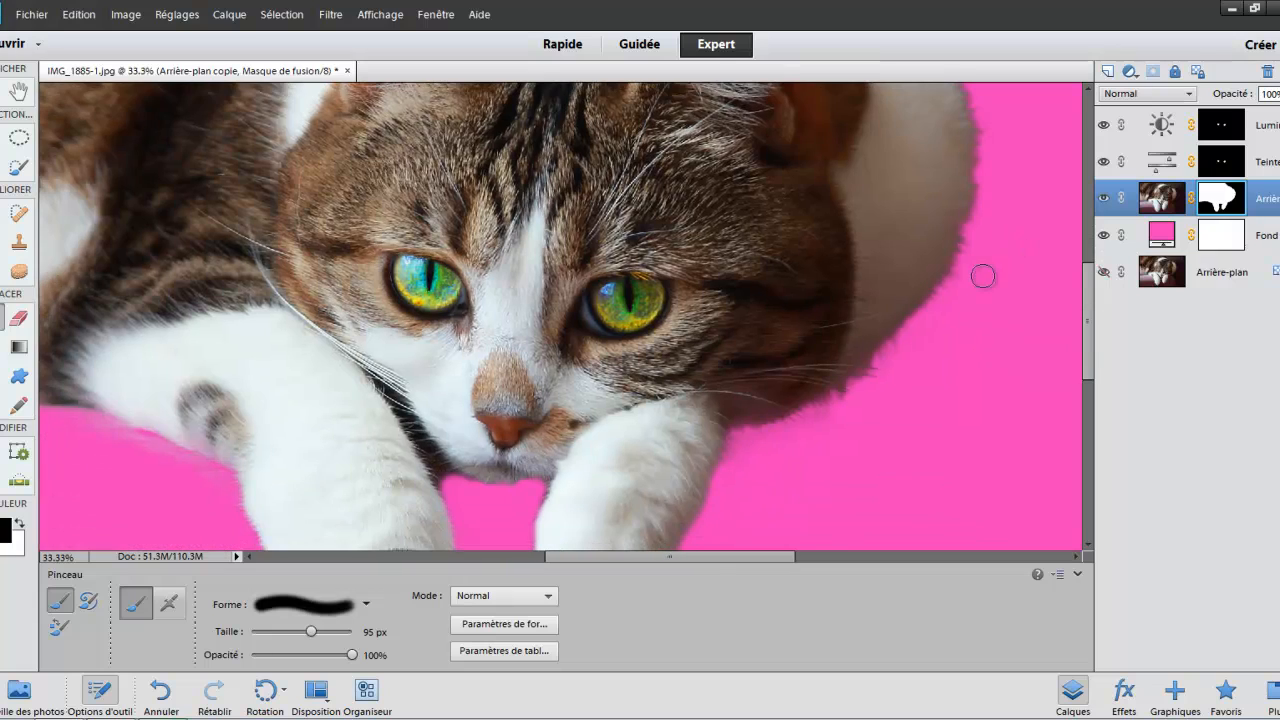
# Step: Close the cat picture without saving its changes
pyautogui.hotkey('ctrl', '-')
pyautogui.hotkey('ctrl', '-')
pyautogui.hotkey('ctrl', '-')
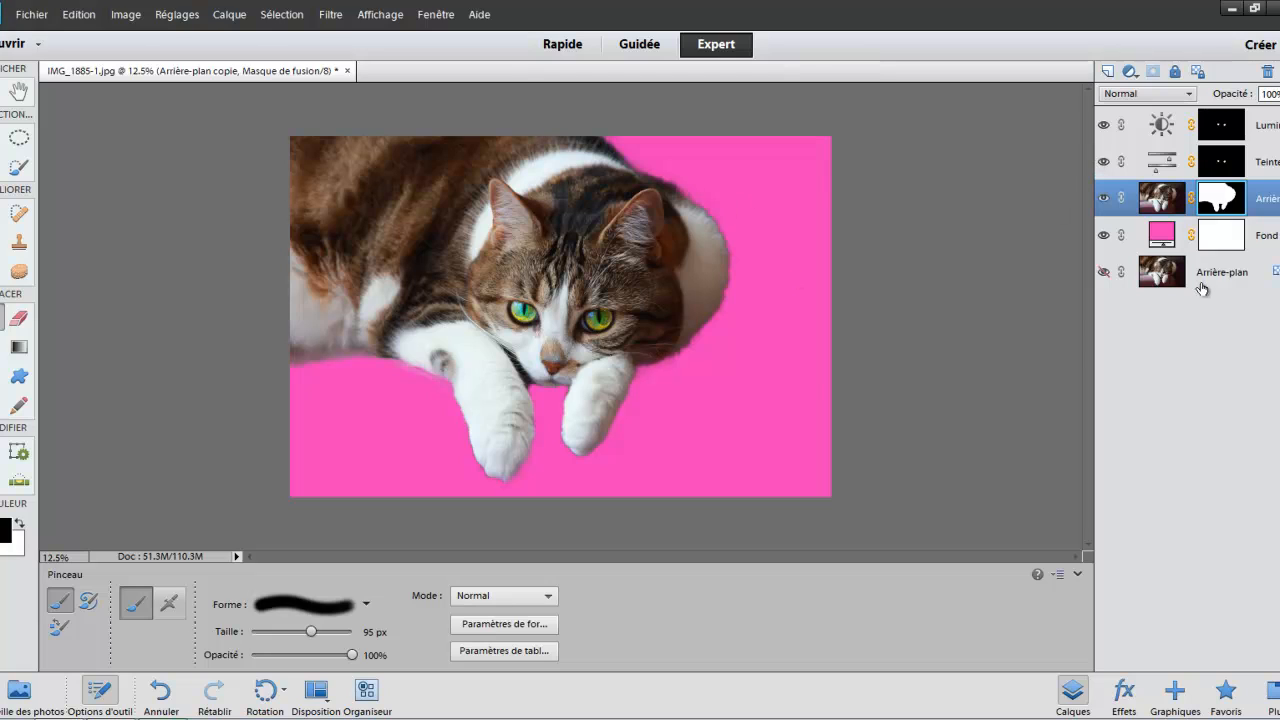
pyautogui.click(348, 71)
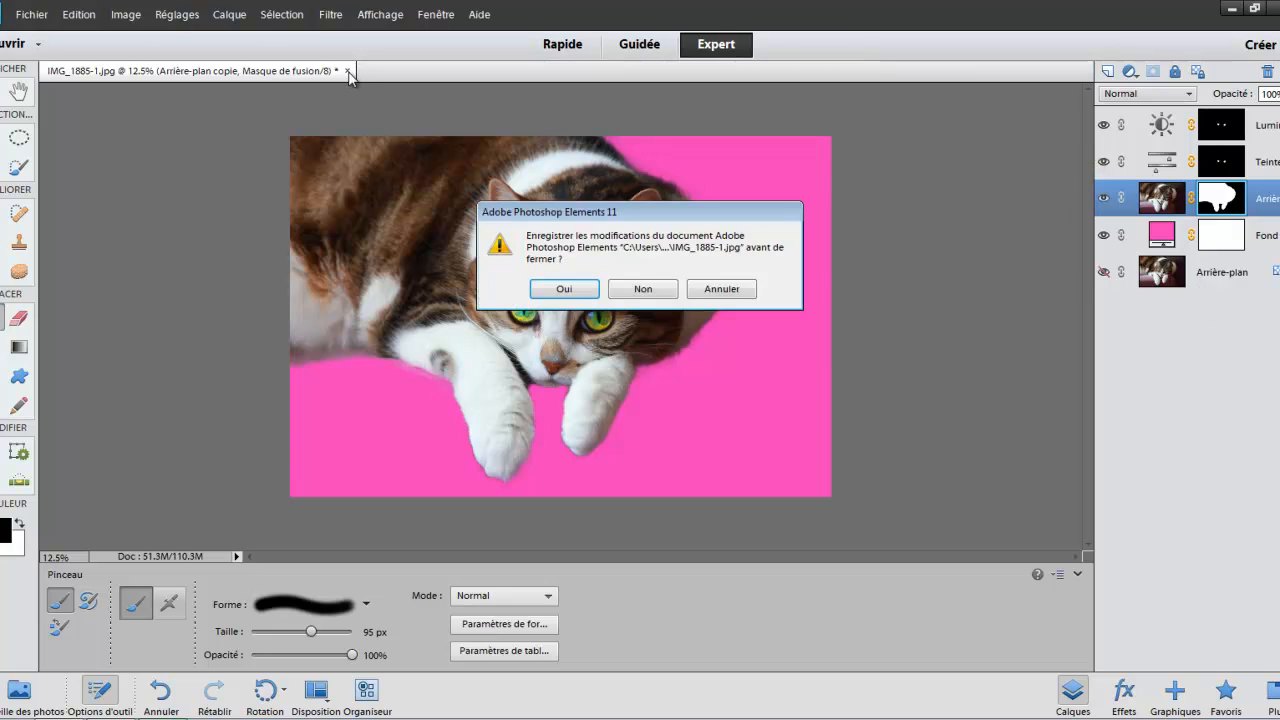
pyautogui.click(642, 289)
# Step: Open IMG_1039 and IMG_1940 together from the outils folder and arrange the two pictures side by side in columns
pyautogui.click(31, 14)
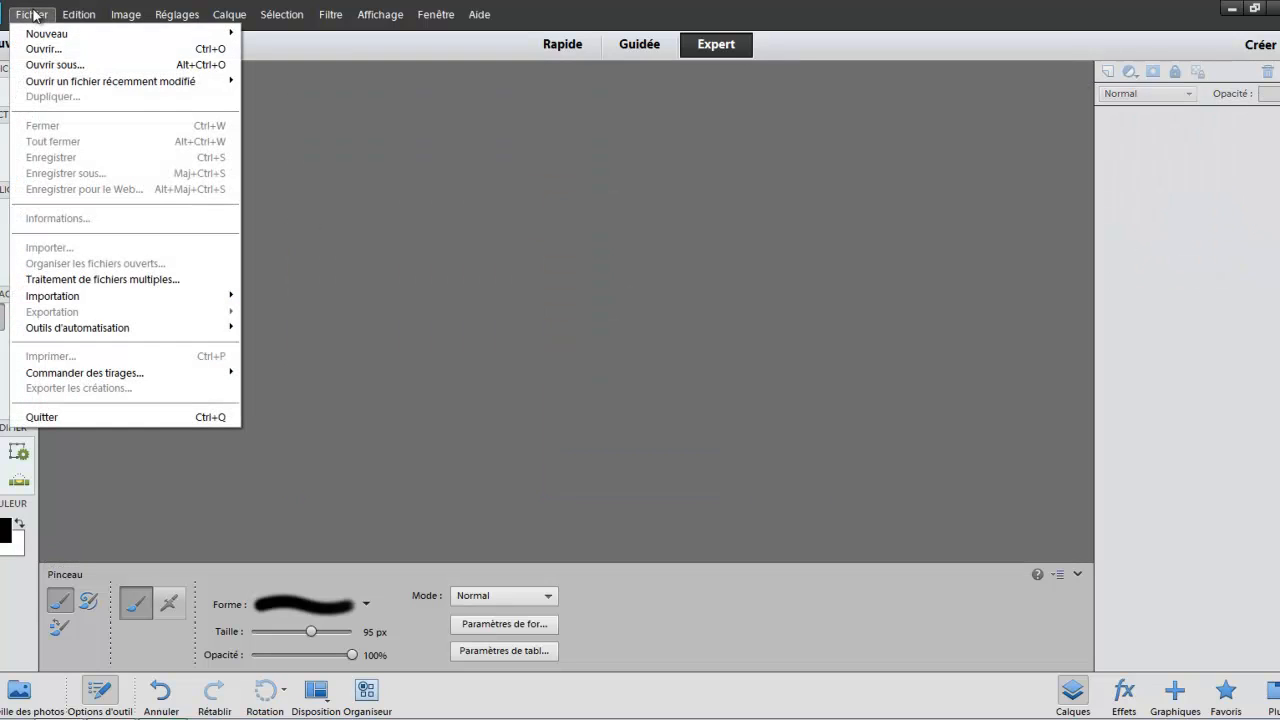
pyautogui.click(41, 51)
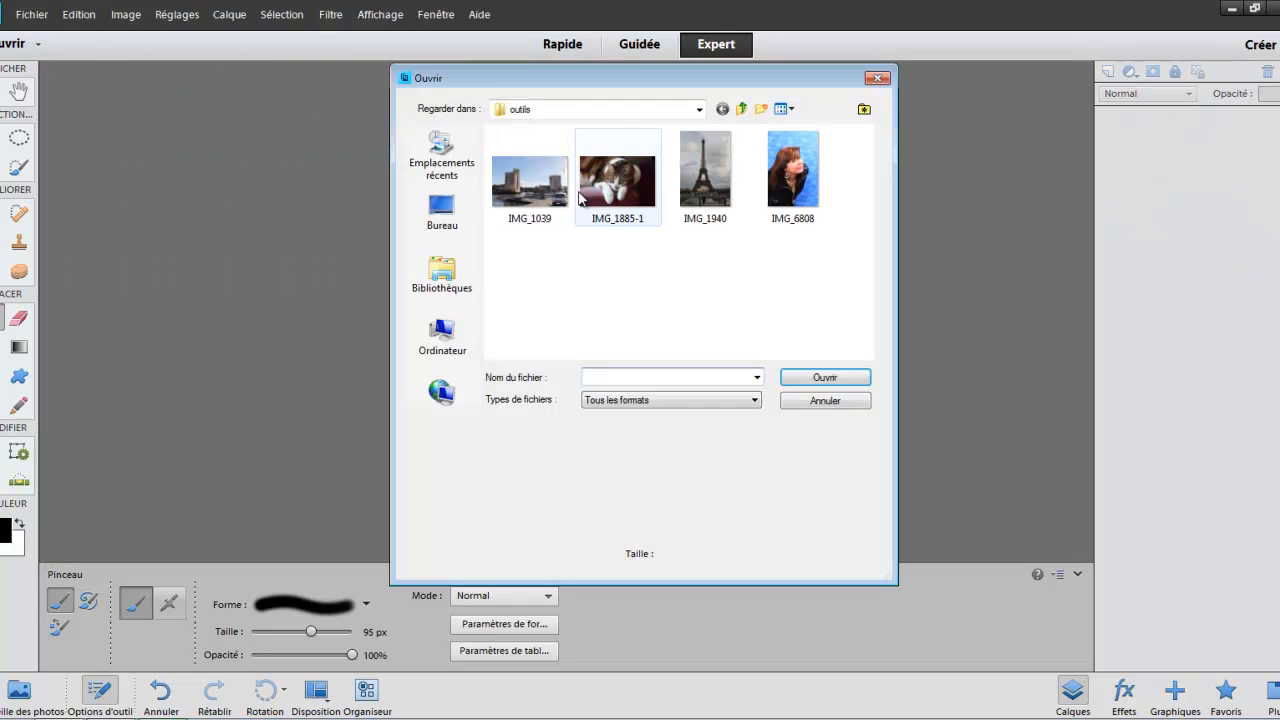
pyautogui.click(547, 220)
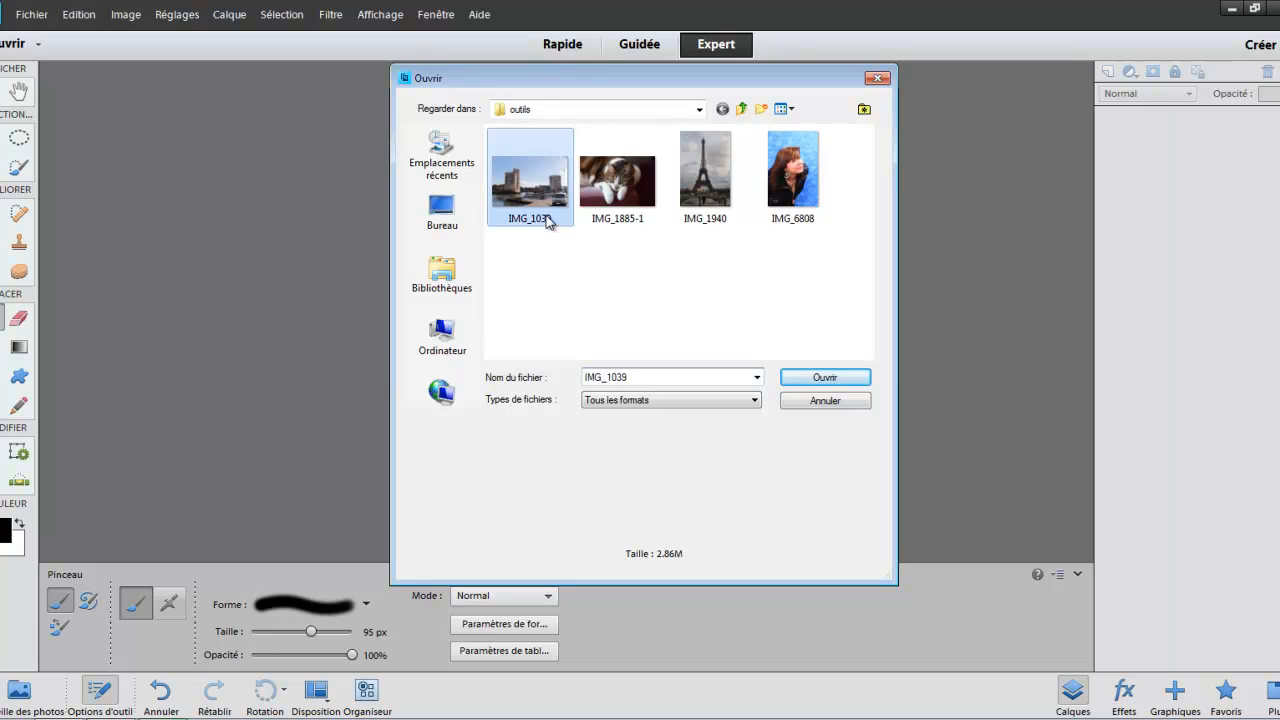
pyautogui.keyDown('ctrl'); pyautogui.click(706, 212); pyautogui.keyUp('ctrl')
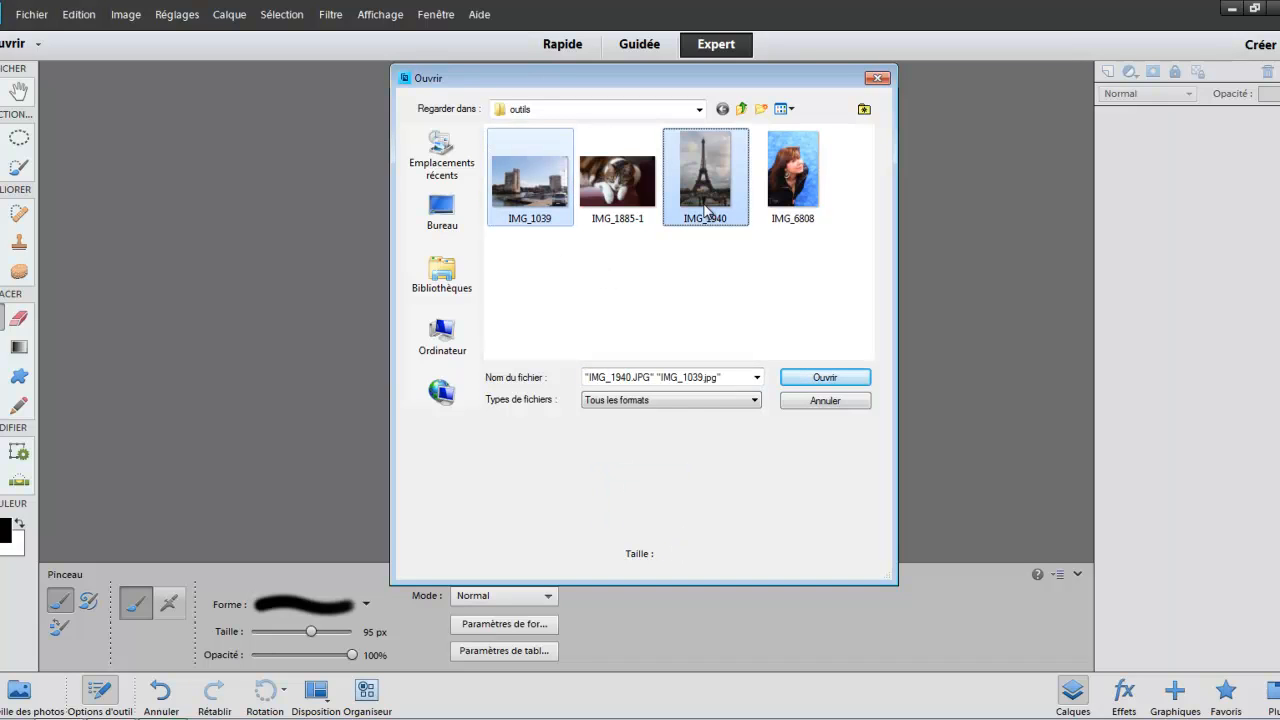
pyautogui.click(812, 381)
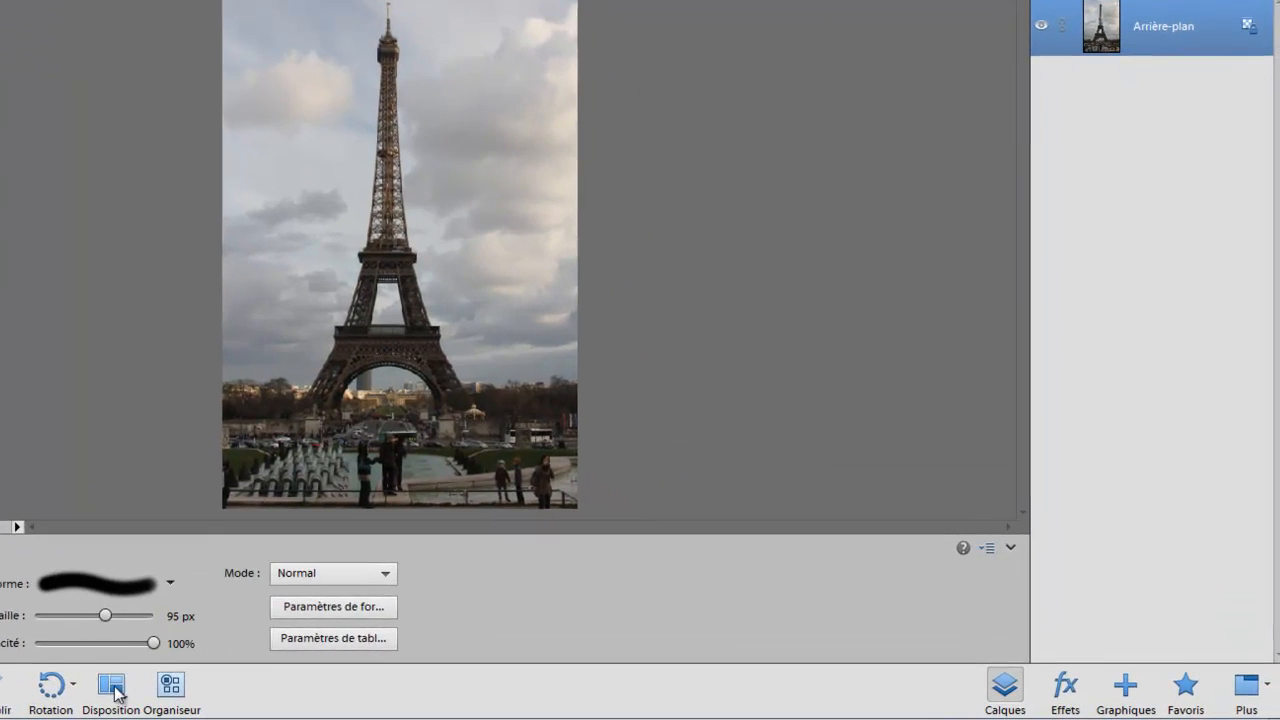
pyautogui.click(316, 690)
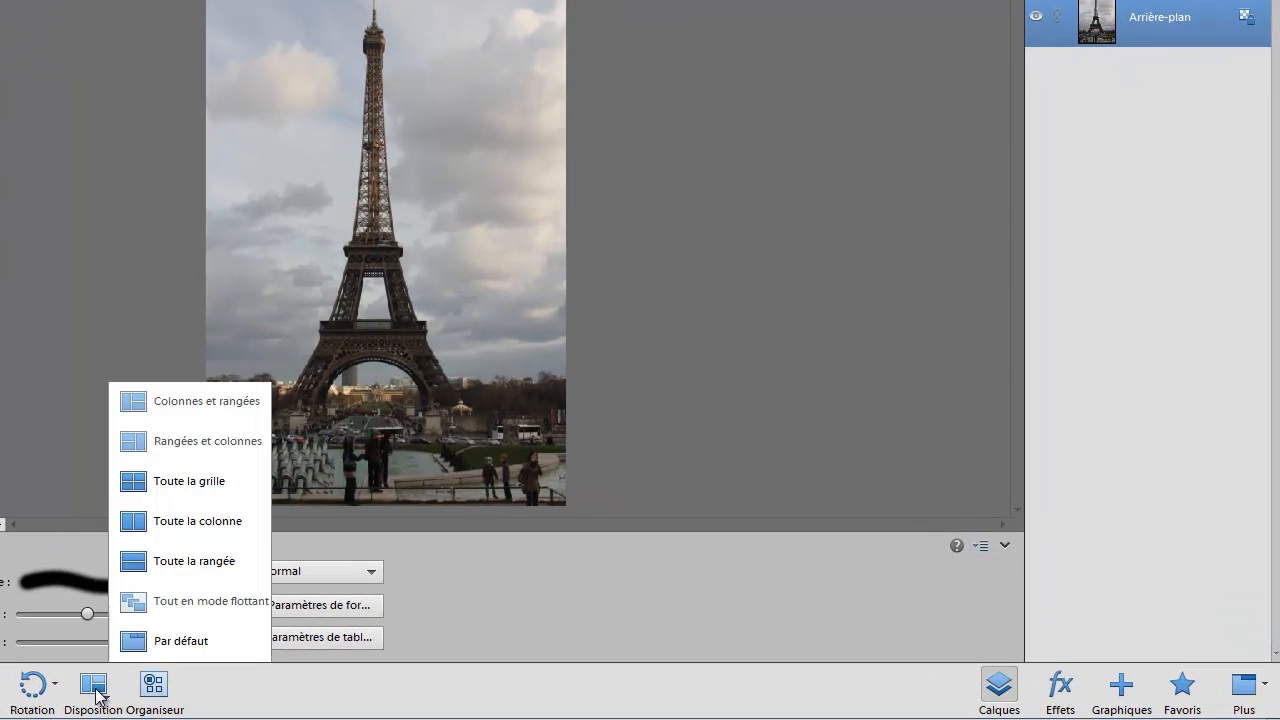
pyautogui.click(174, 522)
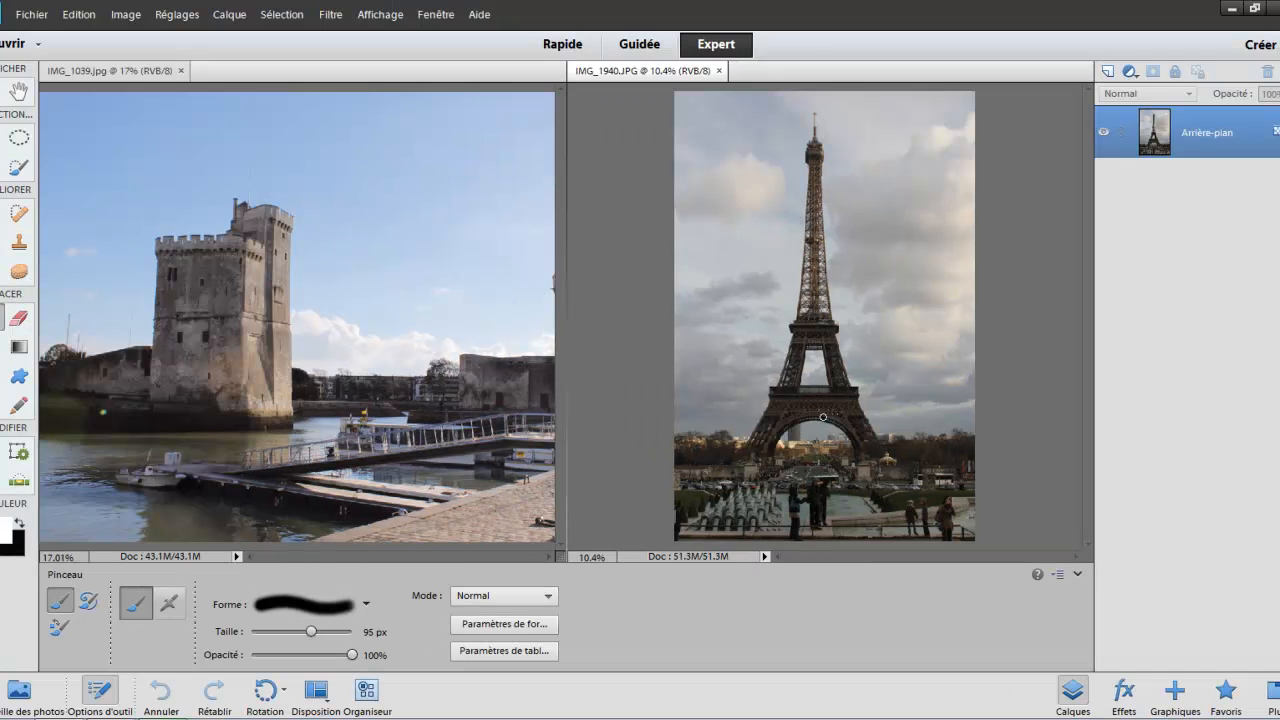
# Step: Activate the Selection Brush and set its mode to Sélection
pyautogui.click(17, 170)
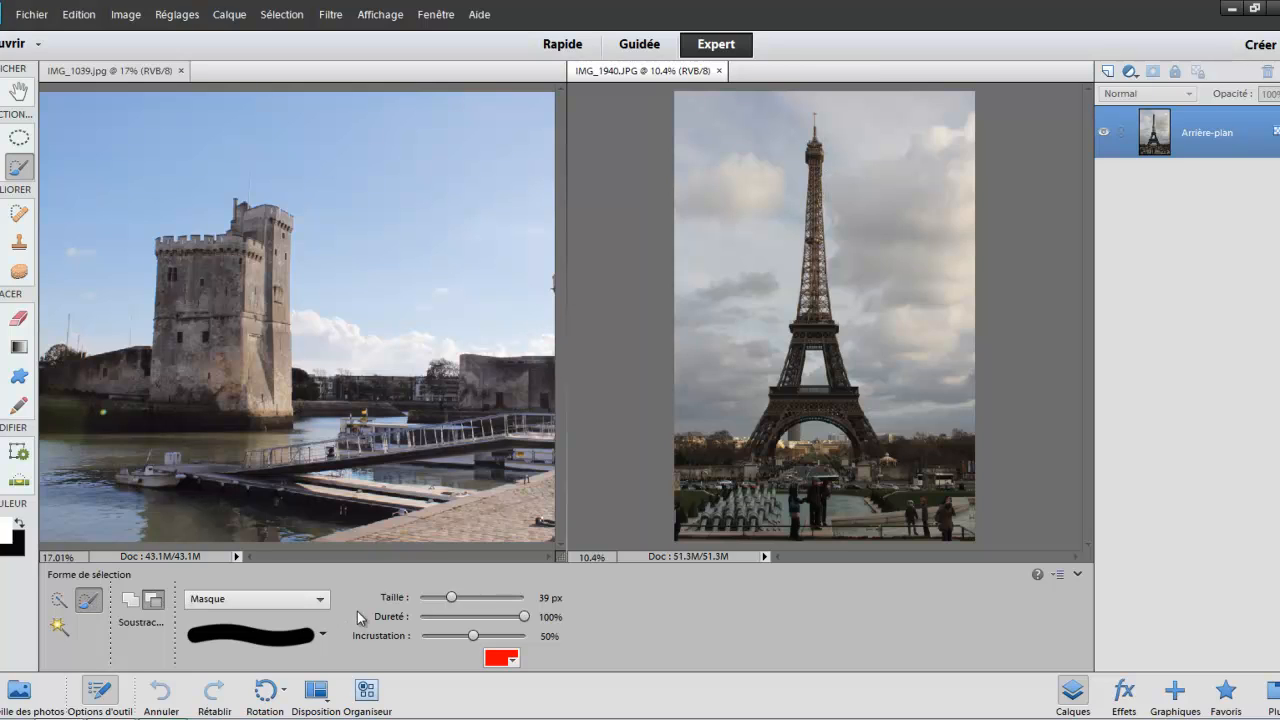
pyautogui.click(296, 599)
pyautogui.click(296, 619)
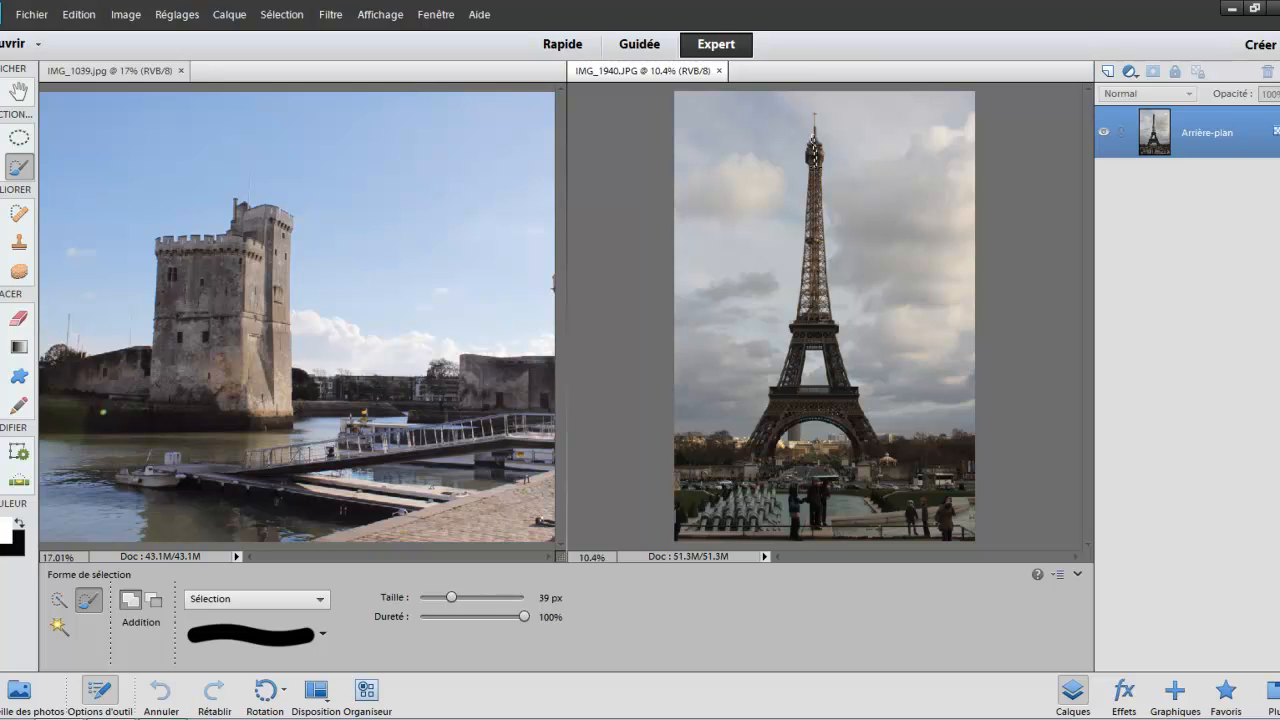
# Step: Try brushing a selection down the Eiffel Tower, enlarging the brush to 57 px, and undo the strokes
pyautogui.click(813, 150)
pyautogui.moveTo(447, 603); pyautogui.dragTo(459, 603)
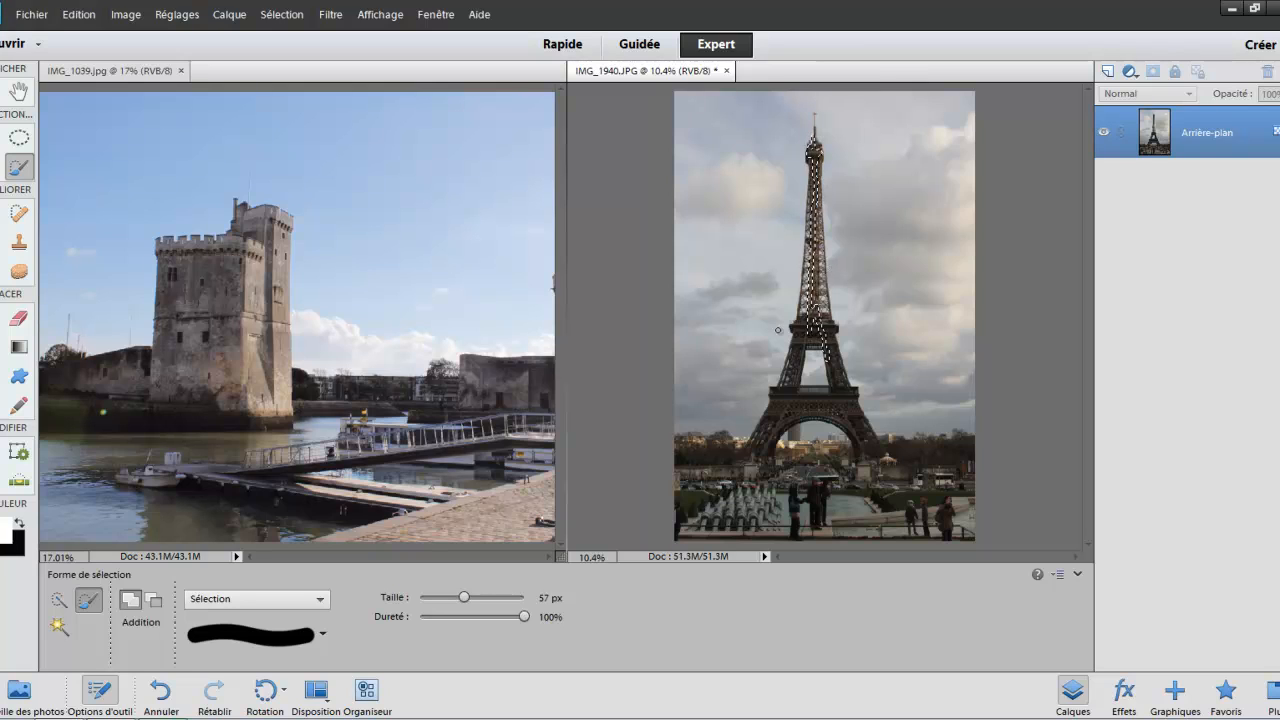
pyautogui.hotkey('ctrl', 'z')
pyautogui.hotkey('ctrl', 'z')
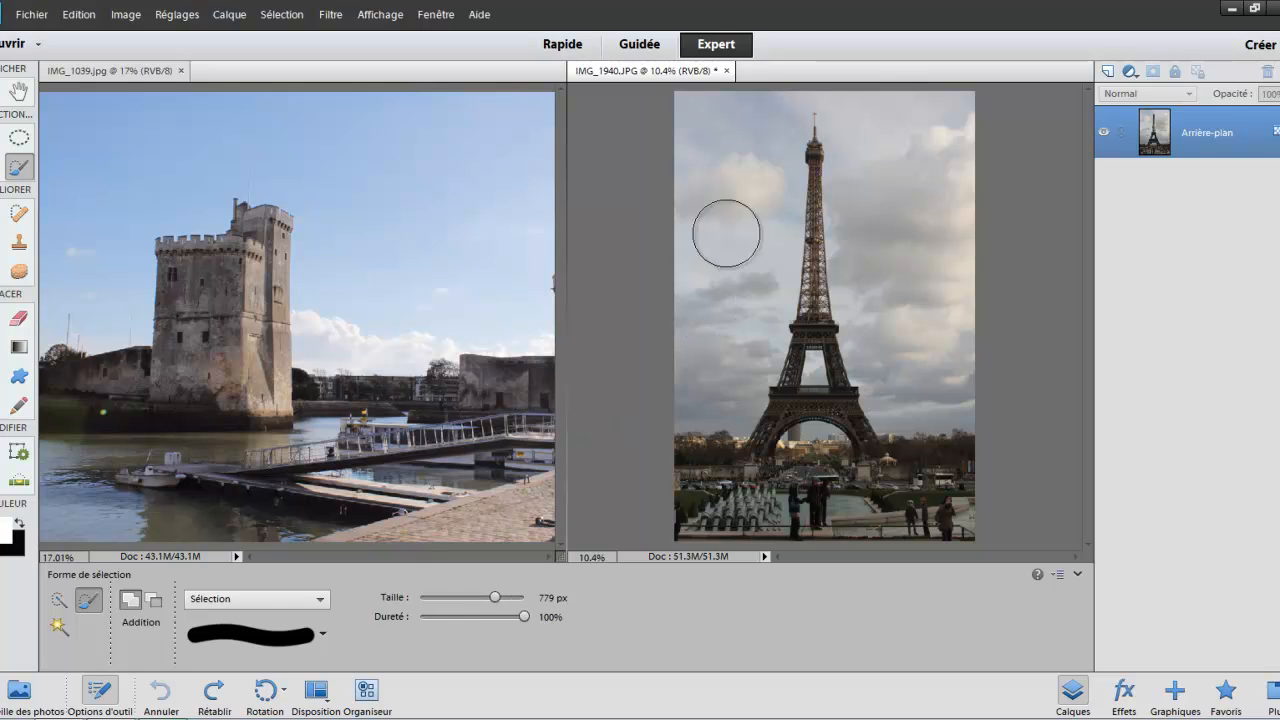
# Step: Brush a selection over the sky on both sides of the Eiffel Tower with a 779 px brush
pyautogui.moveTo(708, 168)
pyautogui.mouseDown()
pyautogui.moveTo(704, 120)
pyautogui.moveTo(688, 113)
pyautogui.moveTo(716, 191)
pyautogui.moveTo(691, 288)
pyautogui.moveTo(697, 207)
pyautogui.moveTo(692, 365)
pyautogui.moveTo(746, 124)
pyautogui.moveTo(820, 68)
pyautogui.mouseUp()
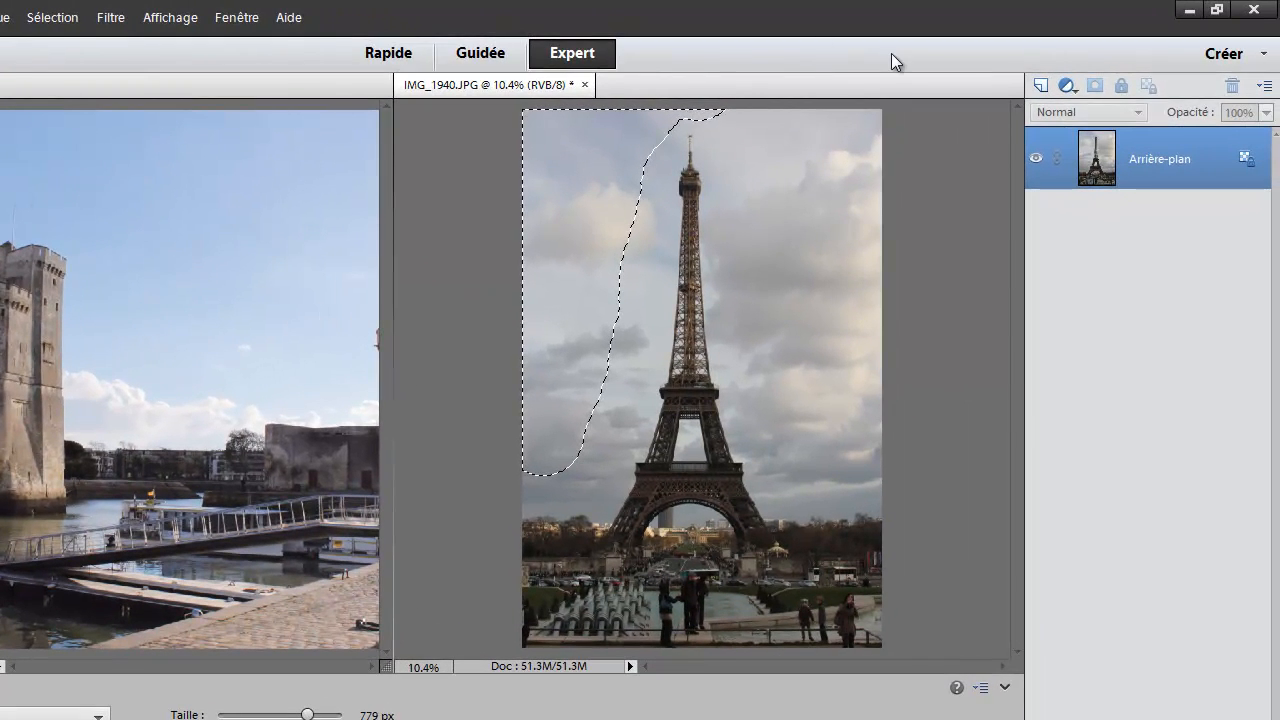
pyautogui.moveTo(746, 104)
pyautogui.mouseDown()
pyautogui.moveTo(764, 145)
pyautogui.moveTo(797, 169)
pyautogui.moveTo(811, 102)
pyautogui.moveTo(881, 138)
pyautogui.moveTo(842, 233)
pyautogui.moveTo(840, 274)
pyautogui.mouseUp()
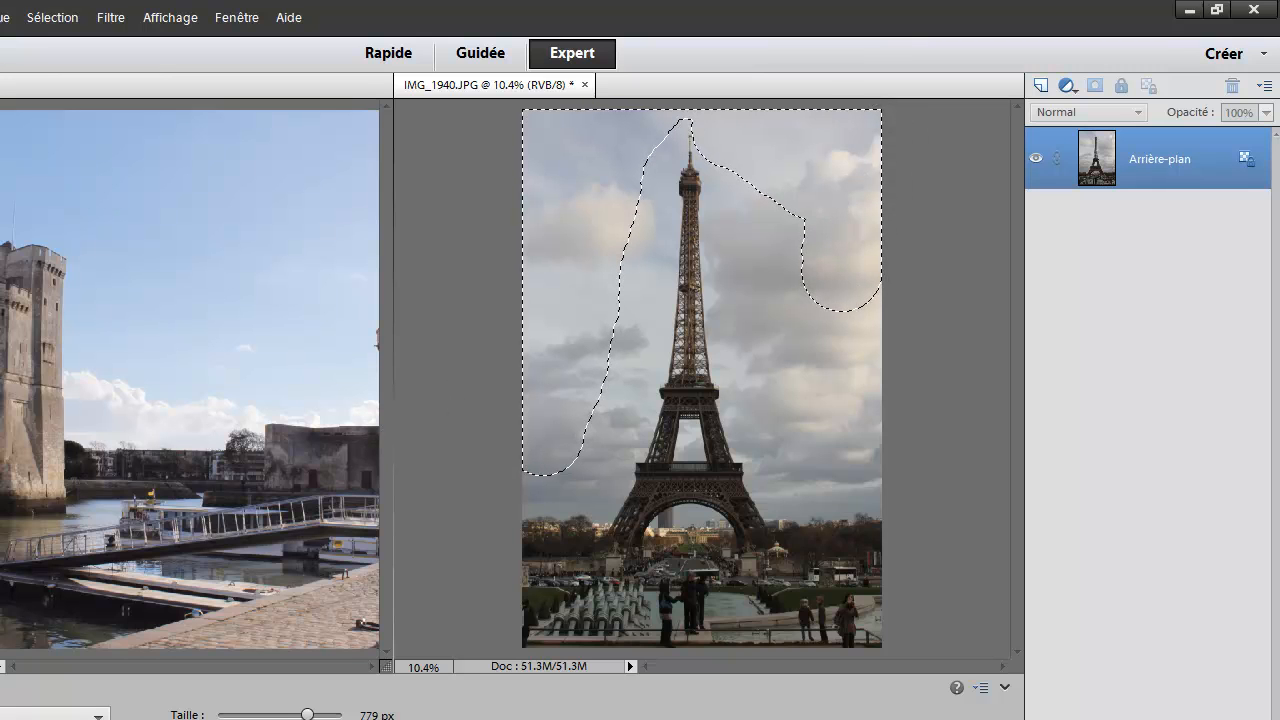
# Step: Add the remaining sky areas around the tower to the selection with the Magic Wand, raising its tolerance to 84
pyautogui.click(45, 633)
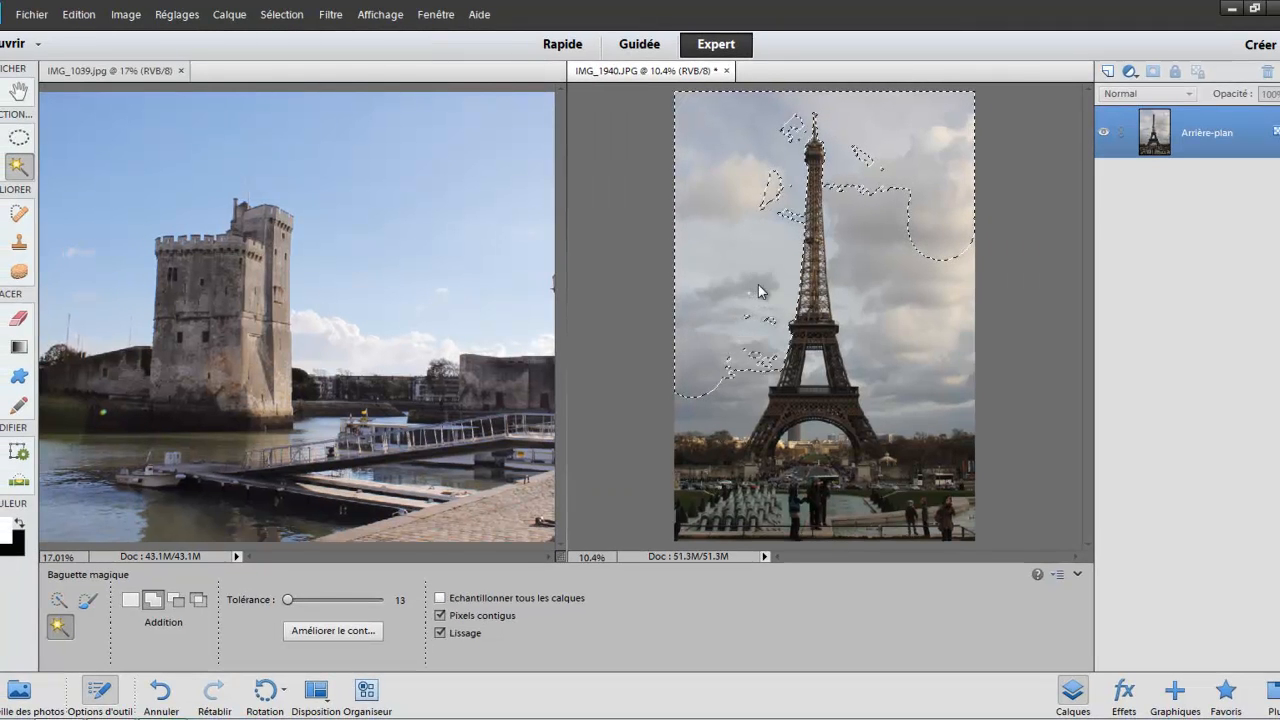
pyautogui.click(914, 312)
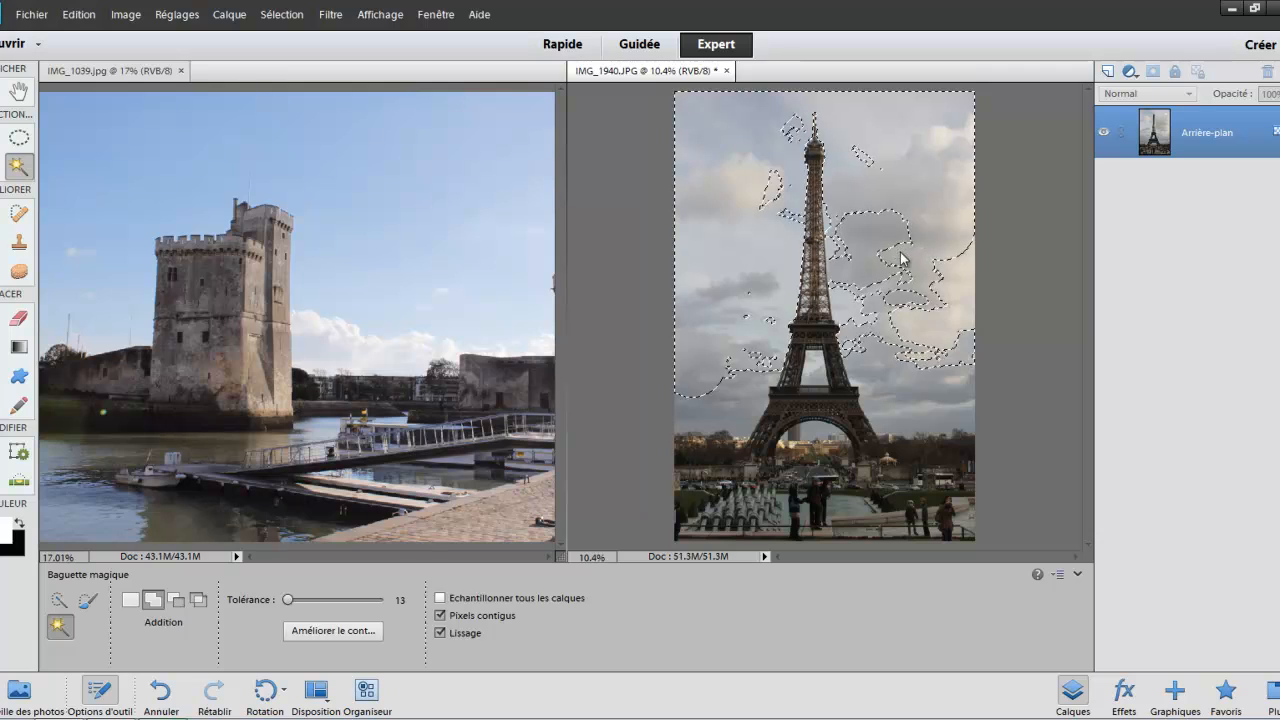
pyautogui.click(901, 256)
pyautogui.click(917, 306)
pyautogui.click(954, 331)
pyautogui.click(954, 285)
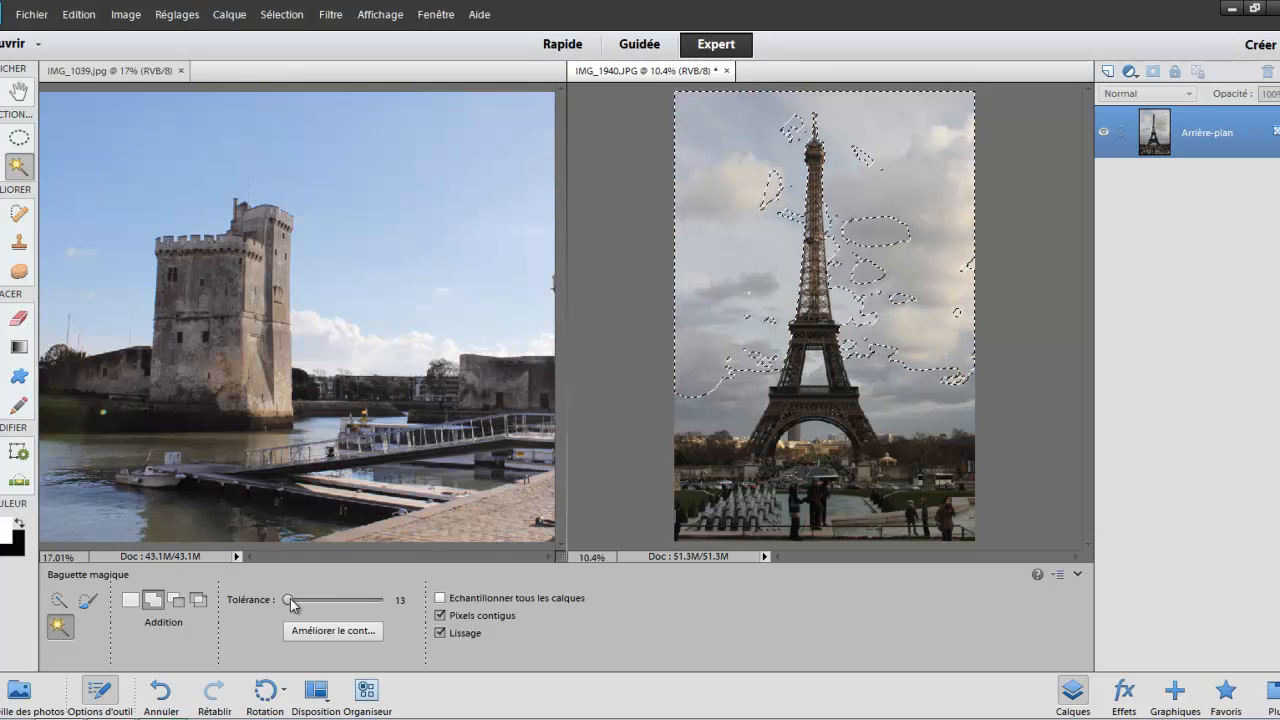
pyautogui.moveTo(292, 604); pyautogui.dragTo(318, 604)
pyautogui.click(916, 411)
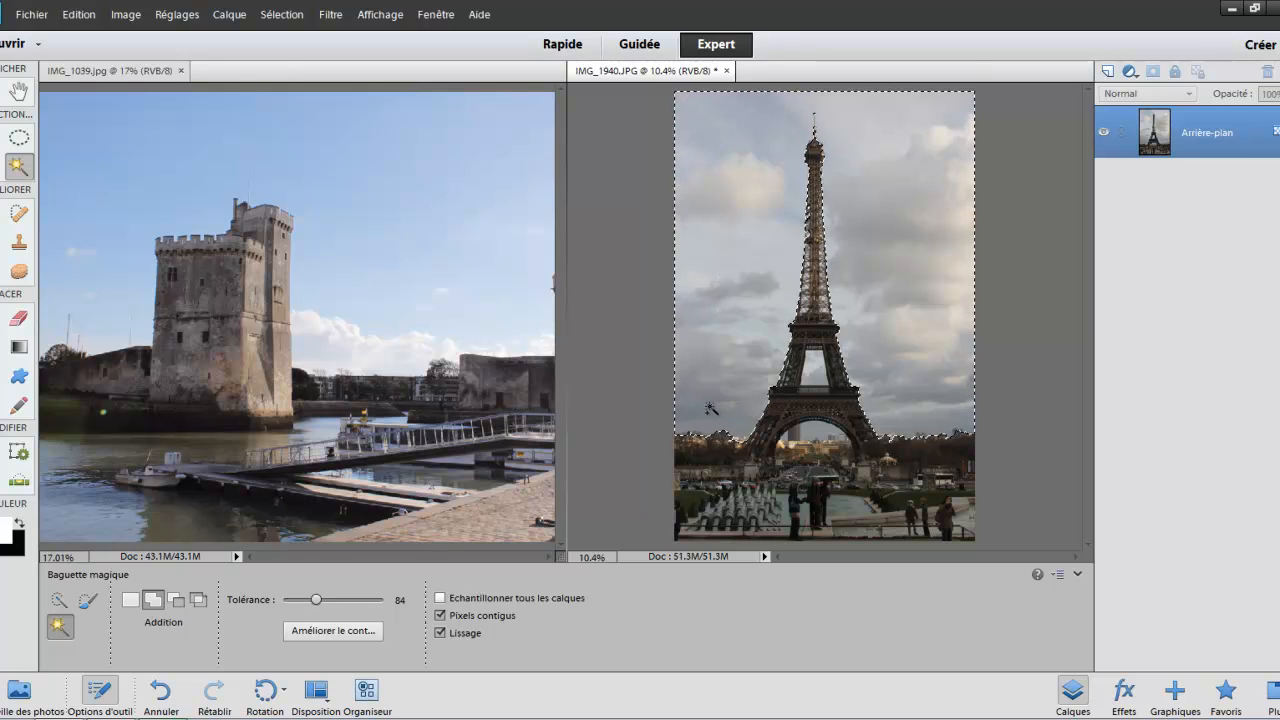
# Step: Add the trees, fountains and ground around the tower's base to the selection with a 12 px Quick Selection brush
pyautogui.click(62, 600)
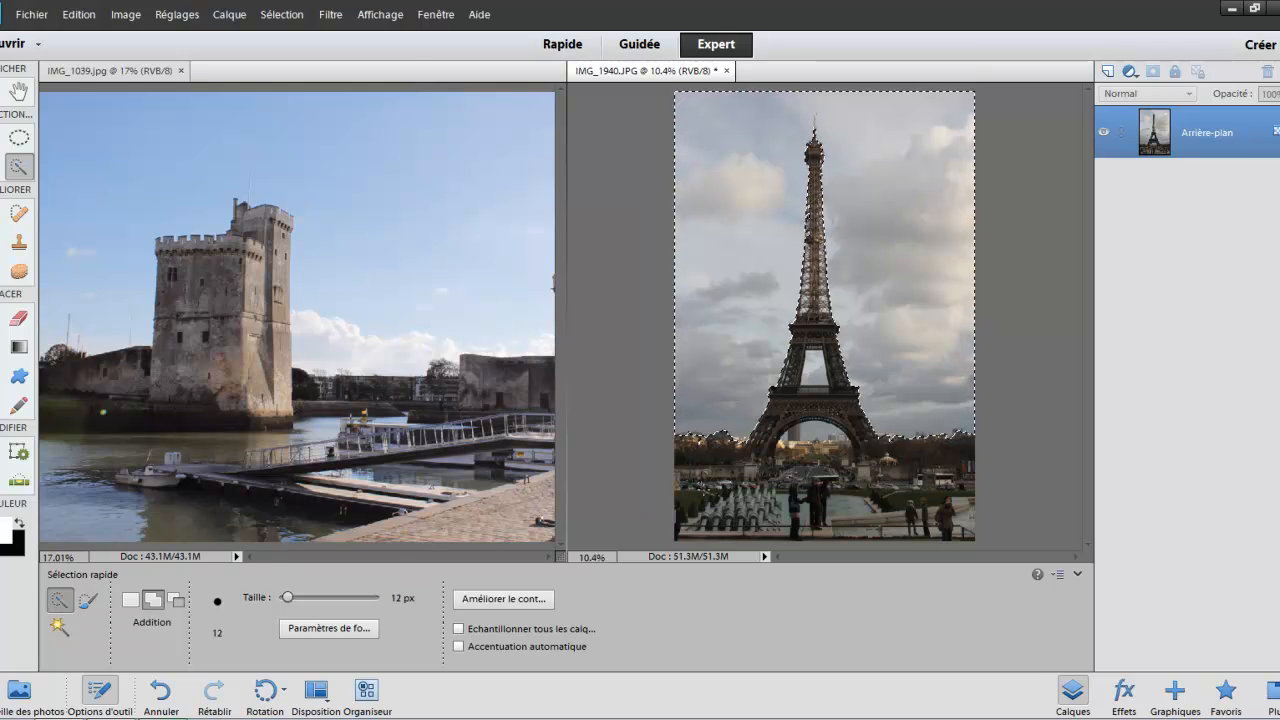
pyautogui.moveTo(708, 488)
pyautogui.mouseDown()
pyautogui.moveTo(717, 525)
pyautogui.moveTo(948, 517)
pyautogui.moveTo(967, 500)
pyautogui.moveTo(953, 455)
pyautogui.mouseUp()
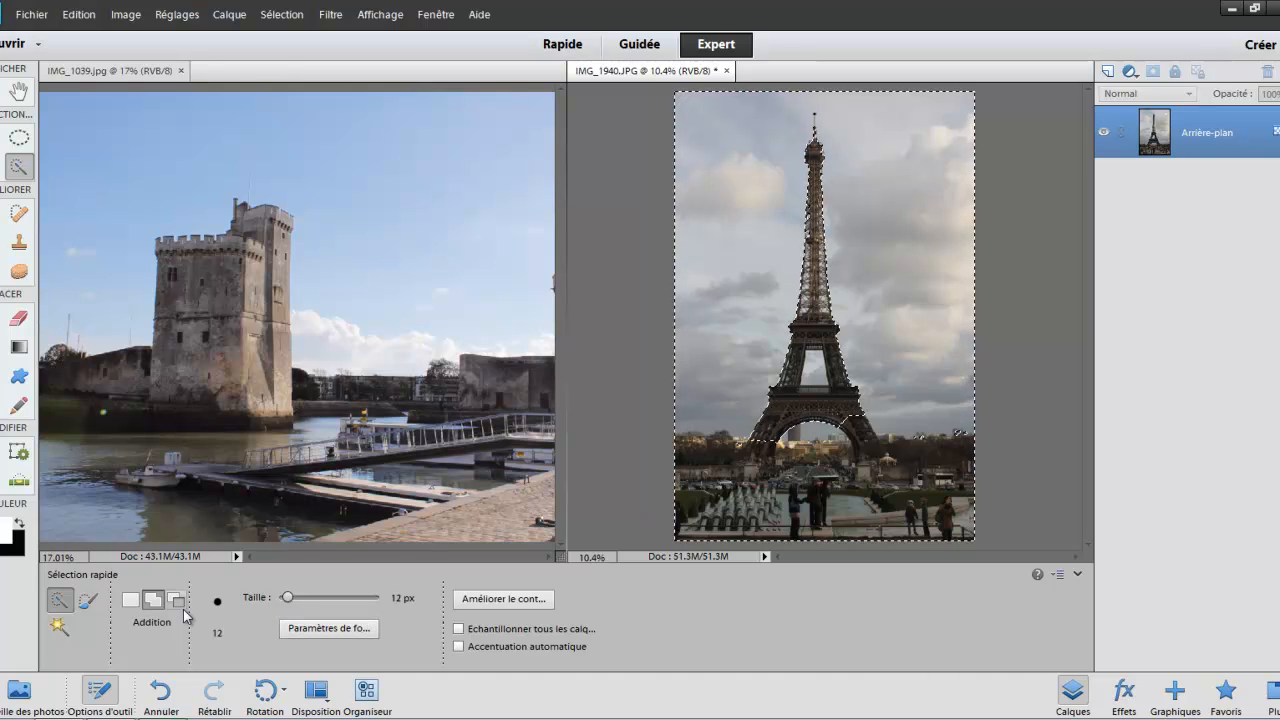
# Step: Set the Selection Brush to Masque mode with a brush size of 46 px
pyautogui.click(88, 602)
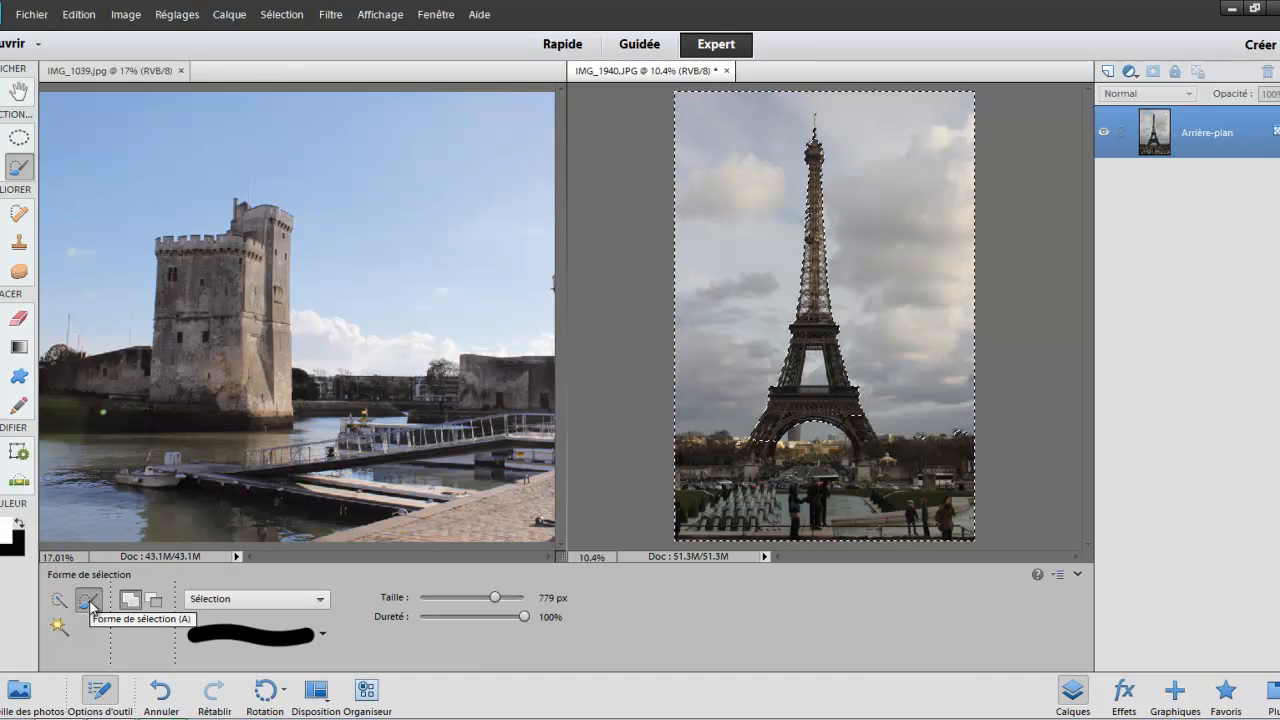
pyautogui.click(323, 598)
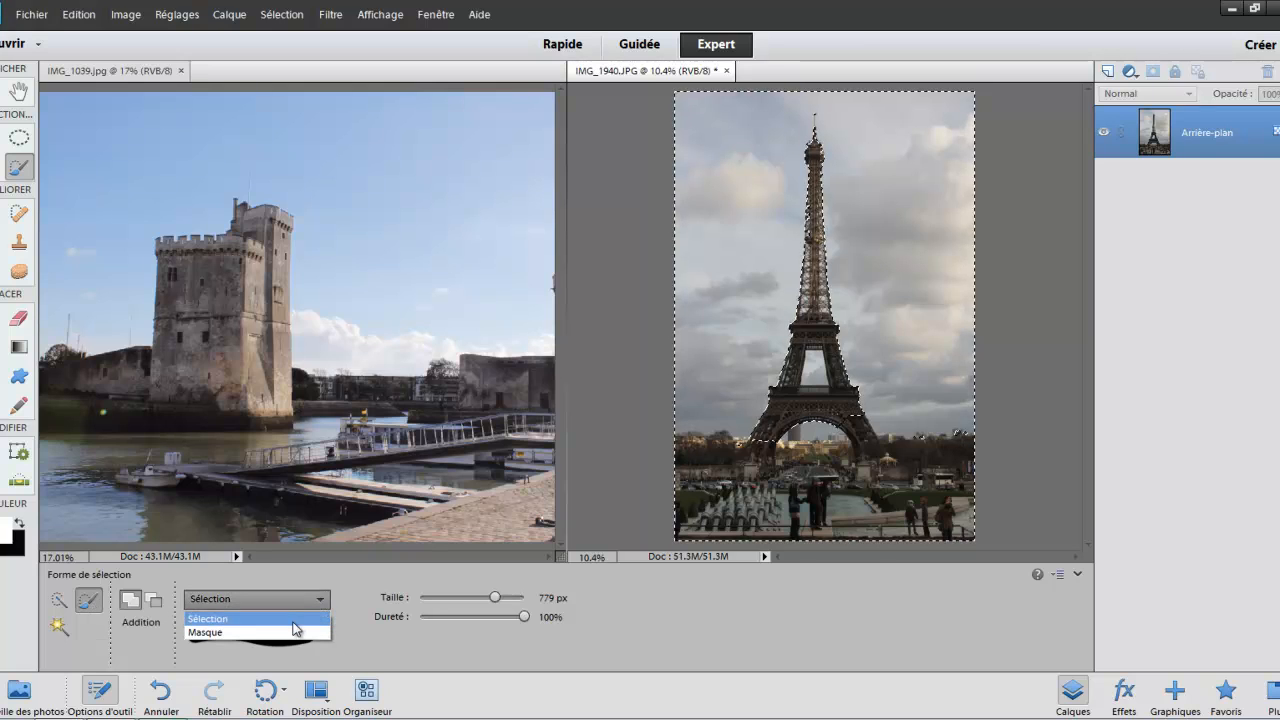
pyautogui.click(293, 633)
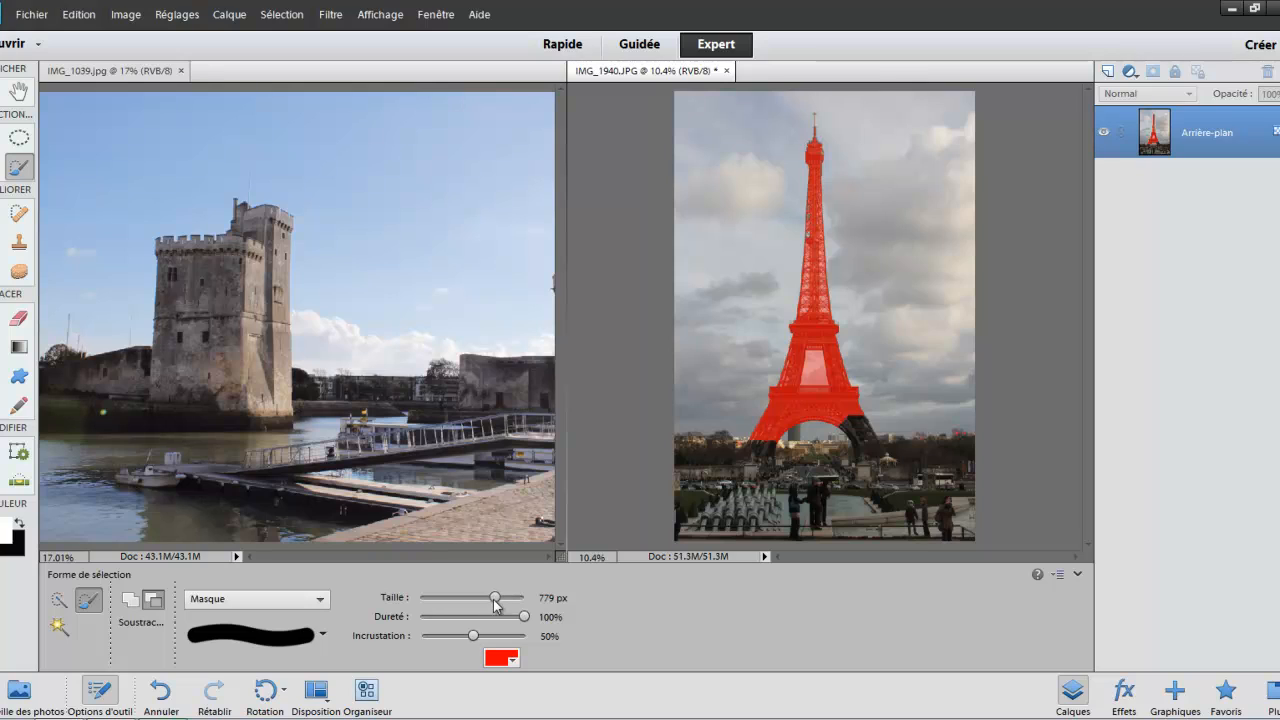
pyautogui.moveTo(494, 597); pyautogui.dragTo(434, 598)
pyautogui.moveTo(441, 598); pyautogui.dragTo(459, 598)
# Step: Paint the red mask over the unmasked lower parts of the Eiffel Tower's two legs, enlarging the brush to 69 px
pyautogui.hotkey('ctrl', '+')
pyautogui.hotkey('ctrl', '+')
pyautogui.hotkey('ctrl', '+')
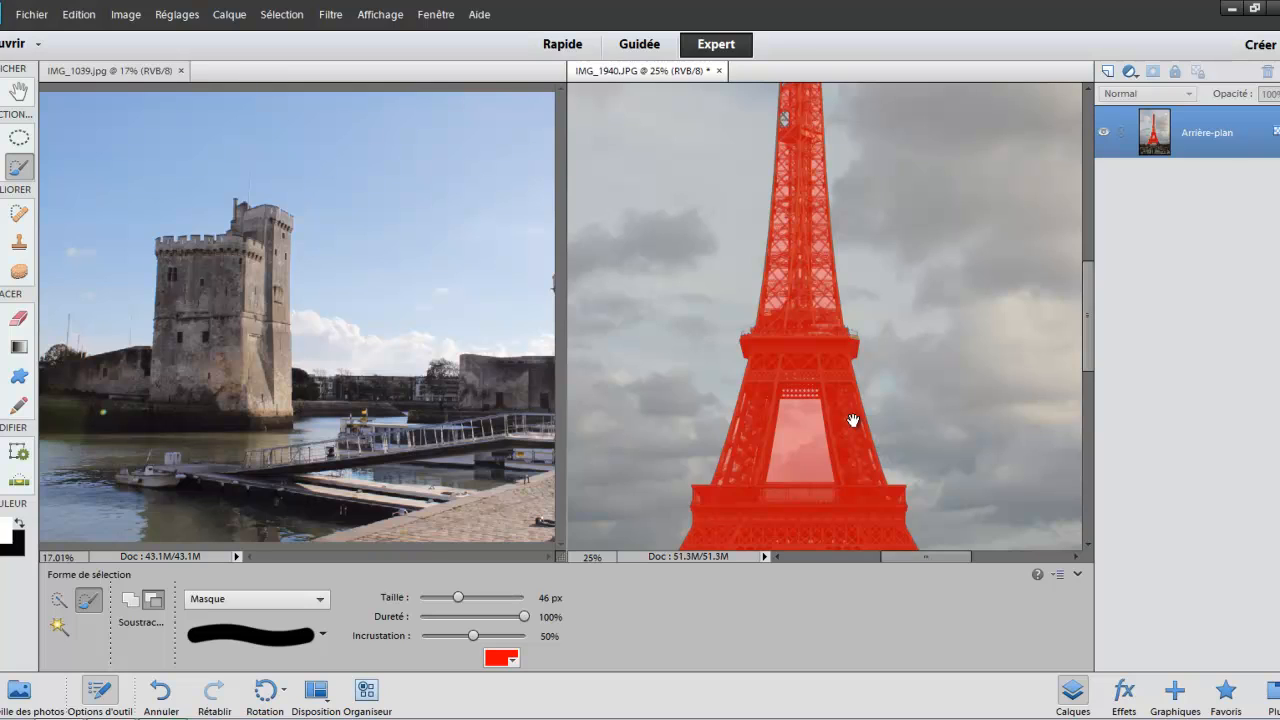
pyautogui.moveTo(852, 420); pyautogui.dragTo(810, 236)
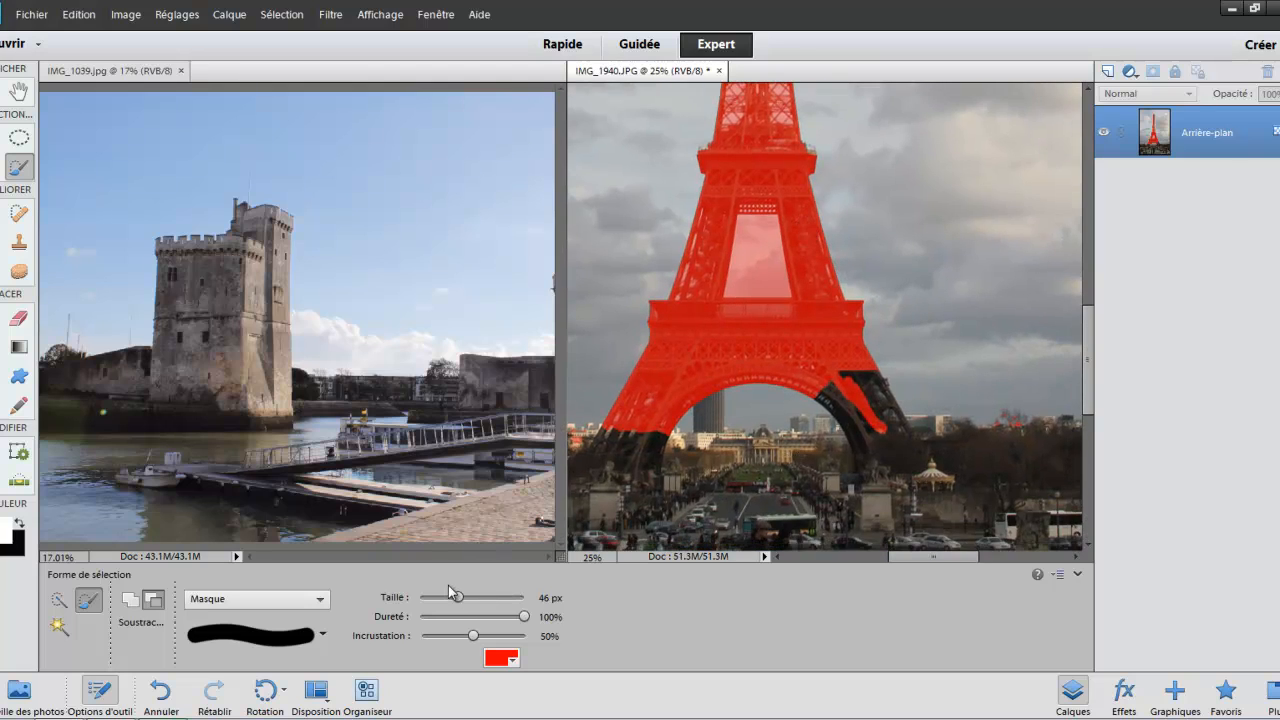
pyautogui.moveTo(458, 598)
pyautogui.mouseDown()
pyautogui.moveTo(492, 597)
pyautogui.moveTo(469, 597)
pyautogui.mouseUp()
pyautogui.moveTo(857, 383)
pyautogui.mouseDown()
pyautogui.moveTo(832, 385)
pyautogui.moveTo(841, 400)
pyautogui.moveTo(827, 394)
pyautogui.moveTo(865, 465)
pyautogui.moveTo(930, 465)
pyautogui.moveTo(872, 379)
pyautogui.moveTo(862, 406)
pyautogui.moveTo(880, 455)
pyautogui.moveTo(902, 452)
pyautogui.moveTo(888, 425)
pyautogui.moveTo(889, 442)
pyautogui.mouseUp()
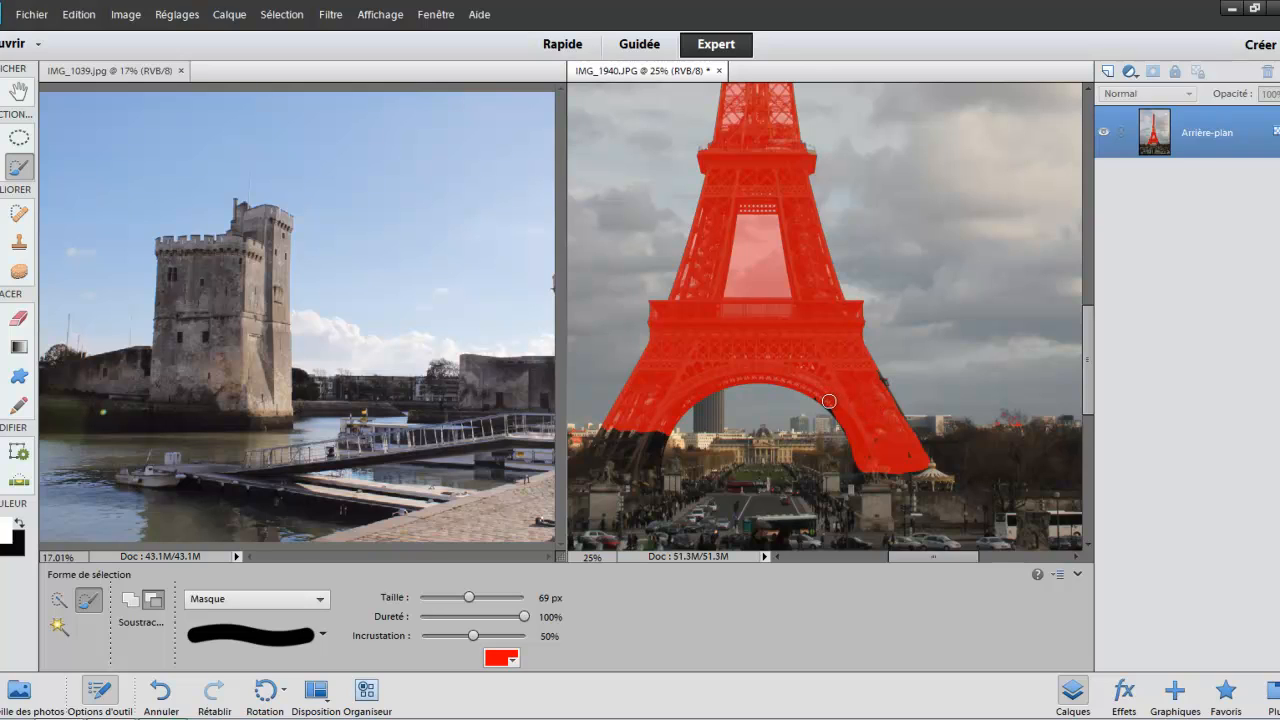
pyautogui.moveTo(658, 428)
pyautogui.mouseDown()
pyautogui.moveTo(651, 473)
pyautogui.moveTo(588, 468)
pyautogui.moveTo(616, 429)
pyautogui.moveTo(607, 460)
pyautogui.moveTo(643, 446)
pyautogui.moveTo(643, 431)
pyautogui.moveTo(630, 453)
pyautogui.moveTo(631, 434)
pyautogui.moveTo(609, 465)
pyautogui.mouseUp()
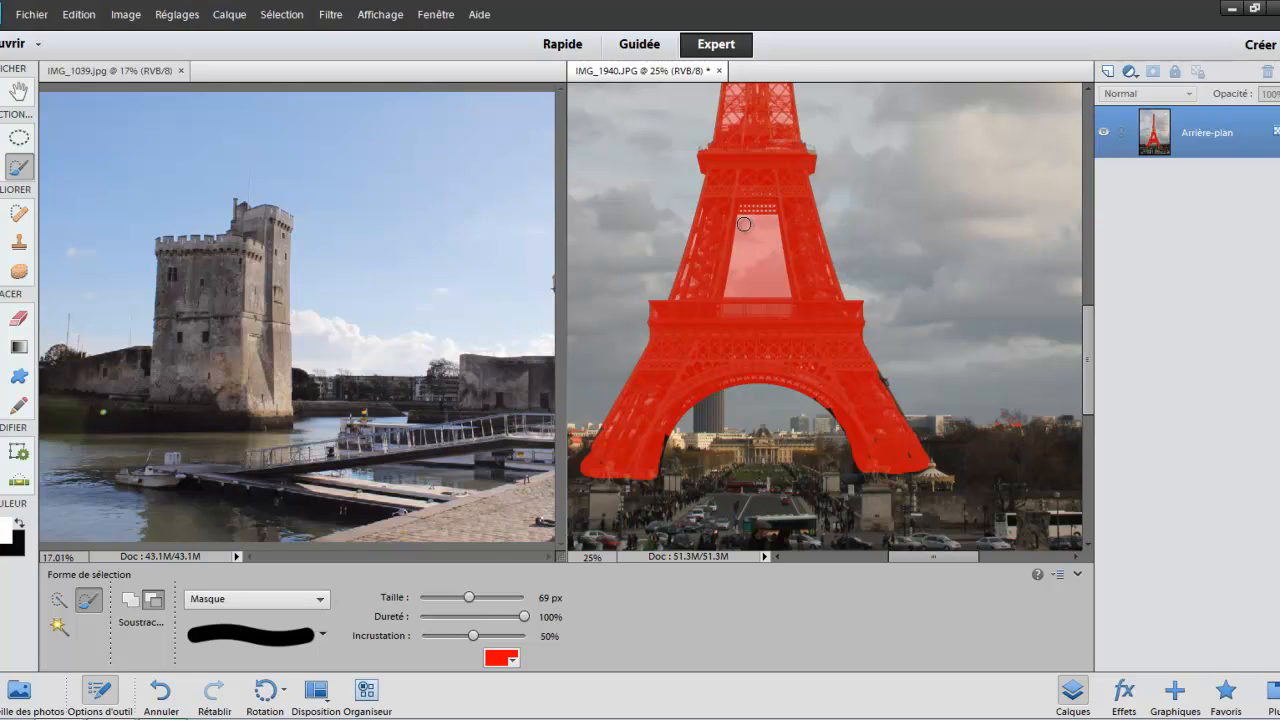
# Step: Erase the mask from the sky-filled opening between the tower's second and first platforms
pyautogui.press('alt')
pyautogui.moveTo(744, 226)
pyautogui.mouseDown()
pyautogui.moveTo(771, 227)
pyautogui.moveTo(783, 288)
pyautogui.moveTo(733, 284)
pyautogui.moveTo(740, 236)
pyautogui.moveTo(757, 238)
pyautogui.moveTo(760, 270)
pyautogui.moveTo(745, 278)
pyautogui.moveTo(767, 275)
pyautogui.moveTo(766, 251)
pyautogui.moveTo(749, 246)
pyautogui.moveTo(743, 260)
pyautogui.moveTo(770, 284)
pyautogui.moveTo(766, 221)
pyautogui.mouseUp()
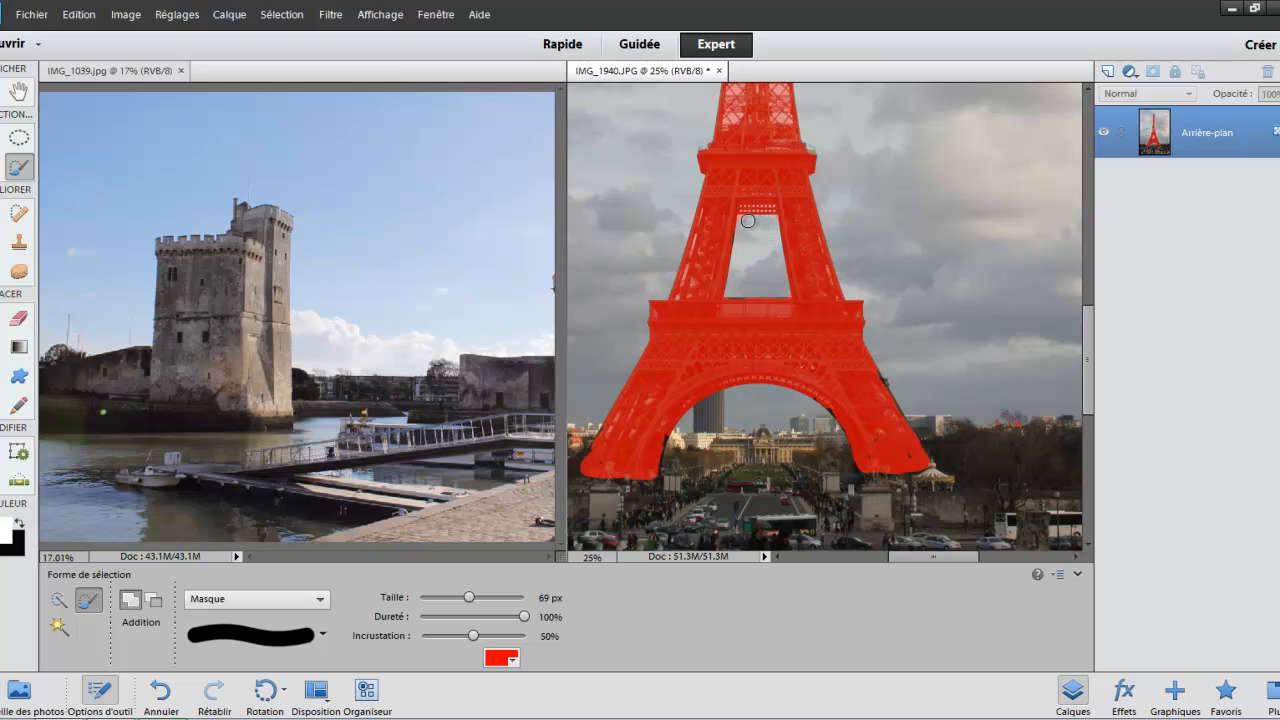
pyautogui.press('alt')
# Step: Paint the mask over the missing parts of the tower's summit and antenna with a 28 px brush
pyautogui.moveTo(905, 207)
pyautogui.mouseDown()
pyautogui.moveTo(923, 420)
pyautogui.moveTo(889, 389)
pyautogui.mouseUp()
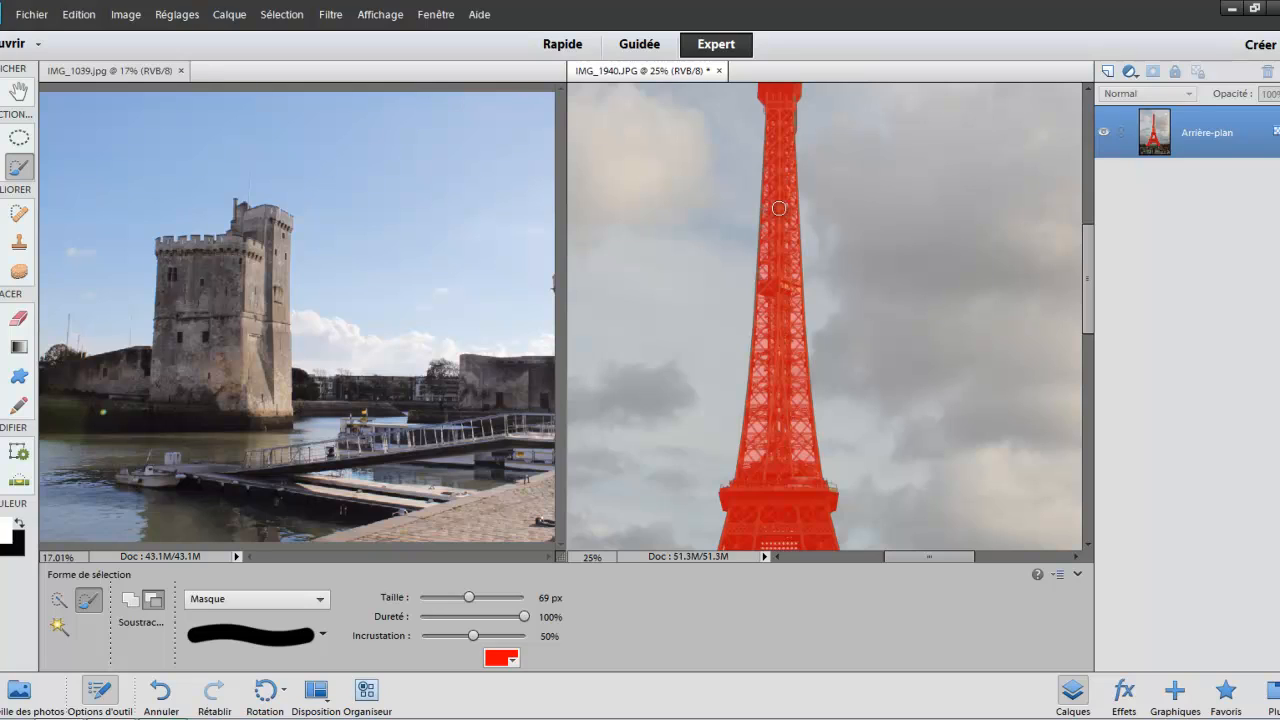
pyautogui.moveTo(779, 208); pyautogui.dragTo(794, 349)
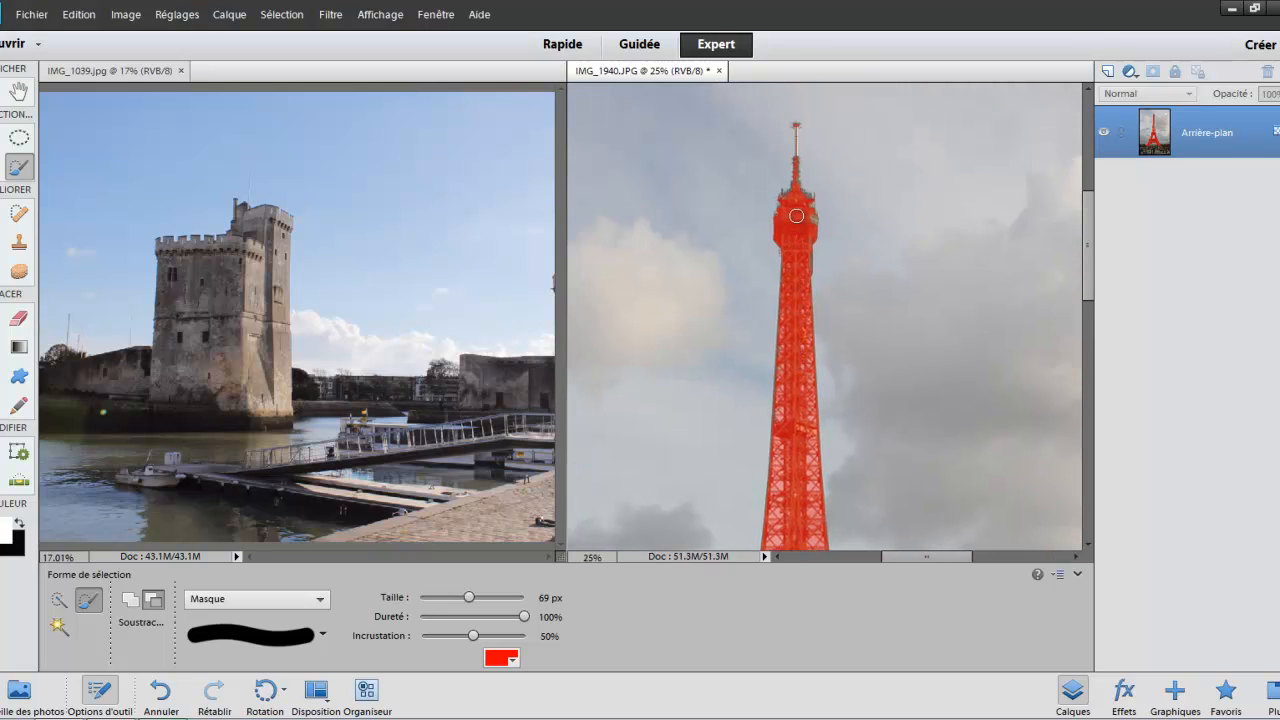
pyautogui.press('alt')
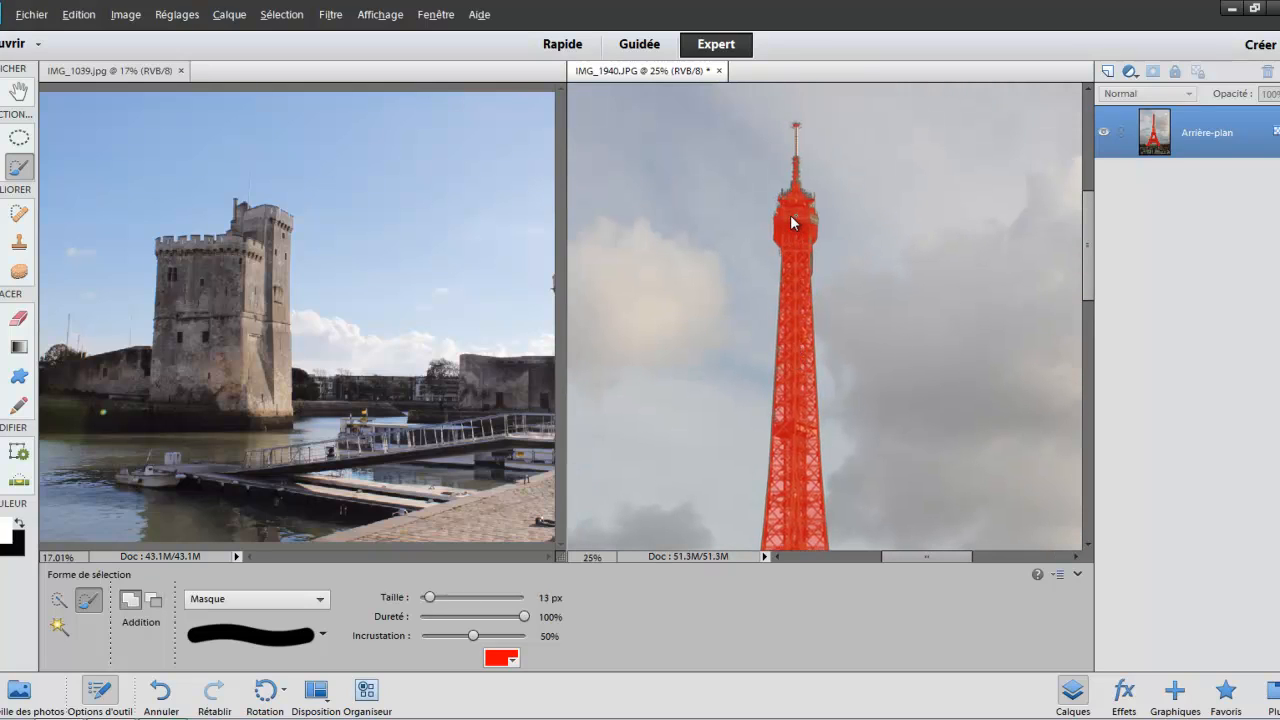
pyautogui.press('alt')
pyautogui.hotkey('ctrl', '=')
pyautogui.hotkey('ctrl', '=')
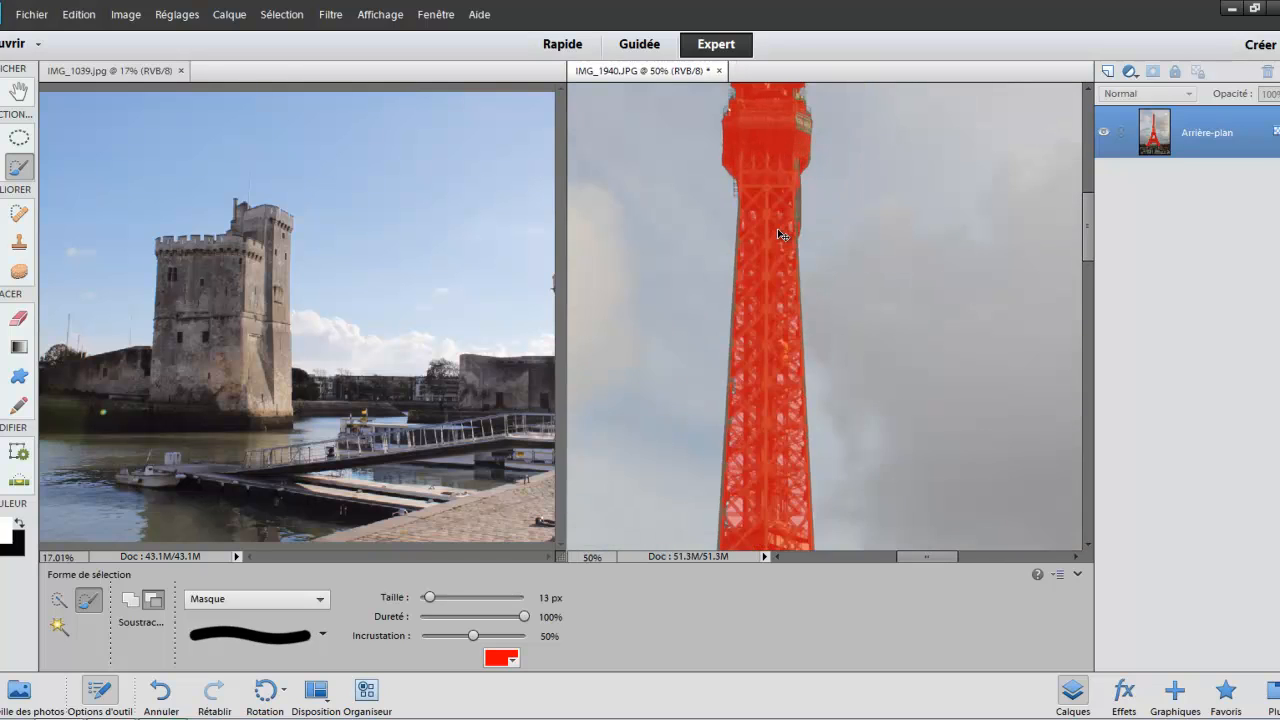
pyautogui.hotkey('ctrl', '=')
pyautogui.moveTo(778, 231); pyautogui.dragTo(794, 380)
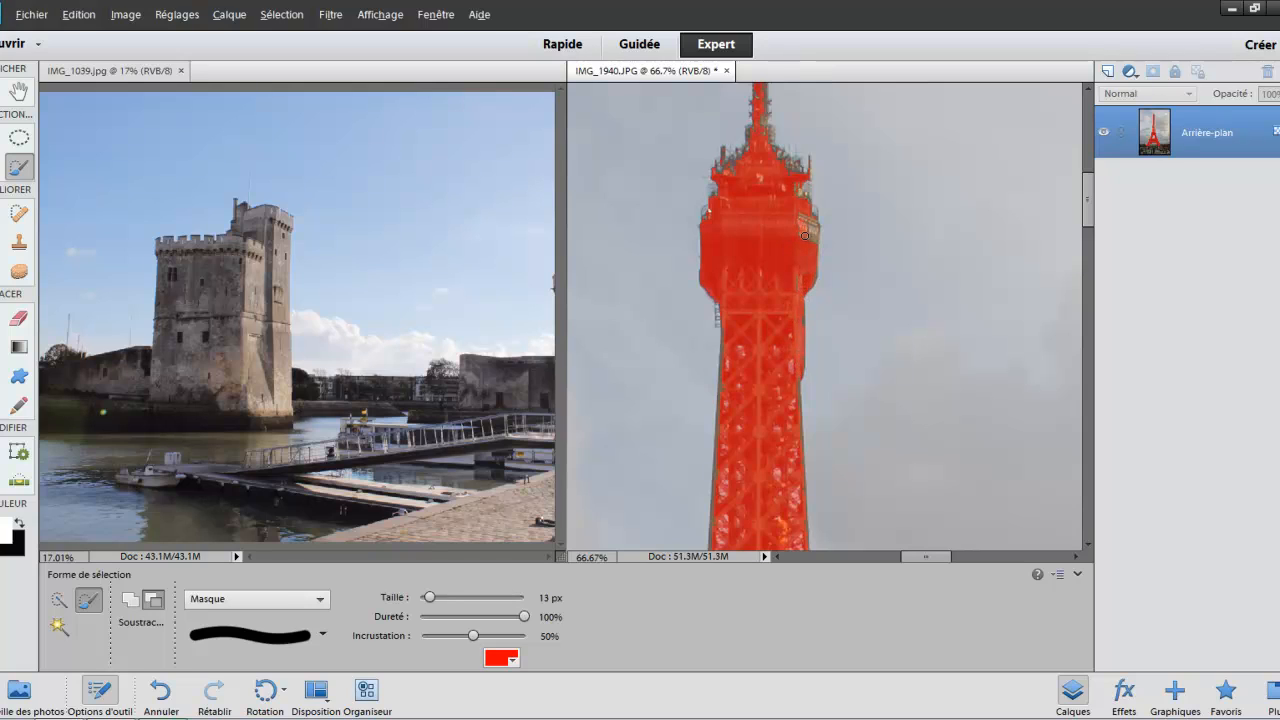
pyautogui.press(']')
pyautogui.press(']')
pyautogui.press(']')
pyautogui.moveTo(780, 161); pyautogui.dragTo(774, 230)
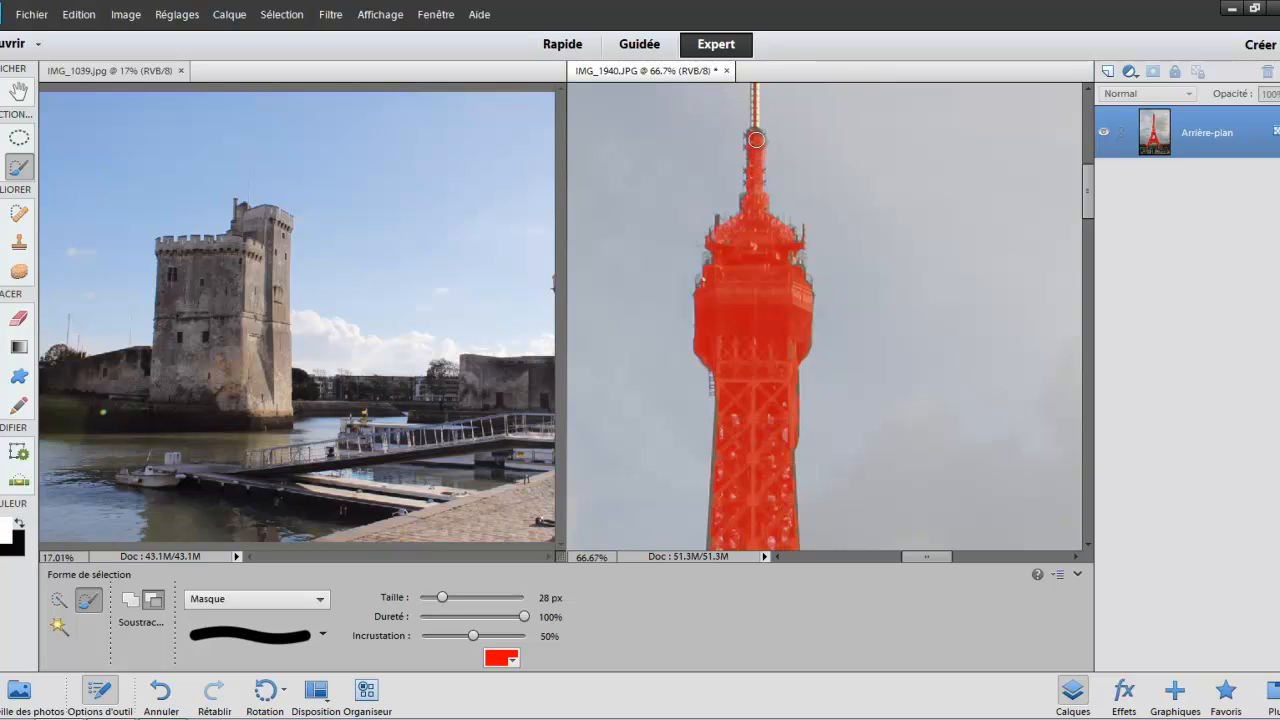
pyautogui.scroll(2, 751, 177)
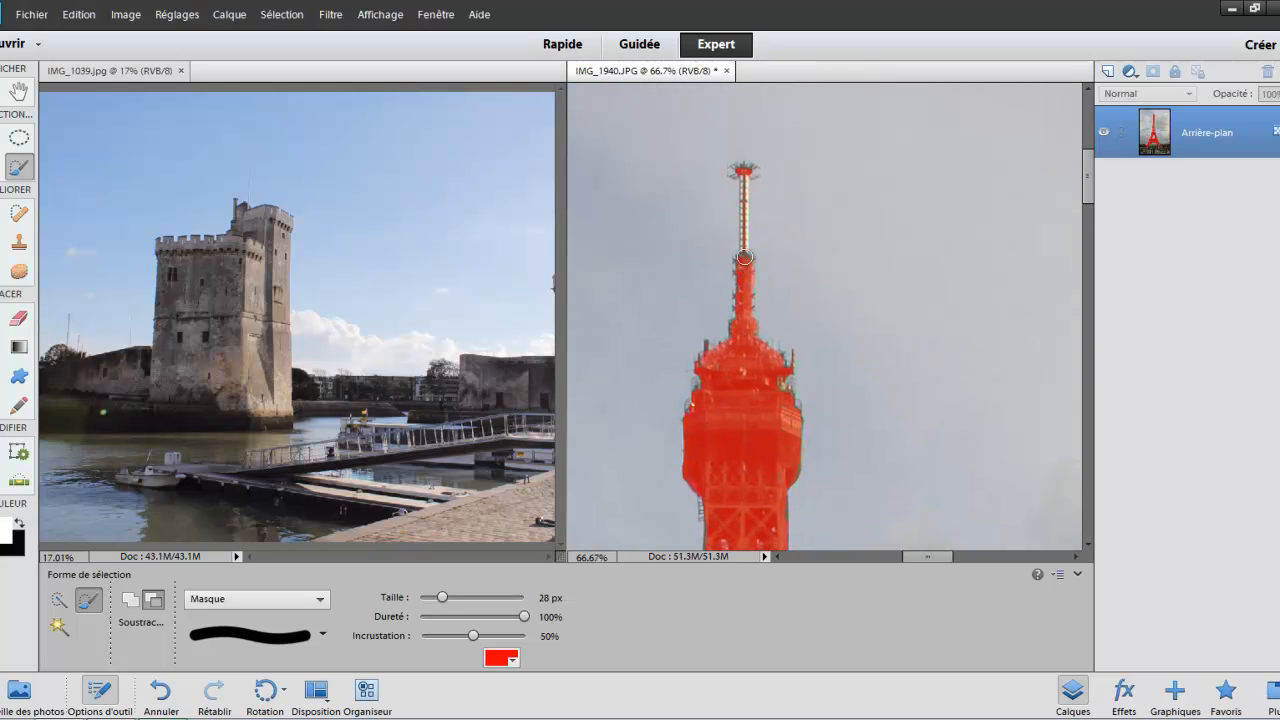
pyautogui.moveTo(737, 263)
pyautogui.mouseDown()
pyautogui.moveTo(746, 183)
pyautogui.moveTo(759, 256)
pyautogui.mouseUp()
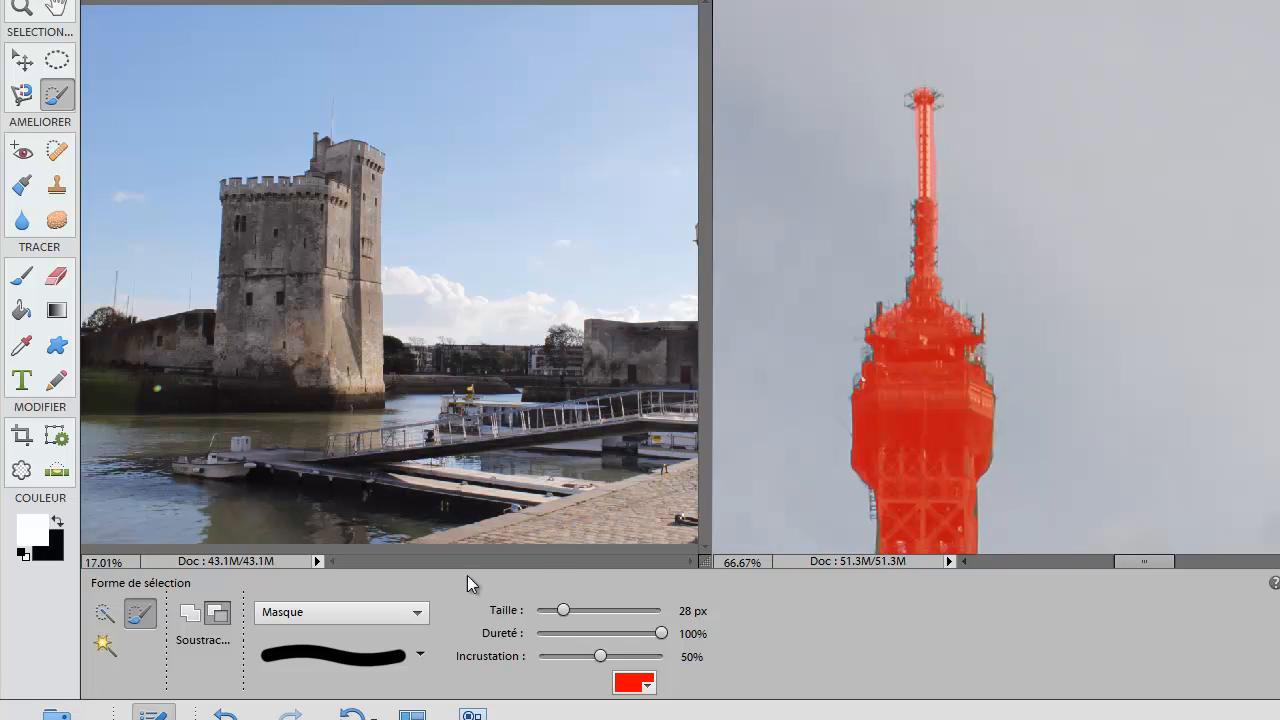
# Step: Switch the Selection Brush back to Sélection mode to turn the painted mask into a selection outline
pyautogui.click(418, 612)
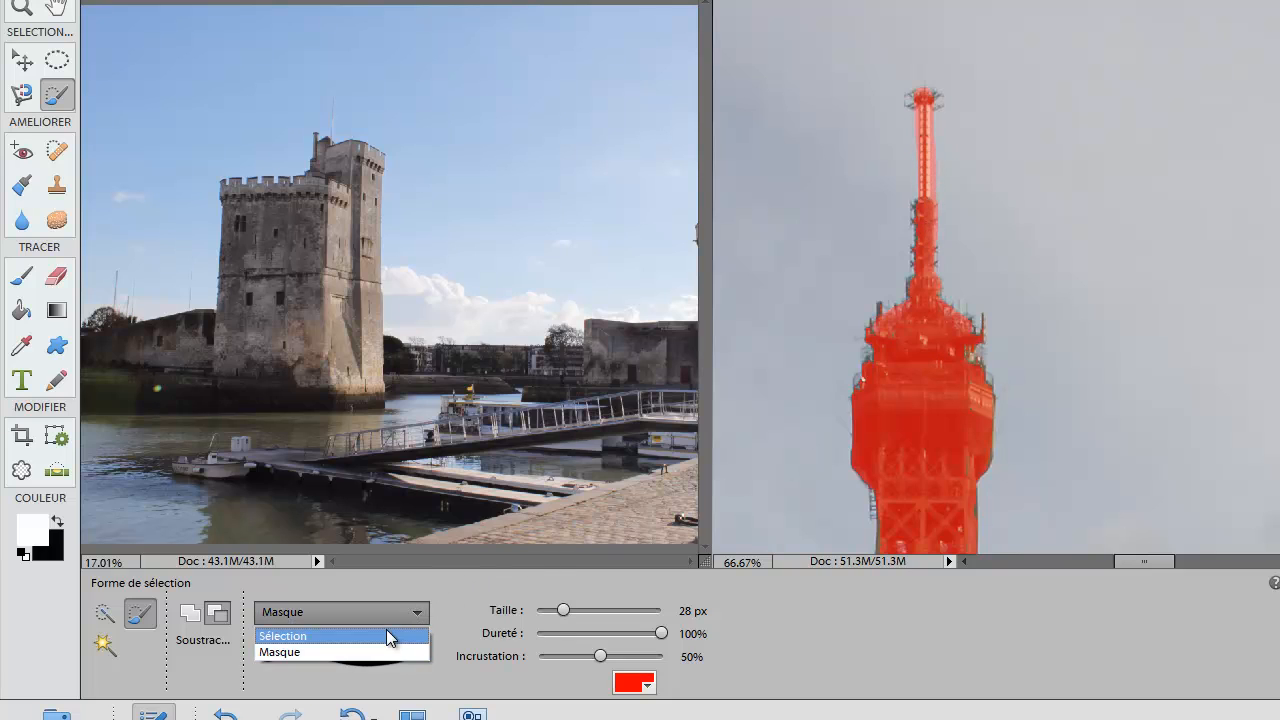
pyautogui.click(389, 636)
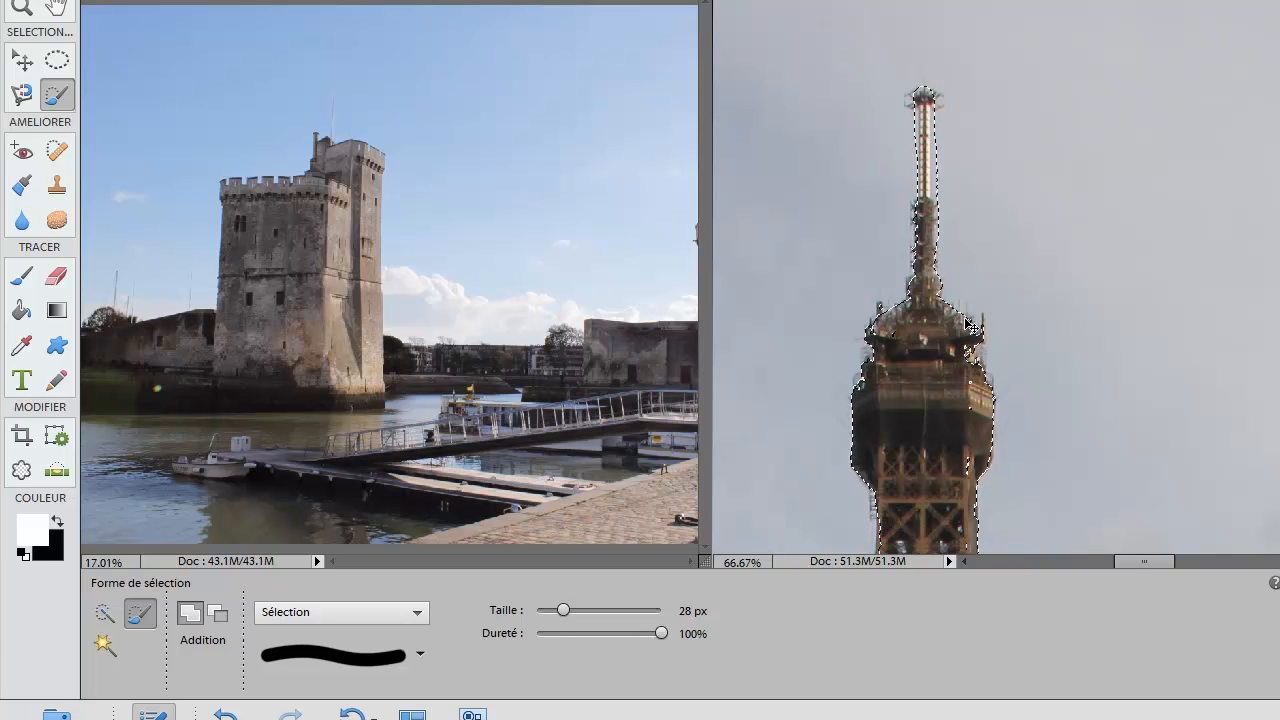
pyautogui.click(21, 8)
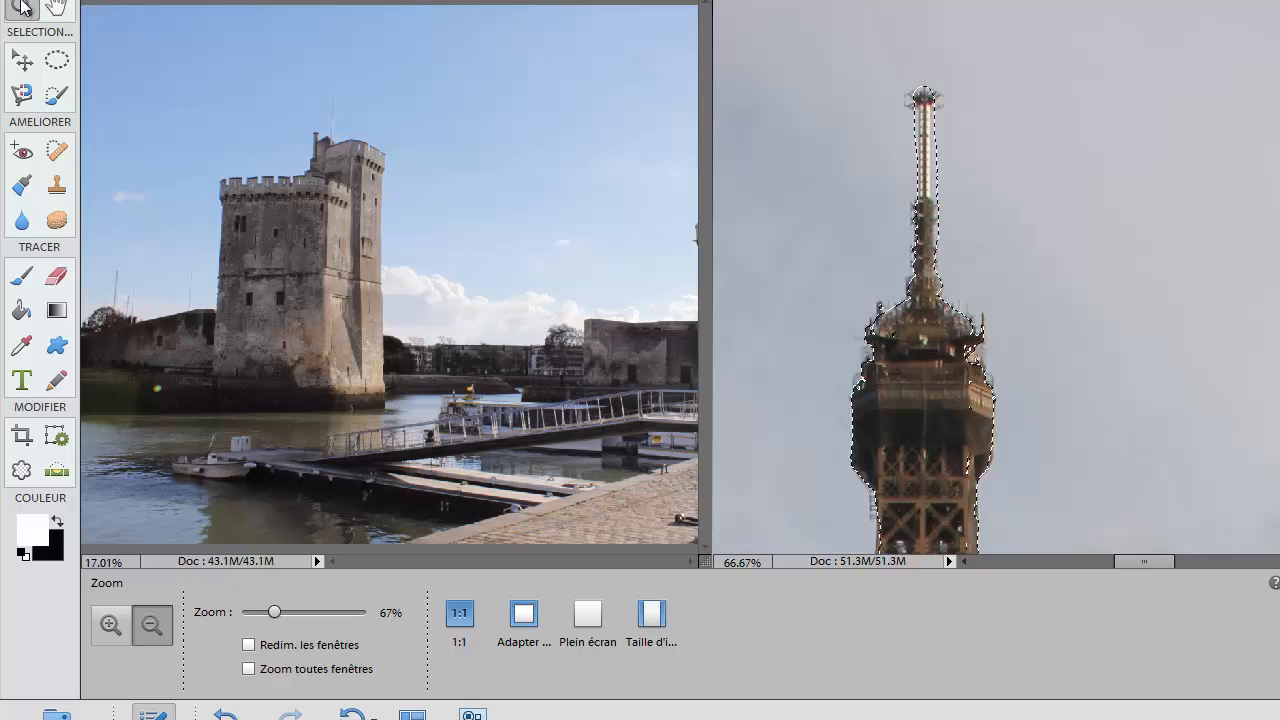
pyautogui.click(1044, 209)
pyautogui.click(1020, 271)
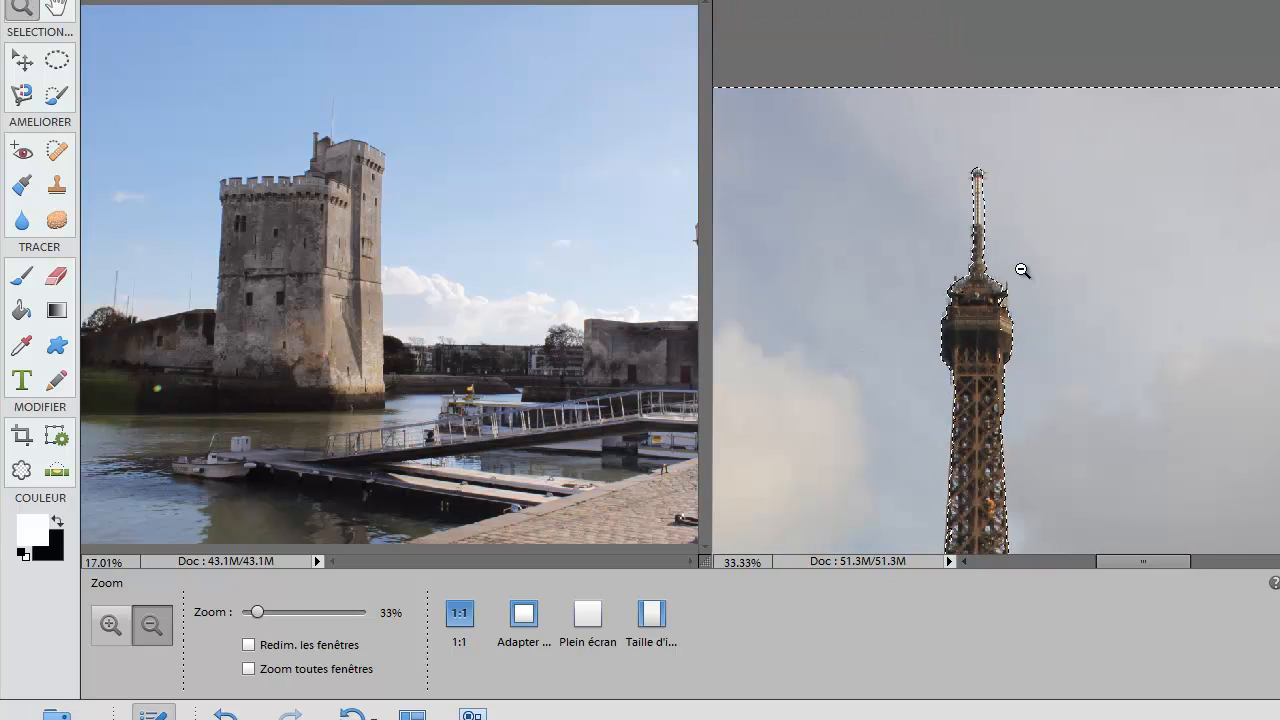
pyautogui.moveTo(1008, 397); pyautogui.dragTo(1020, 263)
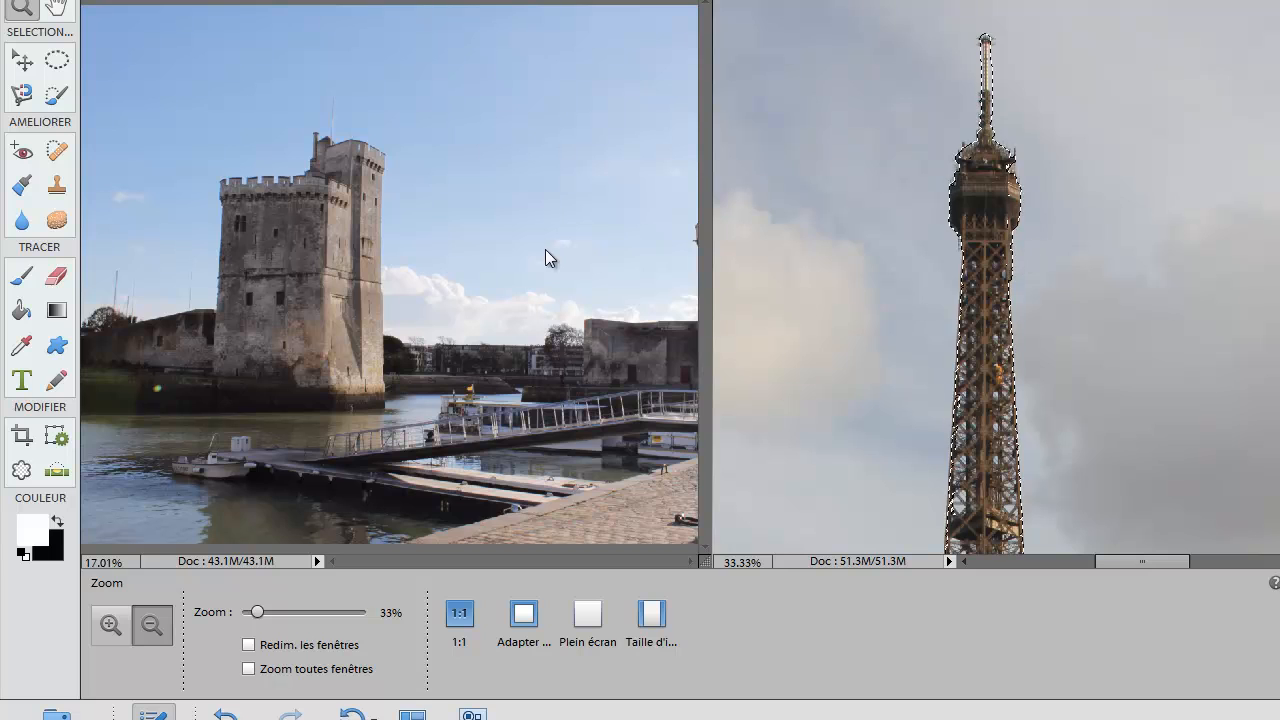
# Step: Open Améliorer le contour from the Quick Selection tool, enable Rayon dynamique and set the radius to 4.1 px
pyautogui.click(56, 96)
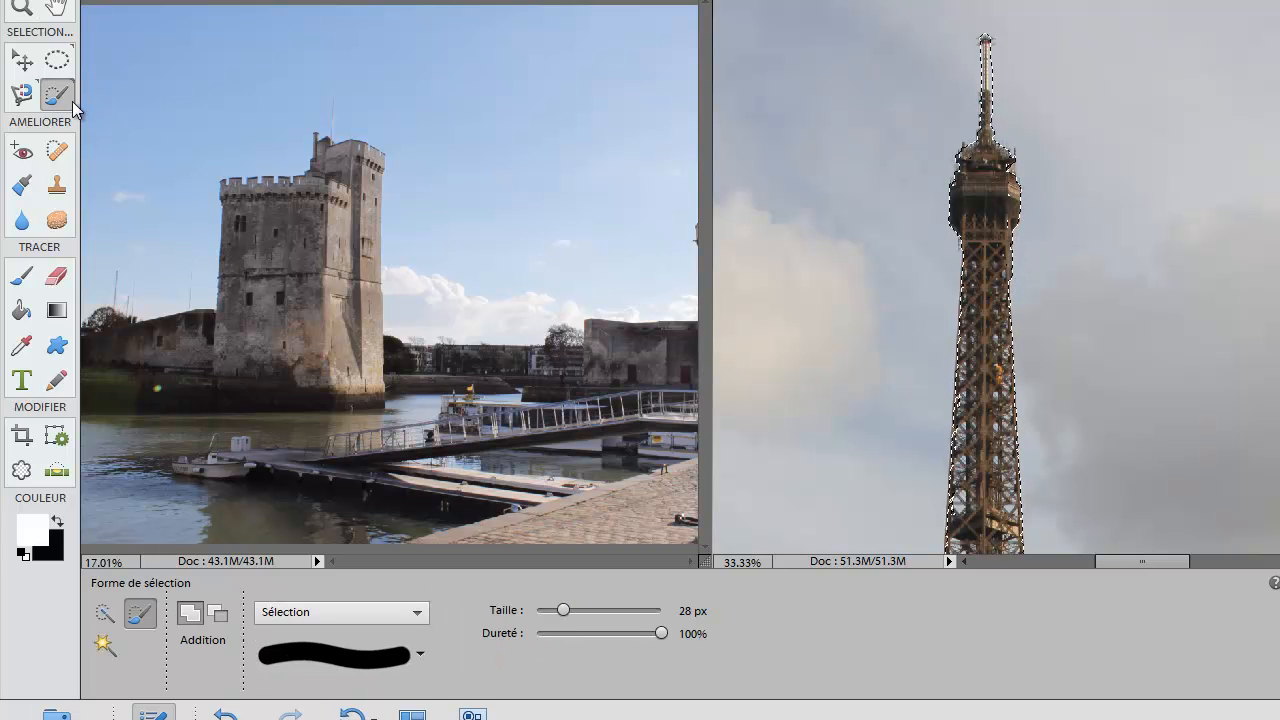
pyautogui.click(104, 614)
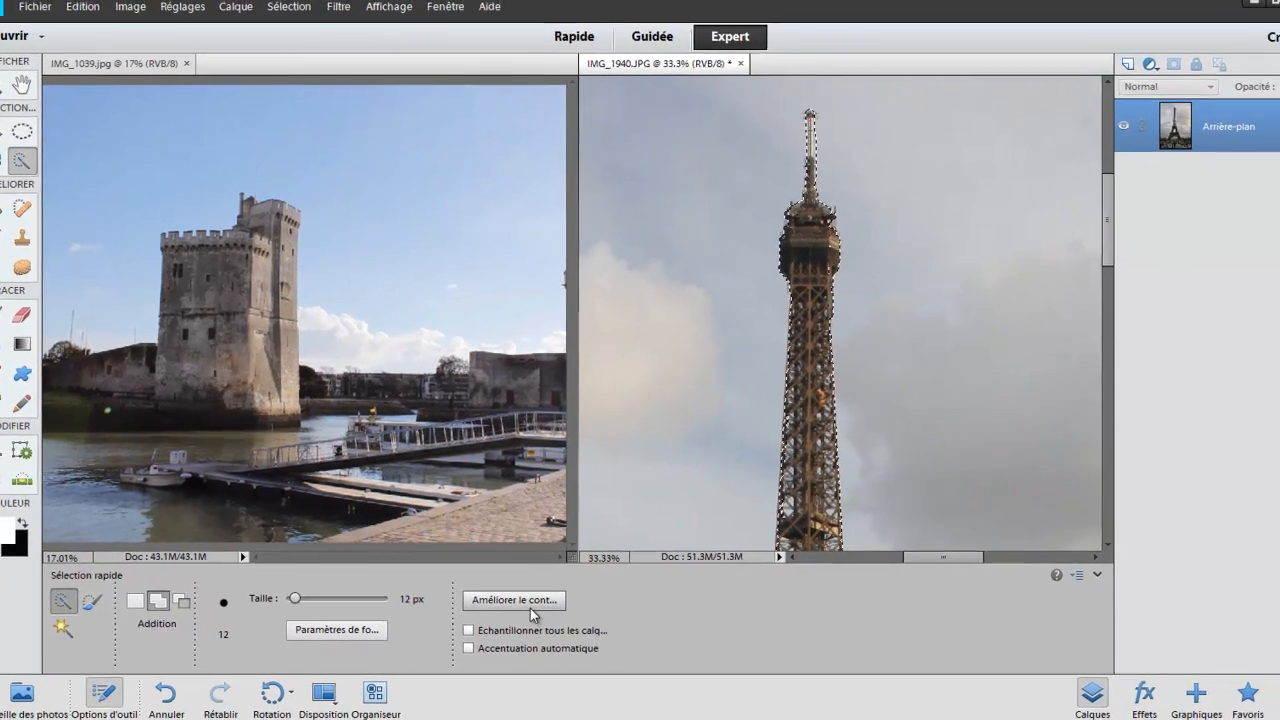
pyautogui.click(636, 611)
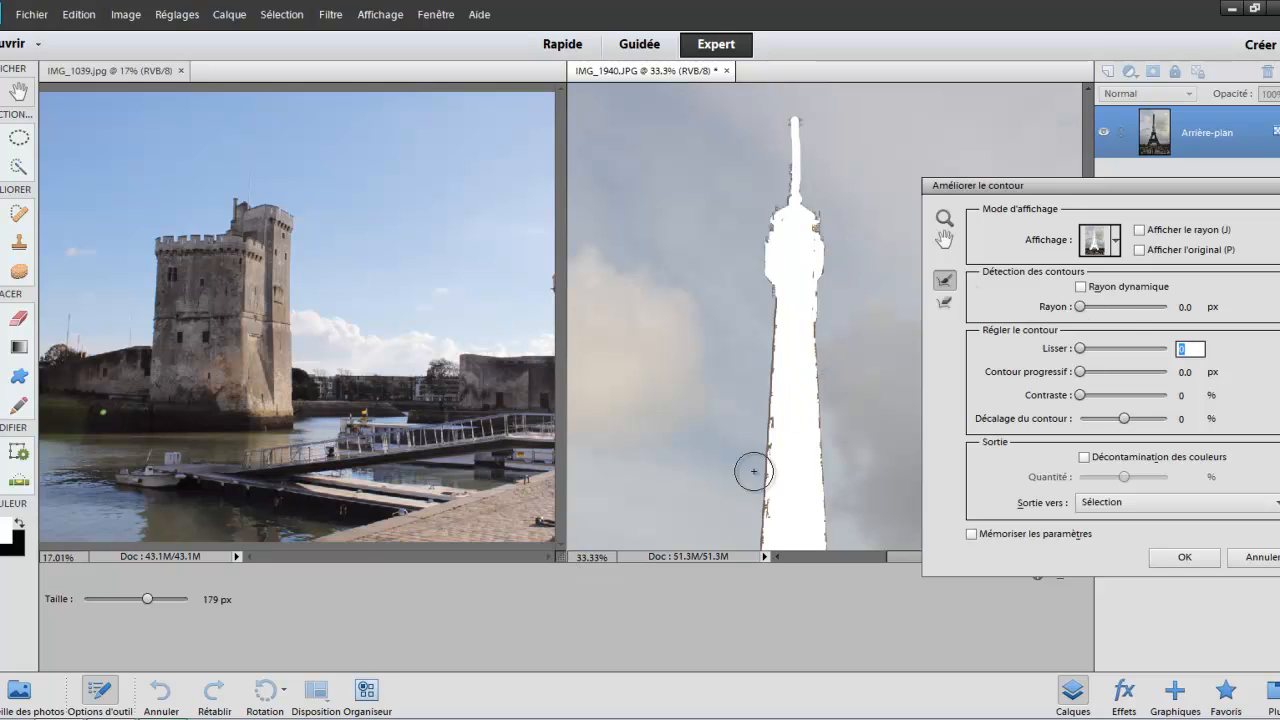
pyautogui.click(1082, 287)
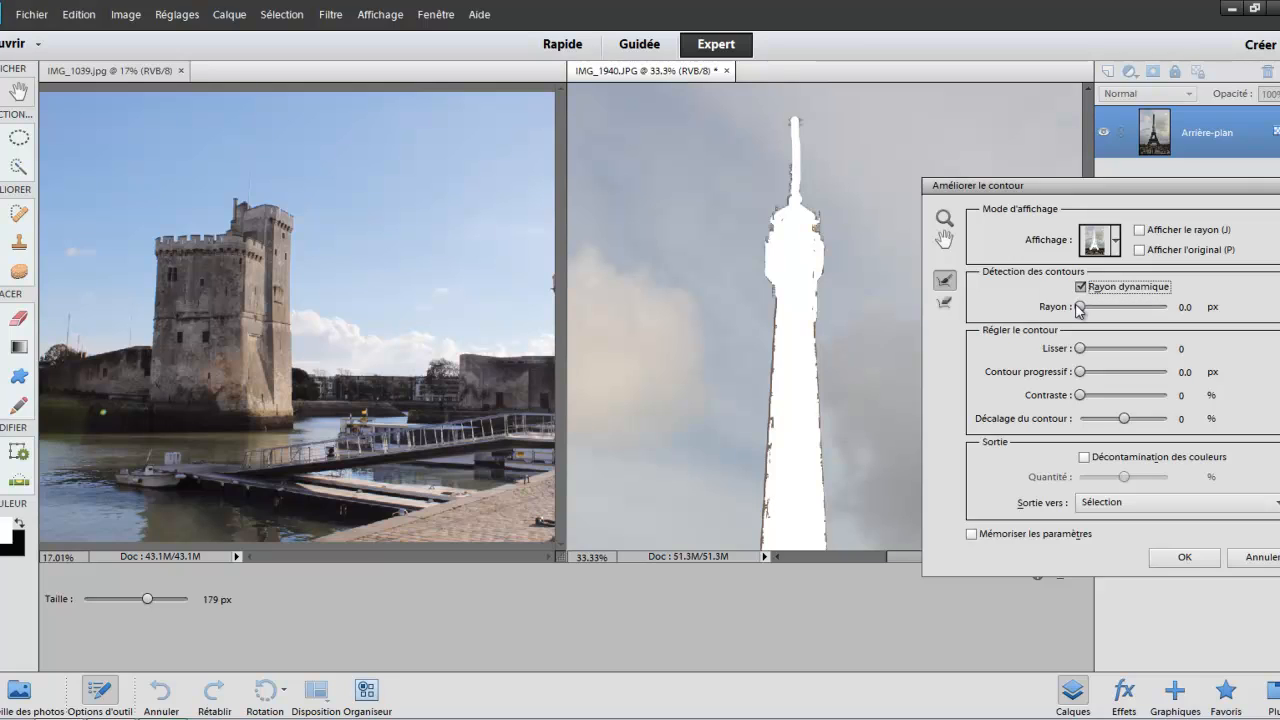
pyautogui.moveTo(1080, 307); pyautogui.dragTo(1100, 316)
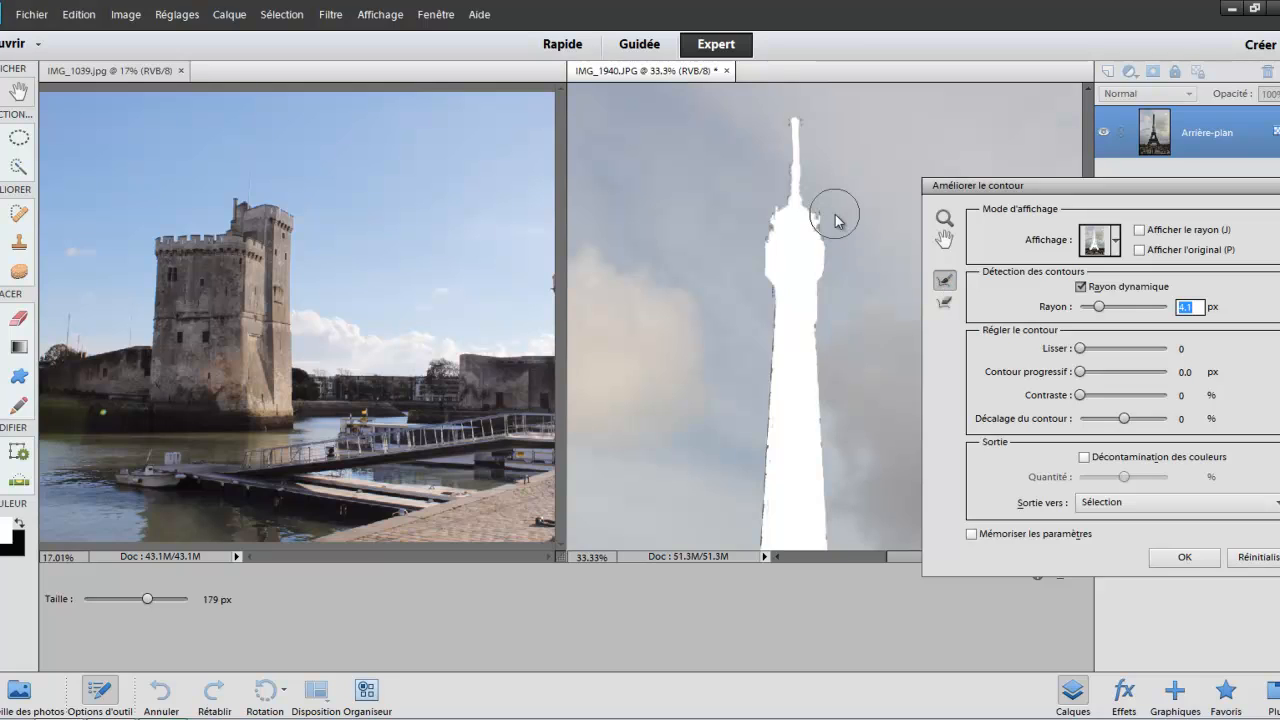
# Step: Reduce the refinement brush to 59 px and brush along the edges of the tower's summit and antenna tip
pyautogui.press('[')
pyautogui.press('[')
pyautogui.press('[')
pyautogui.press('[')
pyautogui.press('[')
pyautogui.press('[')
pyautogui.press('[')
pyautogui.press('[')
pyautogui.press('[')
pyautogui.press('[')
pyautogui.press('[')
pyautogui.press('[')
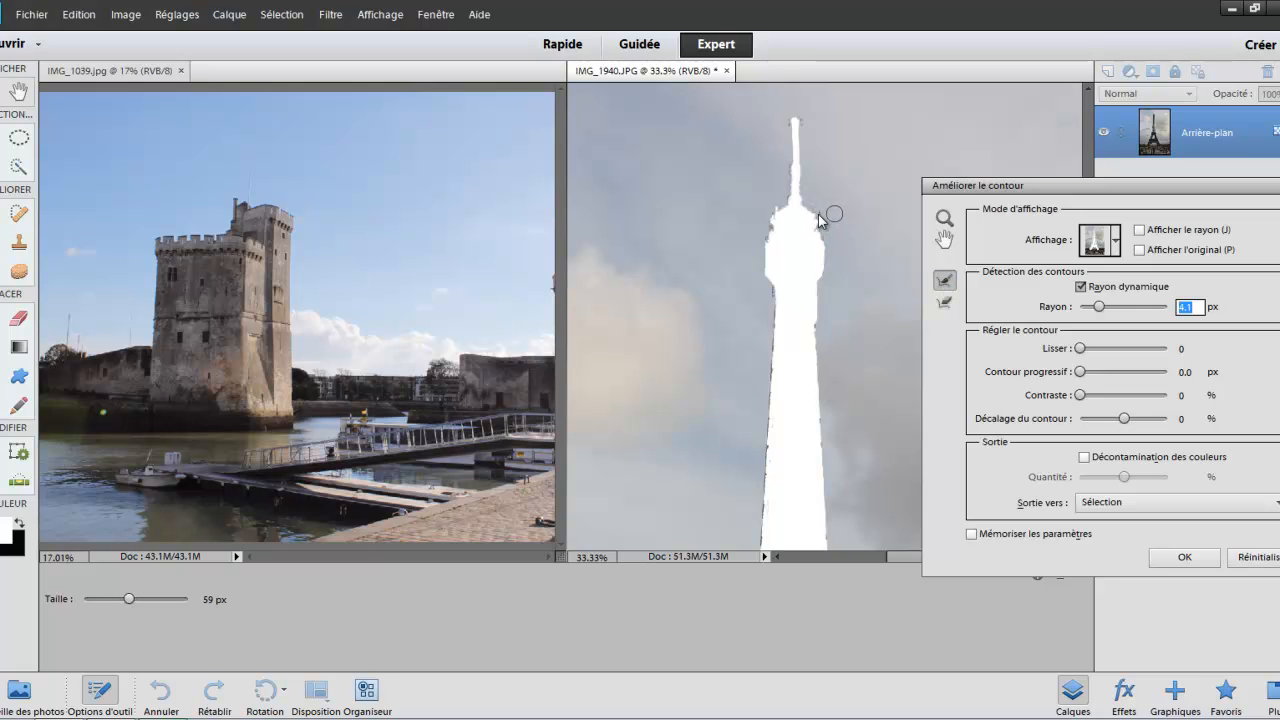
pyautogui.moveTo(813, 217)
pyautogui.mouseDown()
pyautogui.moveTo(832, 268)
pyautogui.moveTo(828, 236)
pyautogui.moveTo(768, 237)
pyautogui.mouseUp()
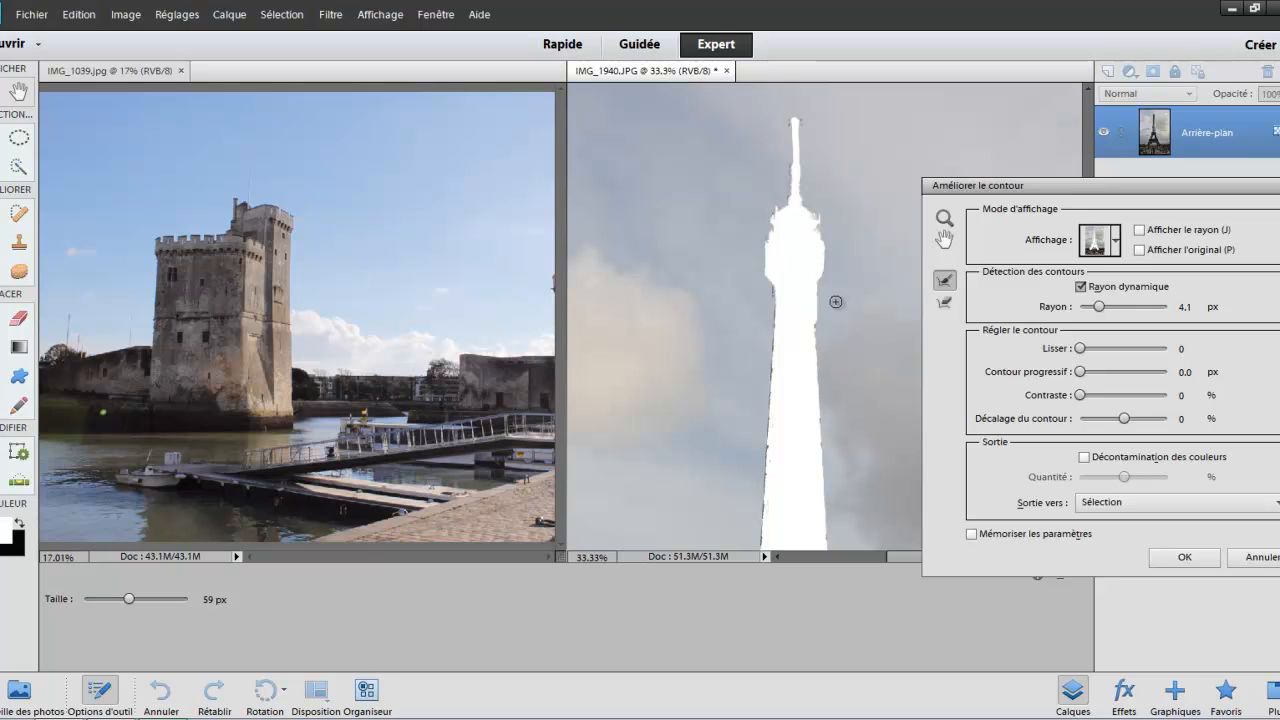
pyautogui.moveTo(802, 121); pyautogui.dragTo(791, 121)
# Step: Refine the selection edges at both corners of the tower's second platform
pyautogui.moveTo(826, 362); pyautogui.dragTo(790, 175)
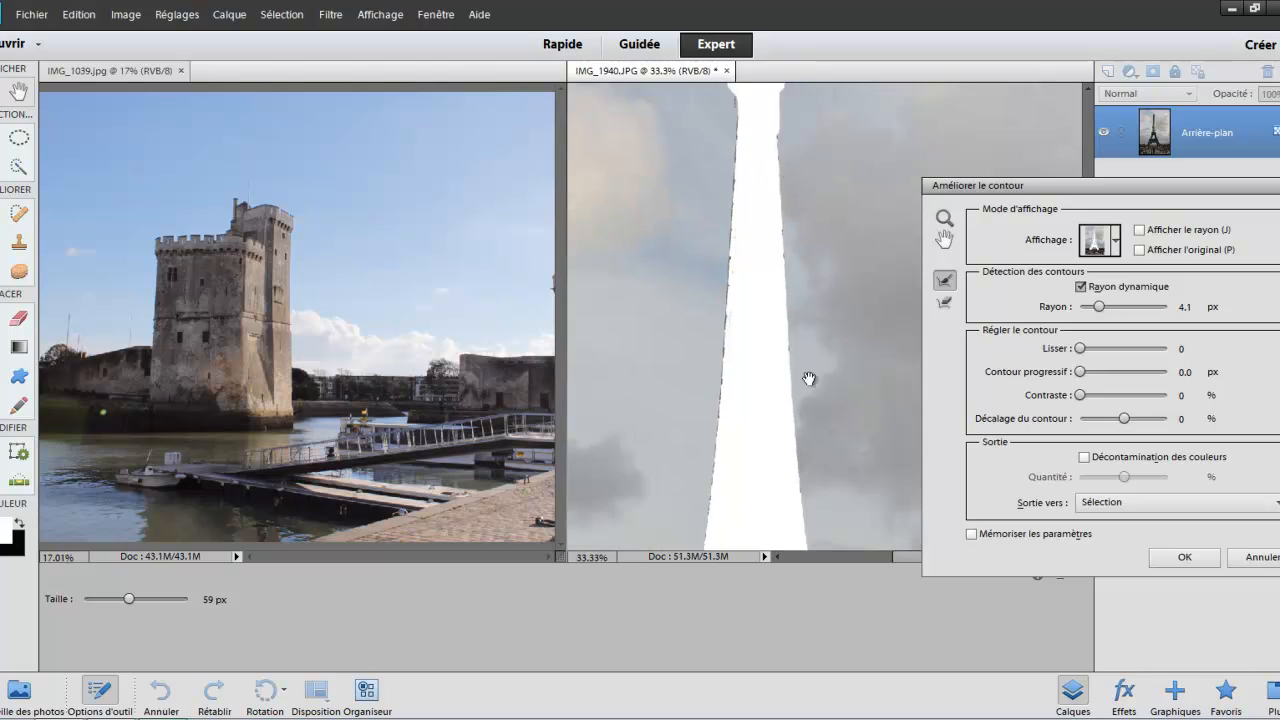
pyautogui.moveTo(799, 308); pyautogui.dragTo(811, 175)
pyautogui.moveTo(857, 394); pyautogui.dragTo(834, 280)
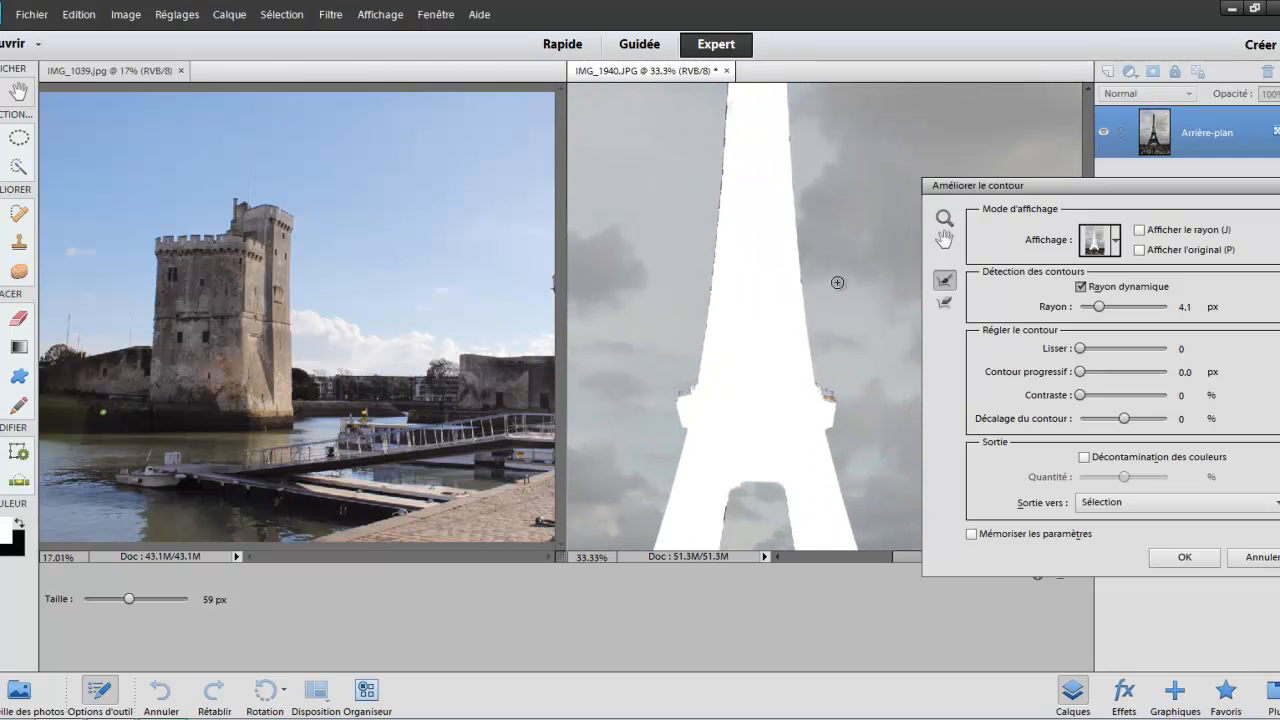
pyautogui.moveTo(830, 402); pyautogui.dragTo(835, 399)
pyautogui.click(684, 390)
# Step: Refine the side and lower edges of the opening between the tower's platforms with the 59 px brush
pyautogui.hotkey('ctrl', '+')
pyautogui.moveTo(855, 469); pyautogui.dragTo(920, 152)
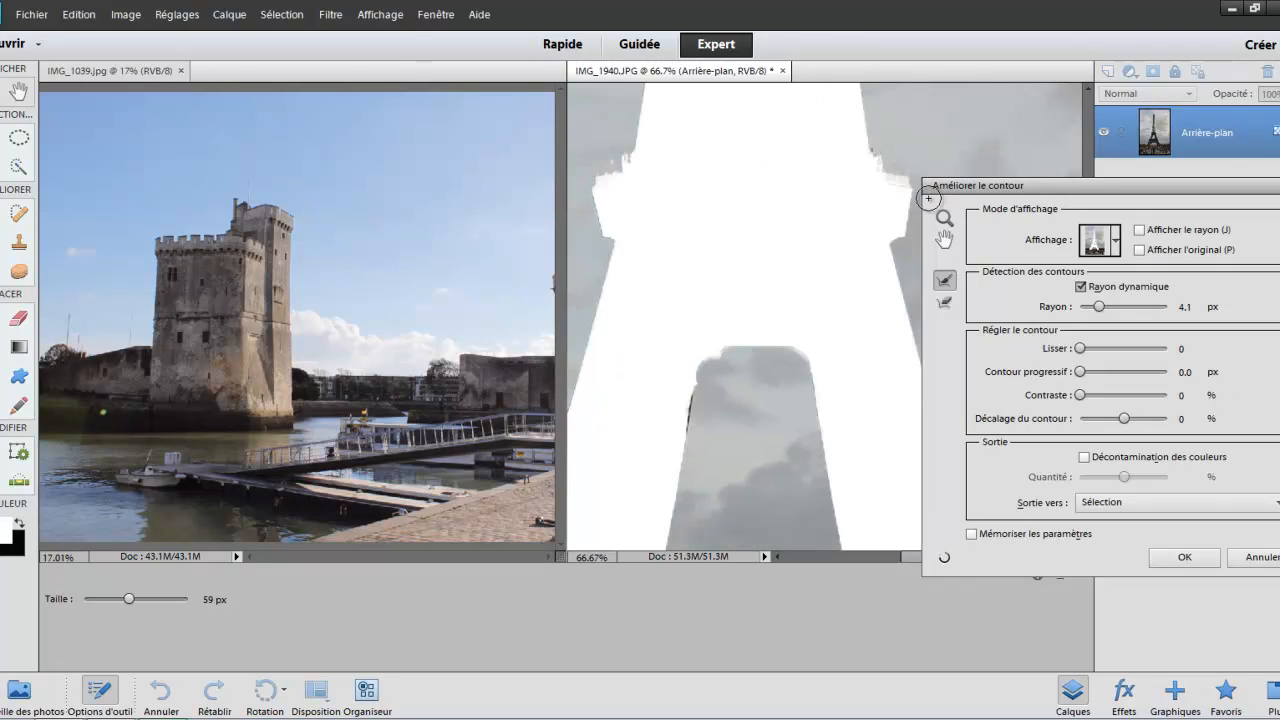
pyautogui.moveTo(691, 400); pyautogui.dragTo(682, 442)
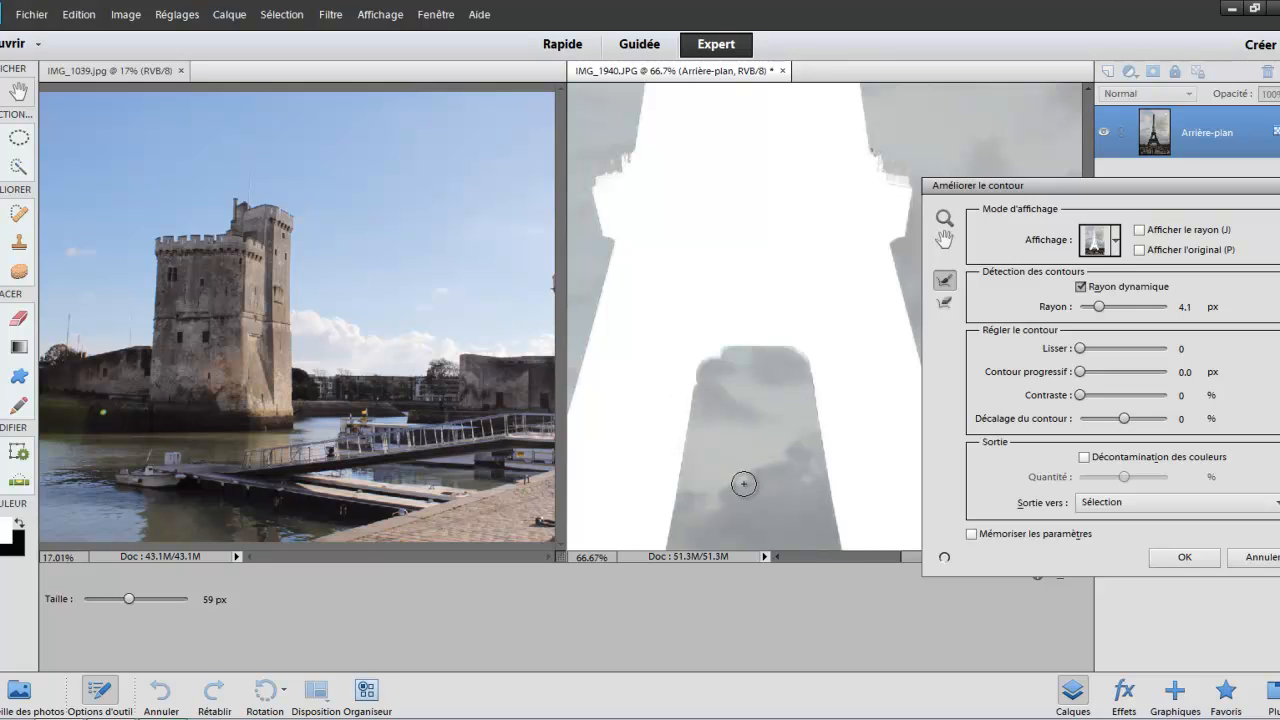
pyautogui.scroll(-3, 744, 320)
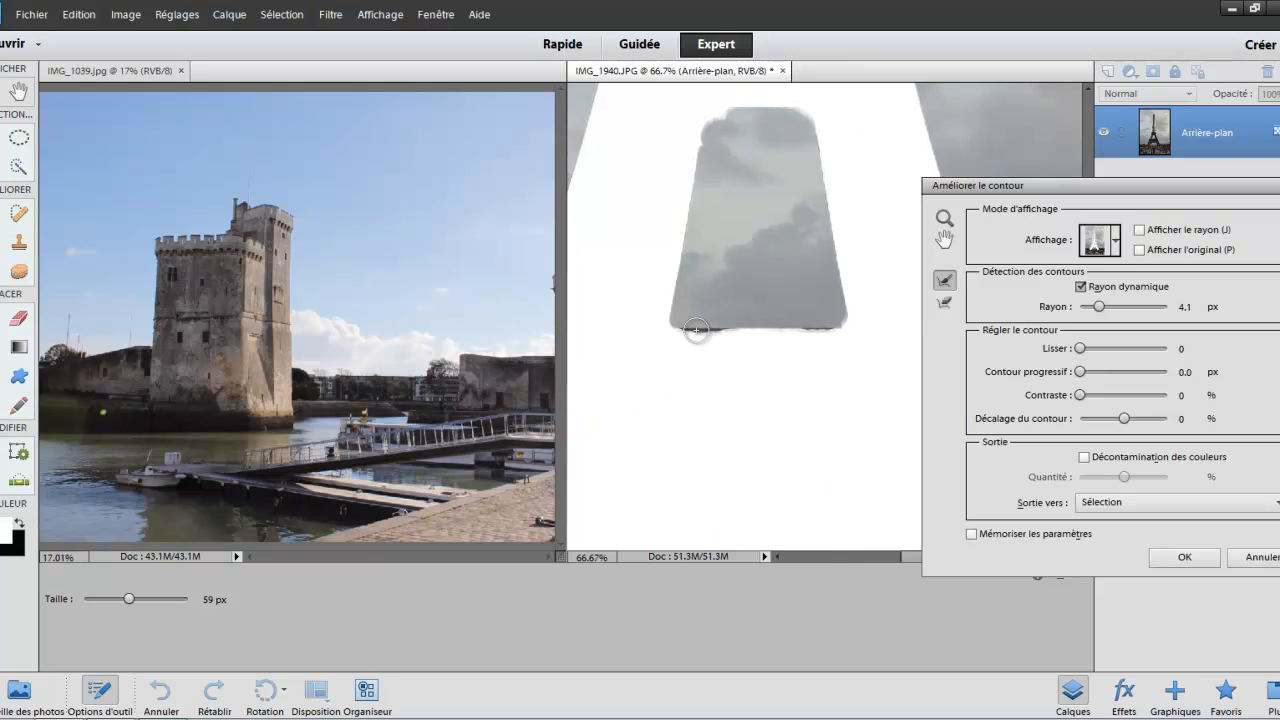
pyautogui.moveTo(682, 328); pyautogui.dragTo(824, 322)
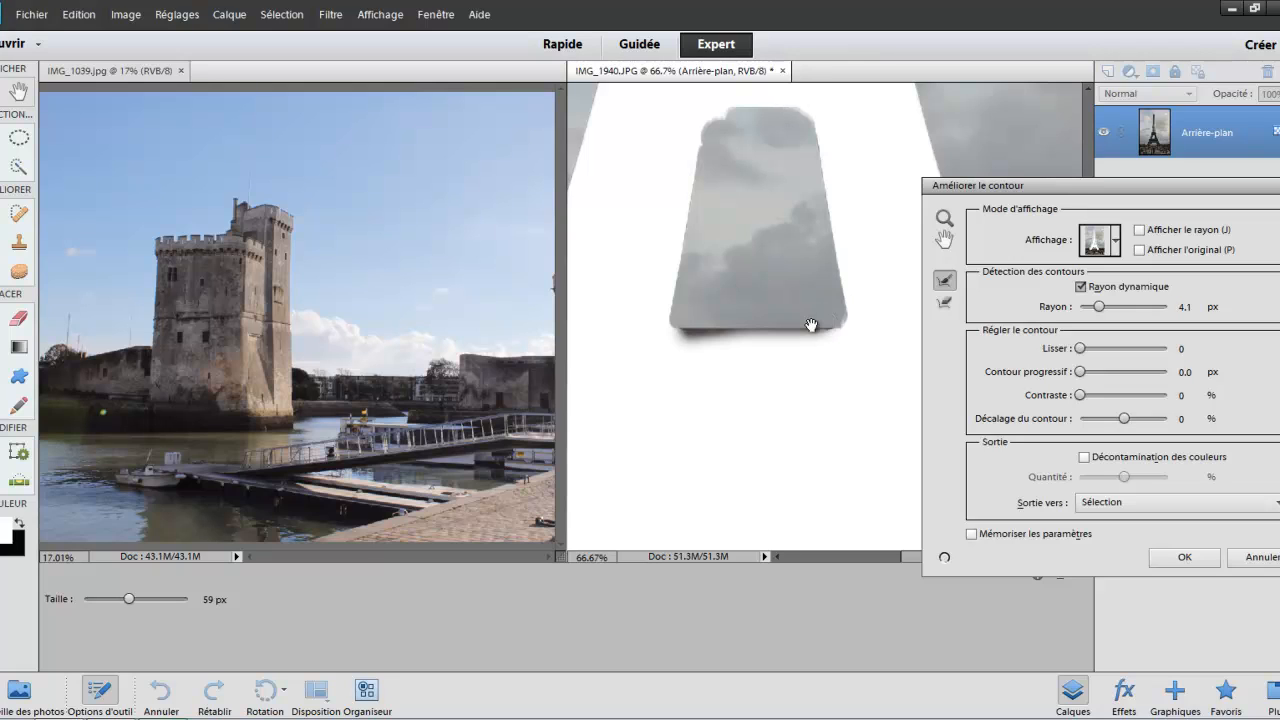
pyautogui.moveTo(763, 409); pyautogui.dragTo(854, 195)
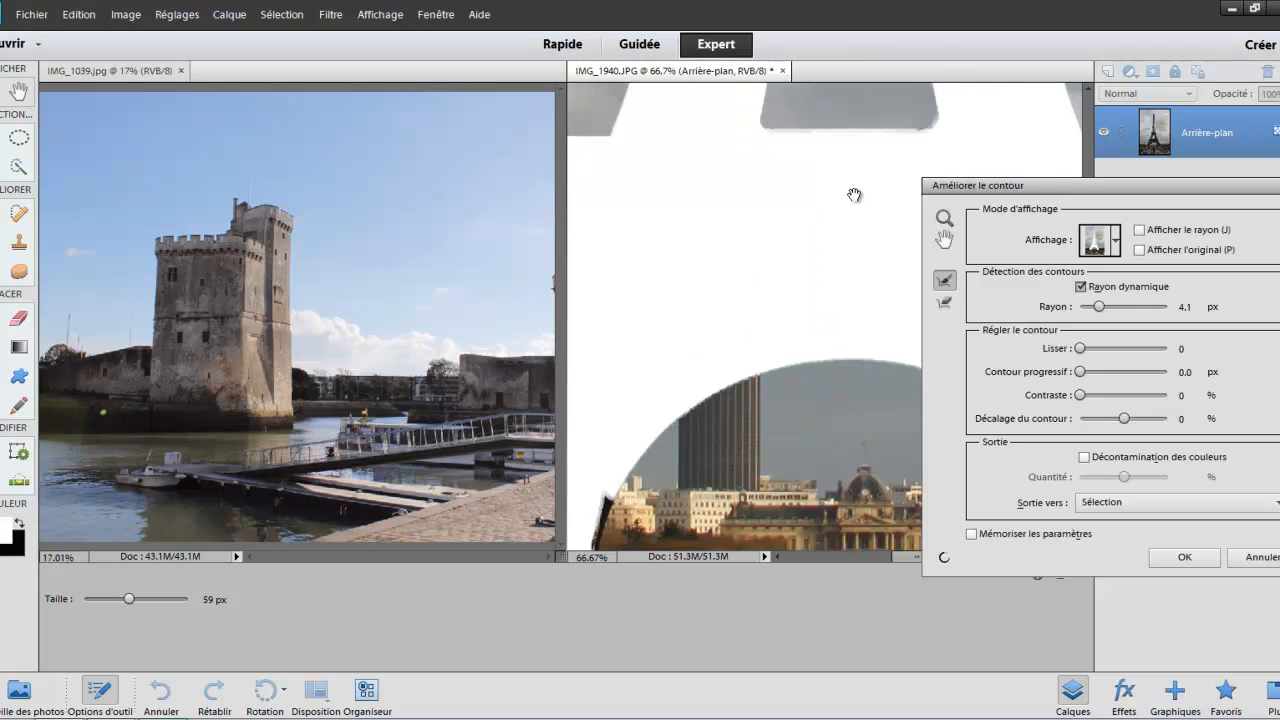
# Step: Refine the inner edge of the tower's left foot and output to a new layer with mask, using 60% colour decontamination
pyautogui.moveTo(729, 380)
pyautogui.mouseDown()
pyautogui.moveTo(774, 323)
pyautogui.moveTo(760, 383)
pyautogui.moveTo(786, 236)
pyautogui.mouseUp()
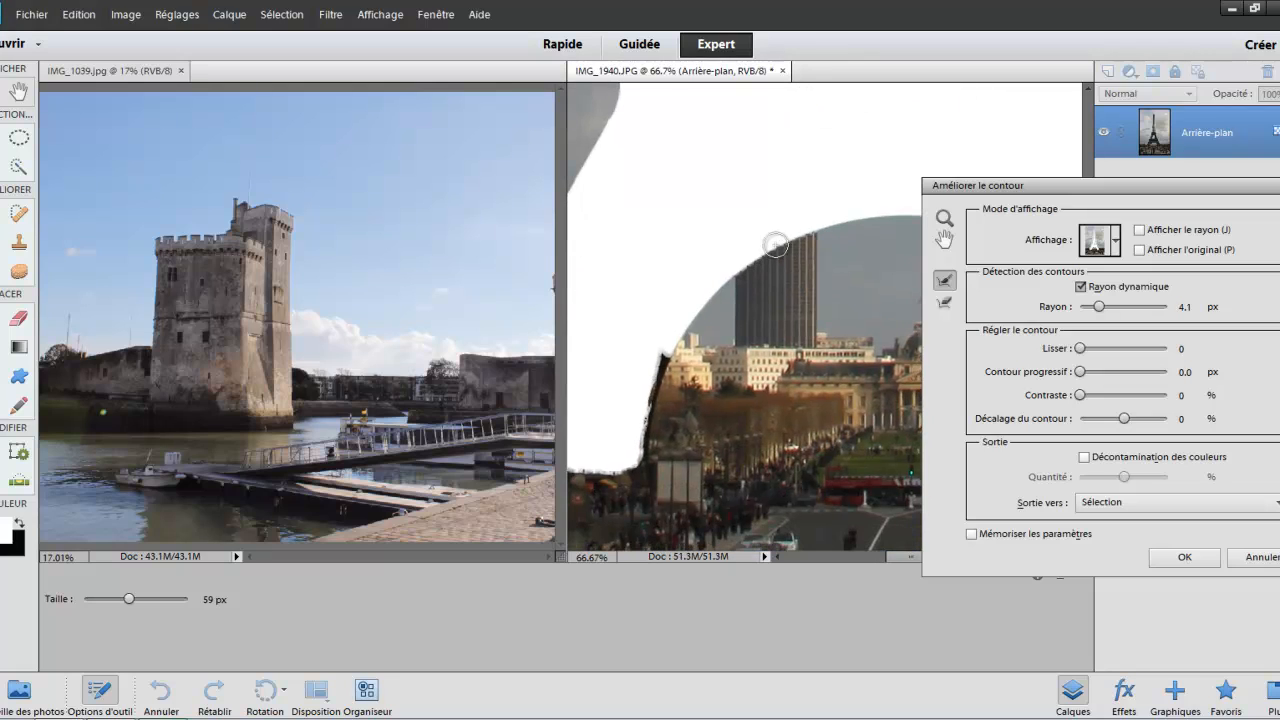
pyautogui.moveTo(662, 362); pyautogui.dragTo(638, 462)
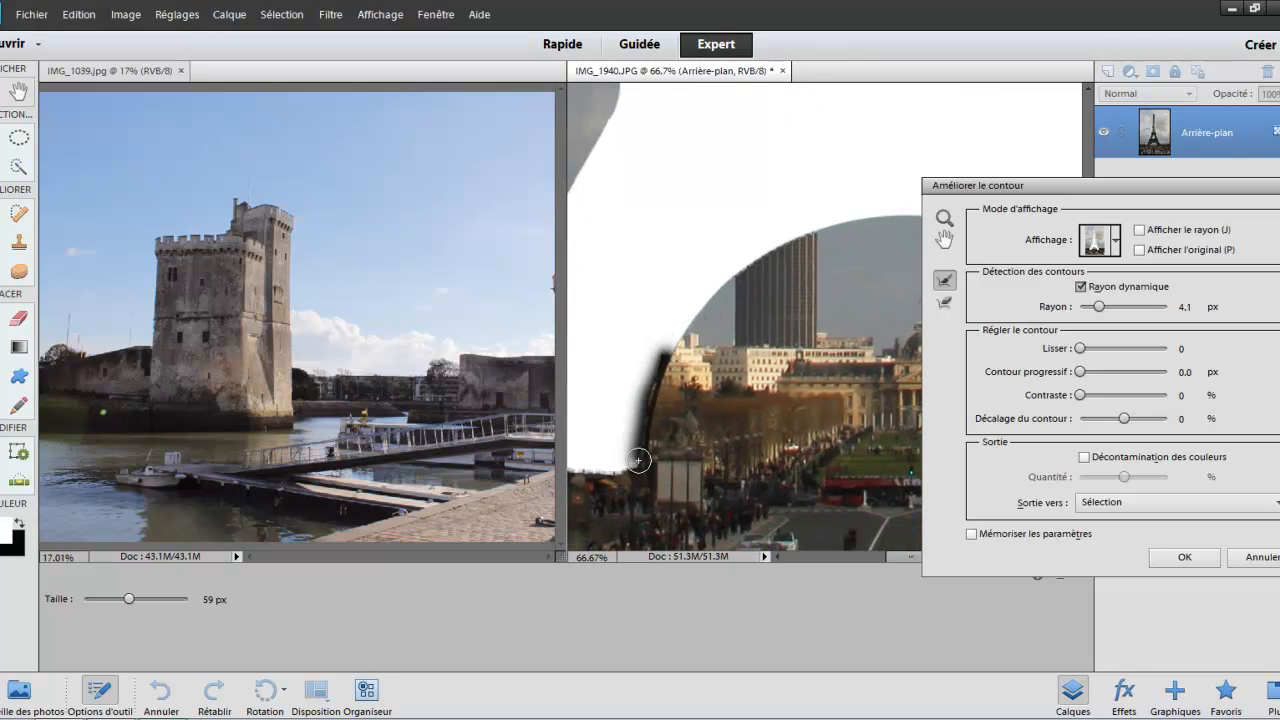
pyautogui.click(1084, 457)
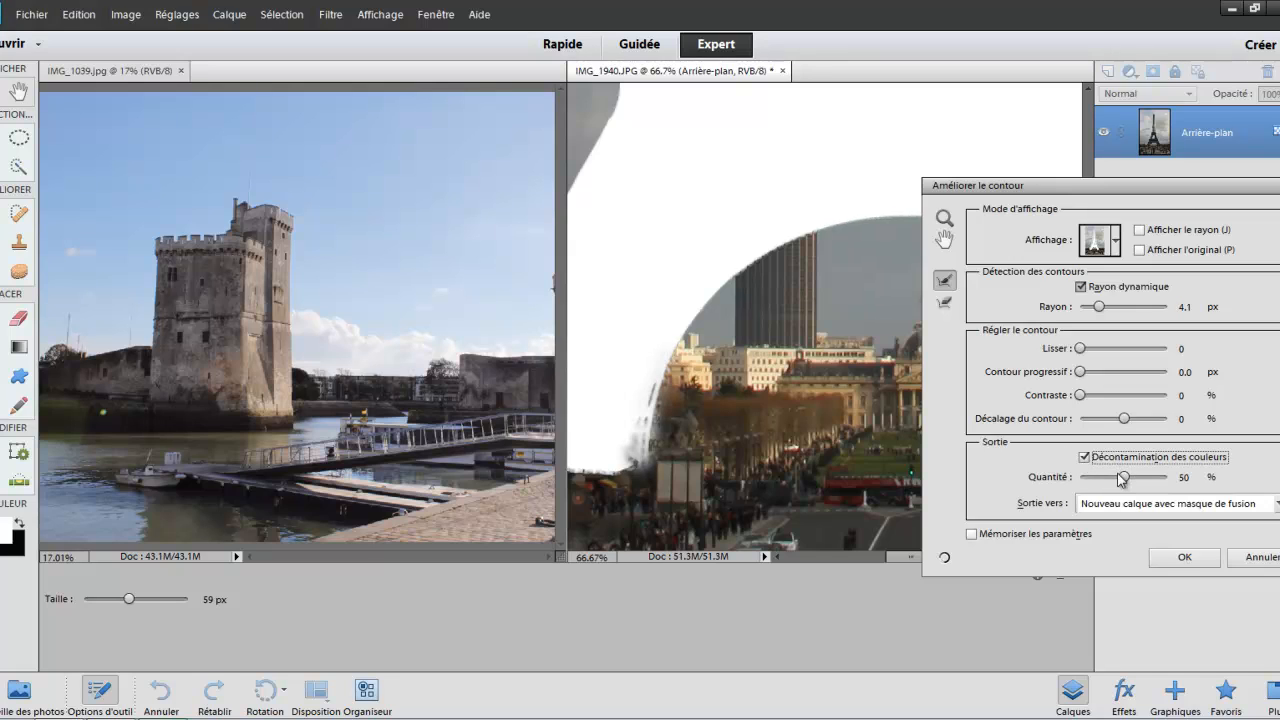
pyautogui.moveTo(1124, 480); pyautogui.dragTo(1135, 481)
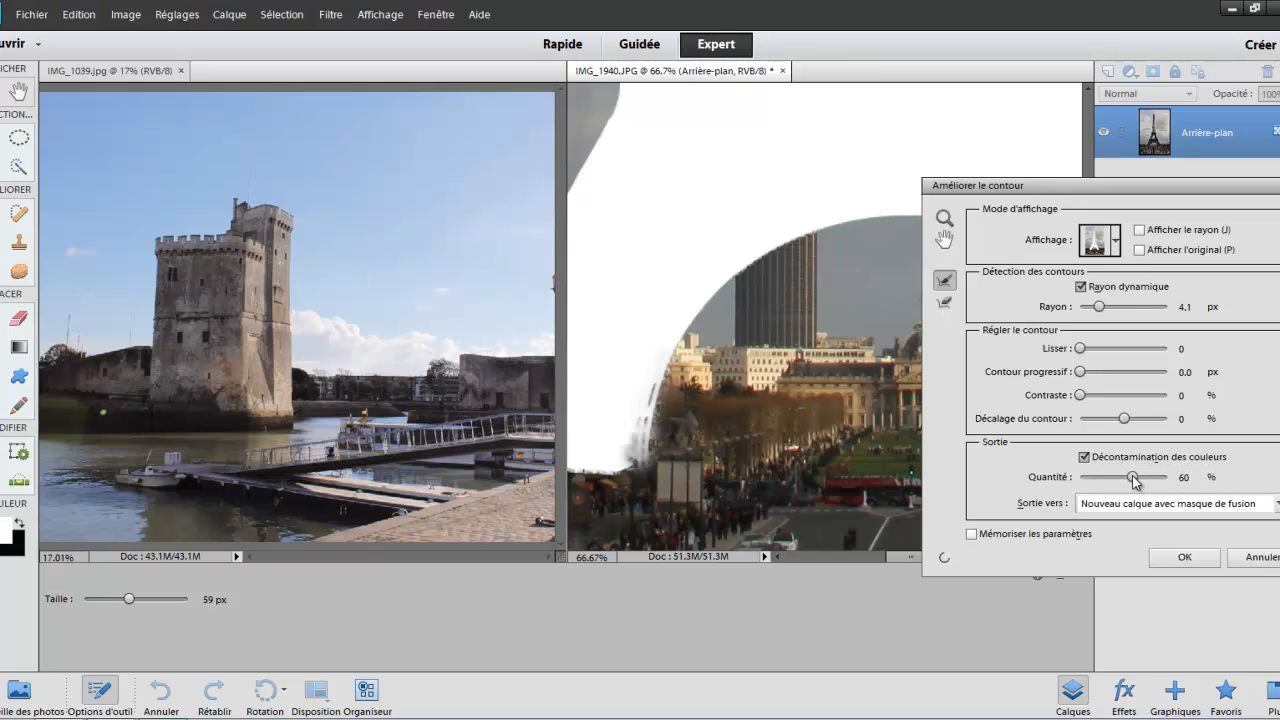
pyautogui.click(1185, 558)
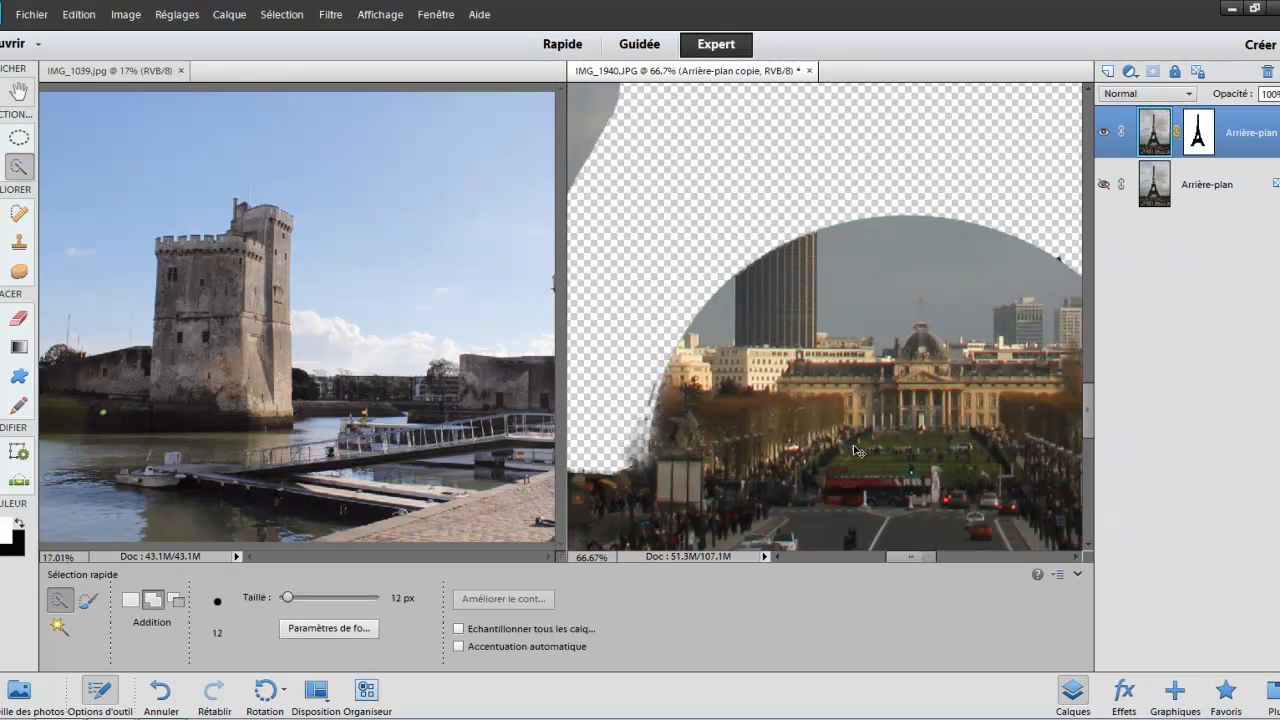
# Step: Invert the layer mask of the Arrière-plan copie layer with the Négatif adjustment
pyautogui.hotkey('ctrl', '-')
pyautogui.hotkey('ctrl', '-')
pyautogui.hotkey('ctrl', '-')
pyautogui.hotkey('ctrl', '-')
pyautogui.hotkey('ctrl', '-')
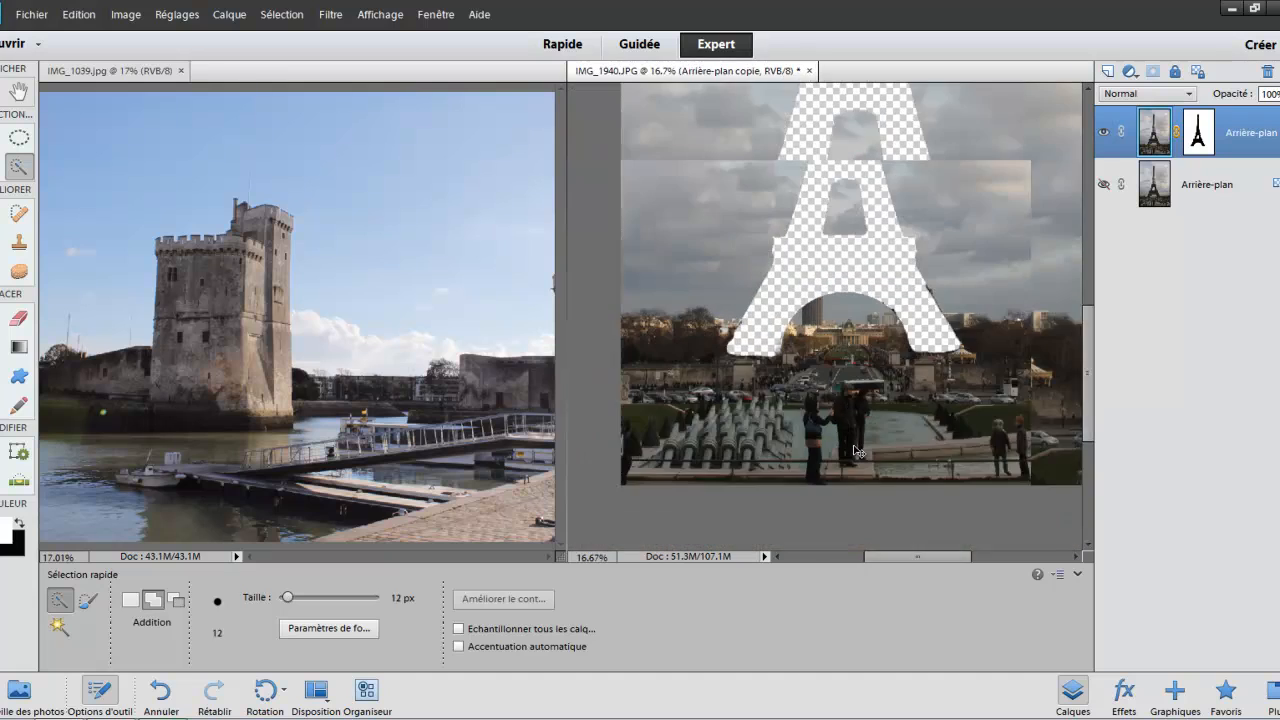
pyautogui.hotkey('ctrl', '-')
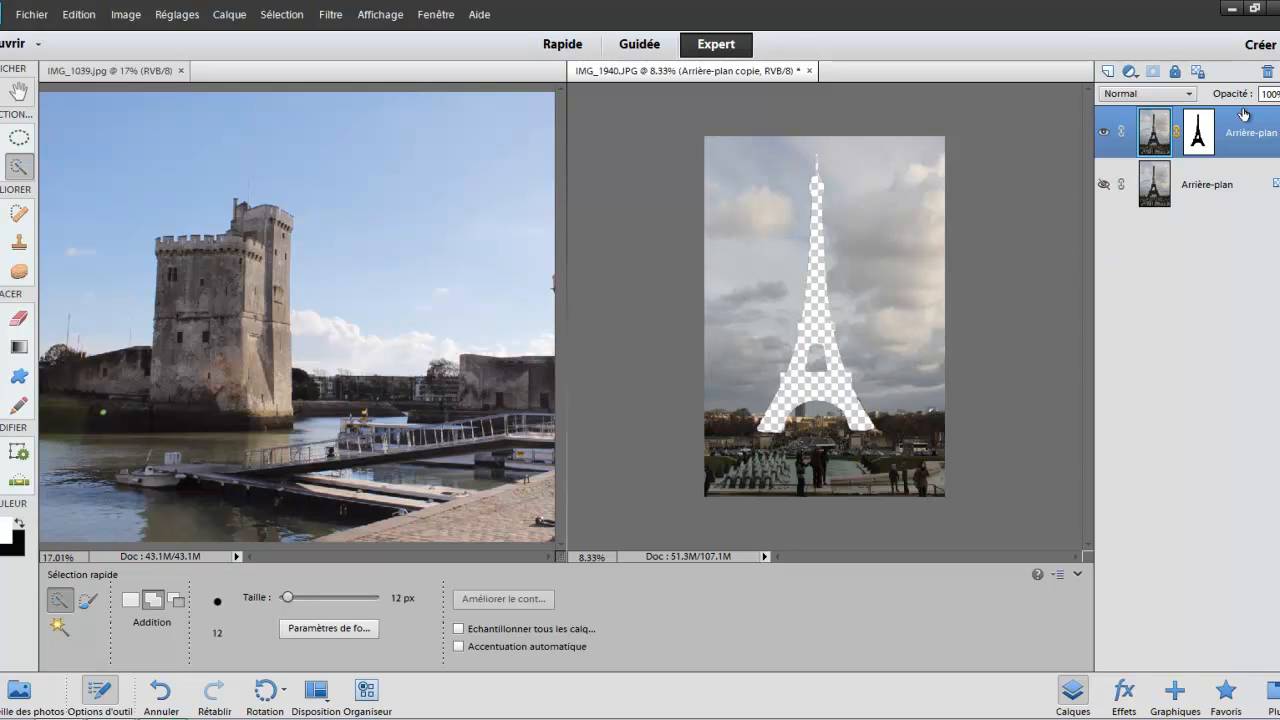
pyautogui.click(1205, 138)
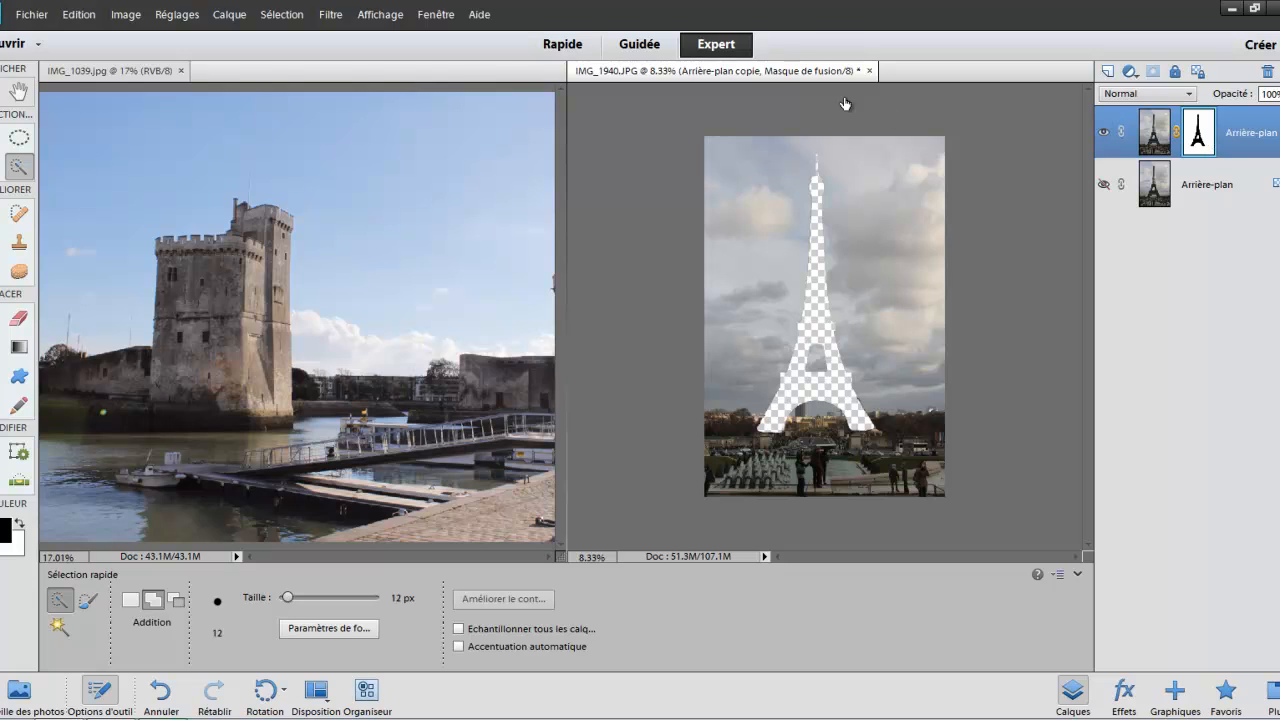
pyautogui.click(331, 15)
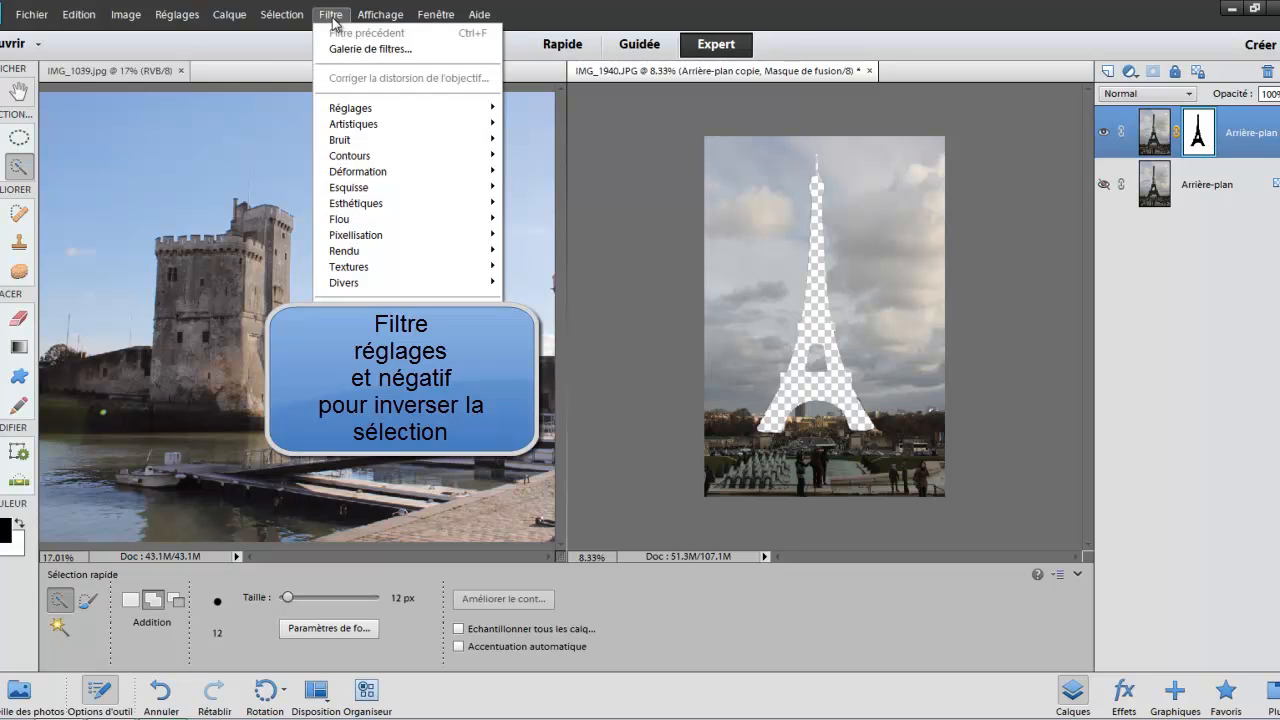
pyautogui.moveTo(460, 124)
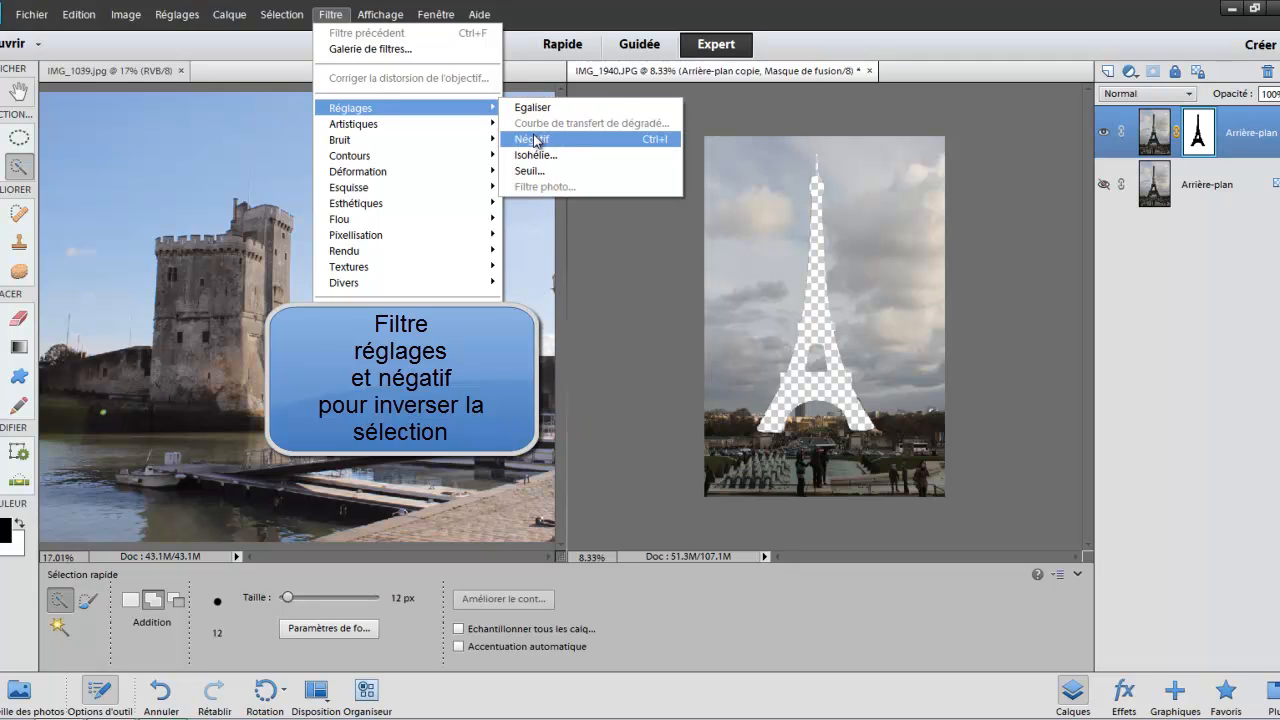
pyautogui.click(535, 139)
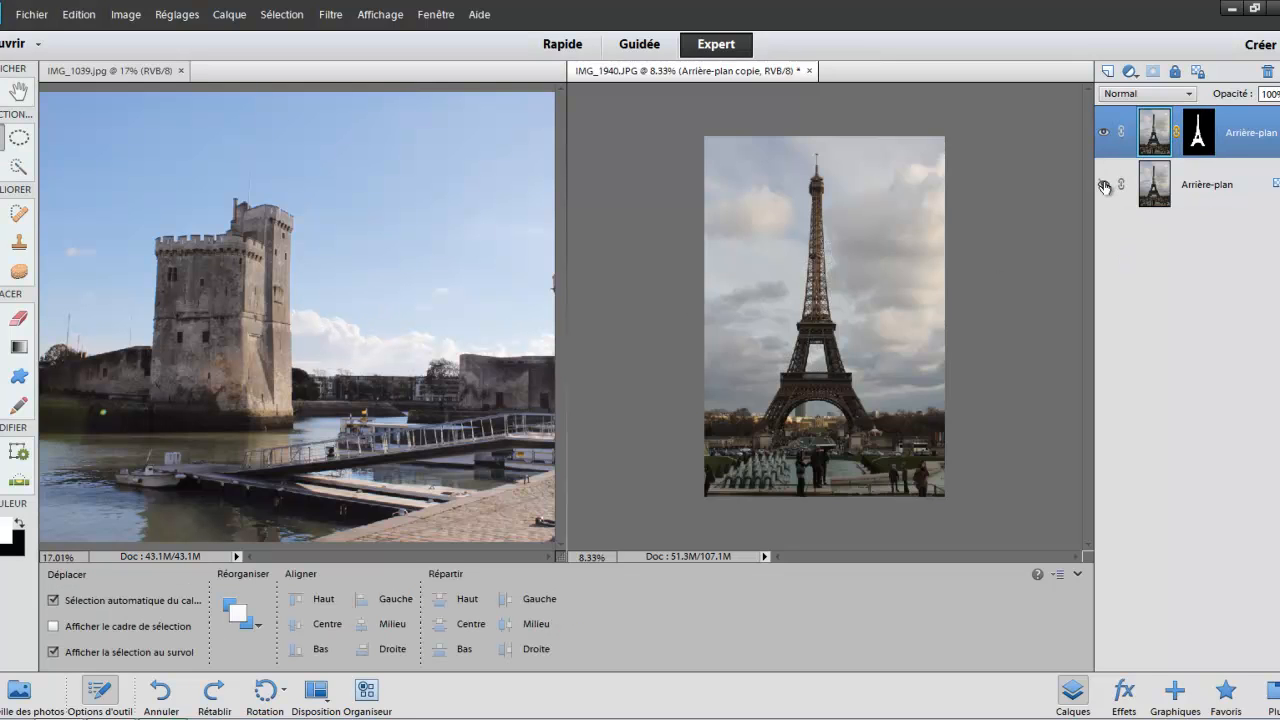
# Step: Hide the original Arrière-plan layer of the Eiffel Tower photo and delete it
pyautogui.click(1105, 185)
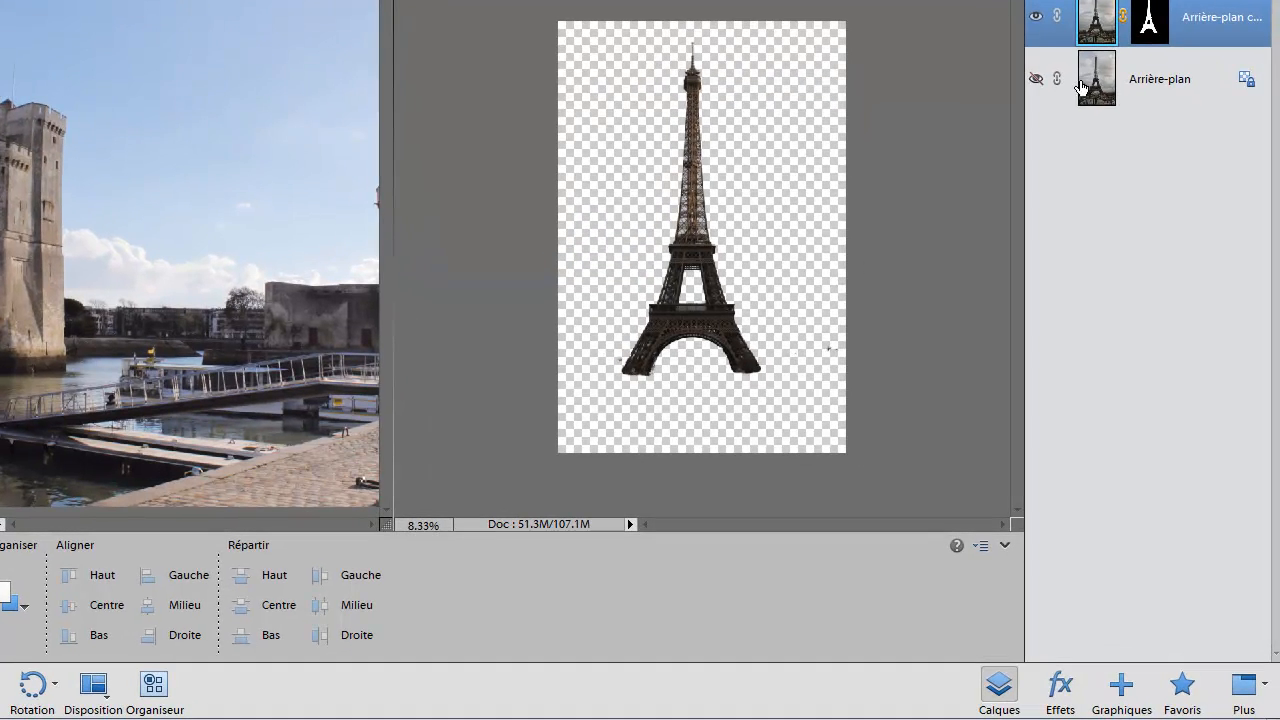
pyautogui.rightClick(1080, 88)
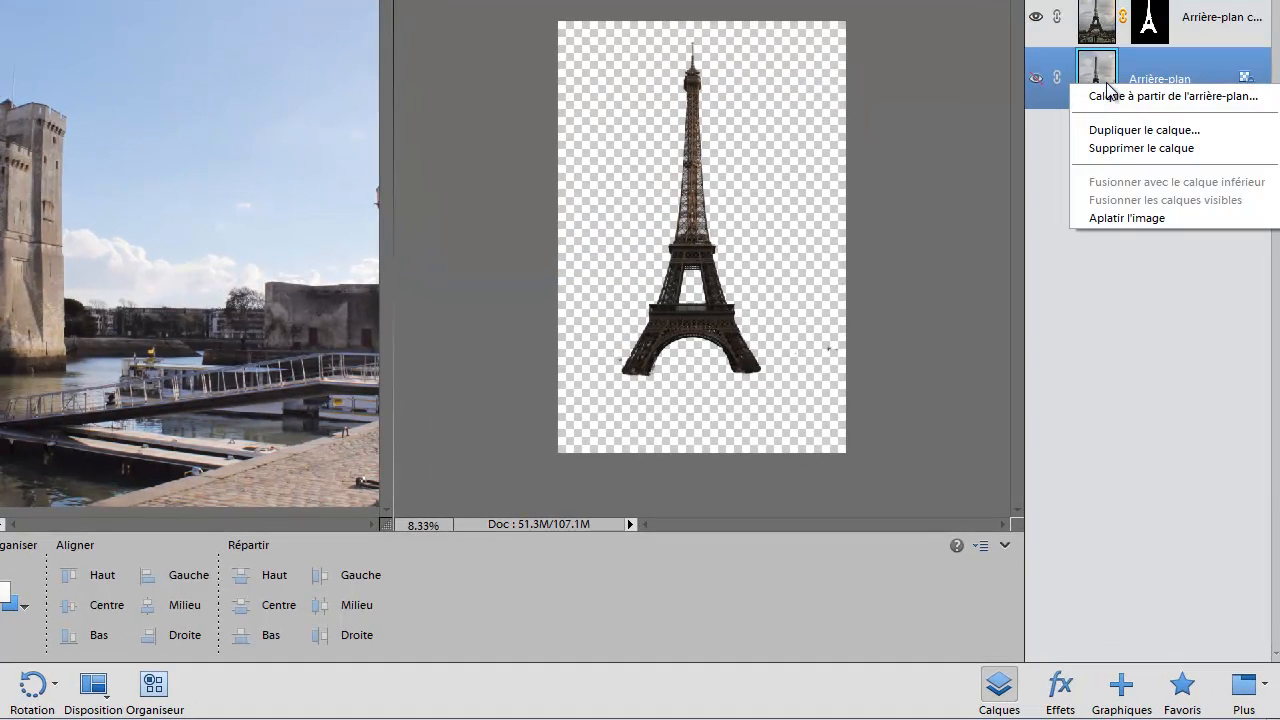
pyautogui.click(1122, 150)
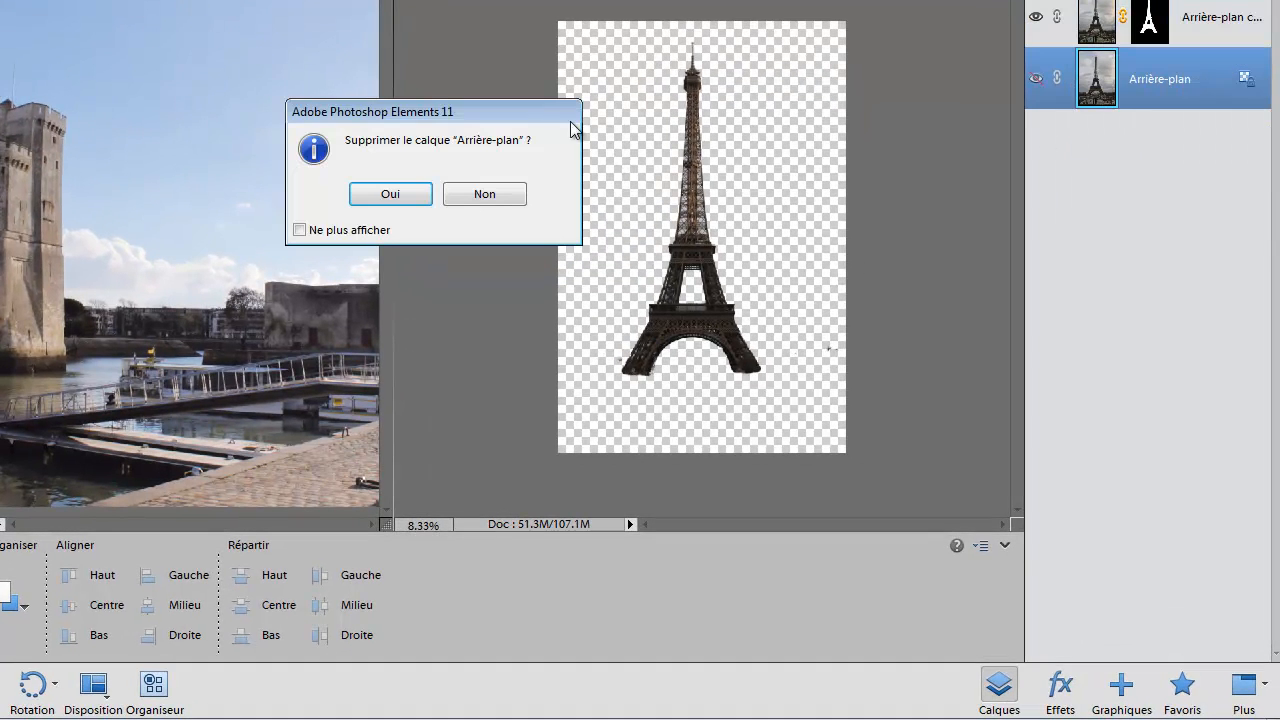
pyautogui.click(395, 193)
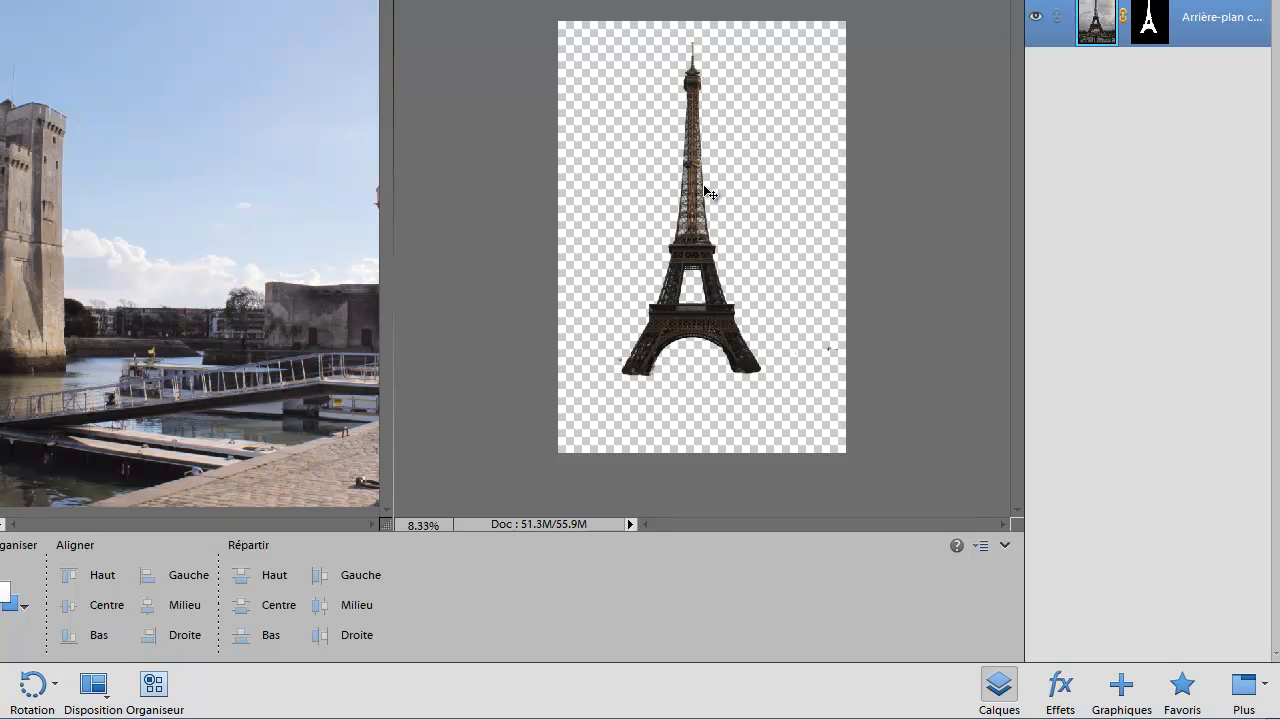
# Step: Copy the masked tower layer into IMG_1039.jpg and close IMG_1940.JPG without saving its changes
pyautogui.moveTo(702, 186); pyautogui.dragTo(176, 200)
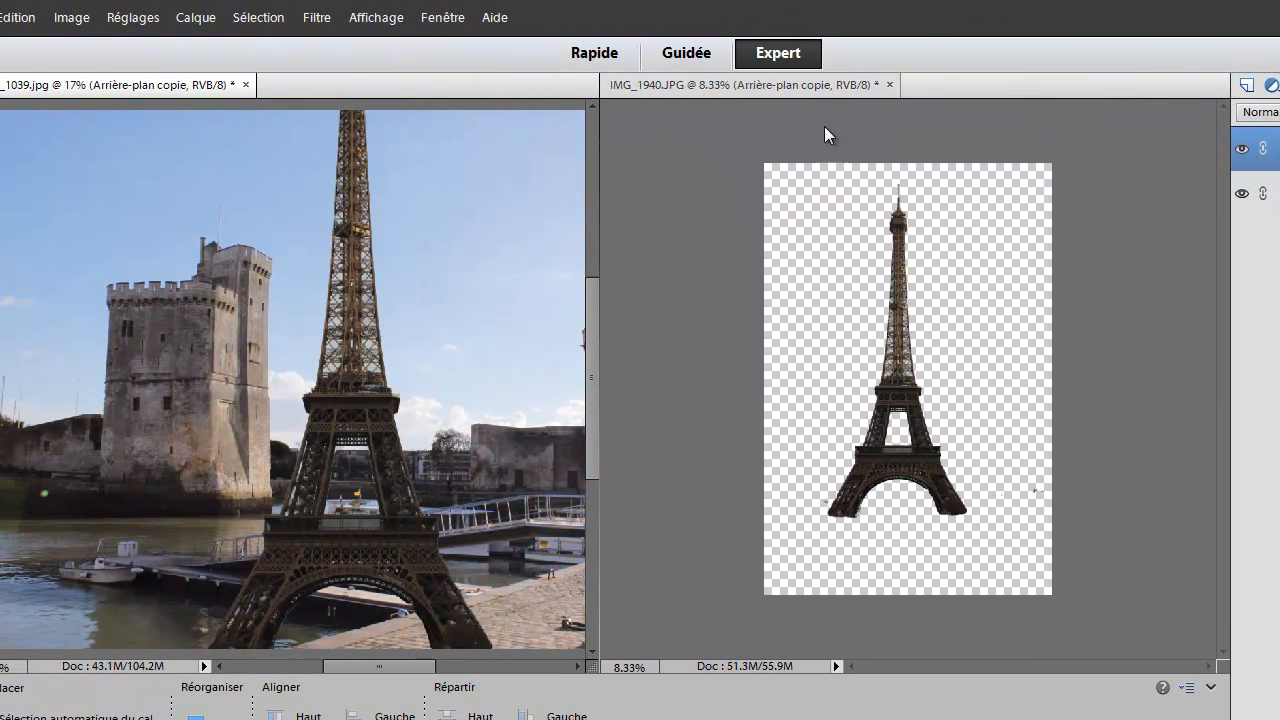
pyautogui.click(888, 84)
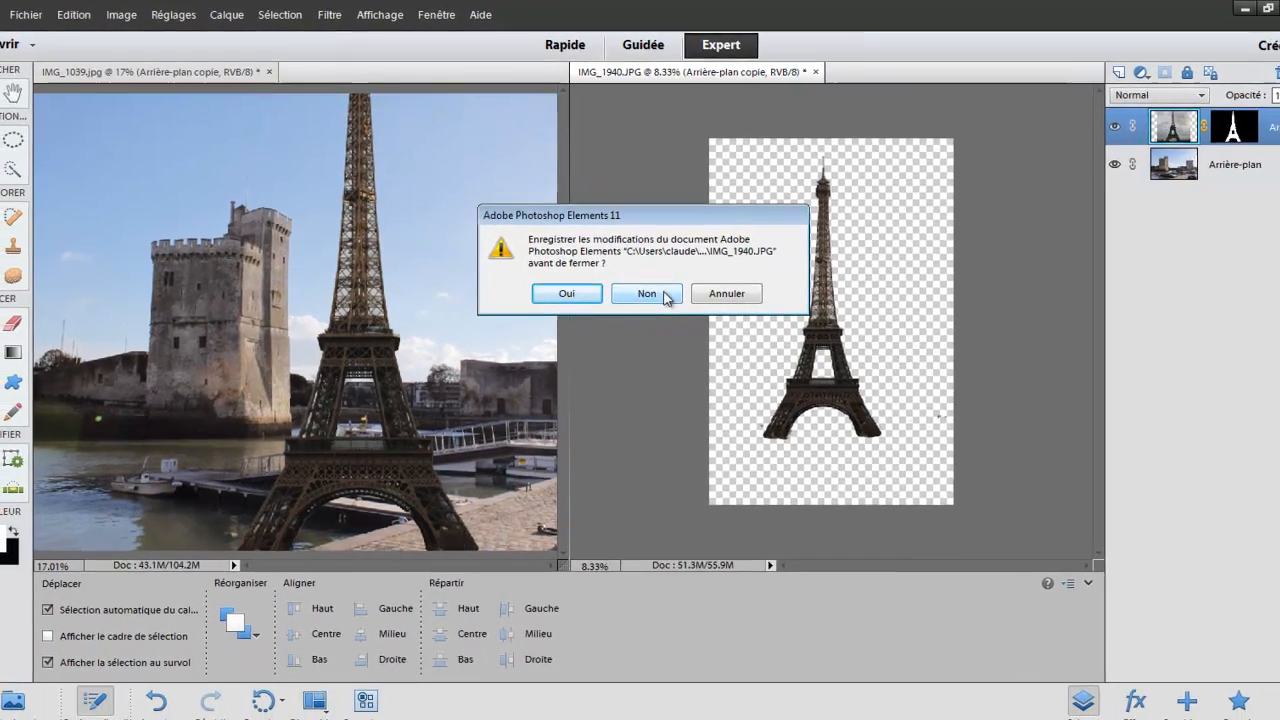
pyautogui.click(690, 345)
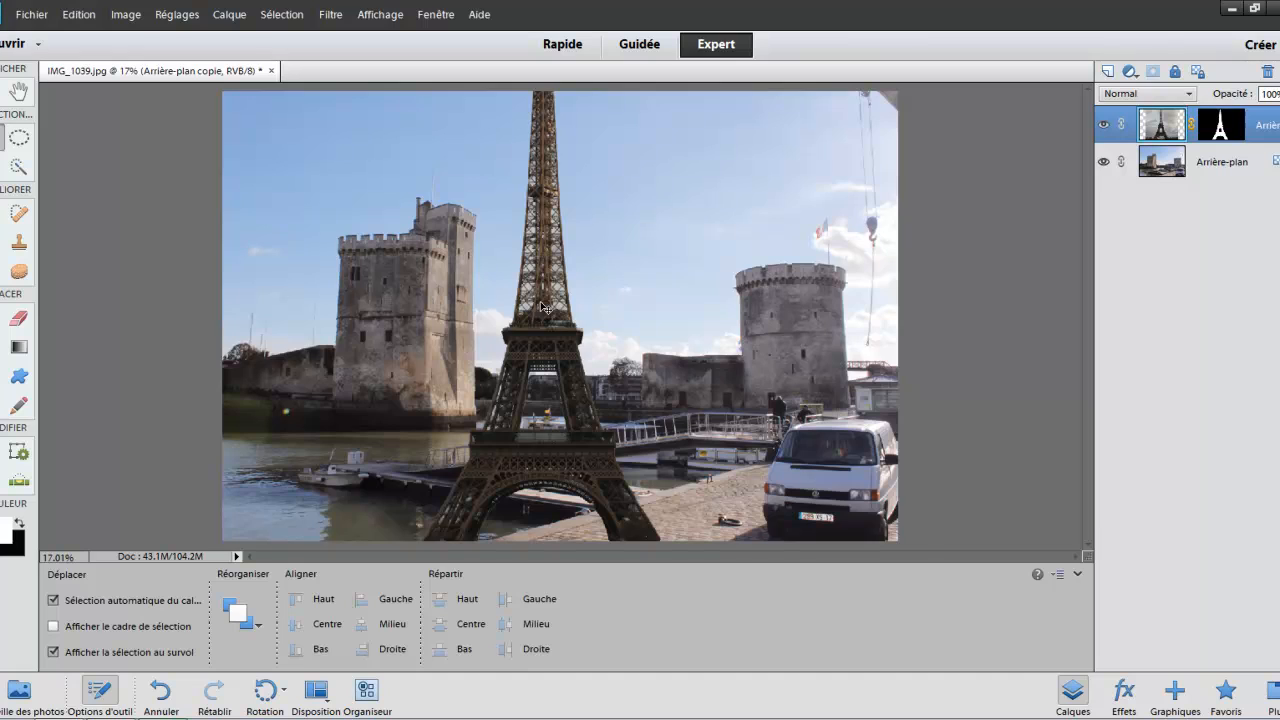
# Step: Scale the Eiffel Tower layer proportionally to about half size and place it between the two harbour towers
pyautogui.hotkey('ctrl', '-')
pyautogui.hotkey('ctrl', '-')
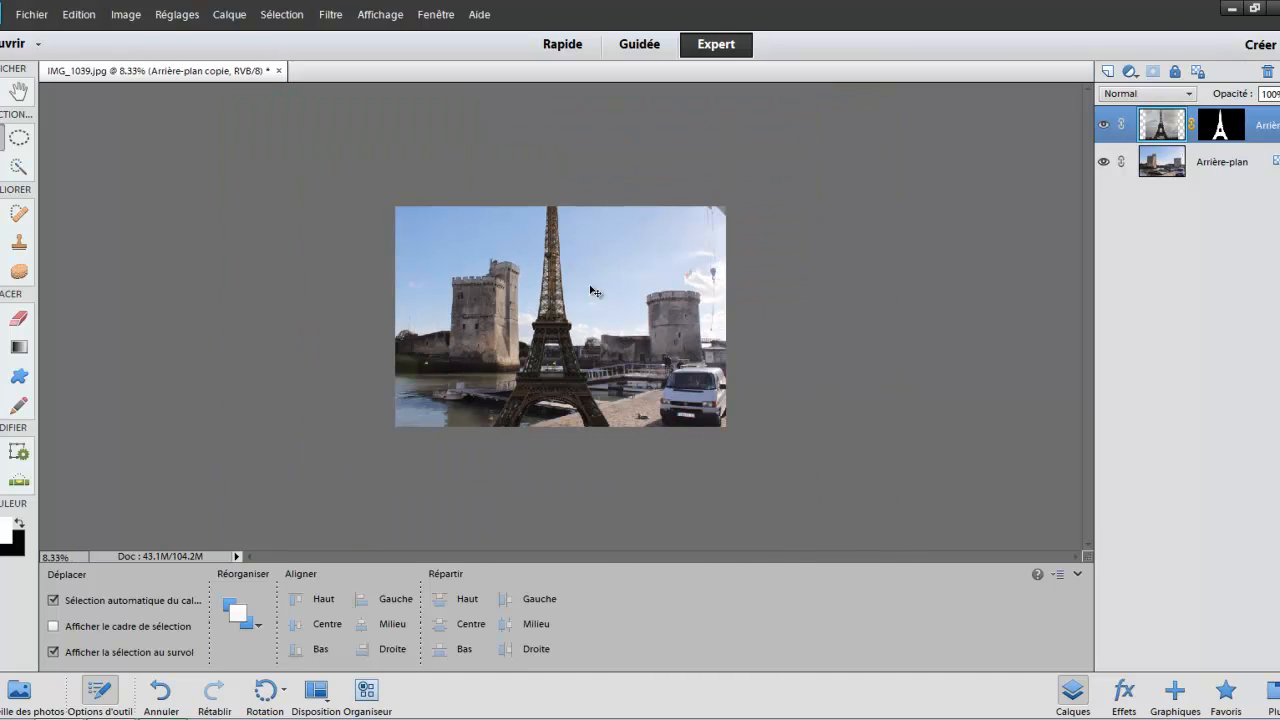
pyautogui.hotkey('ctrl', 't')
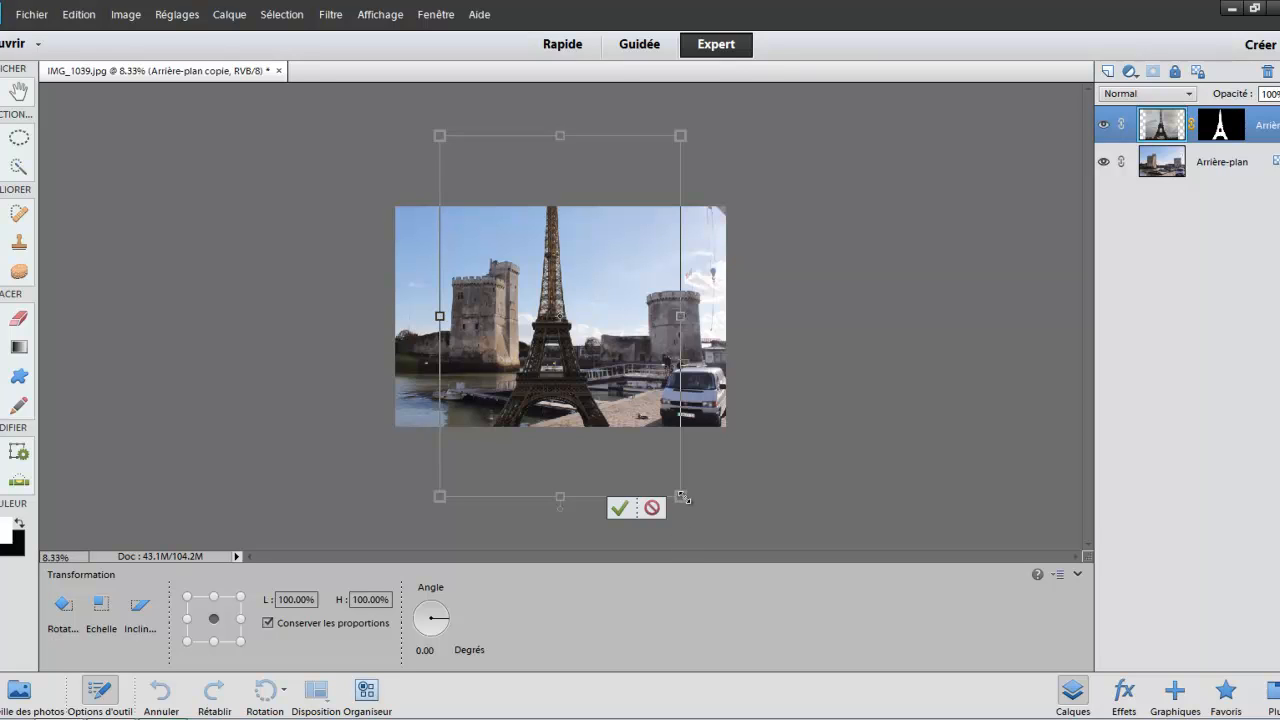
pyautogui.moveTo(681, 499); pyautogui.dragTo(441, 397)
pyautogui.moveTo(483, 290); pyautogui.dragTo(548, 363)
pyautogui.doubleClick(547, 361)
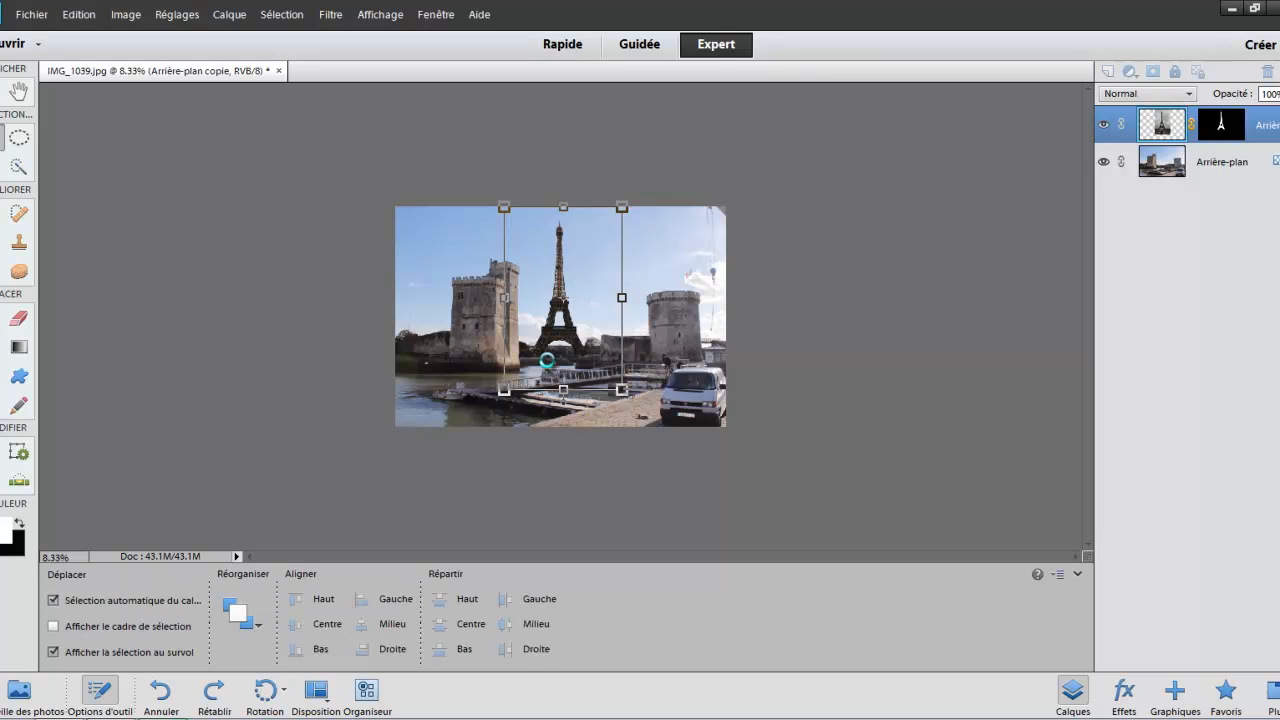
# Step: Nudge the Eiffel Tower slightly downward so its feet rest on the quay wall behind the water
pyautogui.scroll(4, 548, 365)
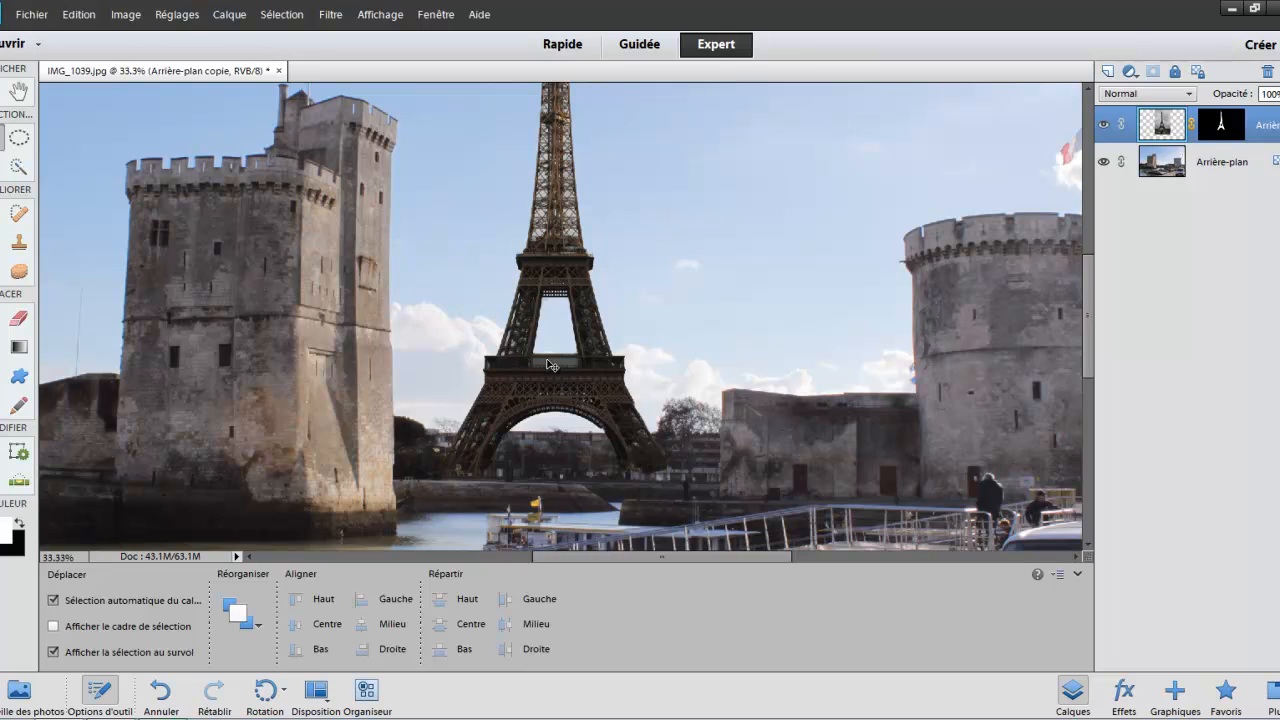
pyautogui.hotkey('shift', 'Down')
pyautogui.hotkey('shift', 'Down')
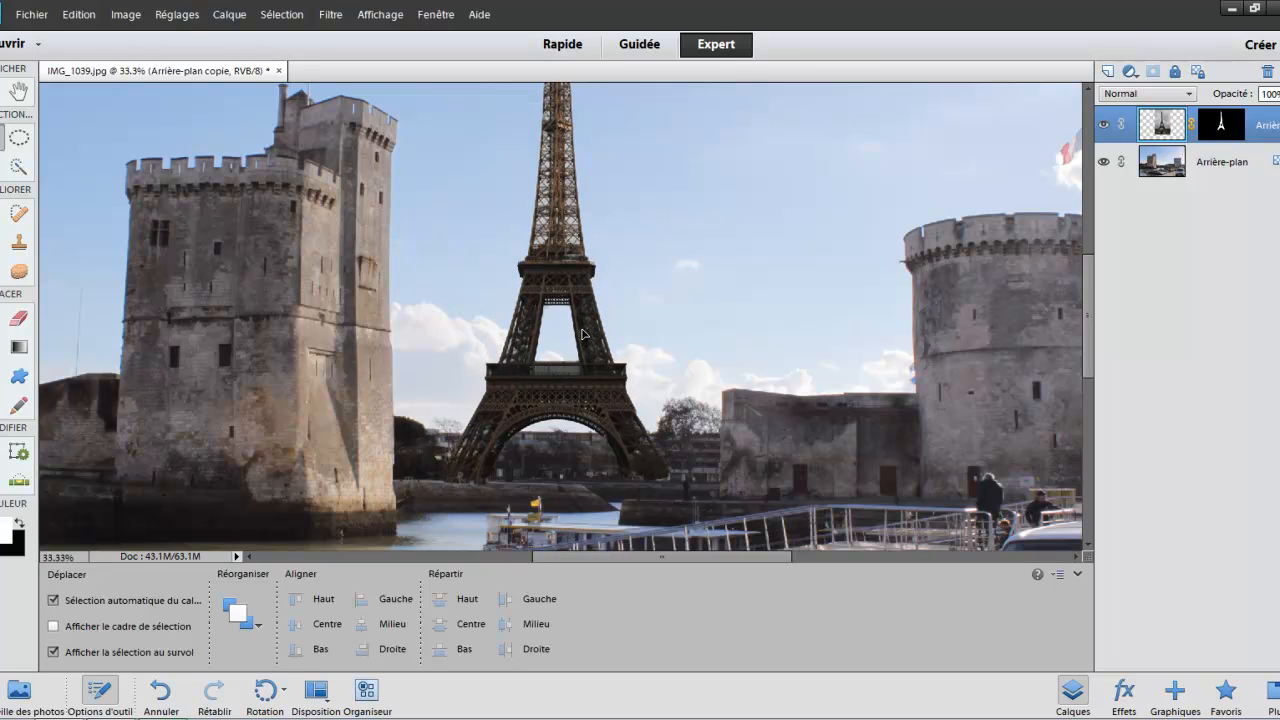
pyautogui.moveTo(582, 329); pyautogui.dragTo(582, 328)
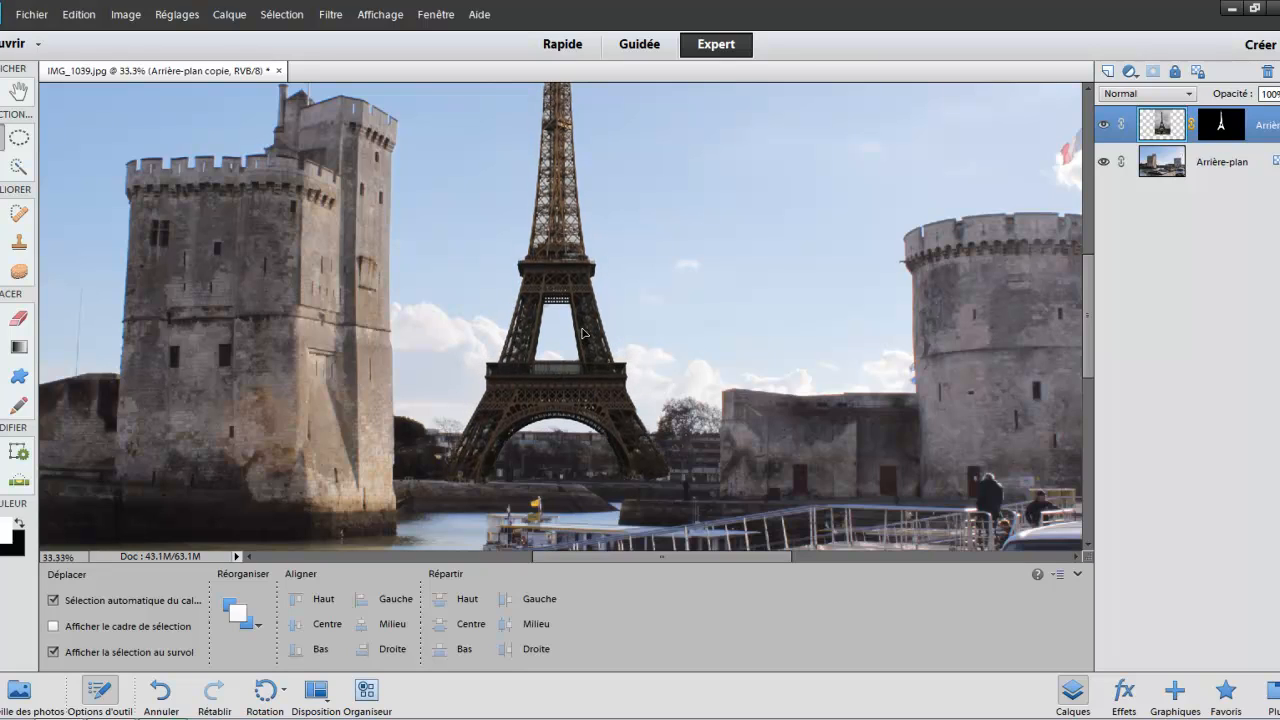
# Step: Add a Luminosité/Contraste adjustment layer above the tower and clip it to the Eiffel Tower layer
pyautogui.hotkey('ctrl', '-')
pyautogui.hotkey('ctrl', '-')
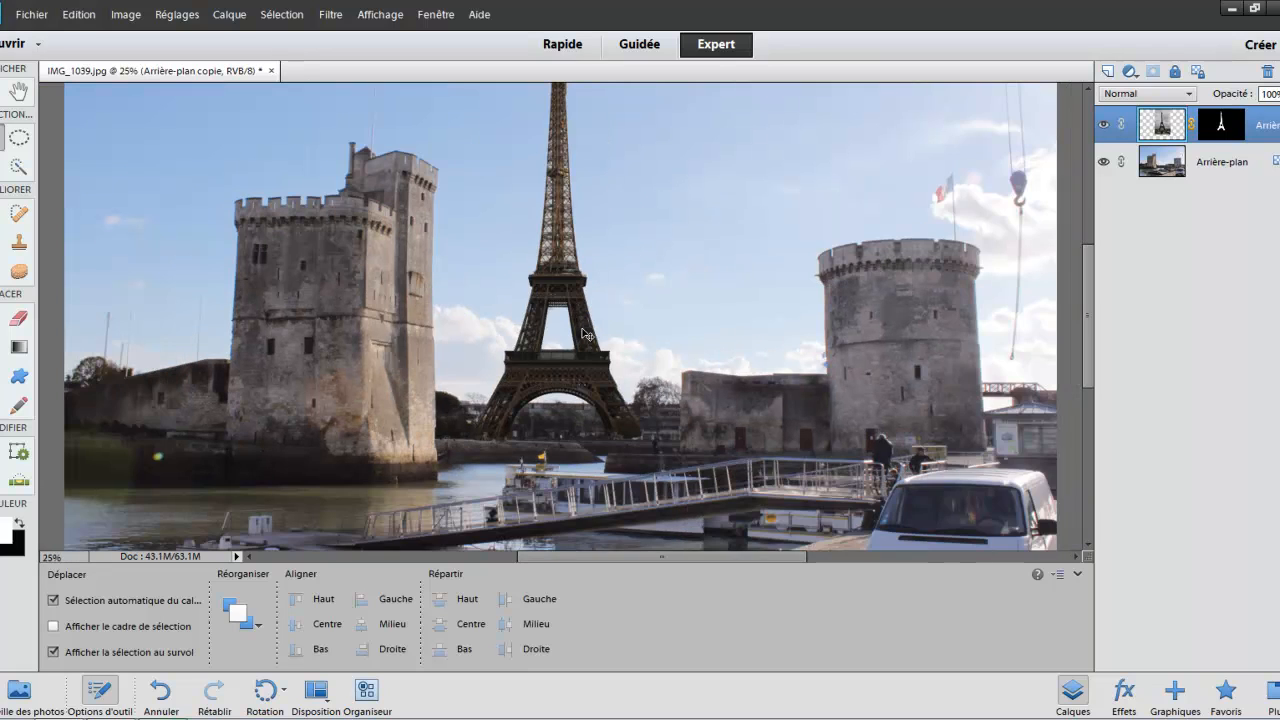
pyautogui.hotkey('ctrl', '-')
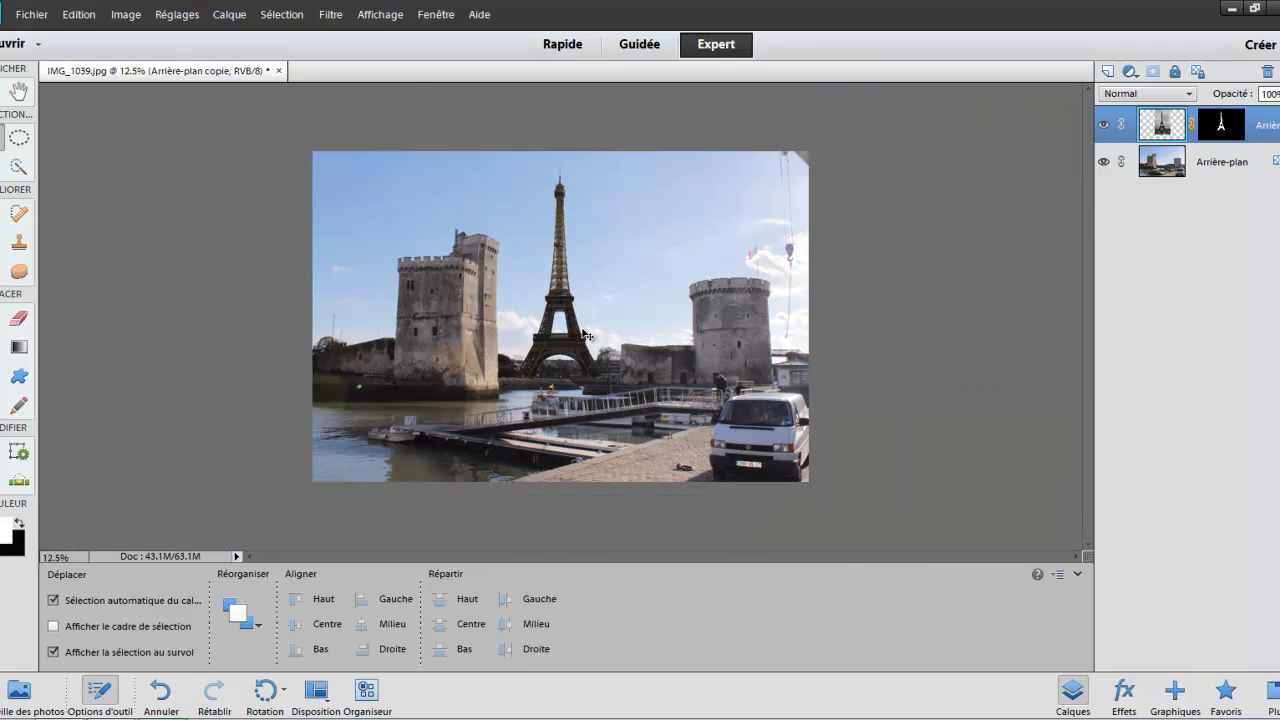
pyautogui.click(1131, 72)
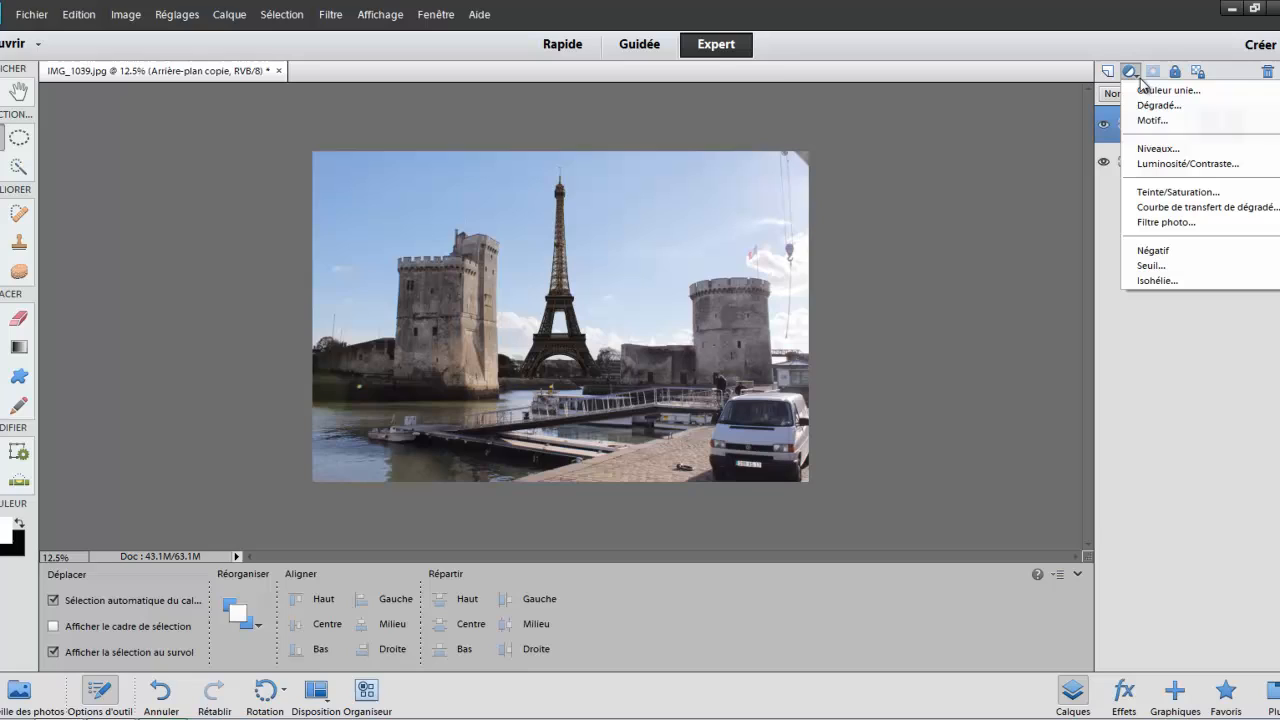
pyautogui.click(1185, 163)
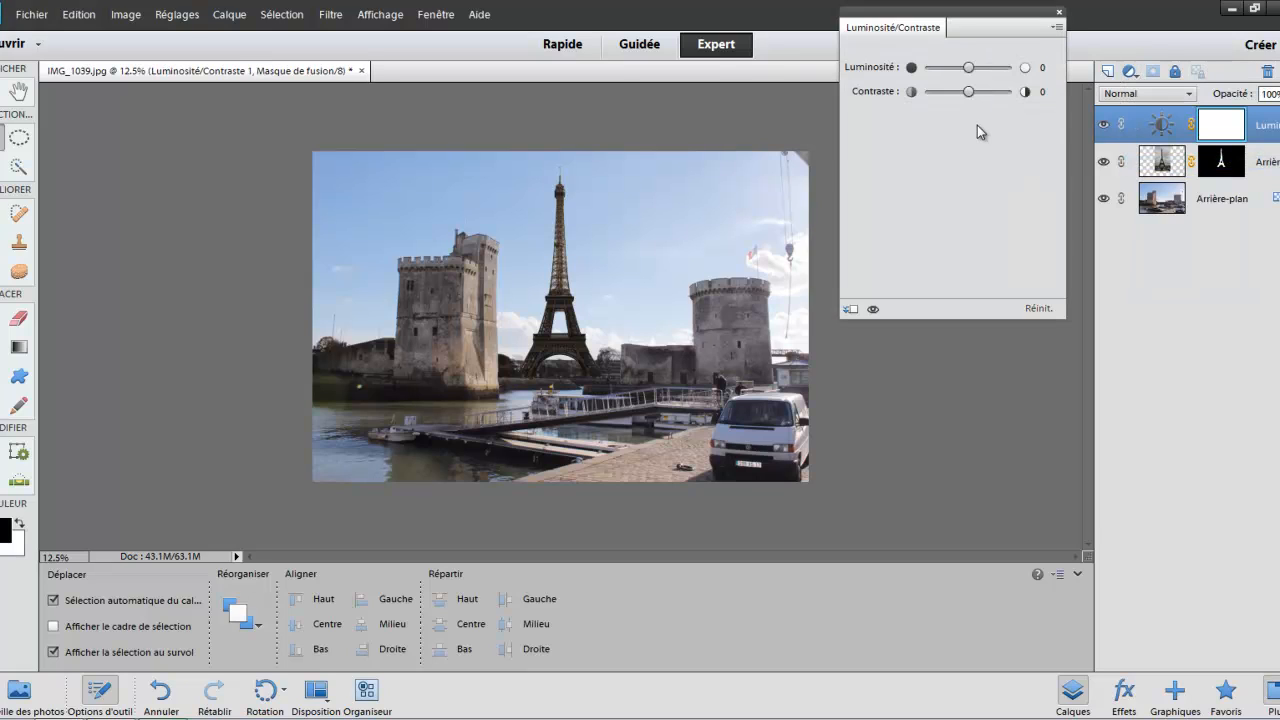
pyautogui.rightClick(1188, 146)
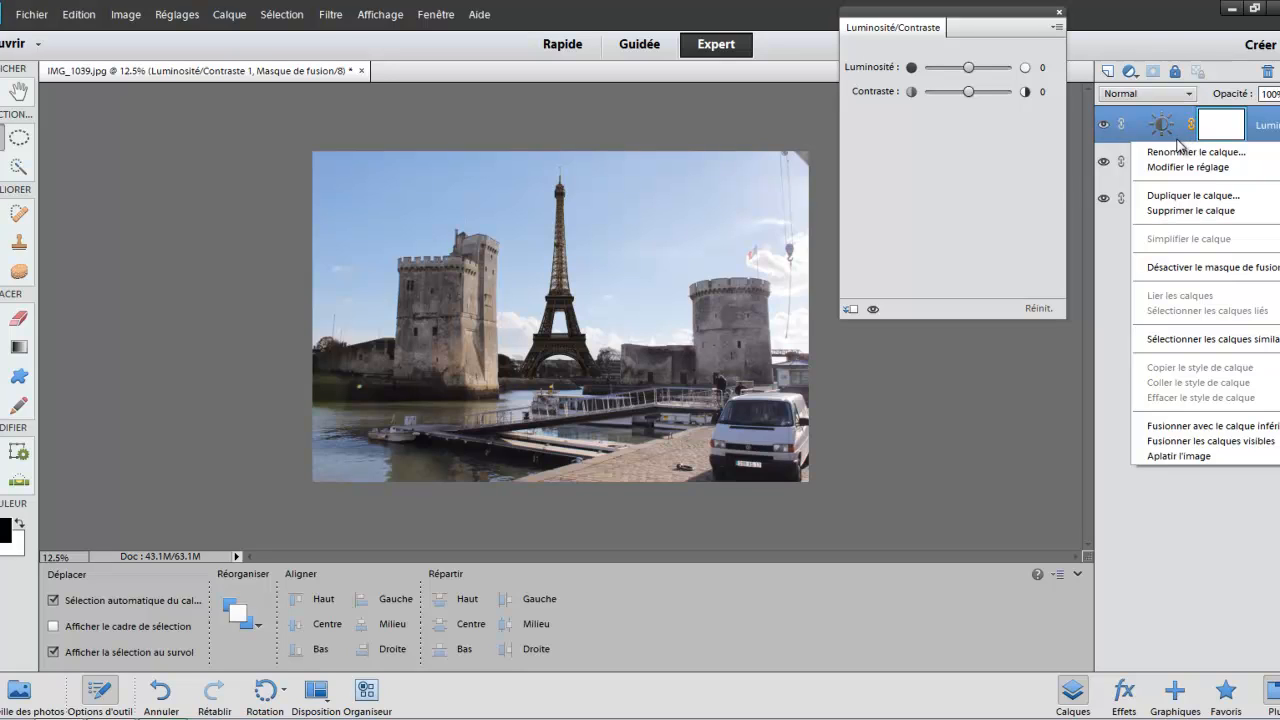
pyautogui.click(1175, 144)
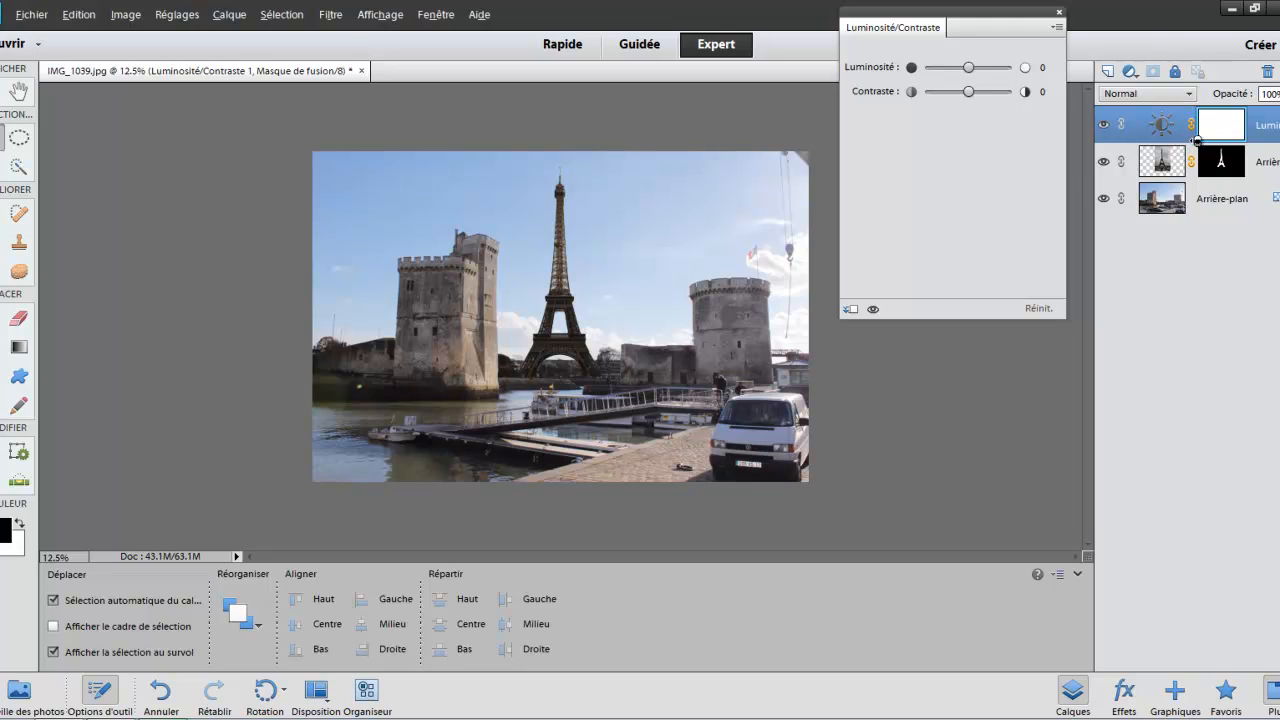
pyautogui.click(1197, 140)
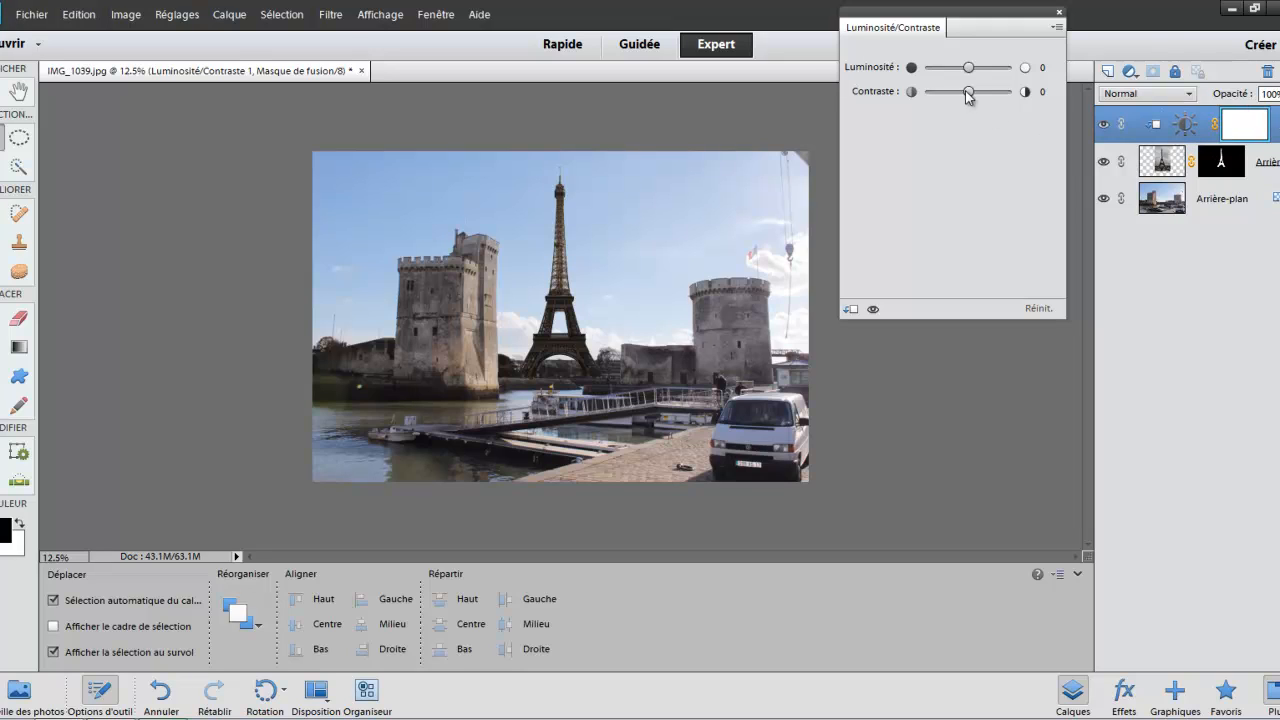
# Step: Set the clipped adjustment layer's Luminosité to 50 and hide the tool options area
pyautogui.moveTo(968, 74)
pyautogui.mouseDown()
pyautogui.moveTo(990, 75)
pyautogui.moveTo(985, 95)
pyautogui.moveTo(967, 97)
pyautogui.moveTo(987, 70)
pyautogui.moveTo(1017, 72)
pyautogui.moveTo(973, 76)
pyautogui.moveTo(1016, 78)
pyautogui.moveTo(990, 80)
pyautogui.mouseUp()
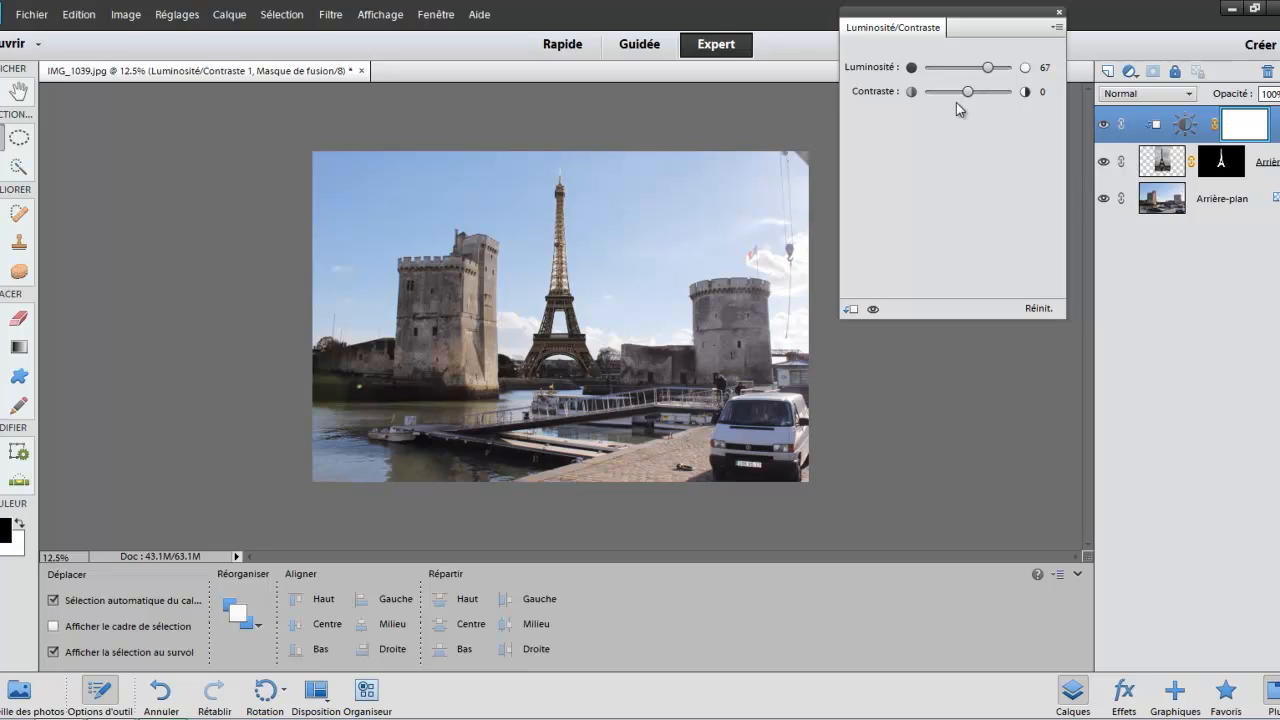
pyautogui.hotkey('ctrl', '+')
pyautogui.hotkey('ctrl', '+')
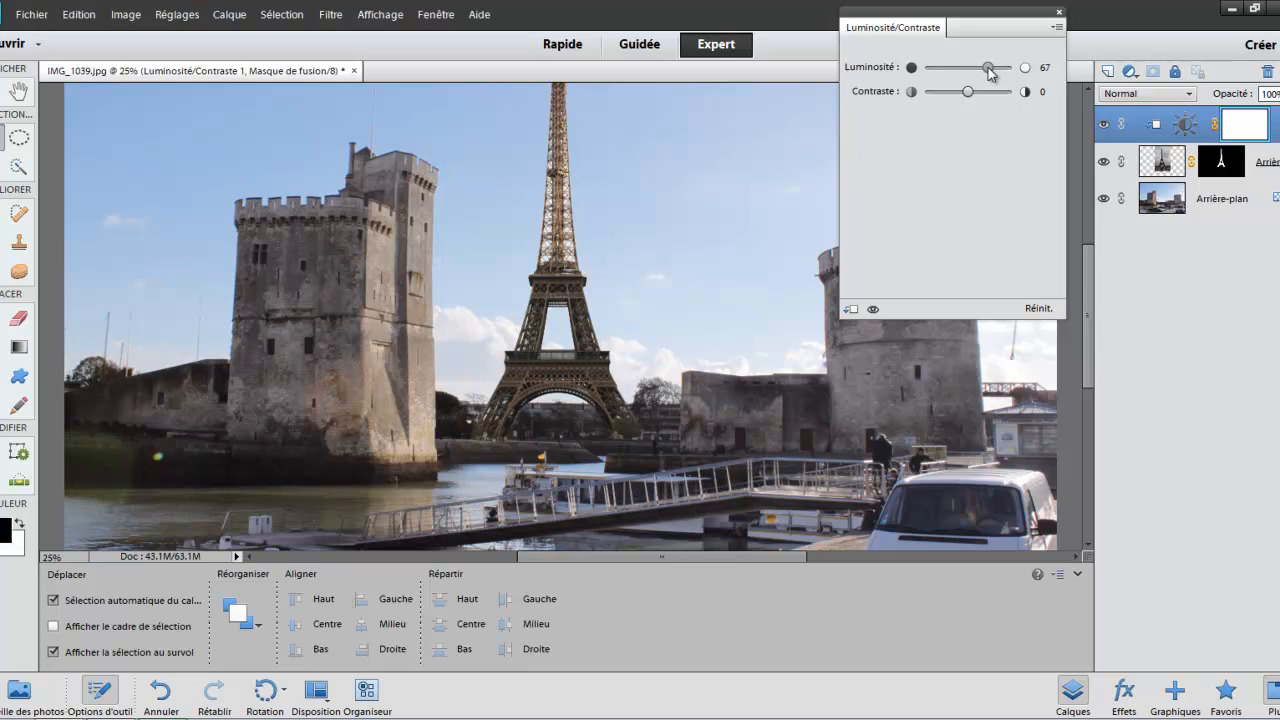
pyautogui.moveTo(989, 68)
pyautogui.mouseDown()
pyautogui.moveTo(968, 68)
pyautogui.moveTo(987, 72)
pyautogui.mouseUp()
pyautogui.moveTo(985, 78); pyautogui.dragTo(986, 78)
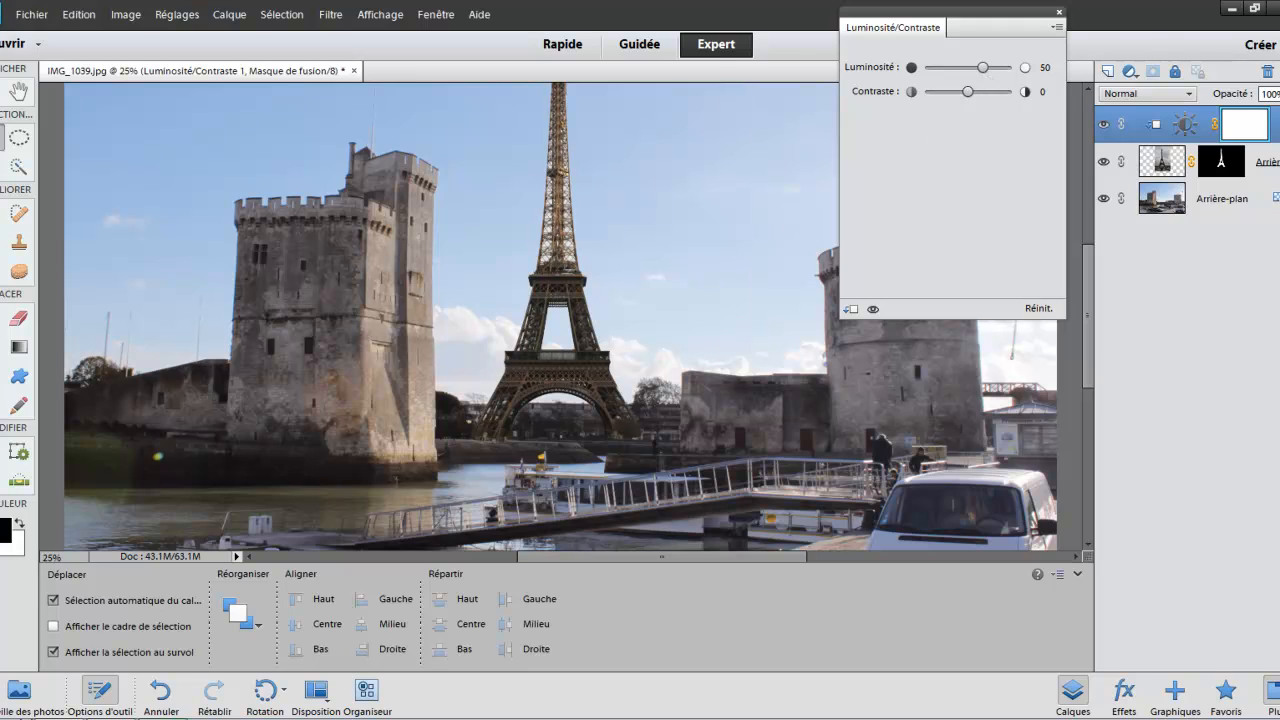
pyautogui.click(98, 692)
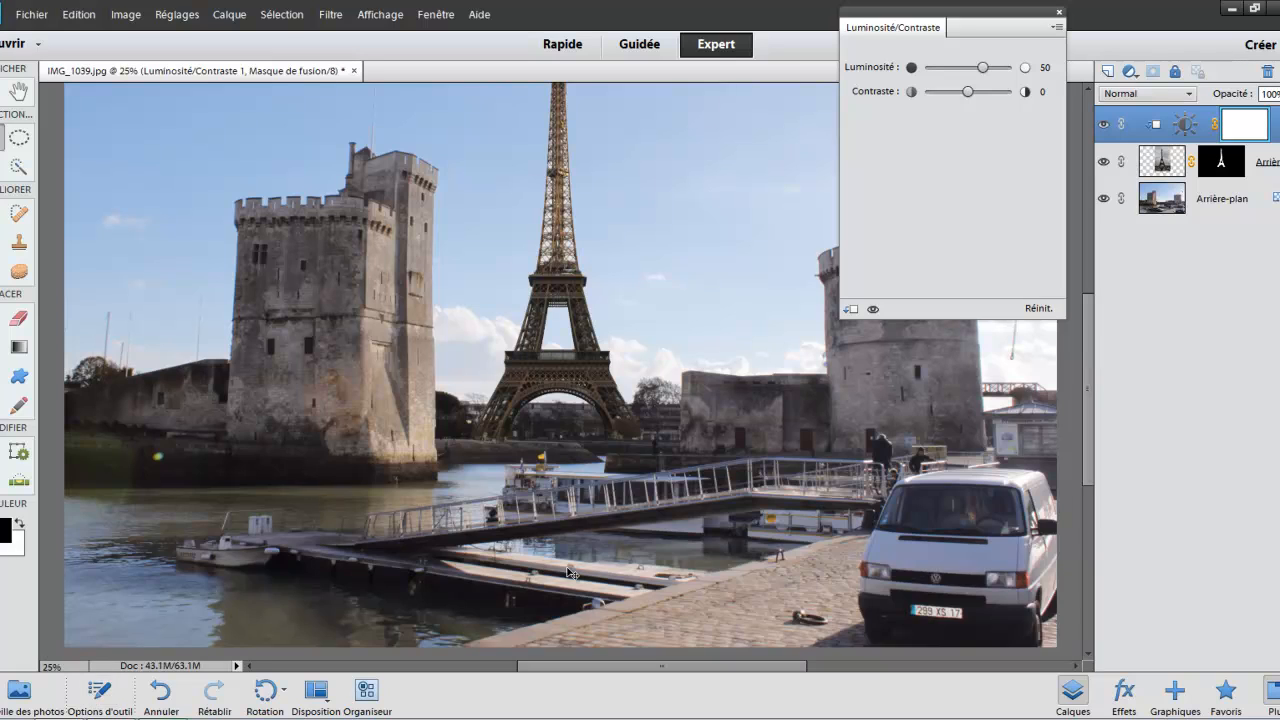
# Step: Close the Luminosité/Contraste settings of the adjustment layer to reveal the whole montage
pyautogui.hotkey('ctrl', '-')
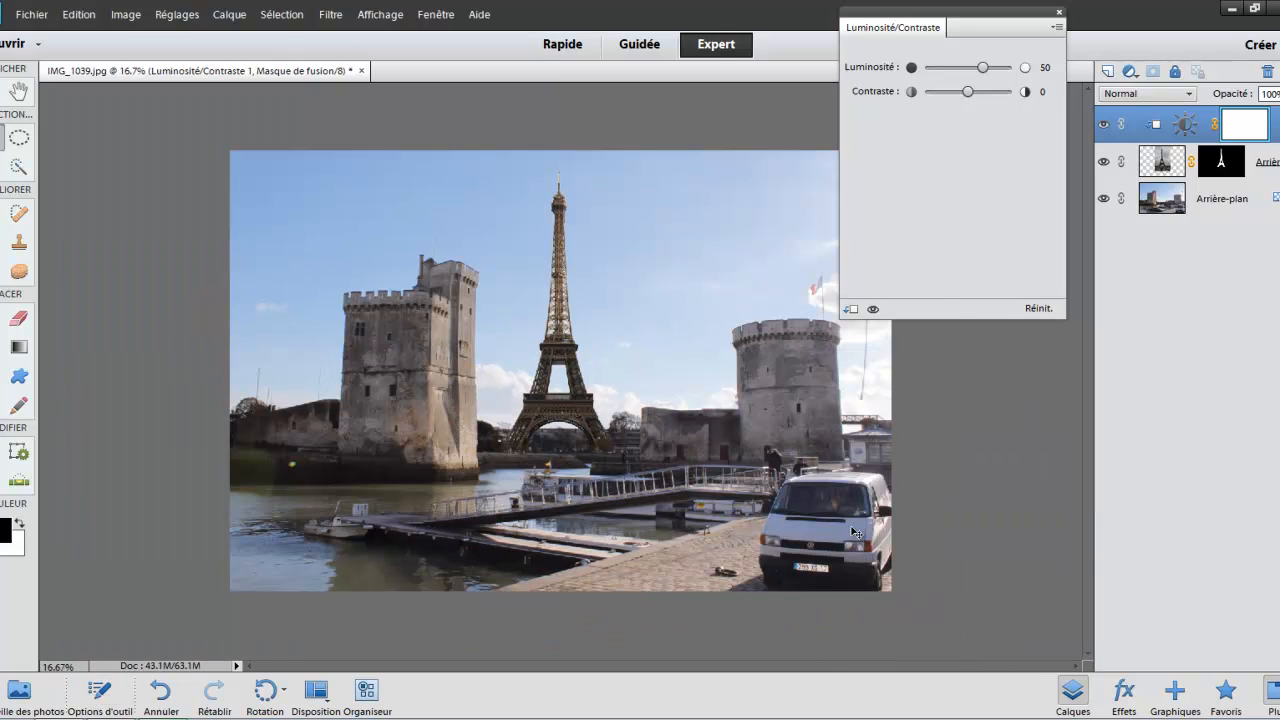
pyautogui.click(1059, 12)
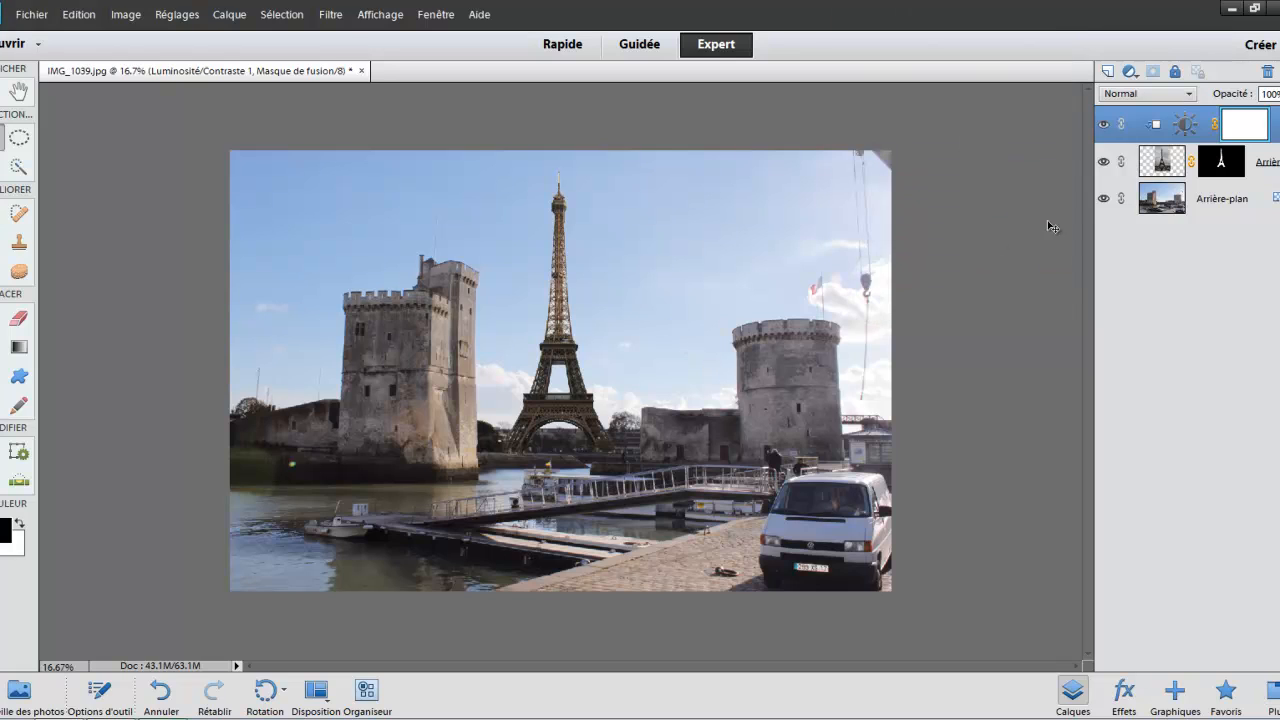
# Step: Activate the Ellipse de sélection tool and set its selection mode to Soustraction
pyautogui.click(22, 141)
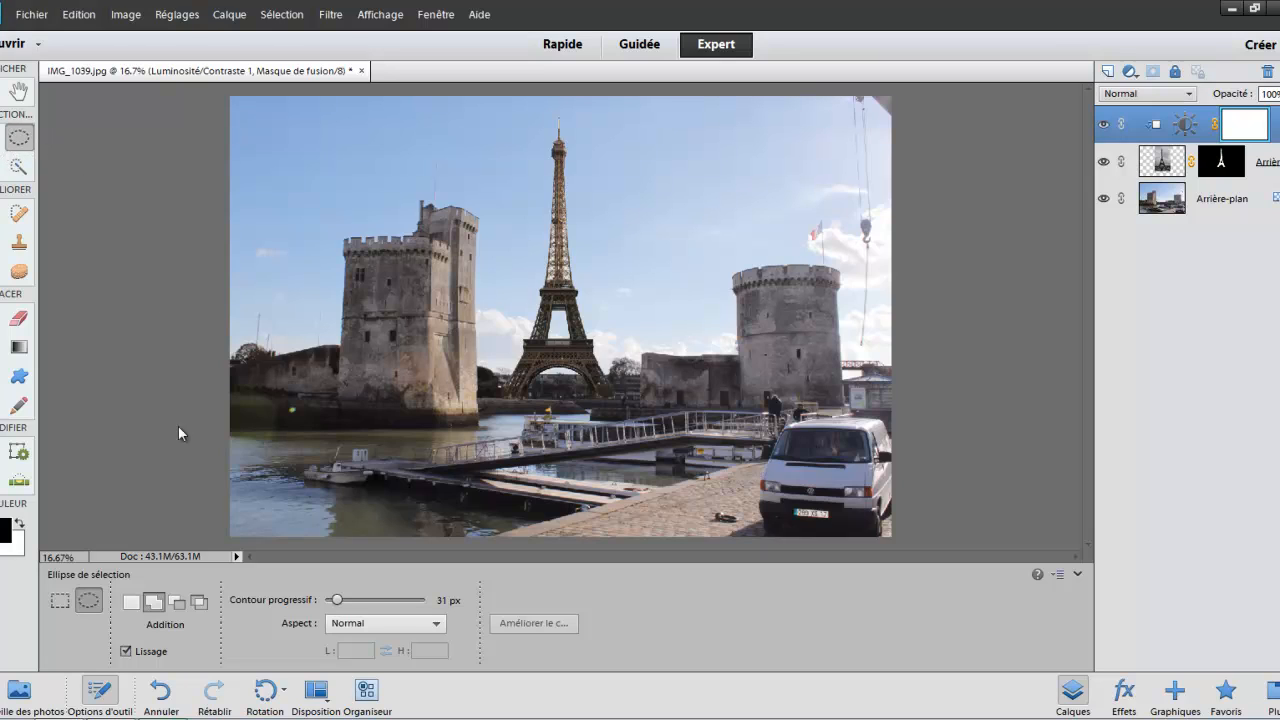
pyautogui.click(132, 605)
pyautogui.click(155, 604)
pyautogui.click(182, 603)
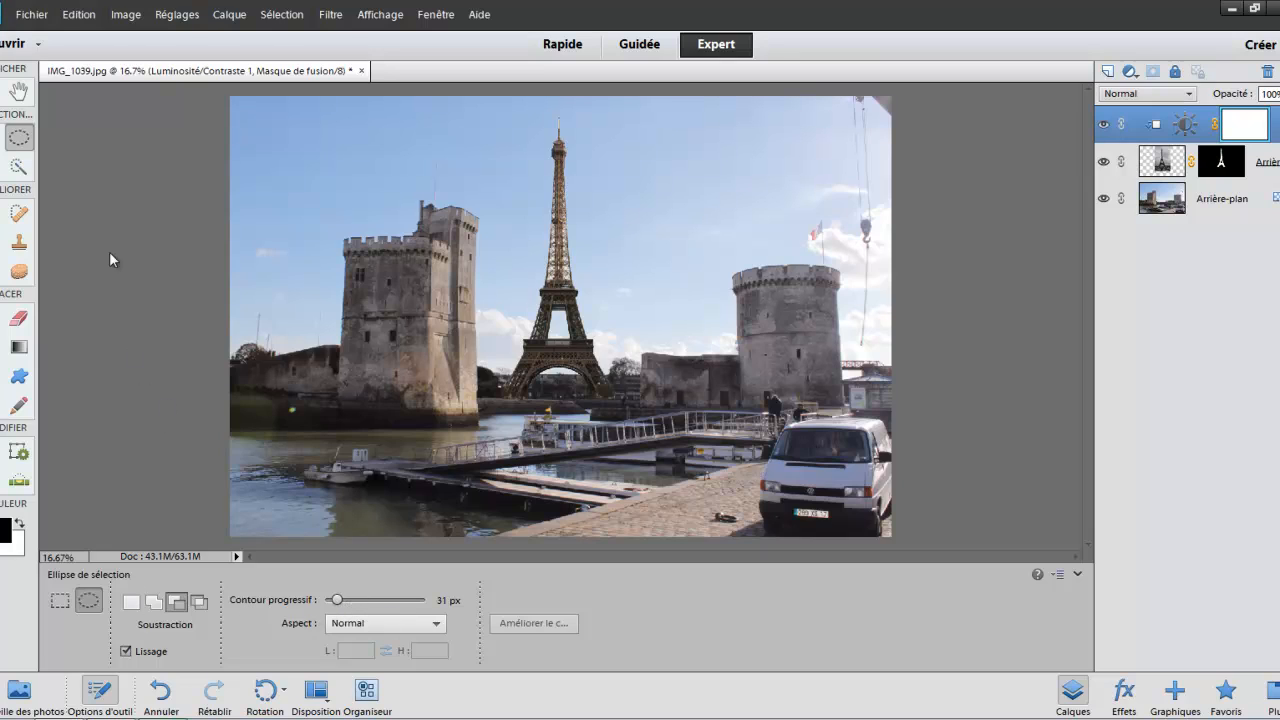
# Step: Activate the lasso tools, try the freehand Lasso variant and switch to Lasso polygonal
pyautogui.click(4, 170)
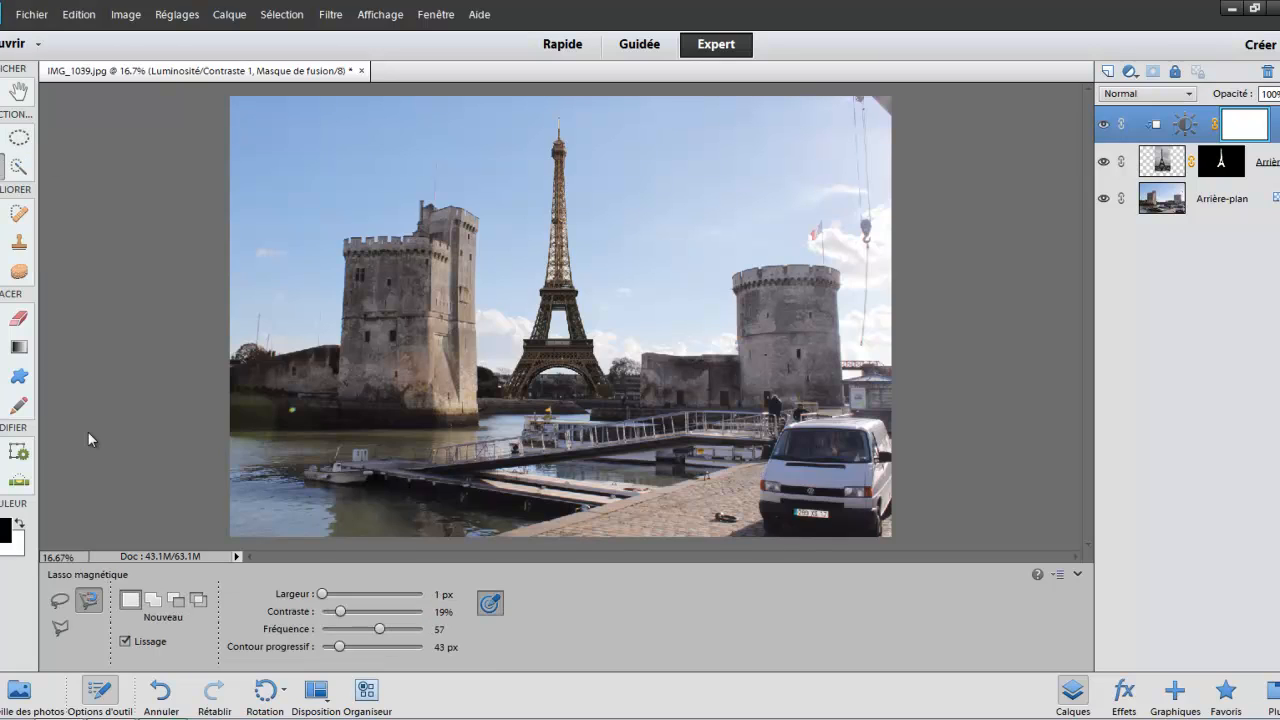
pyautogui.click(60, 600)
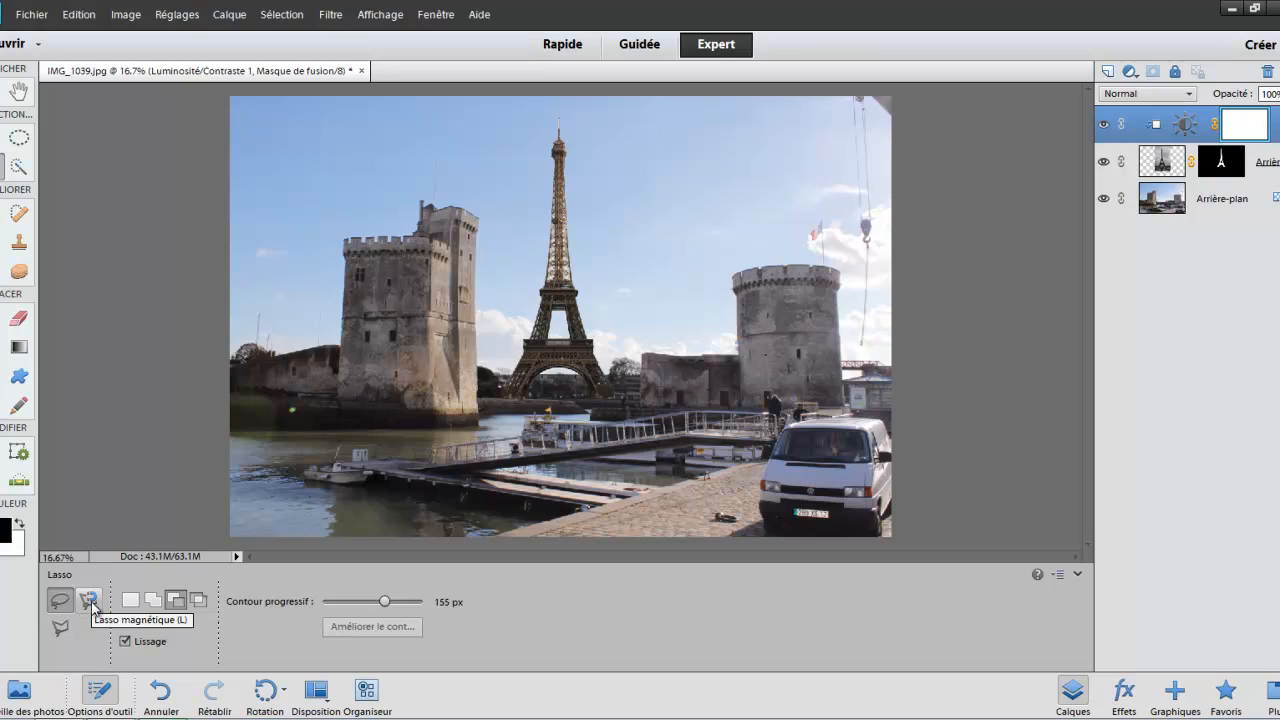
pyautogui.click(61, 628)
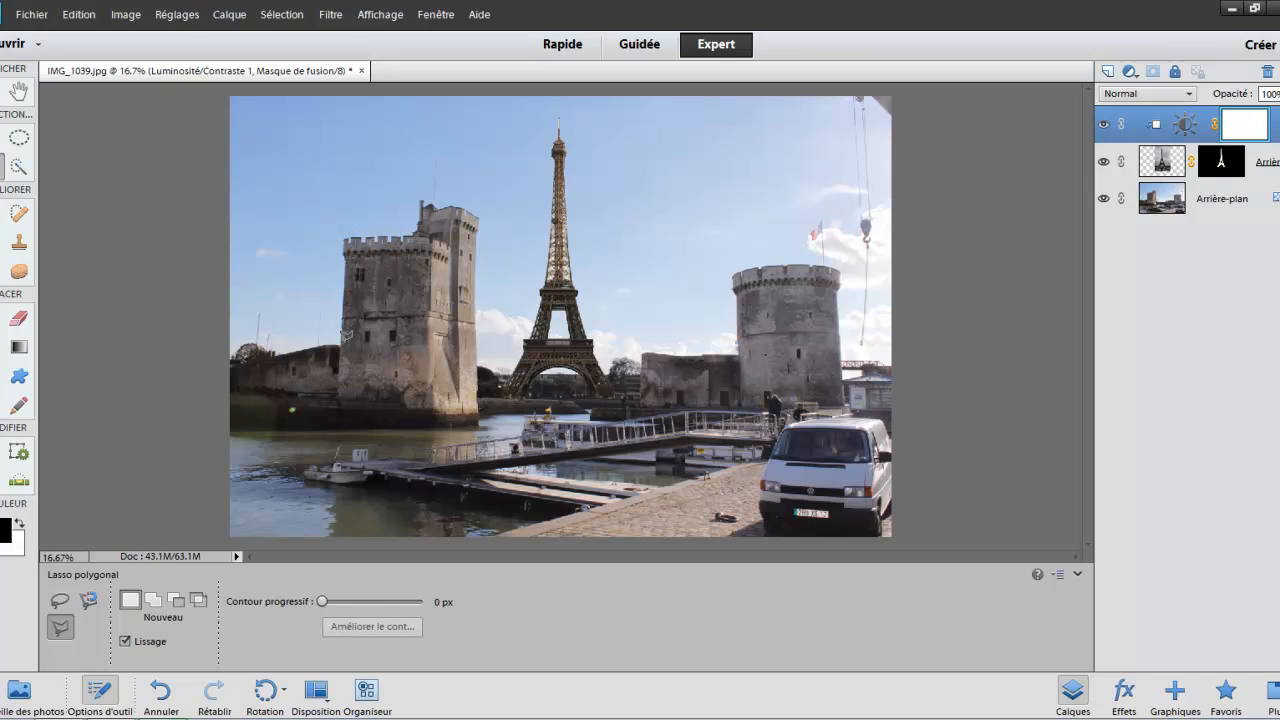
pyautogui.click(341, 293)
pyautogui.press('Escape')
# Step: Try to outline the harbour tower west of the Eiffel Tower with Lasso polygonal on the Arrière-plan layer
pyautogui.click(1158, 205)
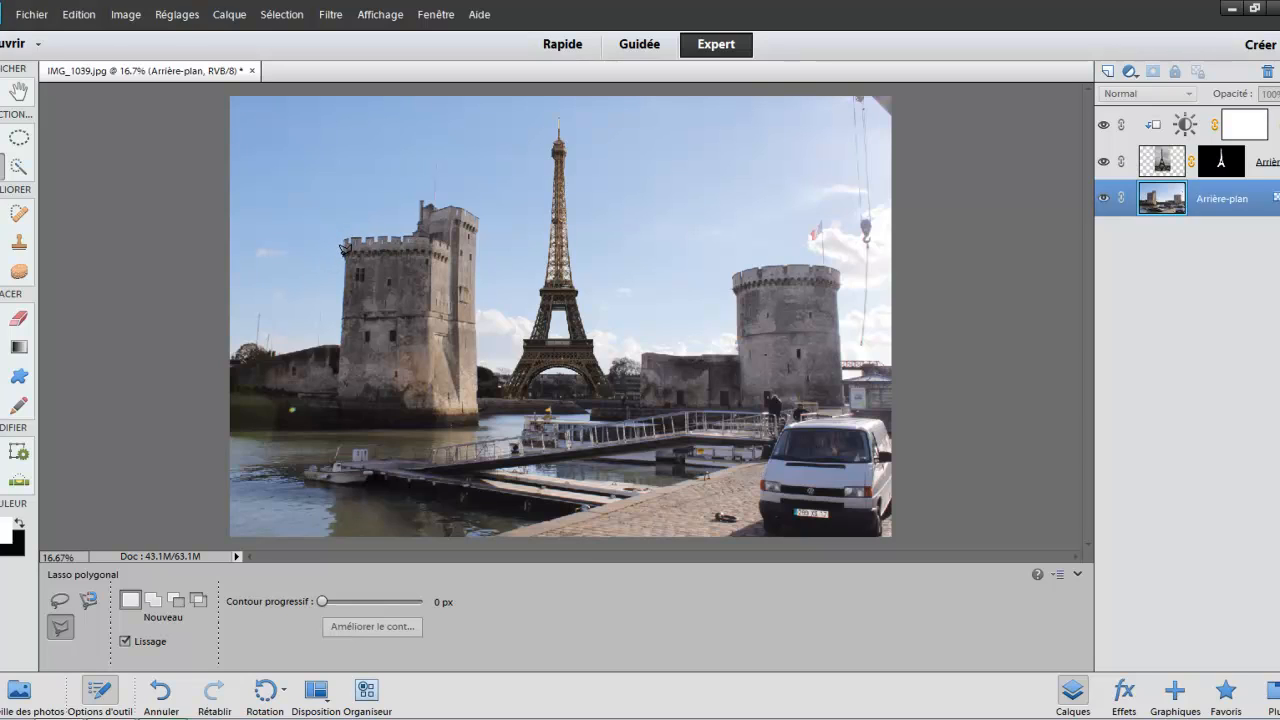
pyautogui.click(345, 263)
pyautogui.click(336, 395)
pyautogui.click(478, 402)
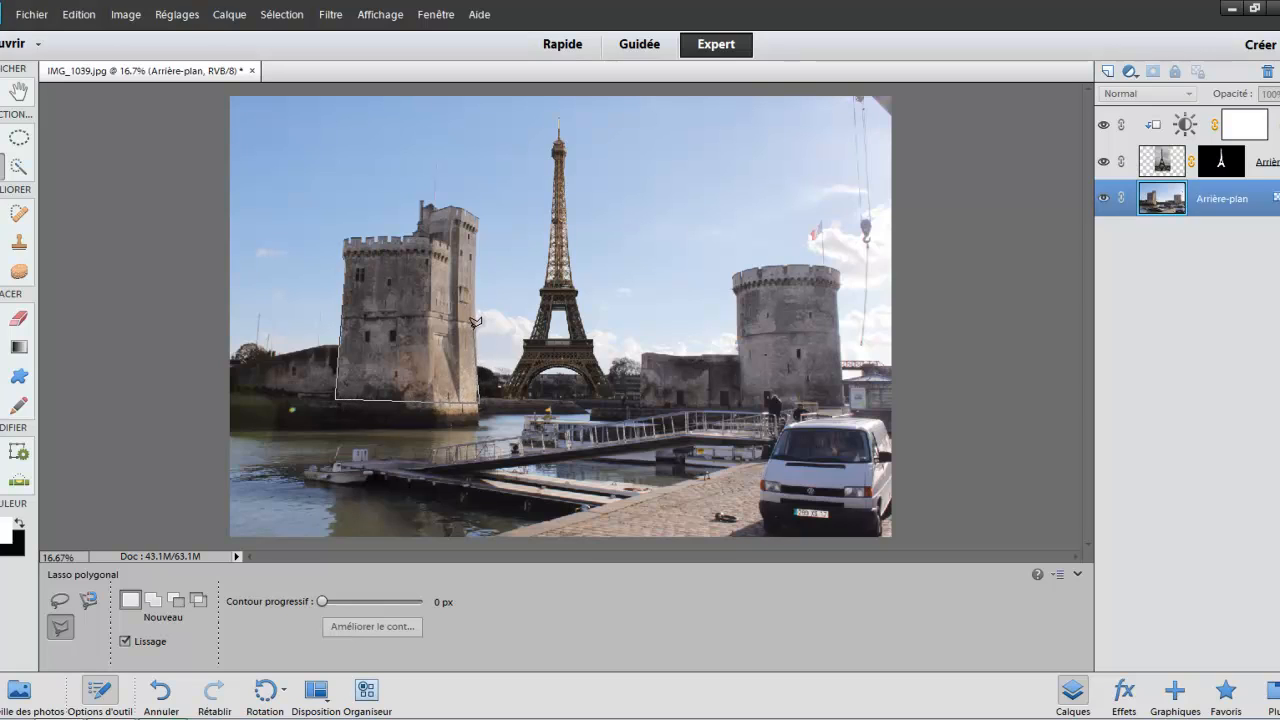
pyautogui.click(478, 212)
pyautogui.click(419, 230)
pyautogui.click(344, 239)
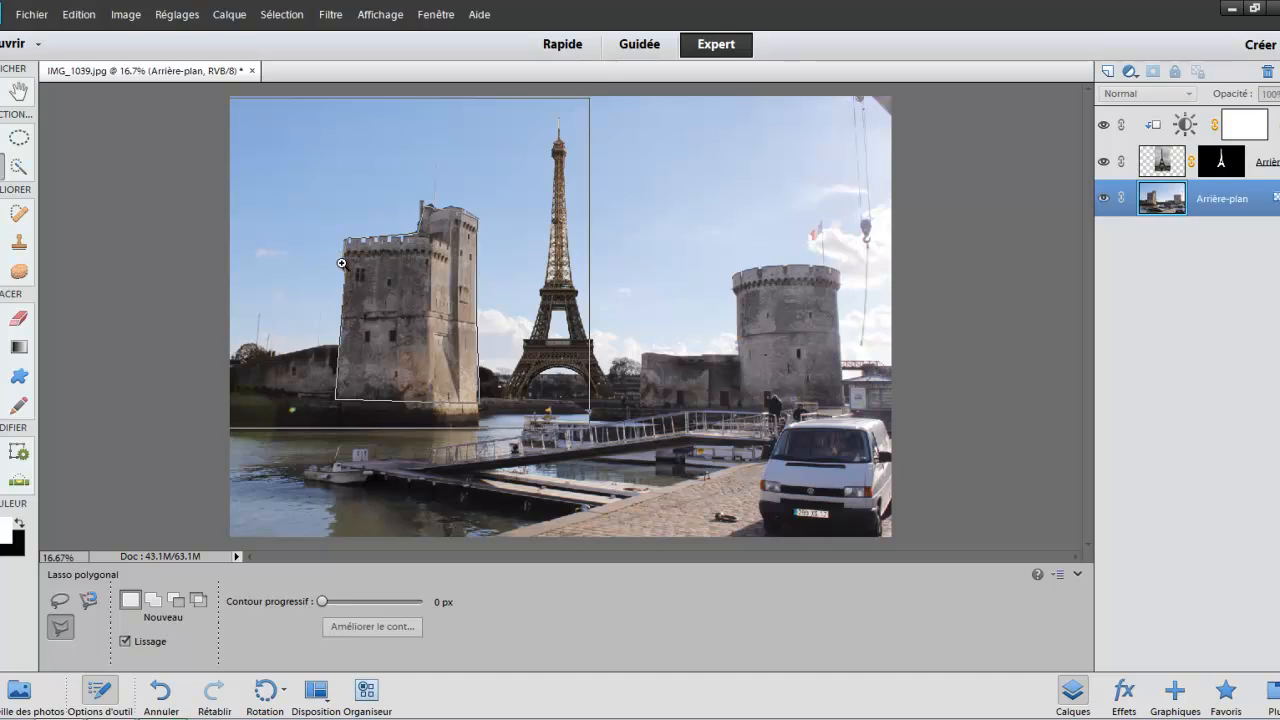
pyautogui.scroll(1, 344, 256)
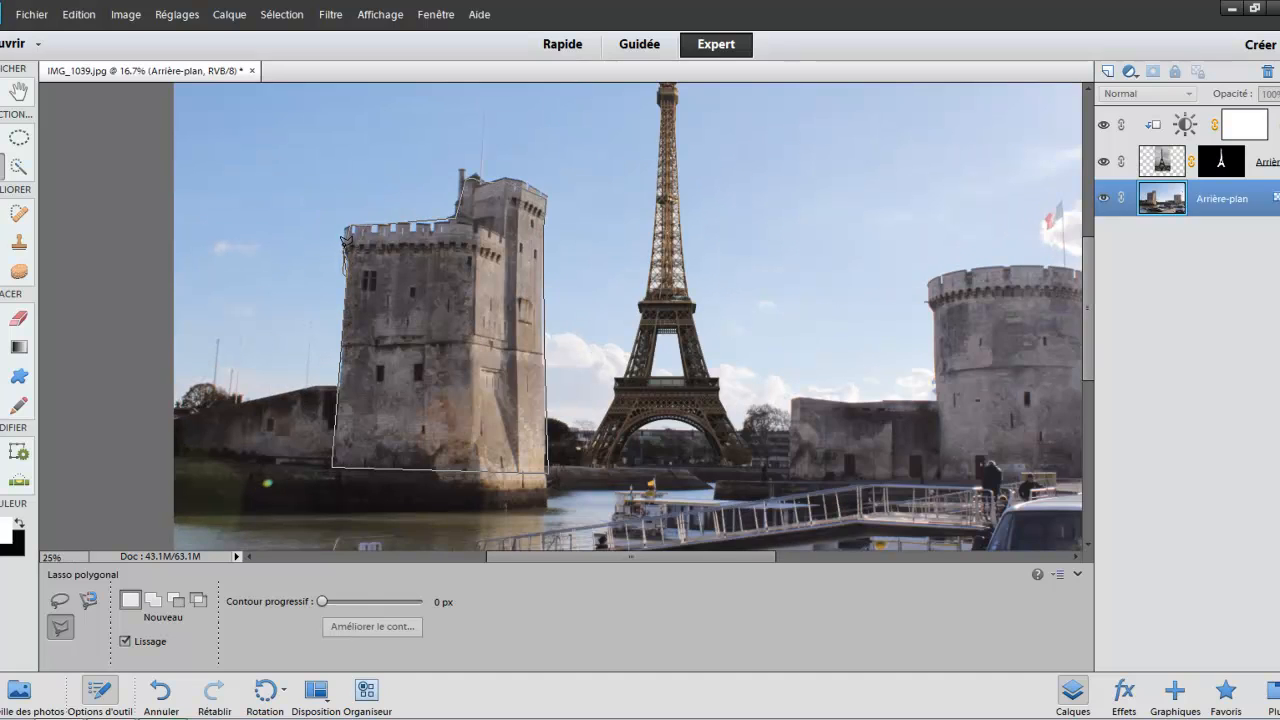
pyautogui.click(346, 228)
pyautogui.press('Escape')
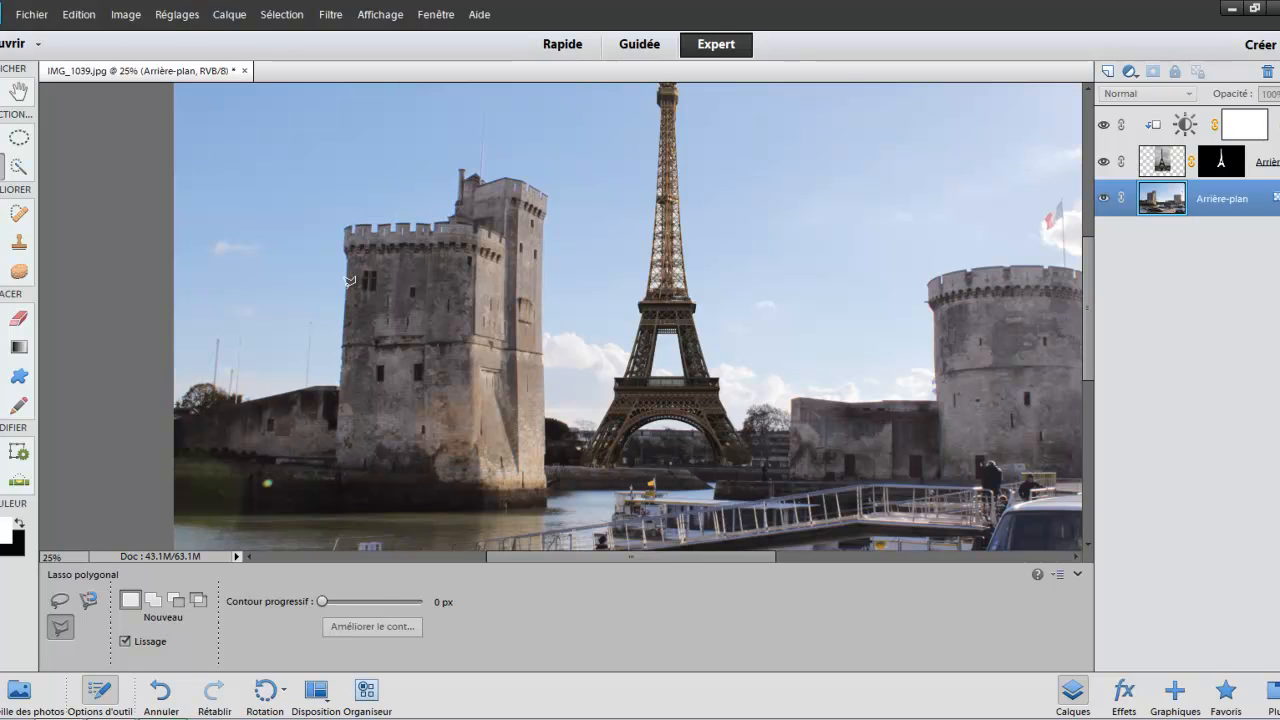
# Step: Draw a closed four-sided polygonal selection over the sky and the battlement corner of the harbour tower beside the Eiffel Tower
pyautogui.click(387, 154)
pyautogui.click(205, 162)
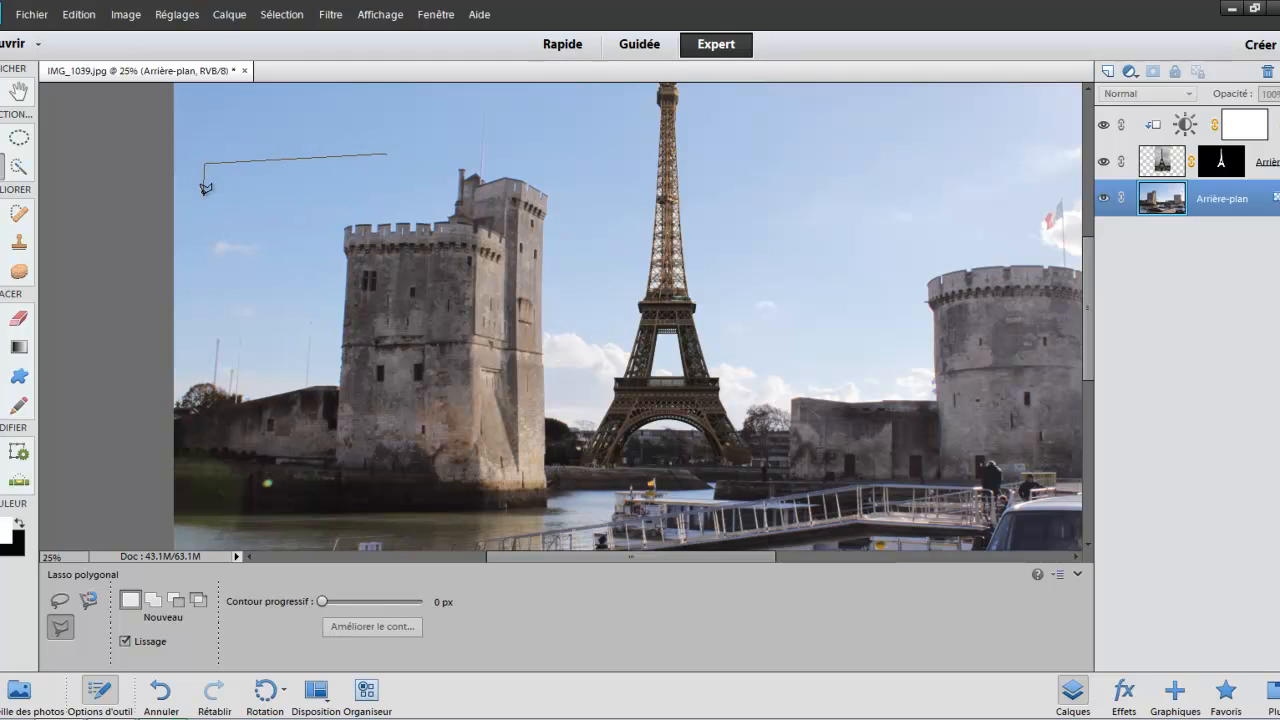
pyautogui.click(209, 271)
pyautogui.click(393, 256)
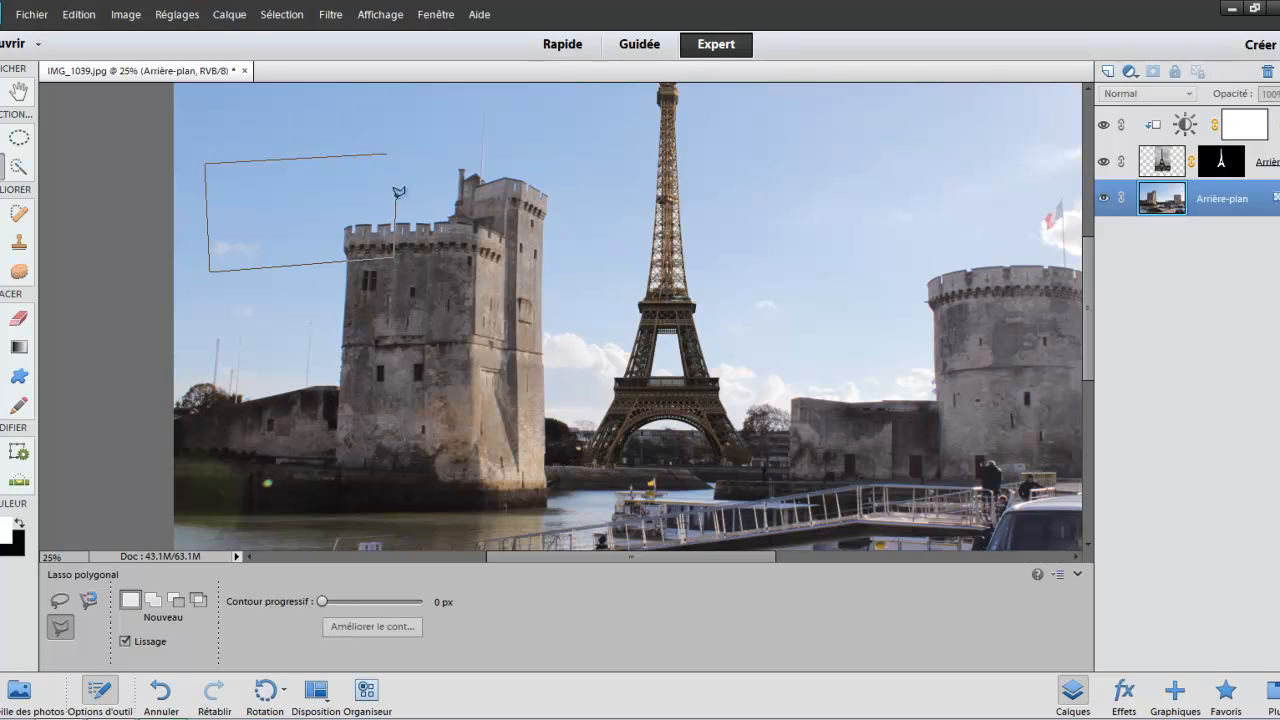
pyautogui.click(390, 149)
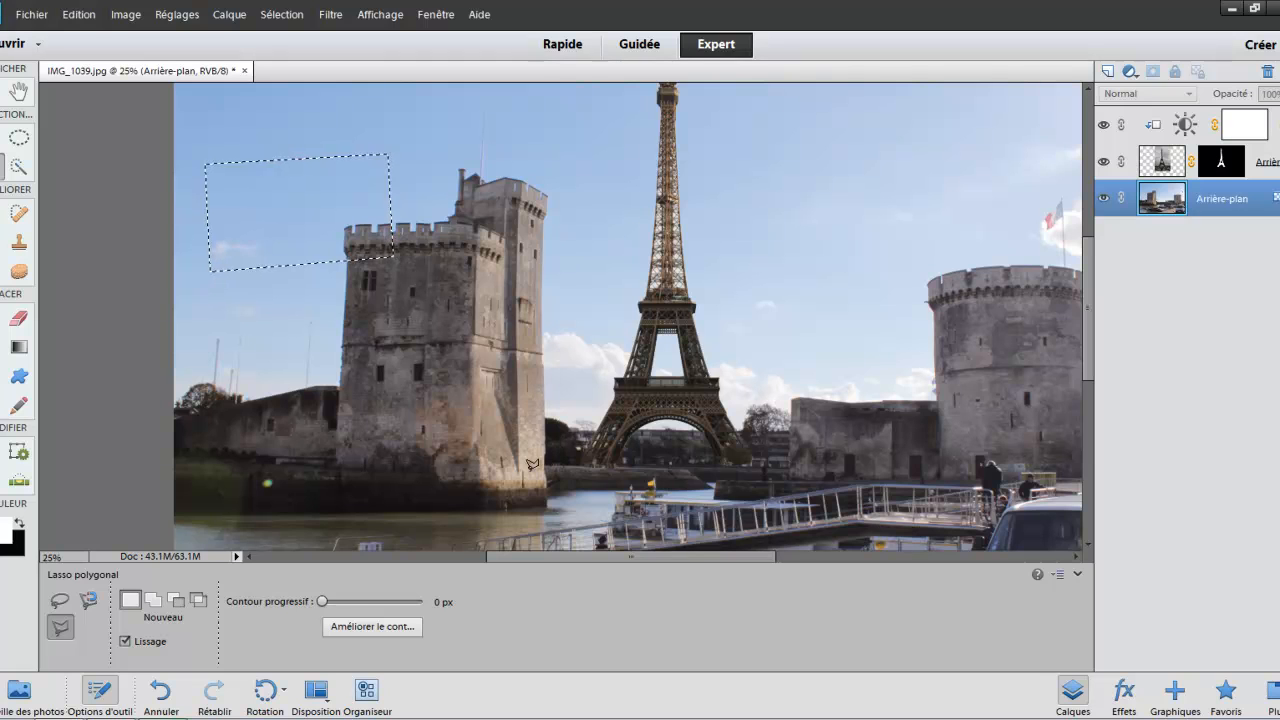
# Step: Undo the polygonal selection and the switch to the Arrière-plan layer, and hide the tool options area
pyautogui.hotkey('ctrl', '-')
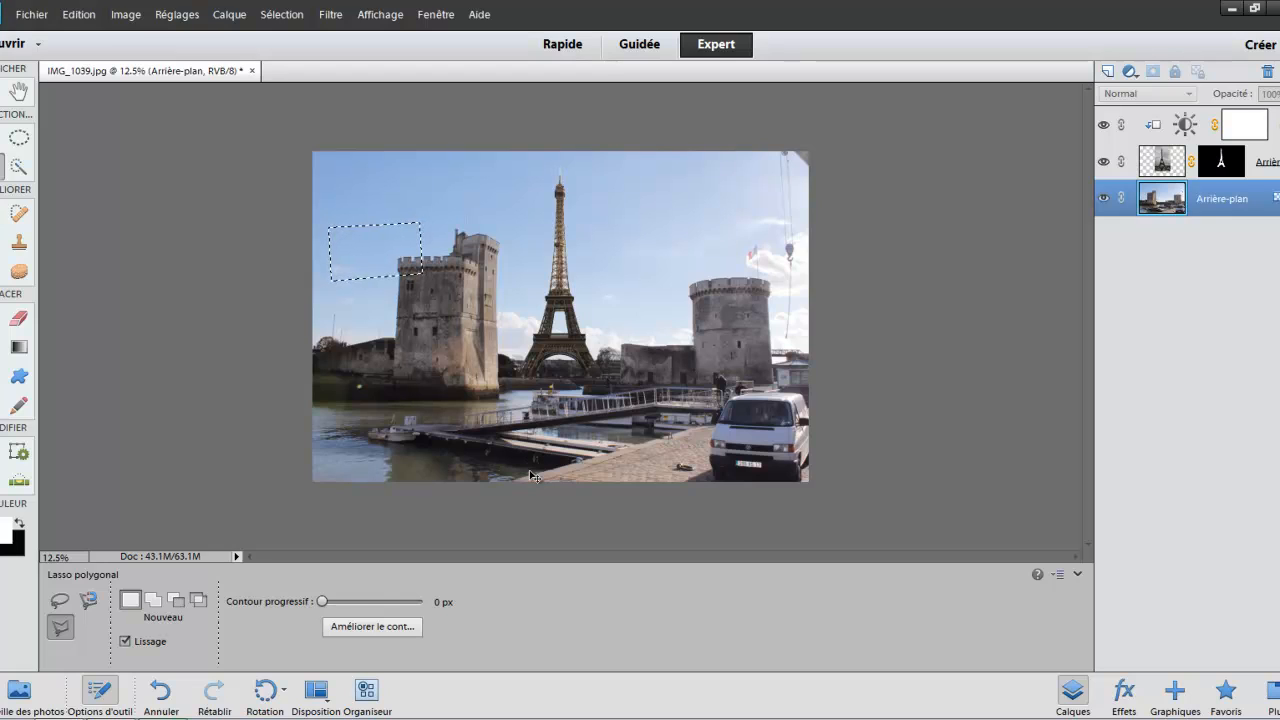
pyautogui.hotkey('ctrl', 'z')
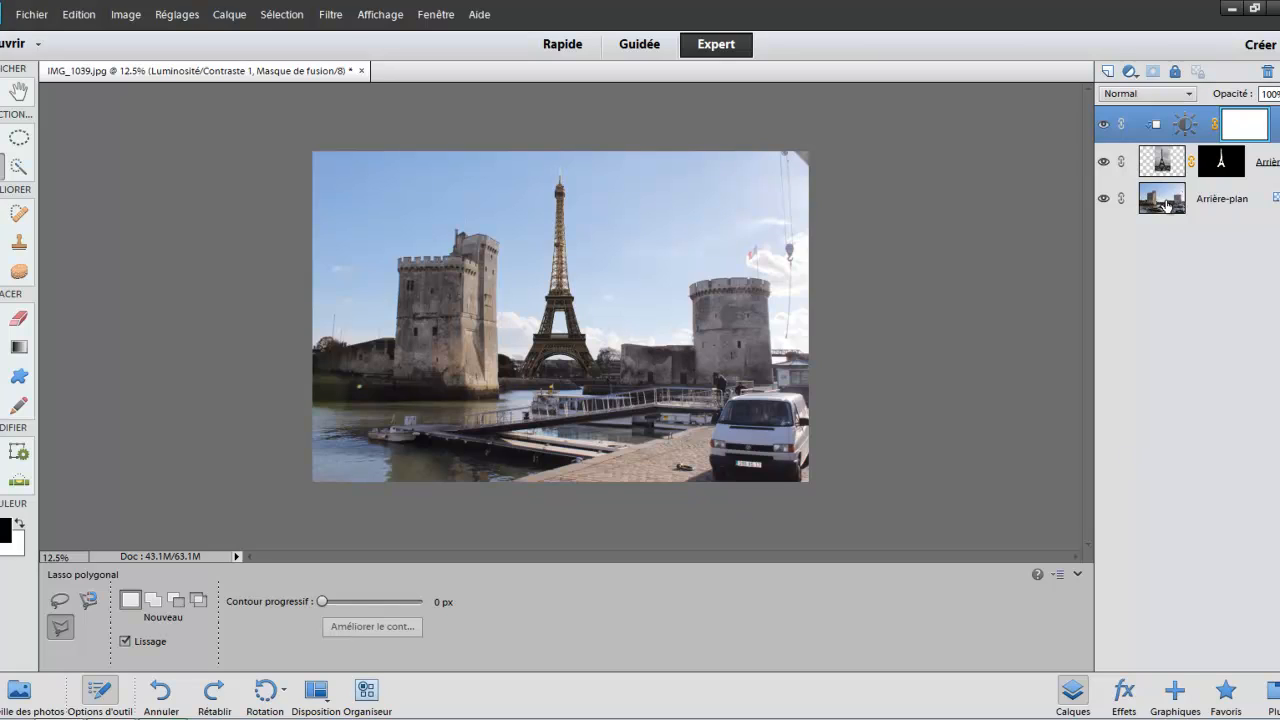
pyautogui.click(96, 709)
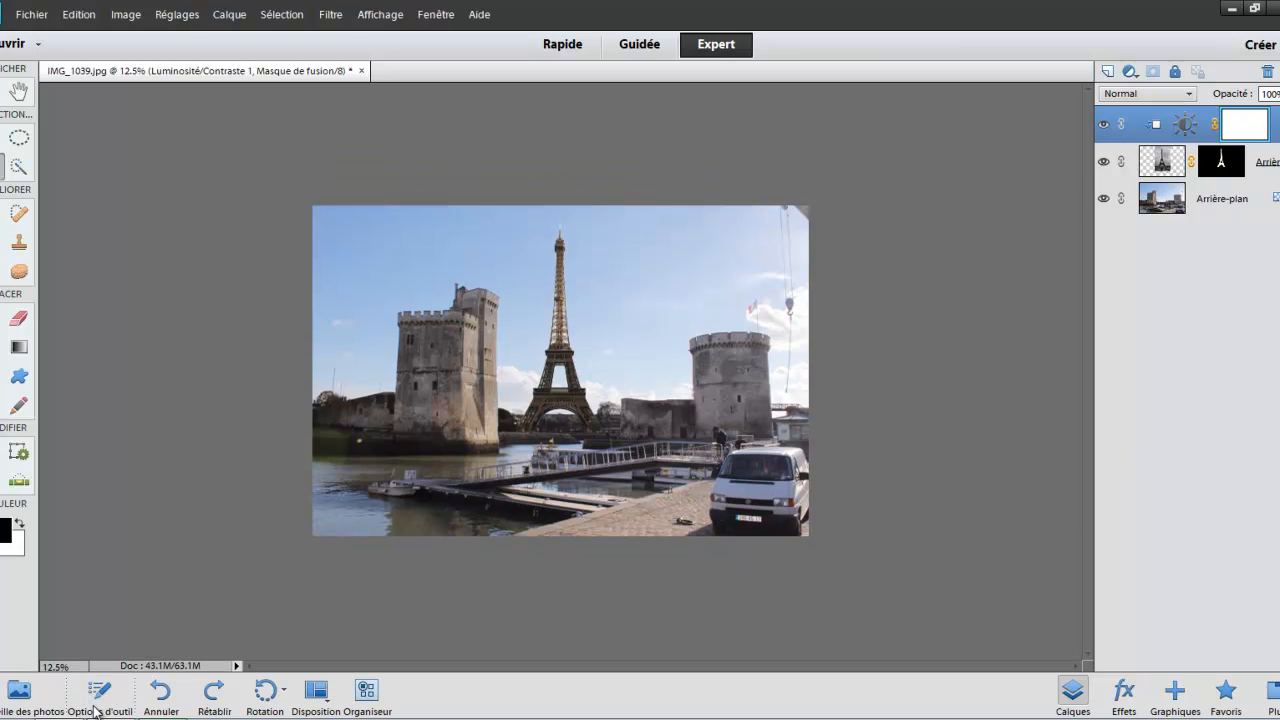
pyautogui.hotkey('ctrl', '+')
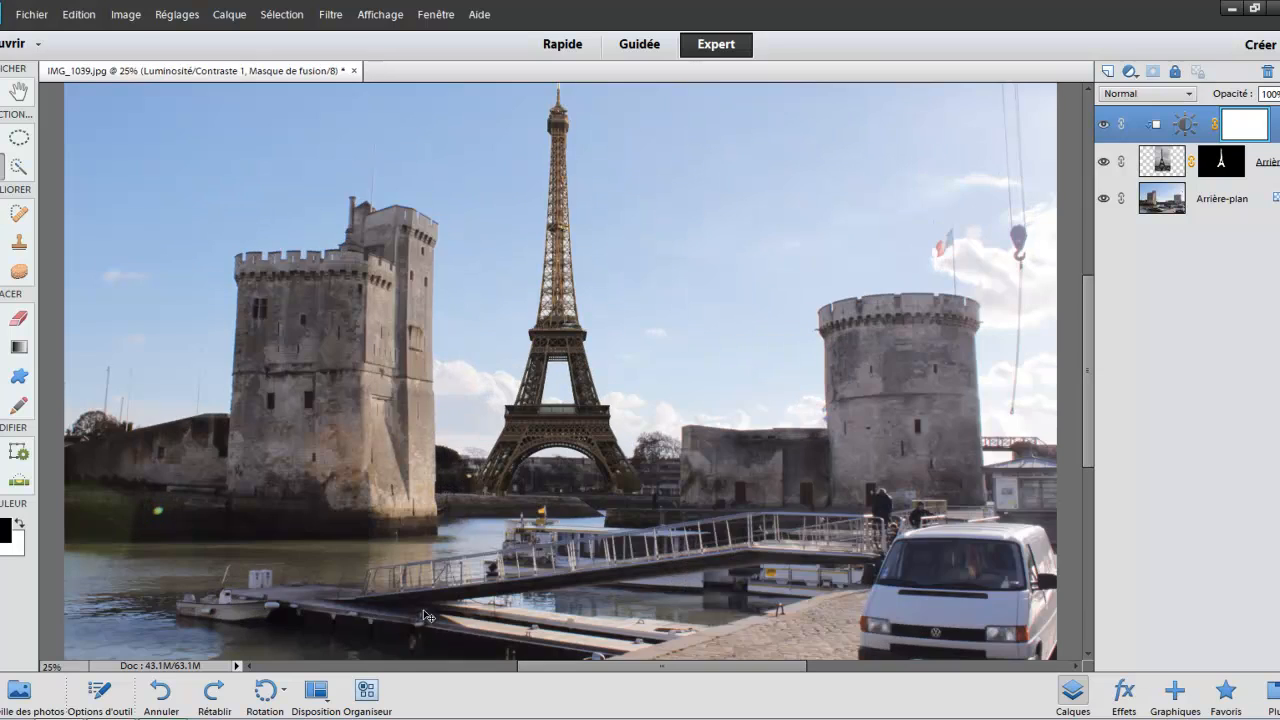